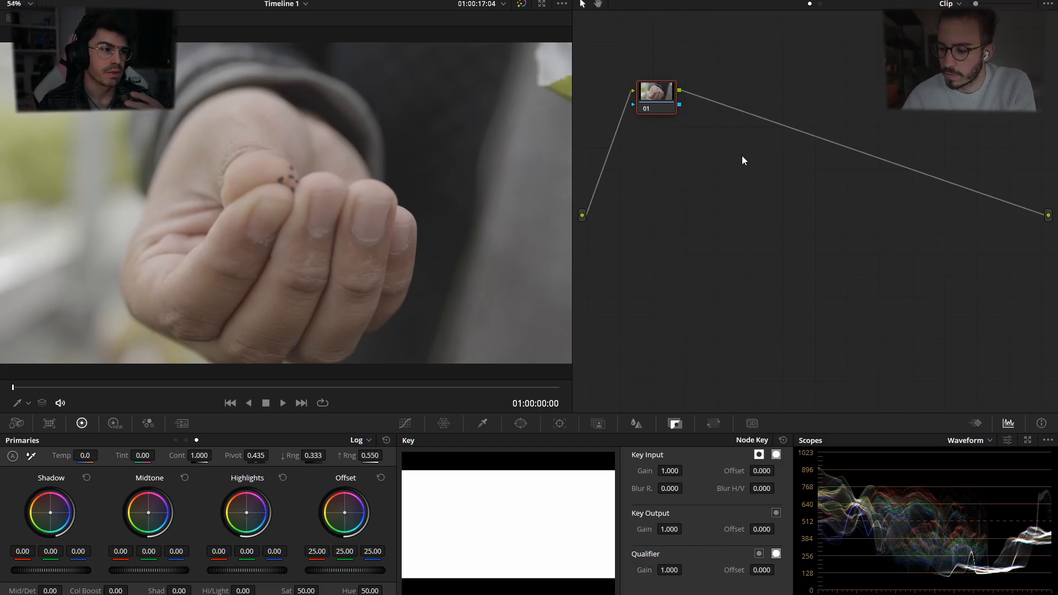
Add a second serial node, place it below the first one, and label the first node "nr".
{"action": "key", "text": "alt+s"}
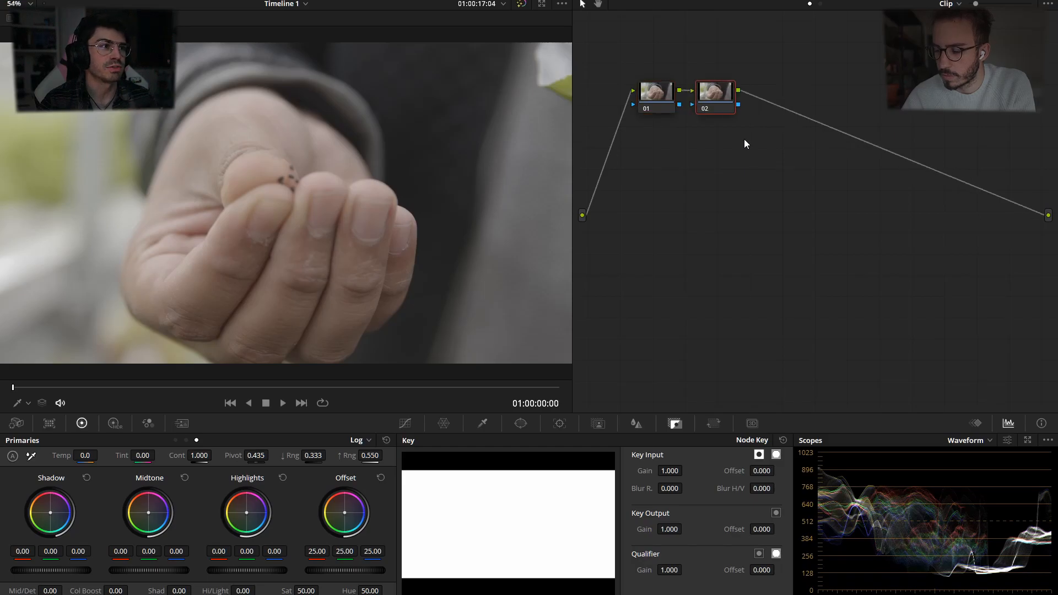
{"action": "left_click_drag", "start_coordinate": [663, 93], "coordinate": [650, 75]}
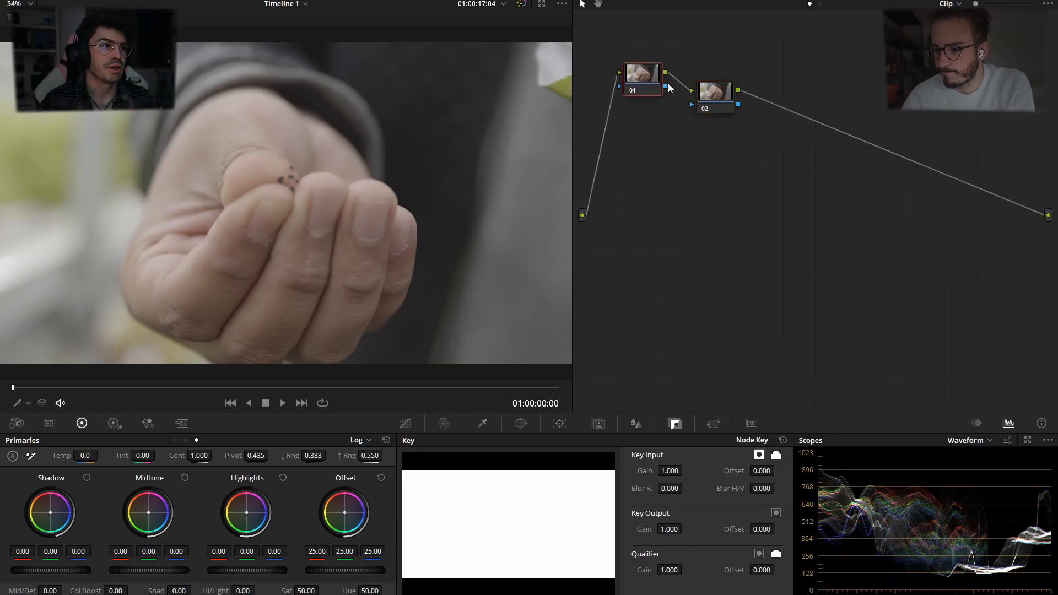
{"action": "left_click_drag", "start_coordinate": [715, 99], "coordinate": [648, 144]}
{"action": "left_click", "coordinate": [651, 83]}
{"action": "left_click_drag", "start_coordinate": [650, 84], "coordinate": [652, 83]}
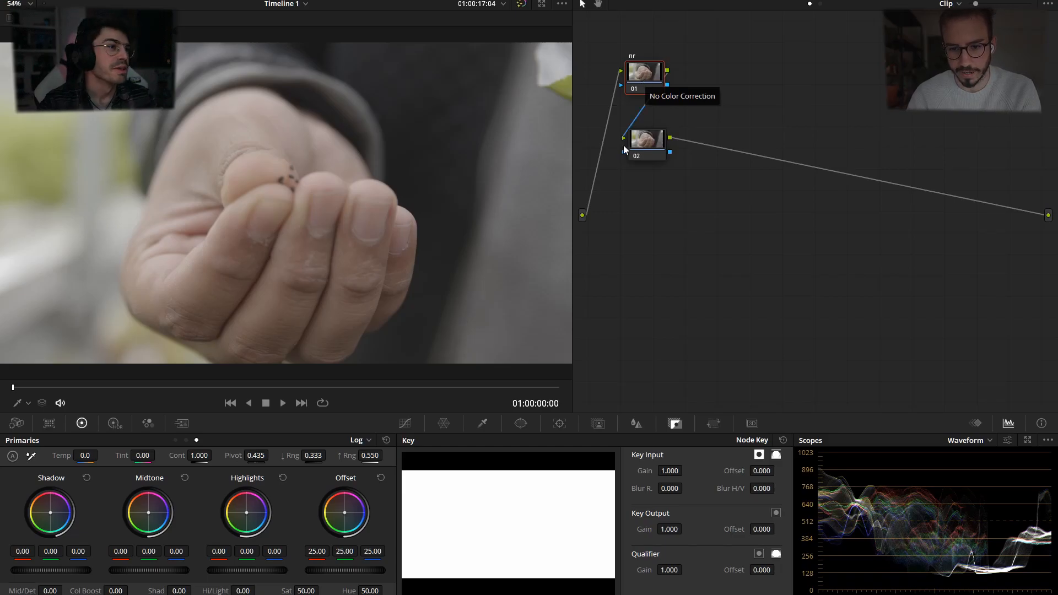
Align node 02 directly beneath the nr node and label it "prim".
{"action": "left_click", "coordinate": [649, 142]}
{"action": "left_click_drag", "start_coordinate": [648, 140], "coordinate": [647, 128]}
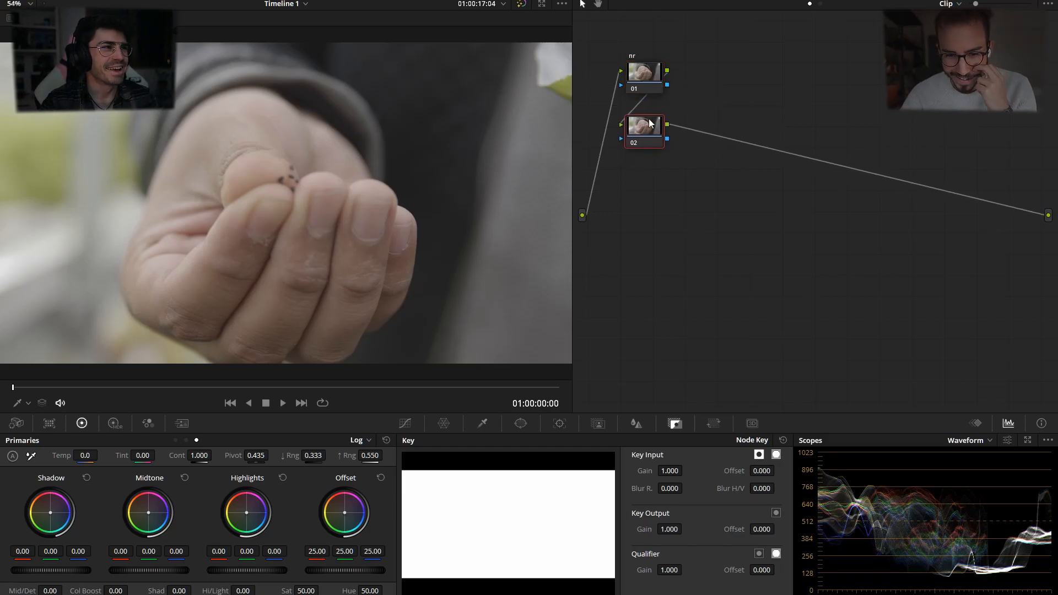
{"action": "left_click_drag", "start_coordinate": [647, 82], "coordinate": [645, 79]}
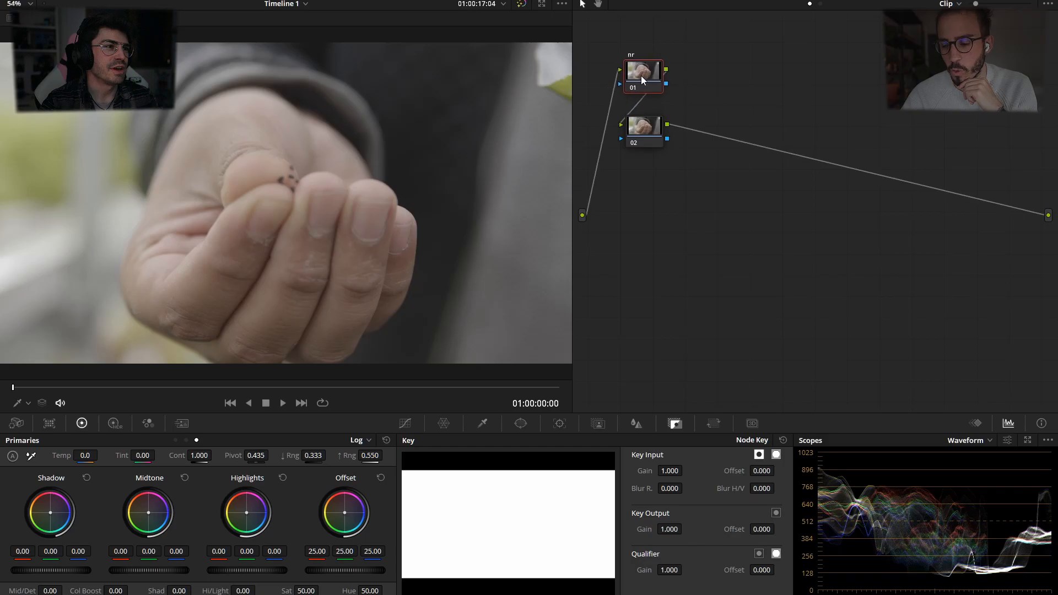
{"action": "left_click_drag", "start_coordinate": [645, 133], "coordinate": [644, 131]}
{"action": "double_click", "coordinate": [644, 130]}
{"action": "type", "text": "prim"}
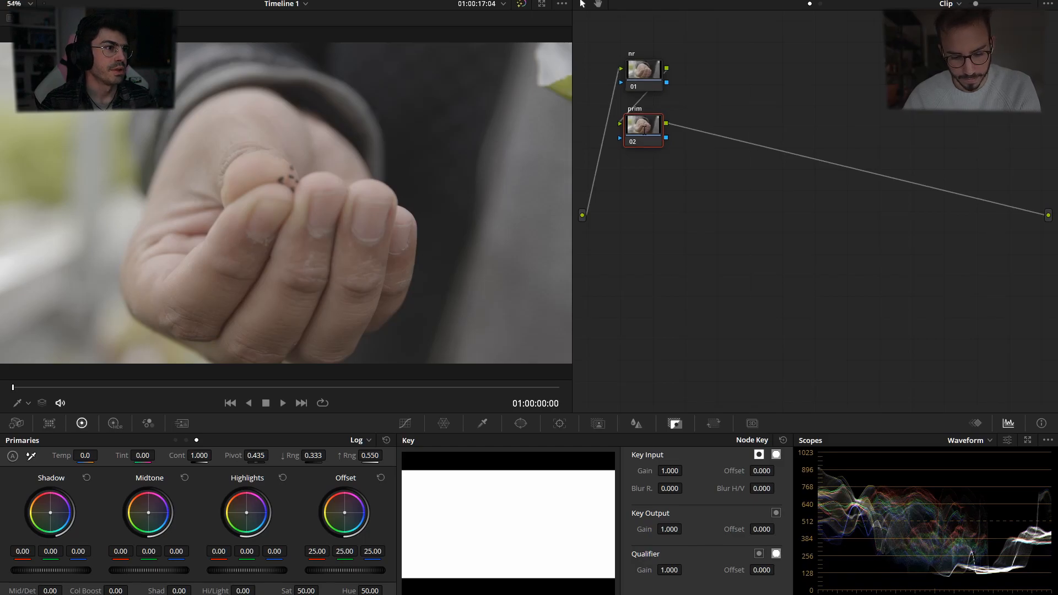
{"action": "key", "text": "Return"}
Add a serial node after prim, place it in a new column beside it, and label it "white".
{"action": "key", "text": "alt+s"}
{"action": "left_click_drag", "start_coordinate": [685, 129], "coordinate": [729, 105]}
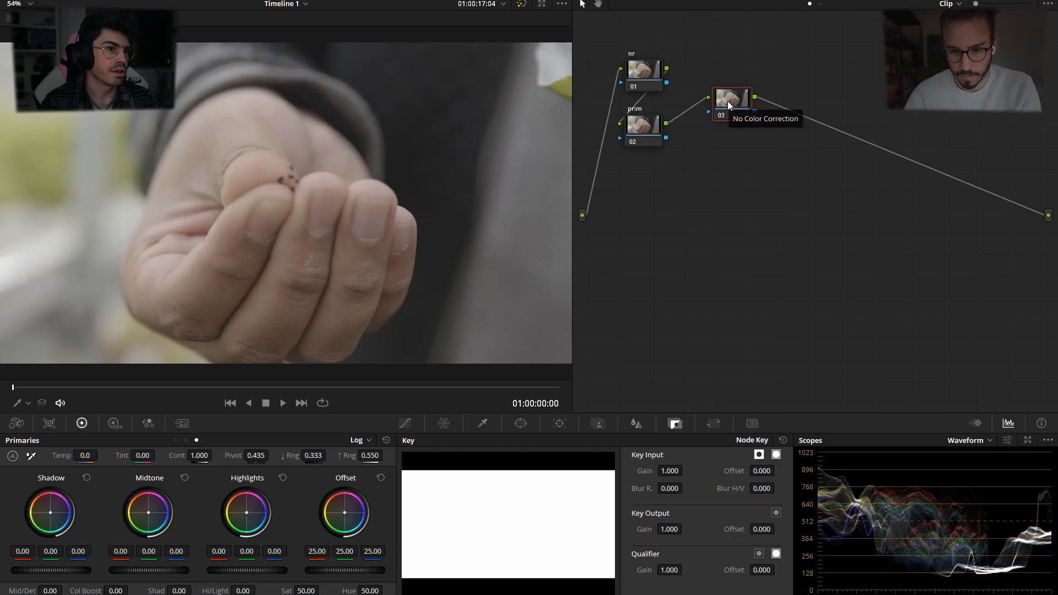
{"action": "double_click", "coordinate": [729, 104]}
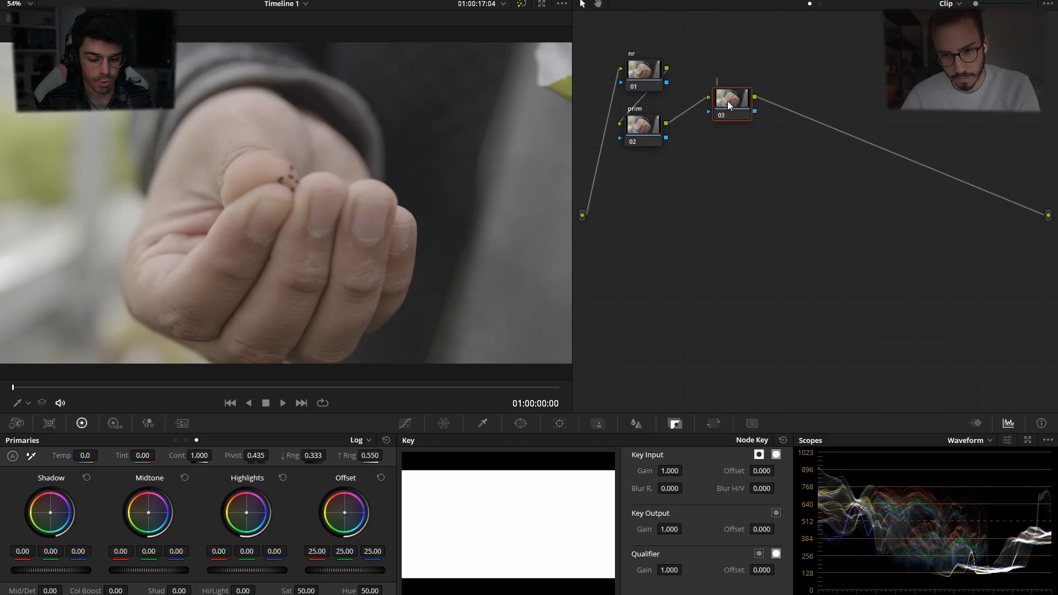
{"action": "type", "text": "white"}
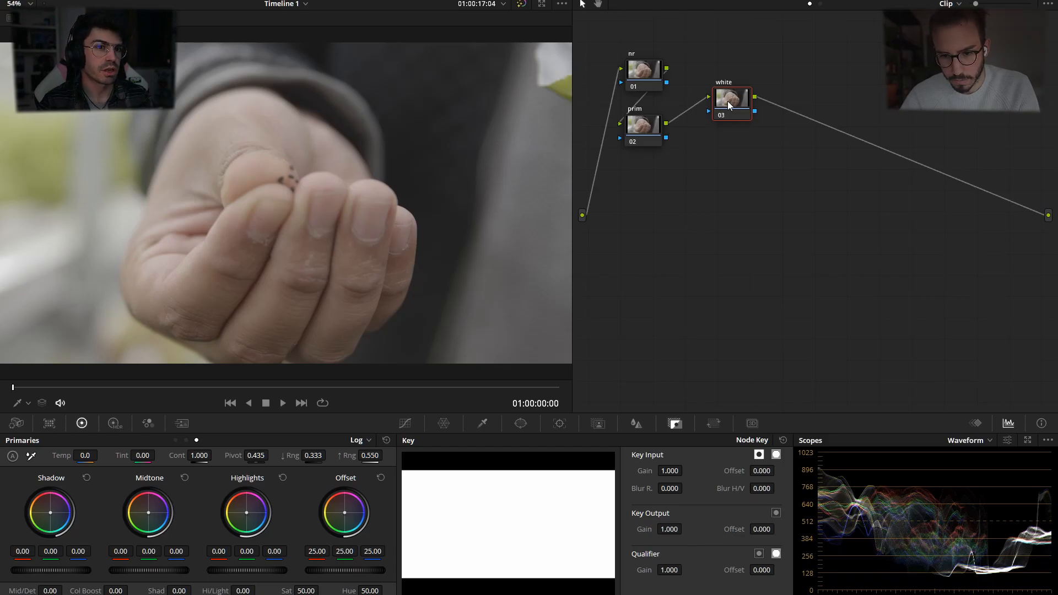
Add two layer nodes alongside white and space the three nodes in a column feeding the layer mixer.
{"action": "key", "text": "alt+l"}
{"action": "key", "text": "alt+l"}
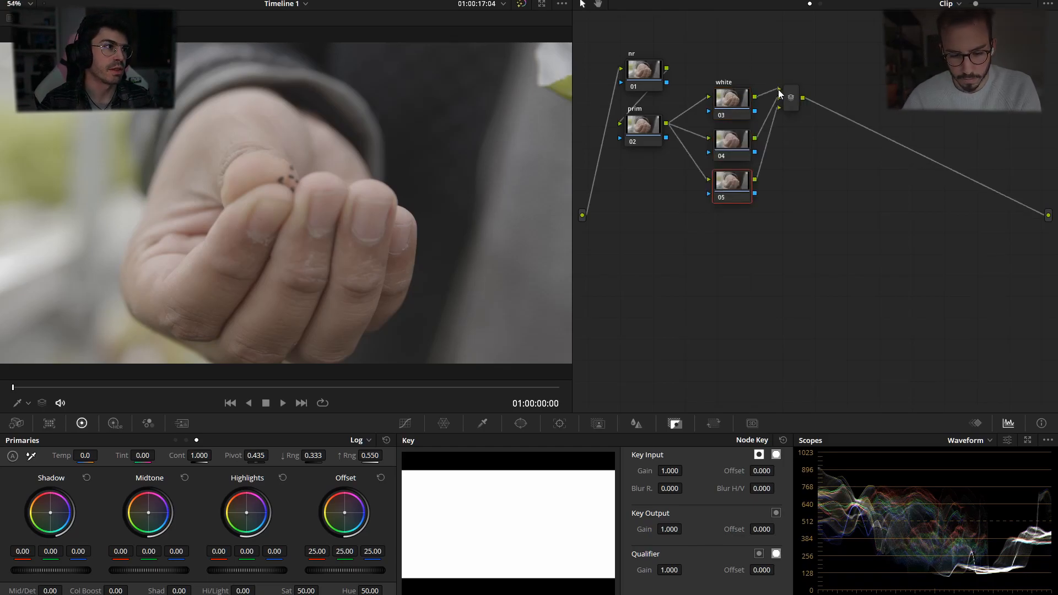
{"action": "left_click_drag", "start_coordinate": [794, 101], "coordinate": [795, 130]}
{"action": "left_click_drag", "start_coordinate": [740, 103], "coordinate": [739, 84]}
{"action": "left_click_drag", "start_coordinate": [741, 141], "coordinate": [738, 134]}
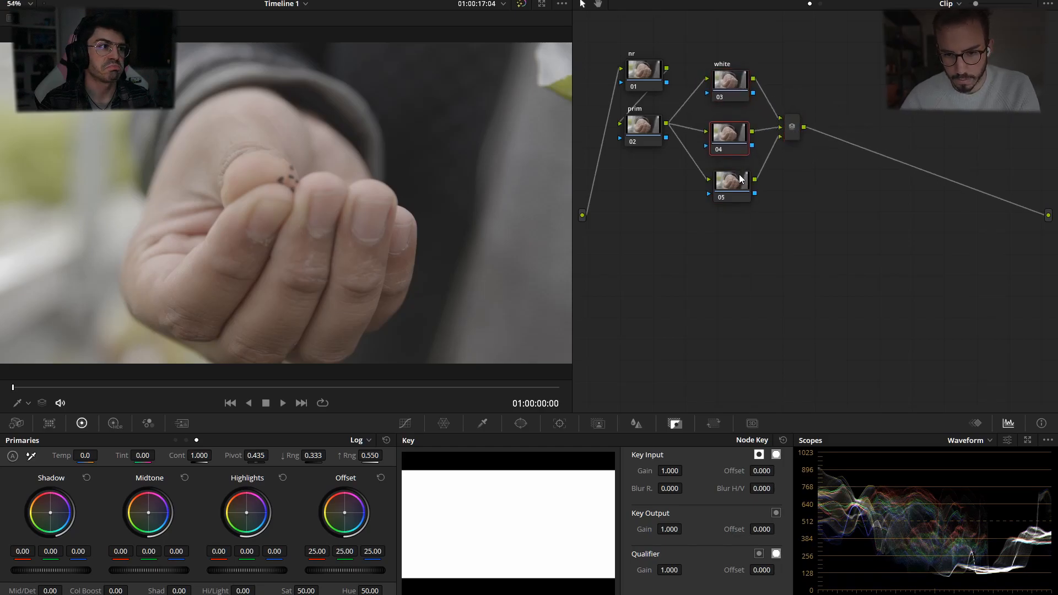
{"action": "left_click_drag", "start_coordinate": [741, 183], "coordinate": [744, 192]}
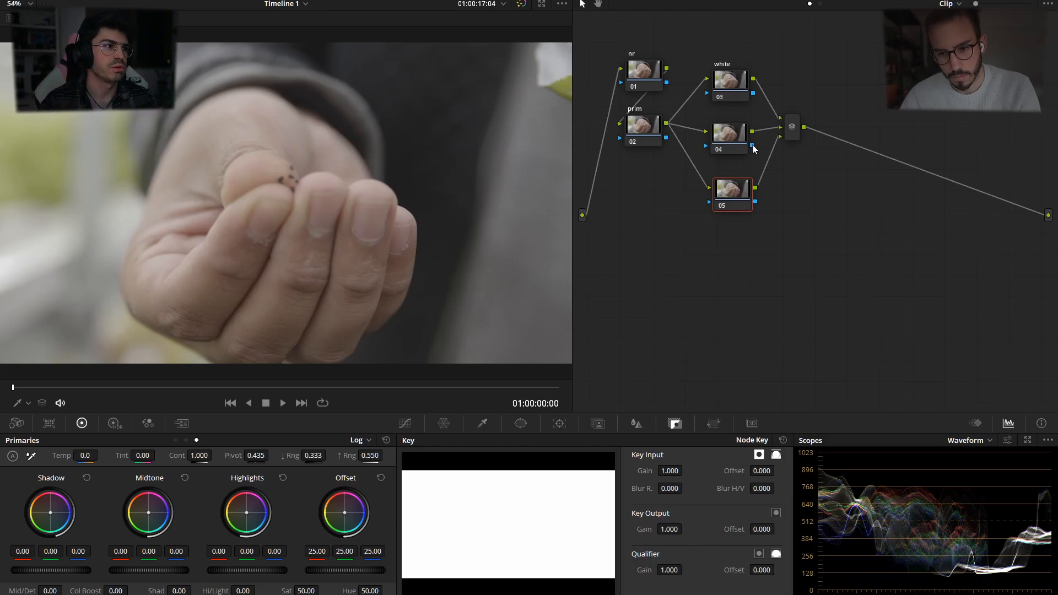
Label the middle layer node, node 04, "skin".
{"action": "left_click", "coordinate": [731, 142]}
{"action": "left_click_drag", "start_coordinate": [731, 143], "coordinate": [734, 142]}
{"action": "double_click", "coordinate": [734, 142]}
{"action": "type", "text": "skin"}
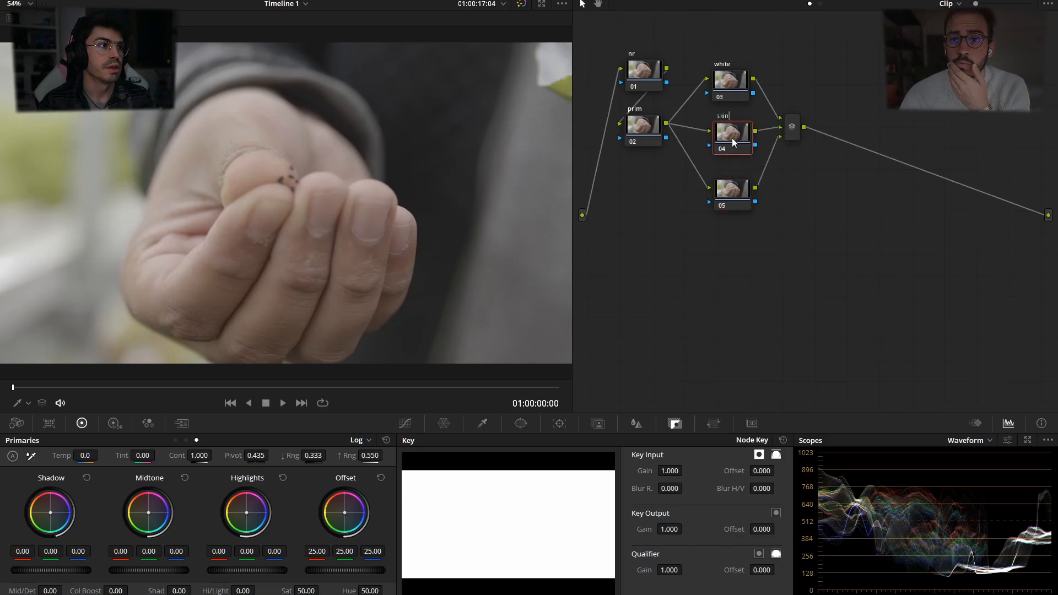
Label the lowest layer node, node 05, "green" and straighten the skin node and layer mixer.
{"action": "left_click", "coordinate": [743, 188]}
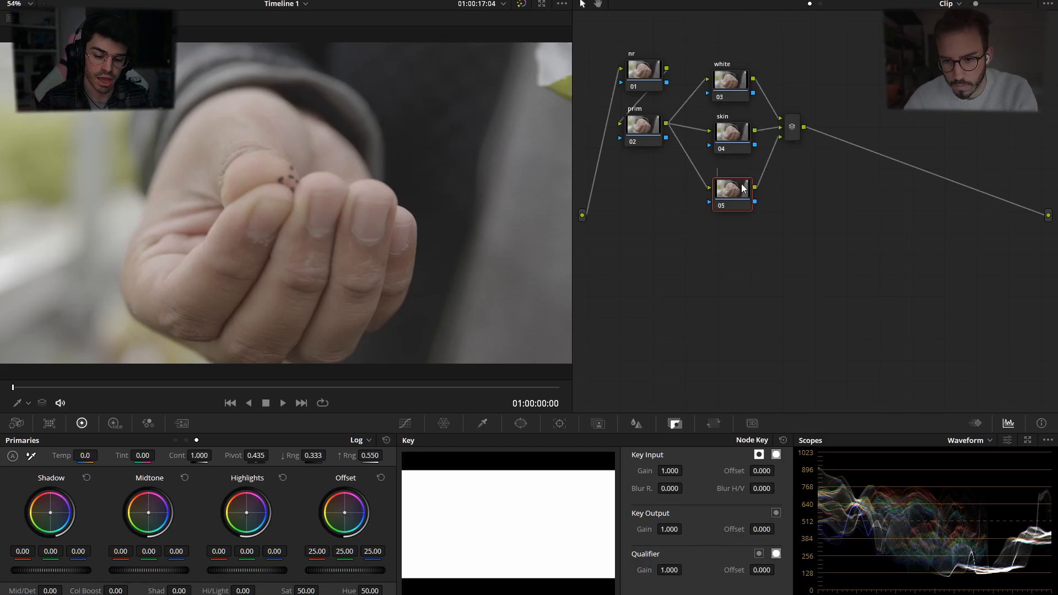
{"action": "type", "text": "green"}
{"action": "key", "text": "Return"}
{"action": "left_click_drag", "start_coordinate": [733, 145], "coordinate": [731, 143]}
{"action": "left_click_drag", "start_coordinate": [793, 131], "coordinate": [794, 131]}
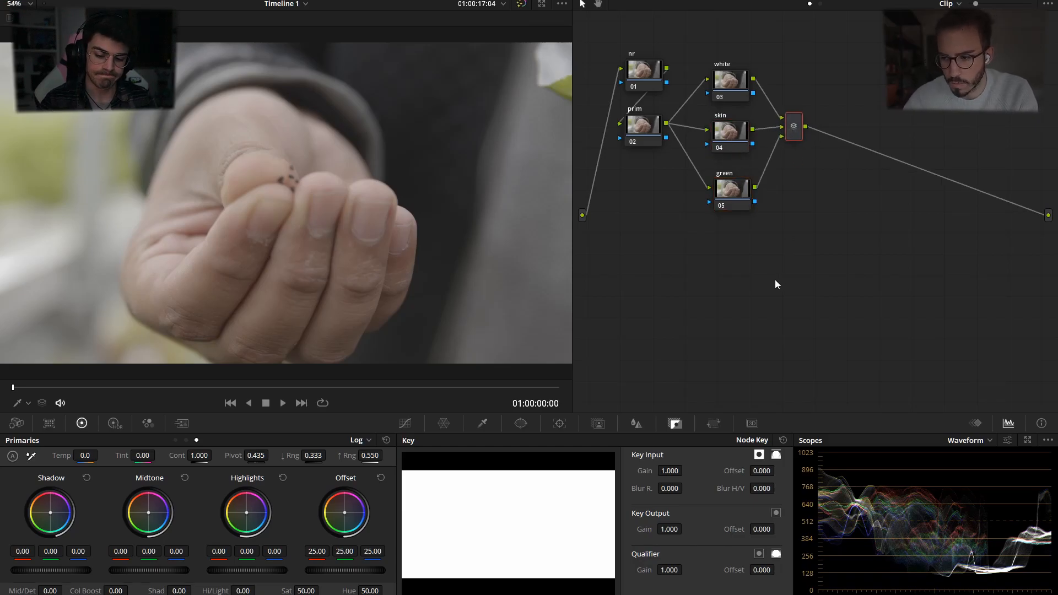
Add a serial node after the layer mixer, label it "adj", and align it with the mixer.
{"action": "key", "text": "alt+s"}
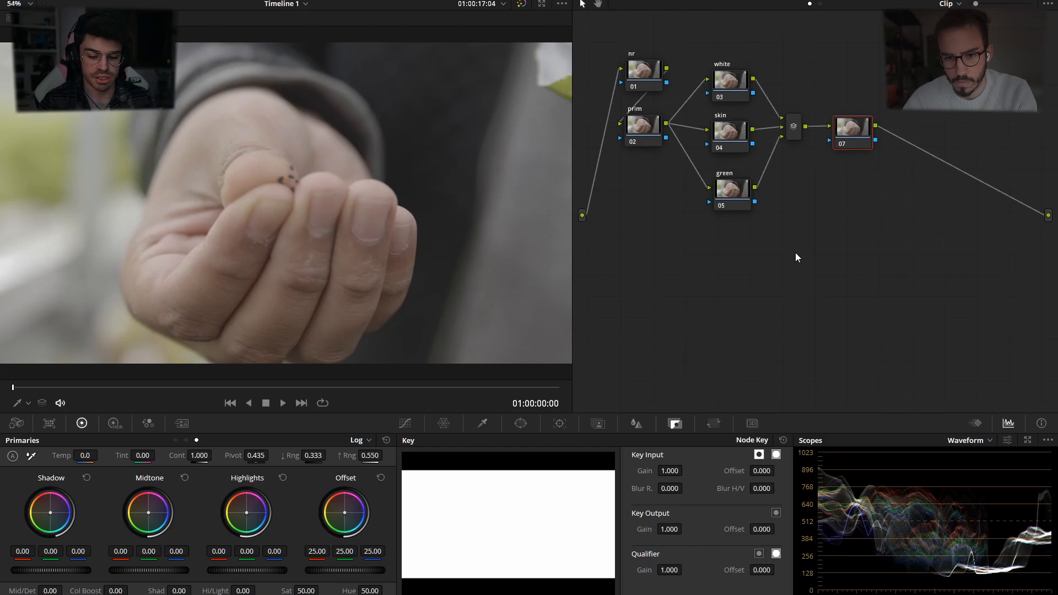
{"action": "type", "text": "adj"}
{"action": "key", "text": "Return"}
{"action": "mouse_move", "coordinate": [840, 144]}
{"action": "left_mouse_down"}
{"action": "mouse_move", "coordinate": [906, 127]}
{"action": "mouse_move", "coordinate": [855, 130]}
{"action": "left_mouse_up"}
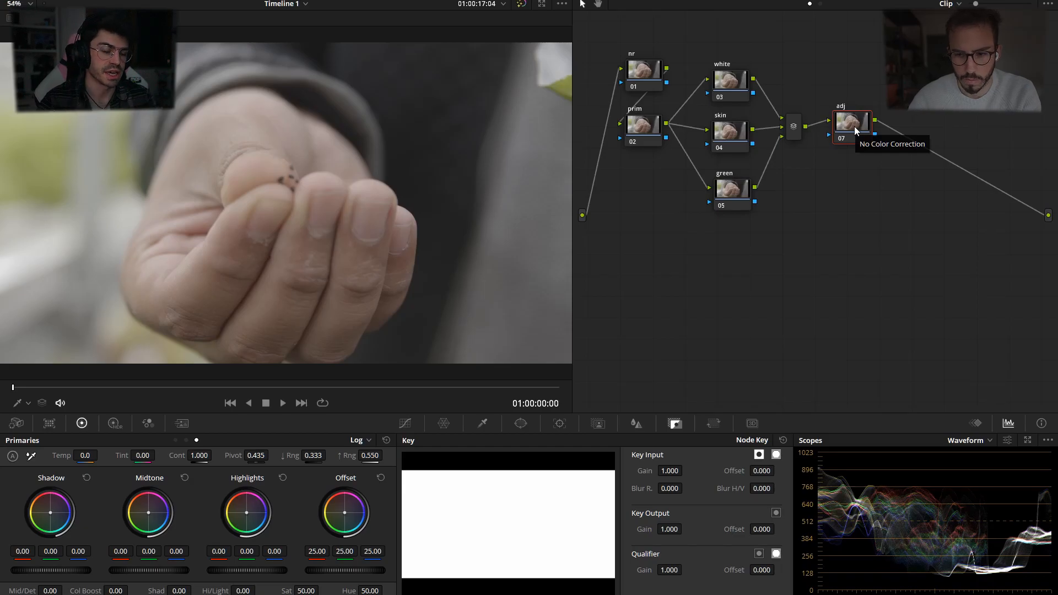
Add a serial node after adj, place it at the start of a new row below the tree, and label it "shap".
{"action": "key", "text": "alt+s"}
{"action": "left_click_drag", "start_coordinate": [805, 252], "coordinate": [653, 274]}
{"action": "type", "text": "shap"}
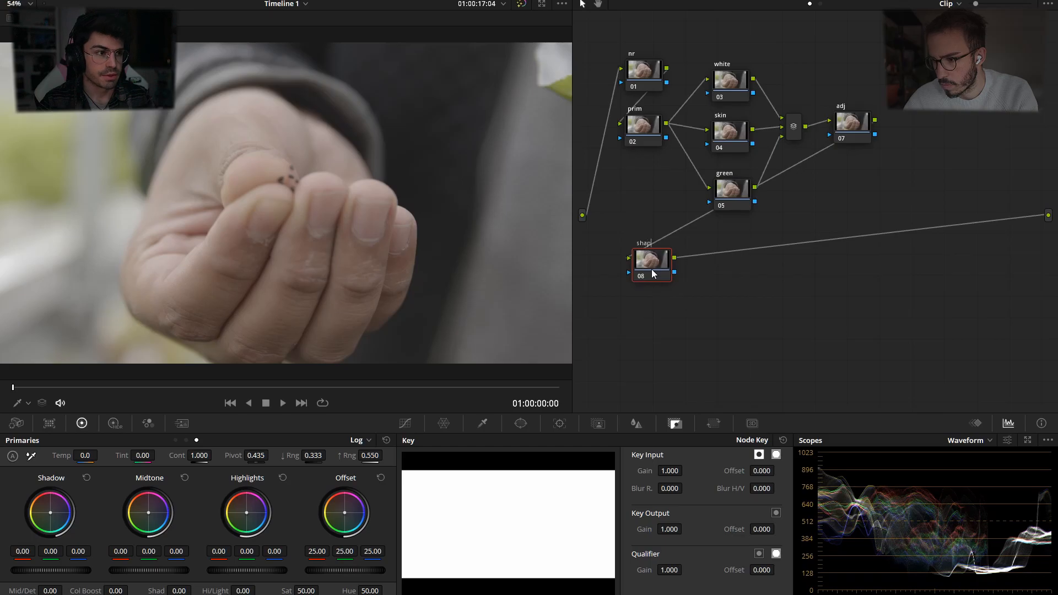
{"action": "key", "text": "Return"}
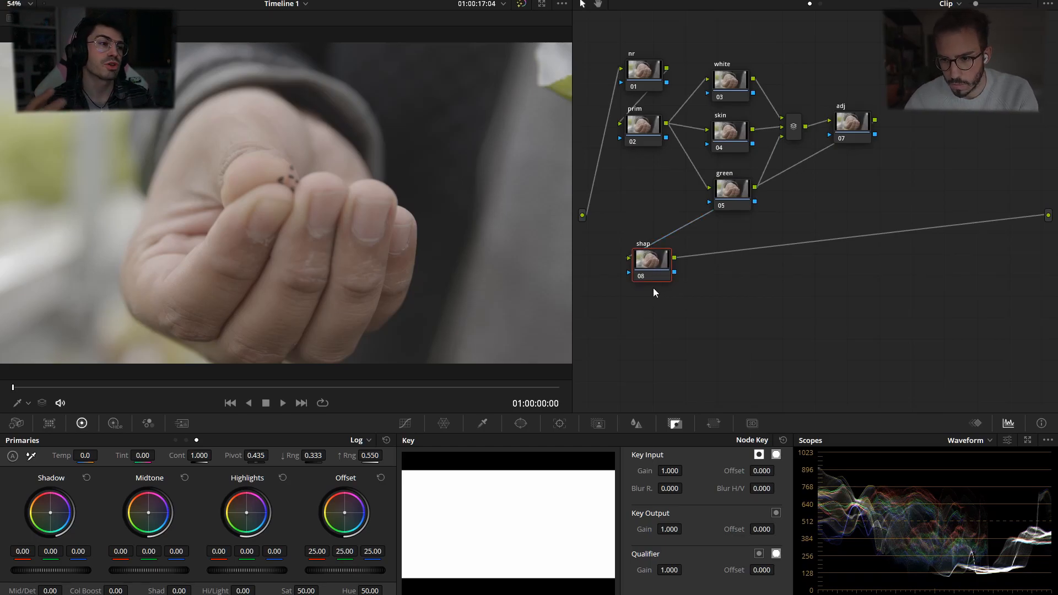
{"action": "left_click_drag", "start_coordinate": [656, 270], "coordinate": [651, 266]}
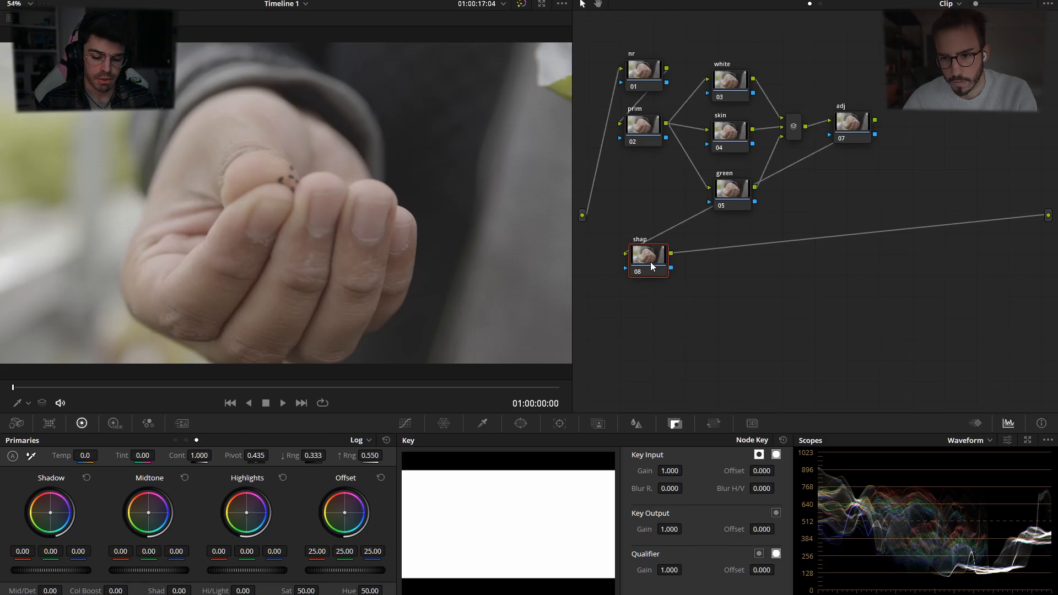
Add a serial node after shap and label it "vign".
{"action": "key", "text": "alt+s"}
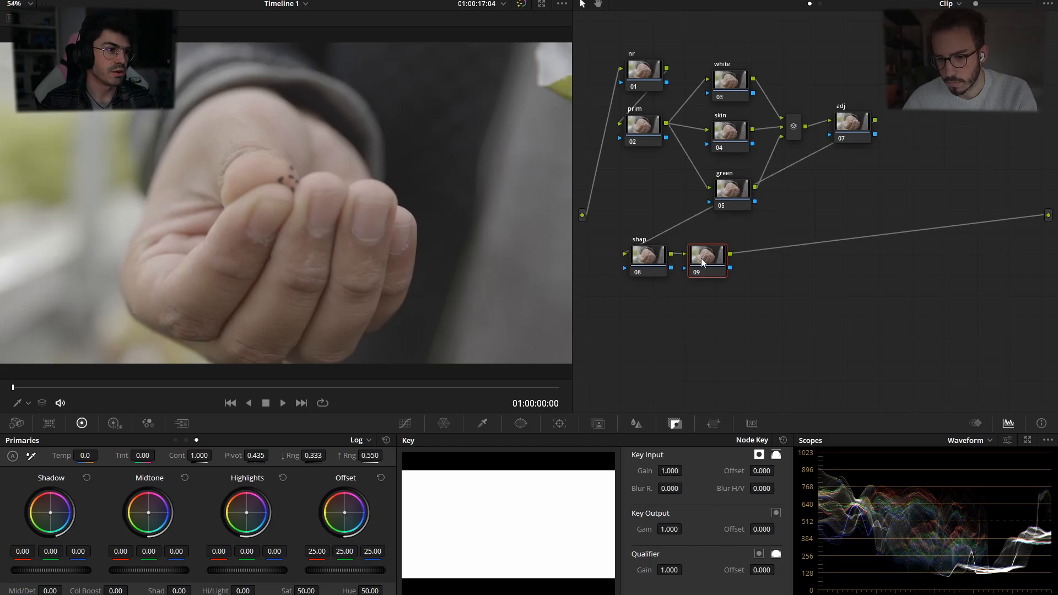
{"action": "left_click_drag", "start_coordinate": [705, 263], "coordinate": [705, 260]}
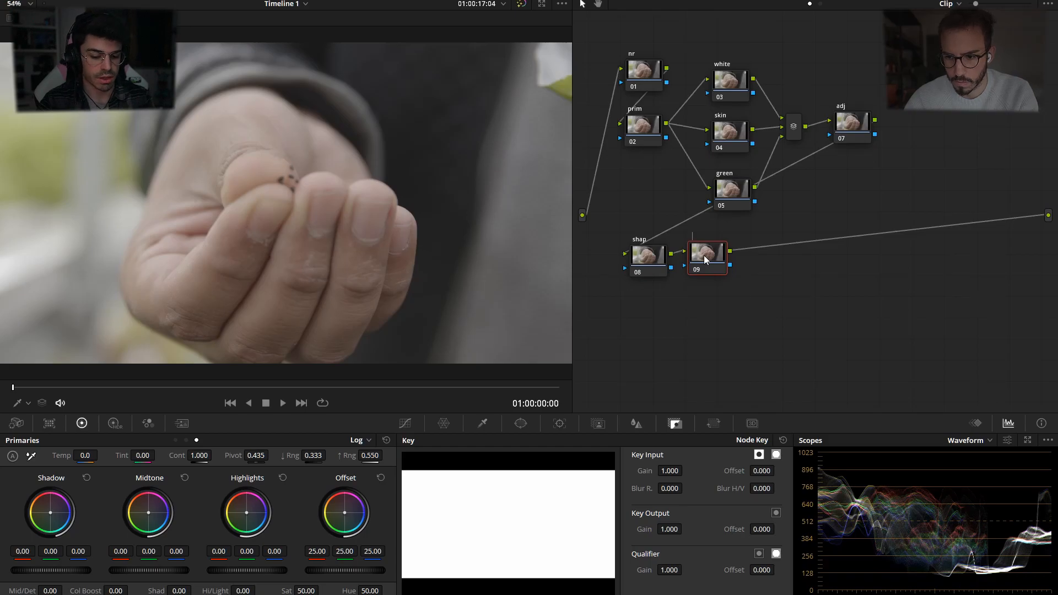
{"action": "type", "text": "vign"}
{"action": "key", "text": "Return"}
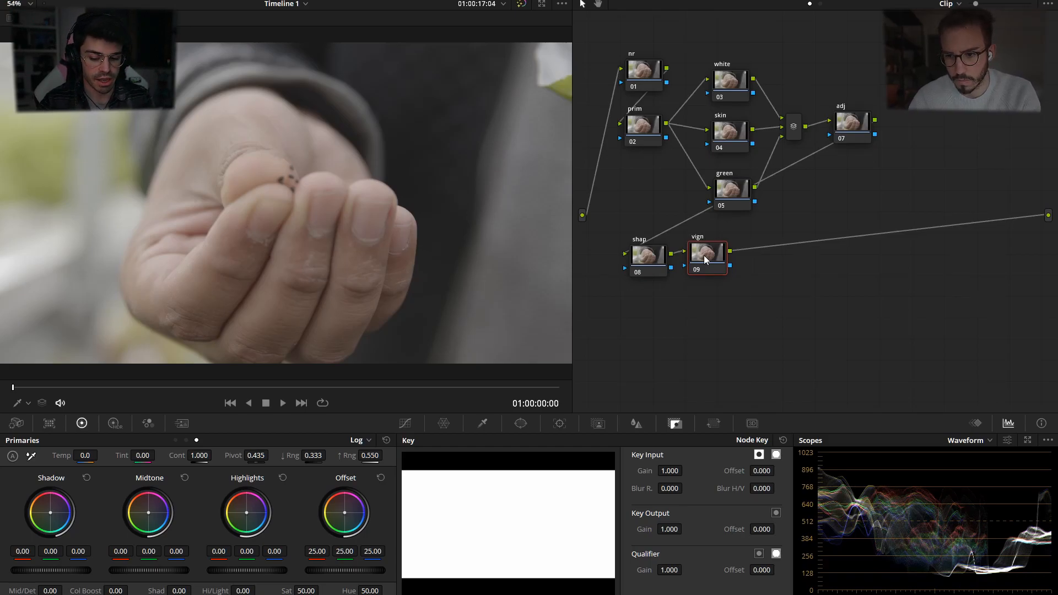
Add an outside node after vign, followed by a serial node labelled "grain".
{"action": "key", "text": "alt+s"}
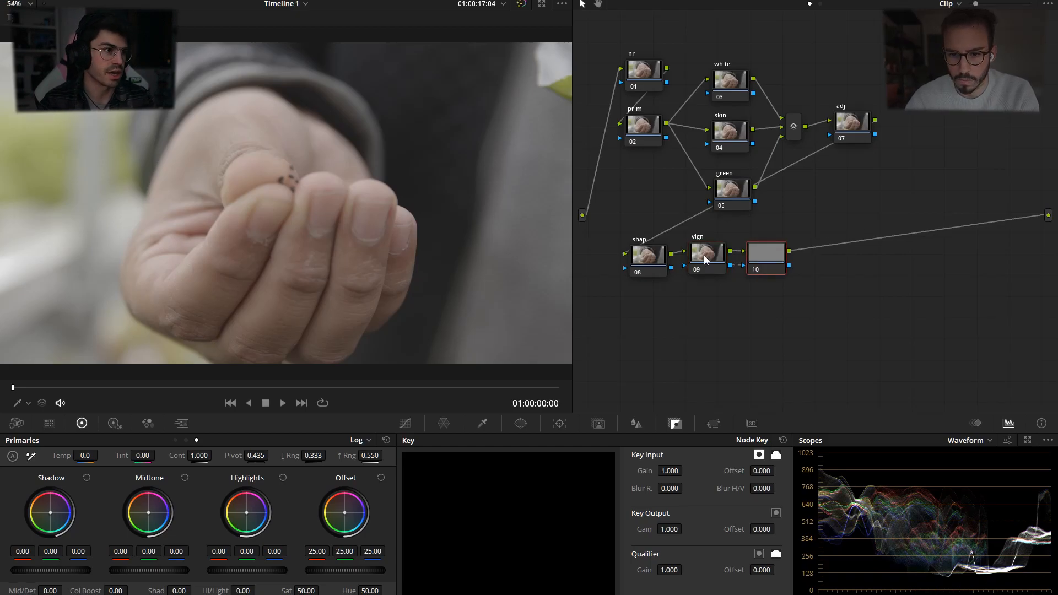
{"action": "left_click_drag", "start_coordinate": [761, 257], "coordinate": [765, 255]}
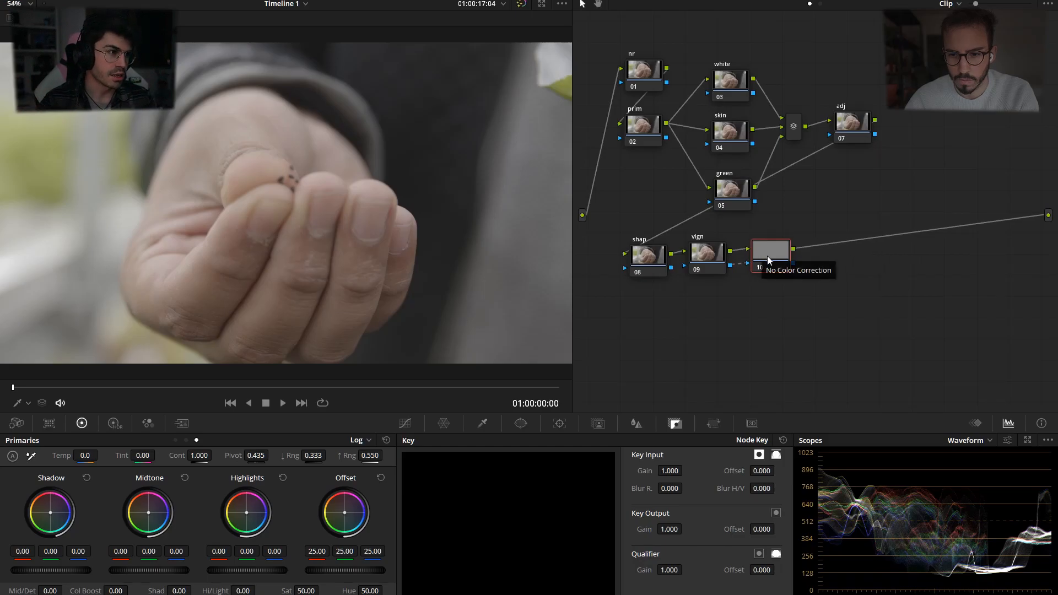
{"action": "key", "text": "alt+s"}
{"action": "left_click_drag", "start_coordinate": [833, 264], "coordinate": [846, 263]}
{"action": "type", "text": "gri"}
{"action": "type", "text": "ain"}
{"action": "key", "text": "Return"}
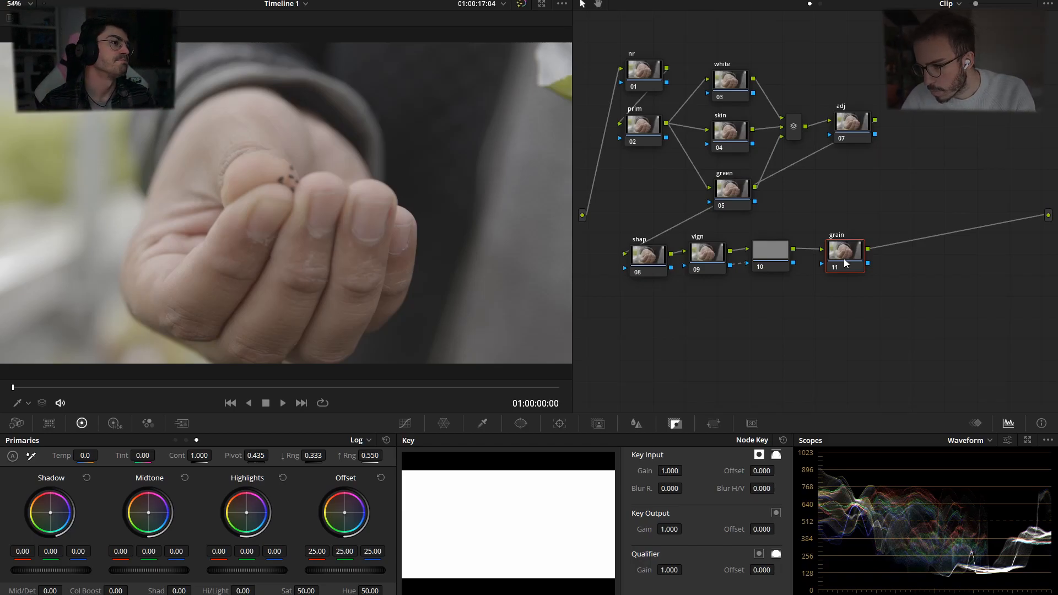
Open the gallery, look through the saved stills in another album, and return to the enlarged viewer.
{"action": "left_click", "coordinate": [784, 252]}
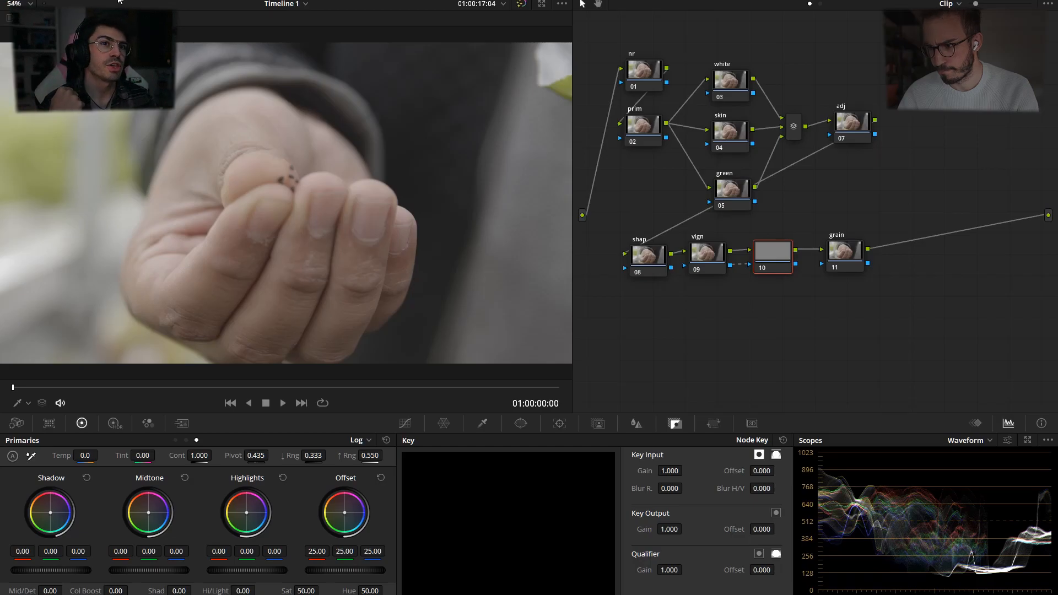
{"action": "left_click", "coordinate": [44, 1]}
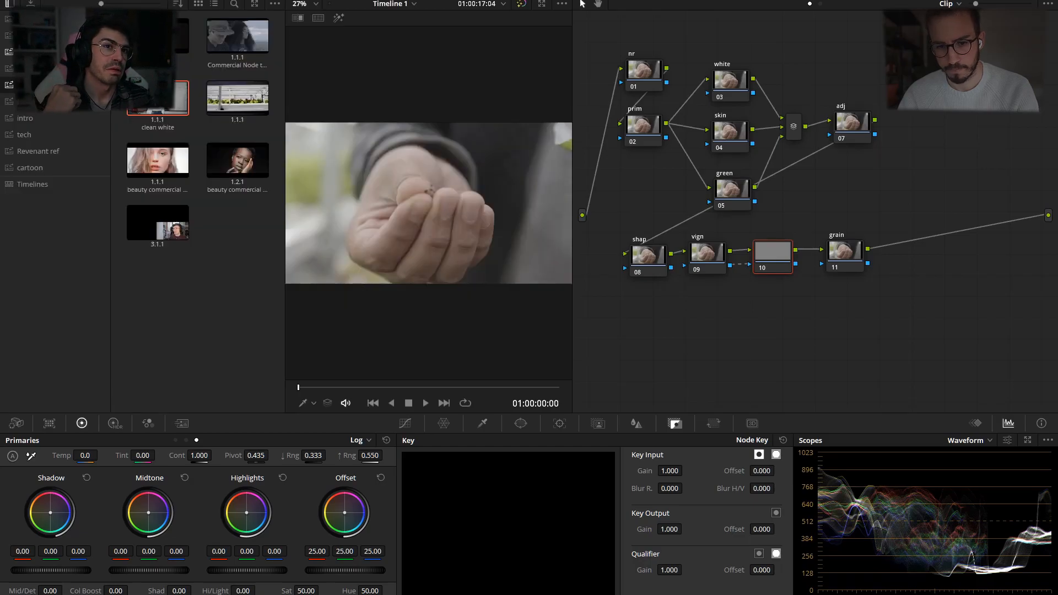
{"action": "left_click", "coordinate": [33, 35]}
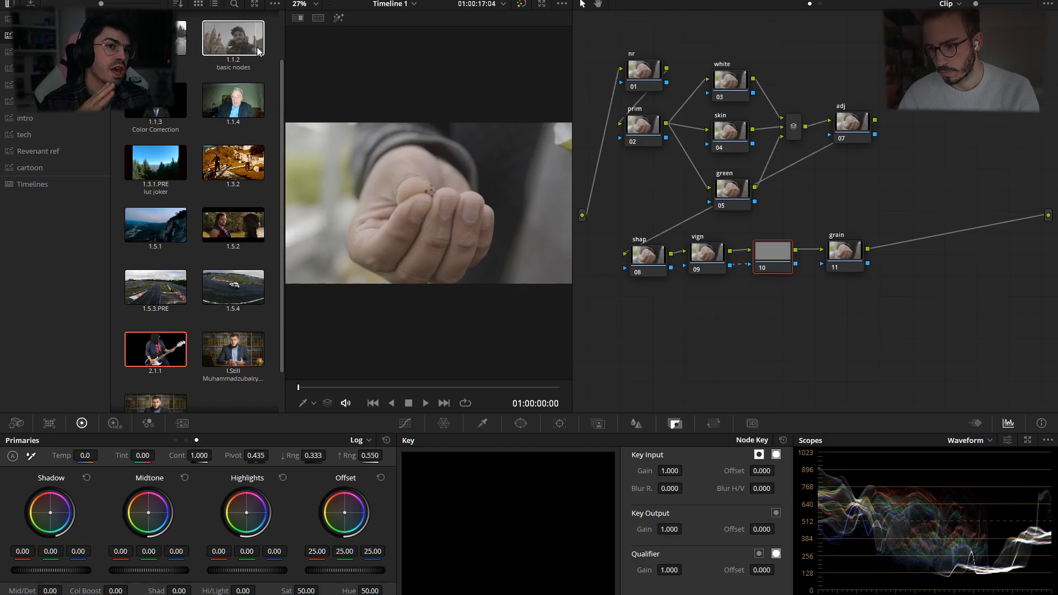
{"action": "key", "text": "alt+f"}
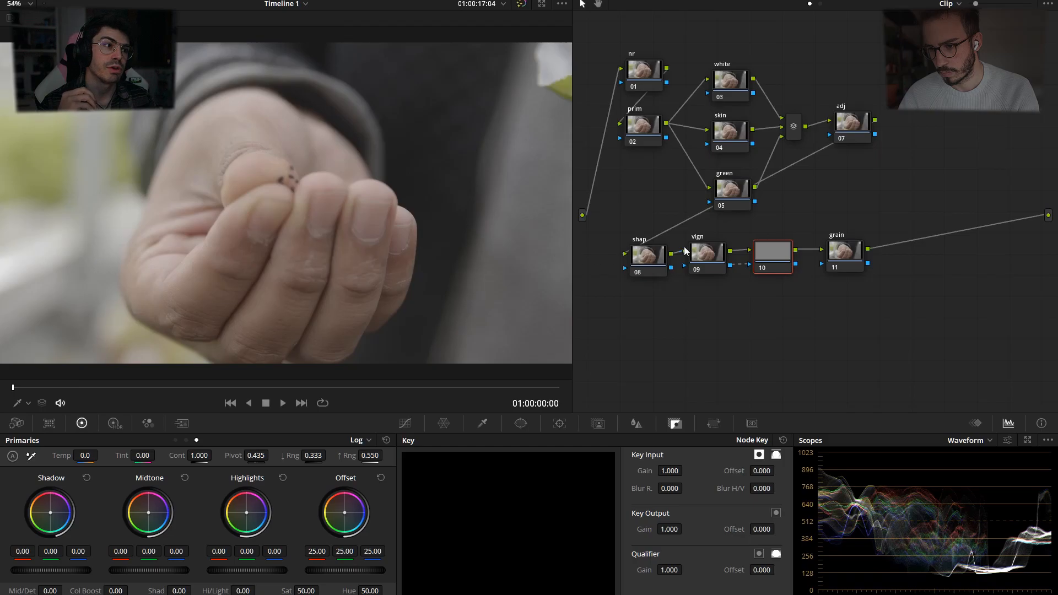
Nudge the grain node, the layer mixer and the adj node to tidy their alignment in the tree.
{"action": "left_click_drag", "start_coordinate": [845, 251], "coordinate": [844, 247]}
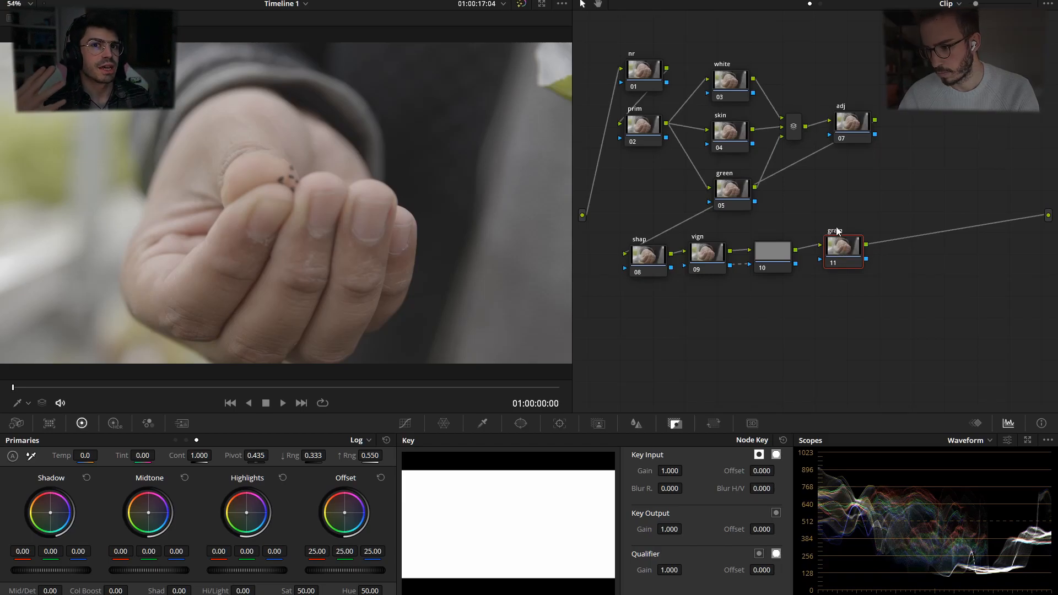
{"action": "left_click", "coordinate": [857, 127]}
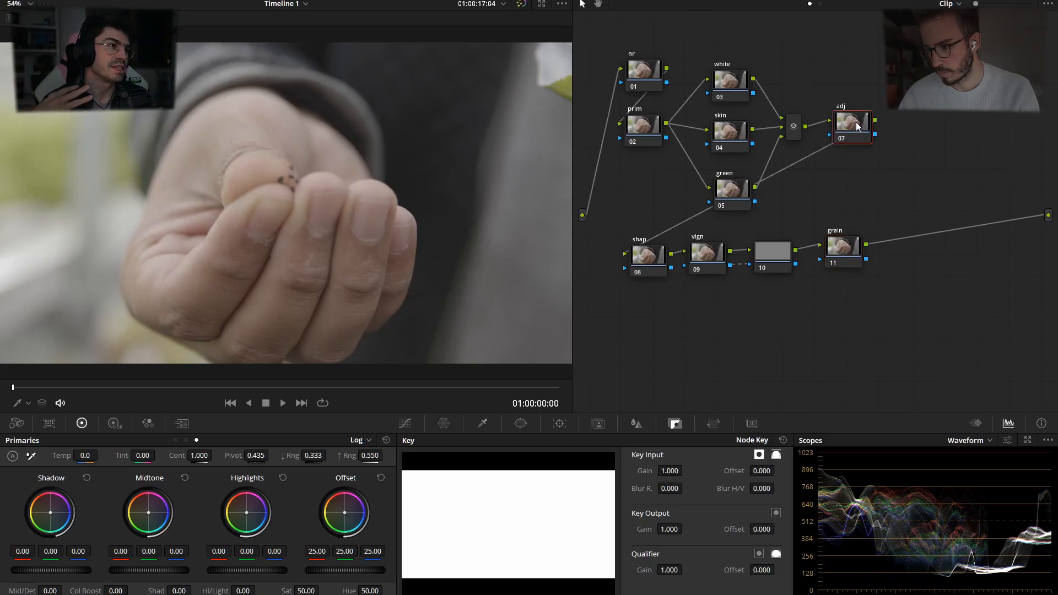
{"action": "left_click_drag", "start_coordinate": [796, 128], "coordinate": [796, 132]}
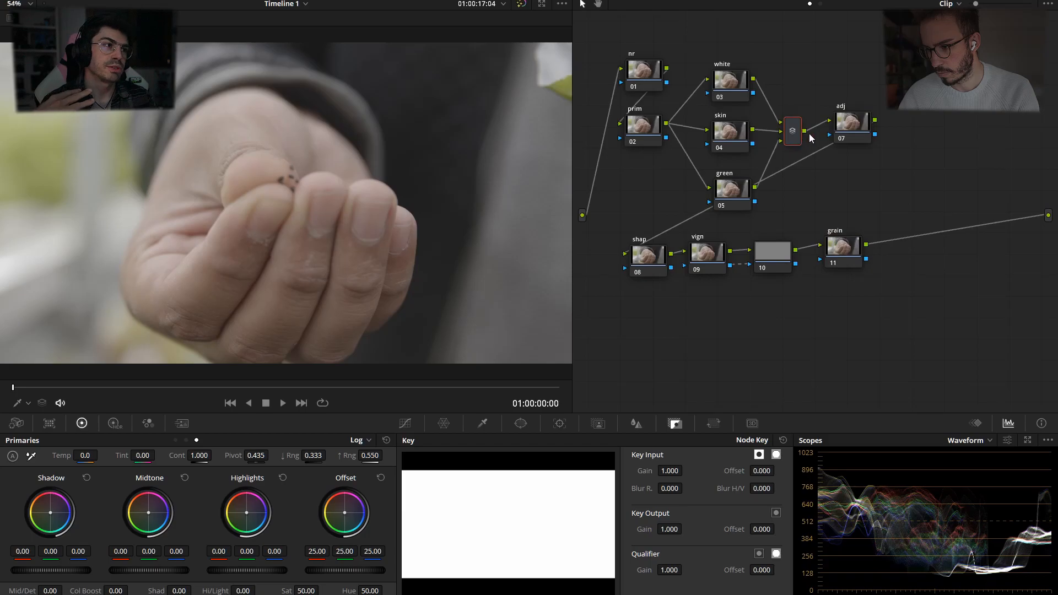
{"action": "left_click_drag", "start_coordinate": [860, 131], "coordinate": [856, 133]}
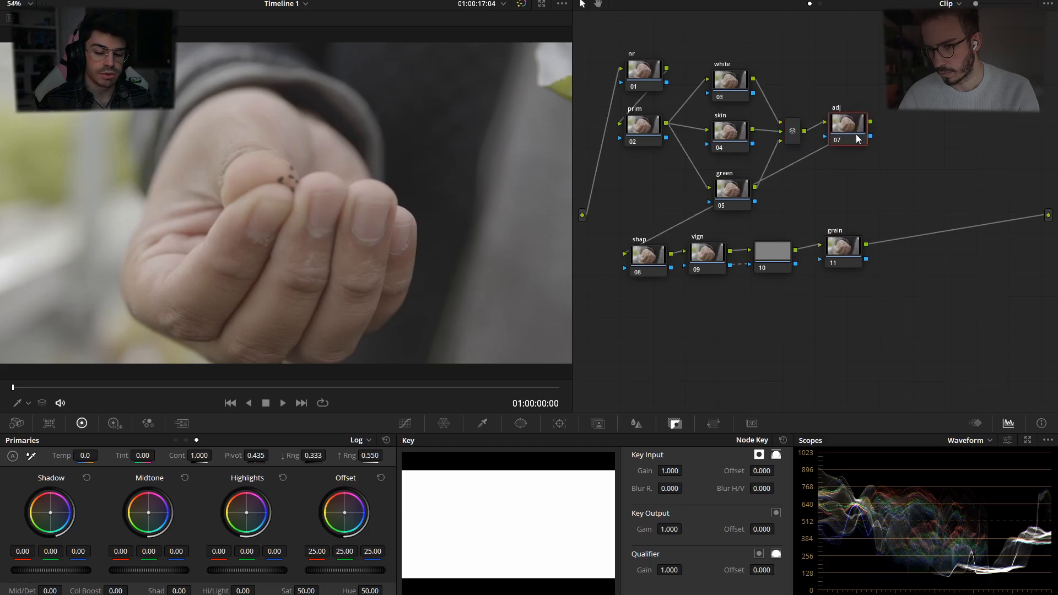
Add a serial node after adj labelled "cst", and shift the row from shap to grain slightly down.
{"action": "key", "text": "alt+s"}
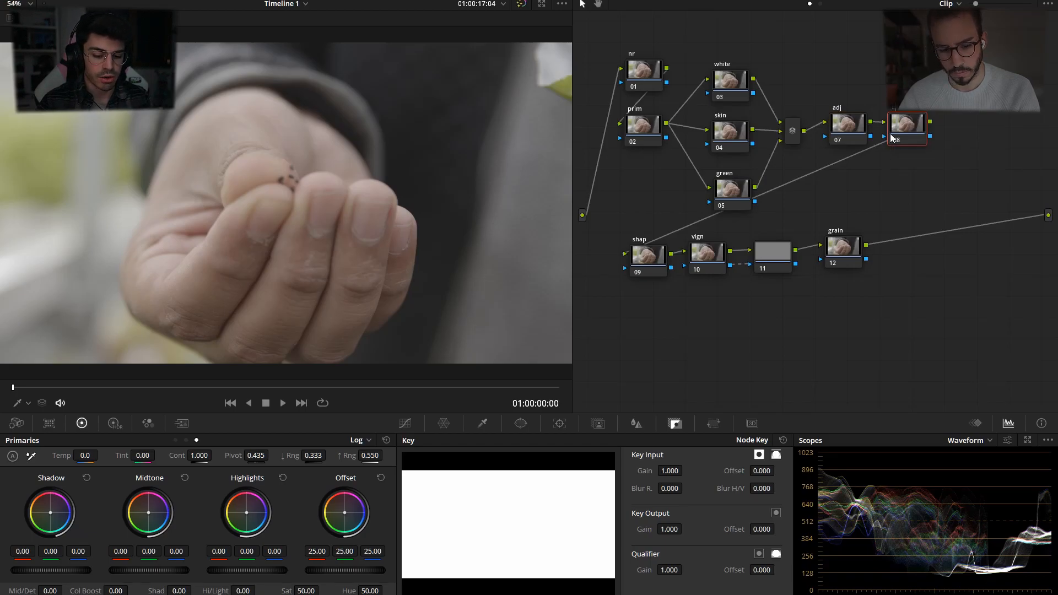
{"action": "type", "text": "cst"}
{"action": "key", "text": "Return"}
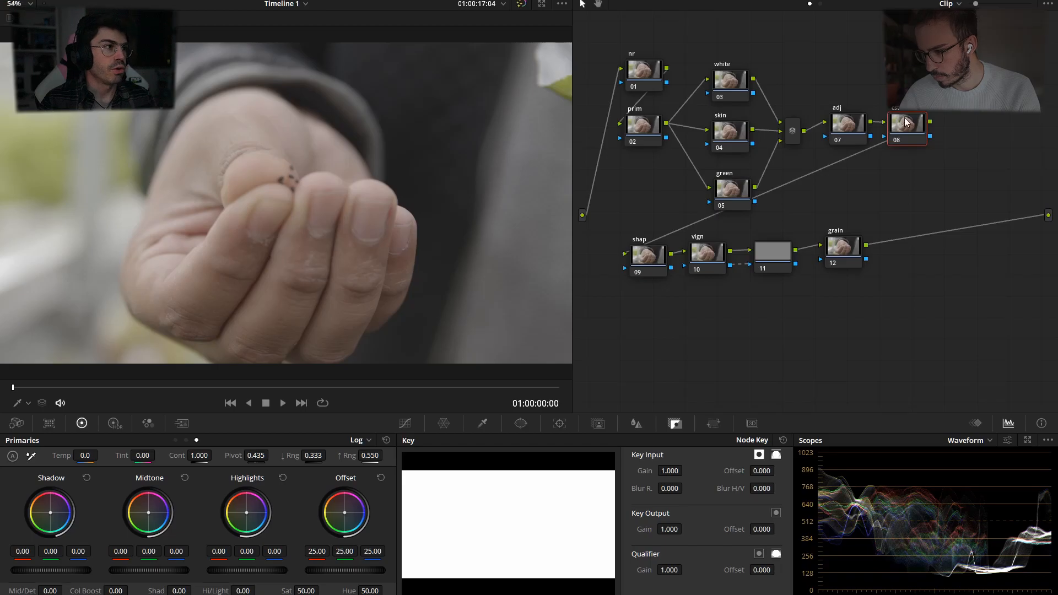
{"action": "left_click_drag", "start_coordinate": [667, 295], "coordinate": [783, 266]}
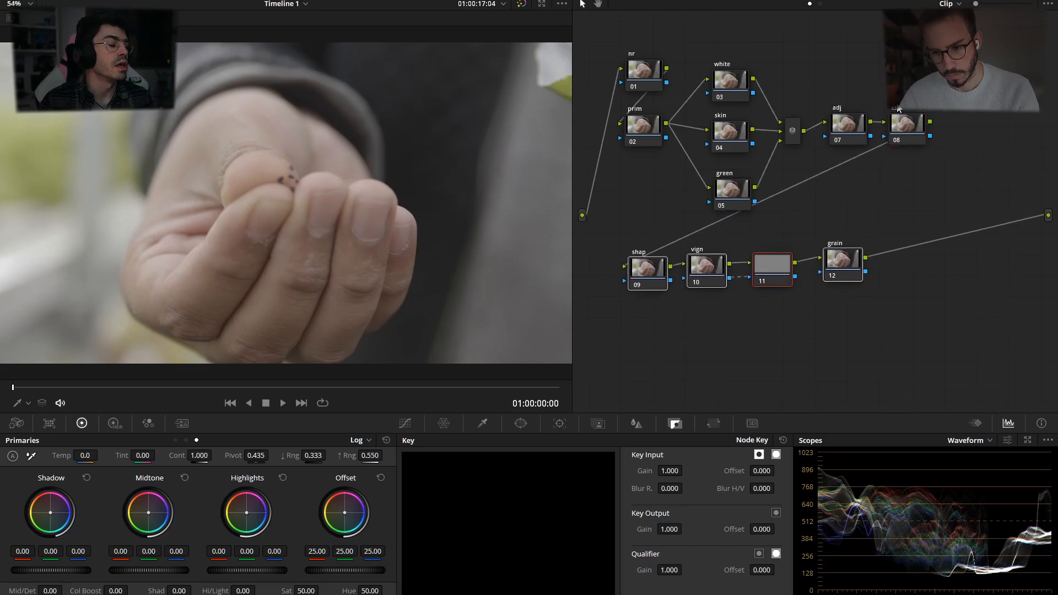
With the cst node selected, look through the Blackmagic Design LUTs and close the LUT browser.
{"action": "left_click", "coordinate": [914, 121]}
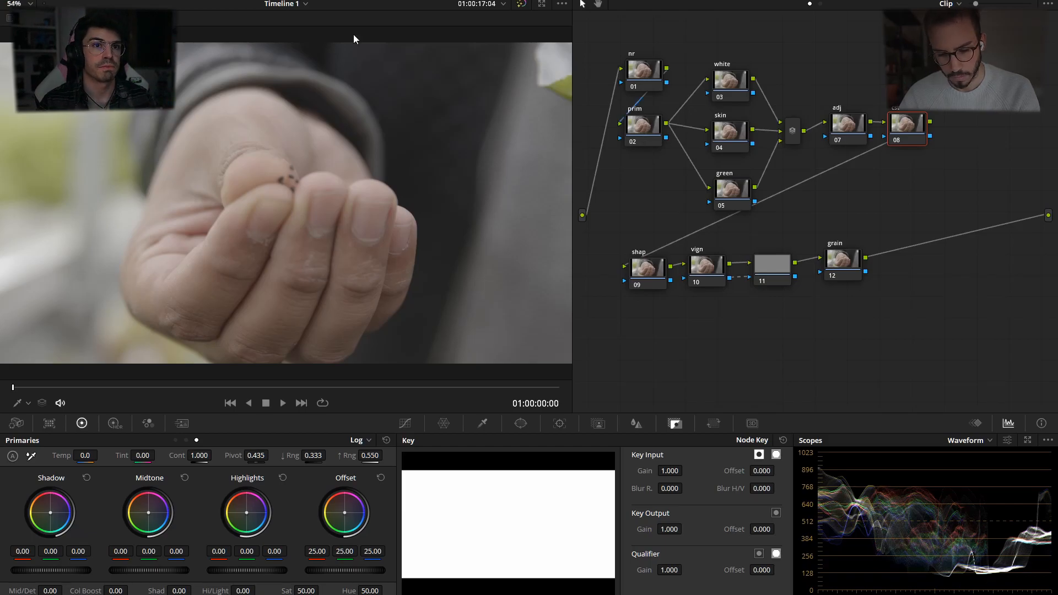
{"action": "key", "text": "ctrl+shift+l"}
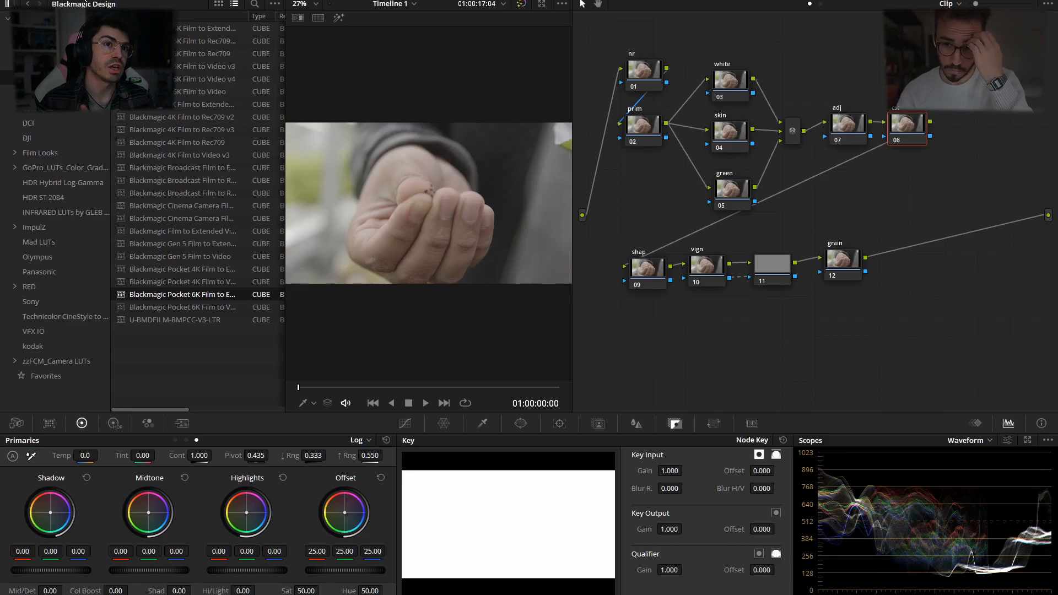
{"action": "key", "text": "ctrl+shift+l"}
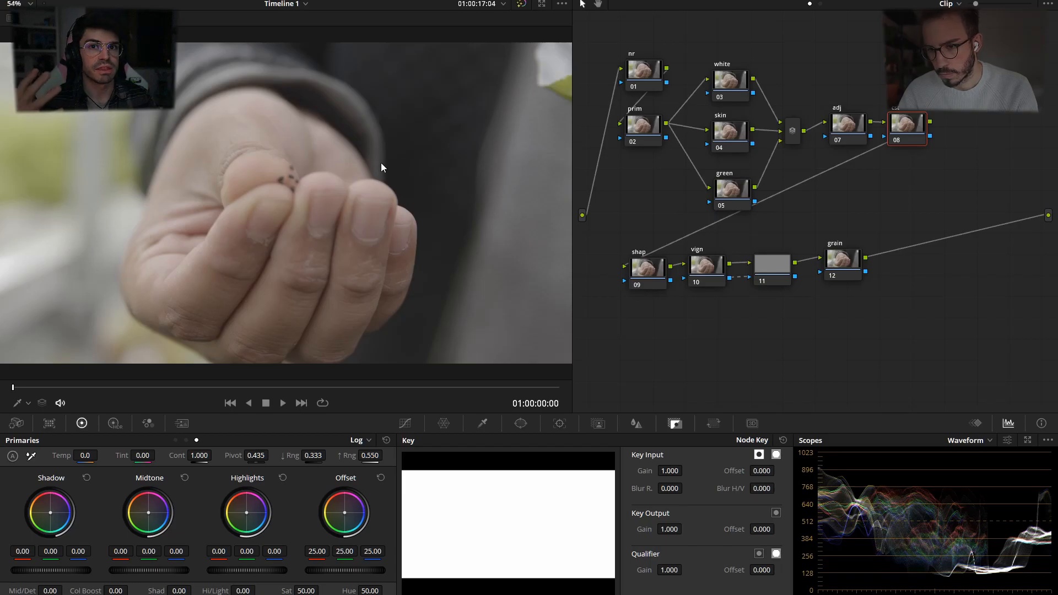
Apply the Color Space Transform effect to the cst node.
{"action": "left_click", "coordinate": [926, 2]}
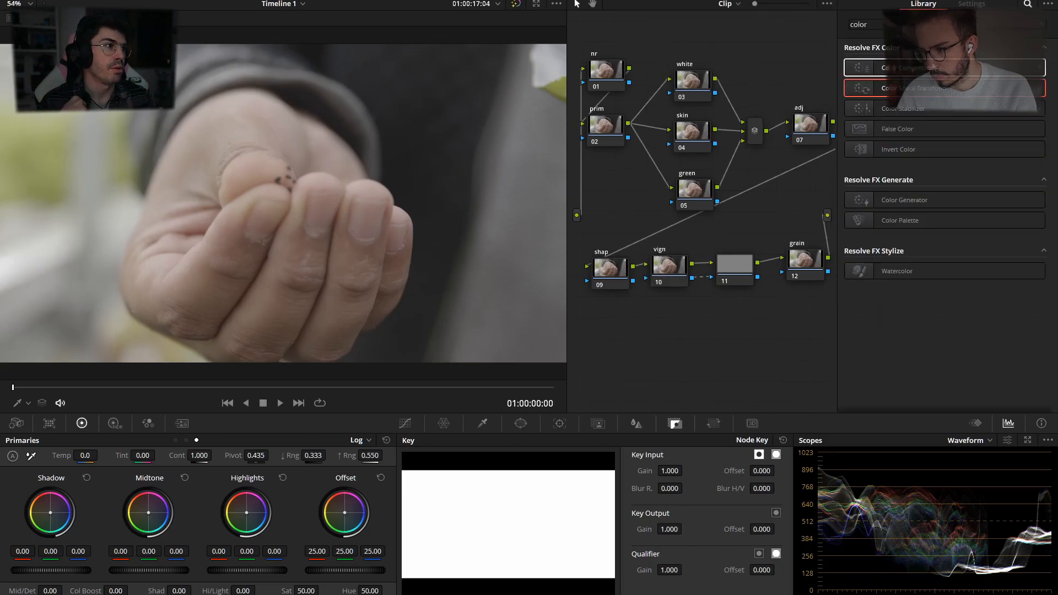
{"action": "left_click_drag", "start_coordinate": [909, 94], "coordinate": [816, 86]}
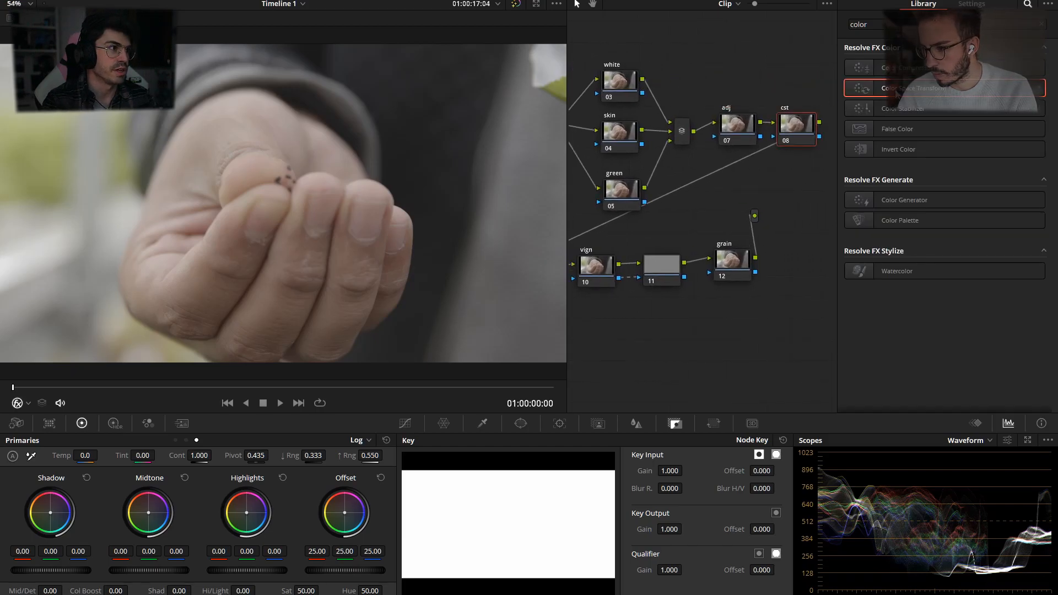
{"action": "left_click_drag", "start_coordinate": [896, 94], "coordinate": [797, 126]}
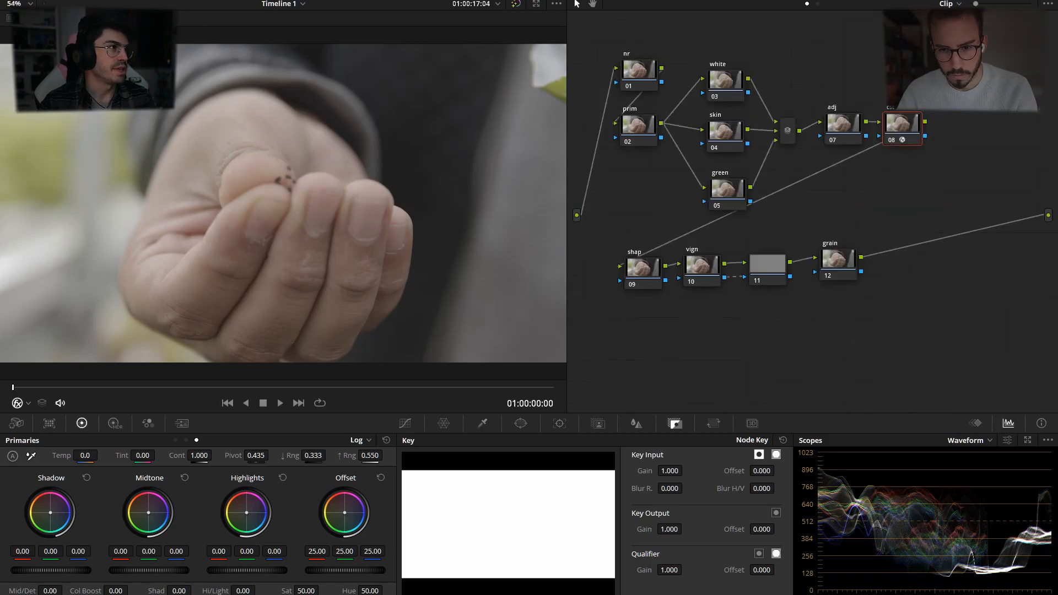
Set the transform's input color space to Blackmagic Design Wide Gamut Gen 4 and its input gamma to Blackmagic Design Pocket 6K Film Gen 4.
{"action": "left_click", "coordinate": [961, 2]}
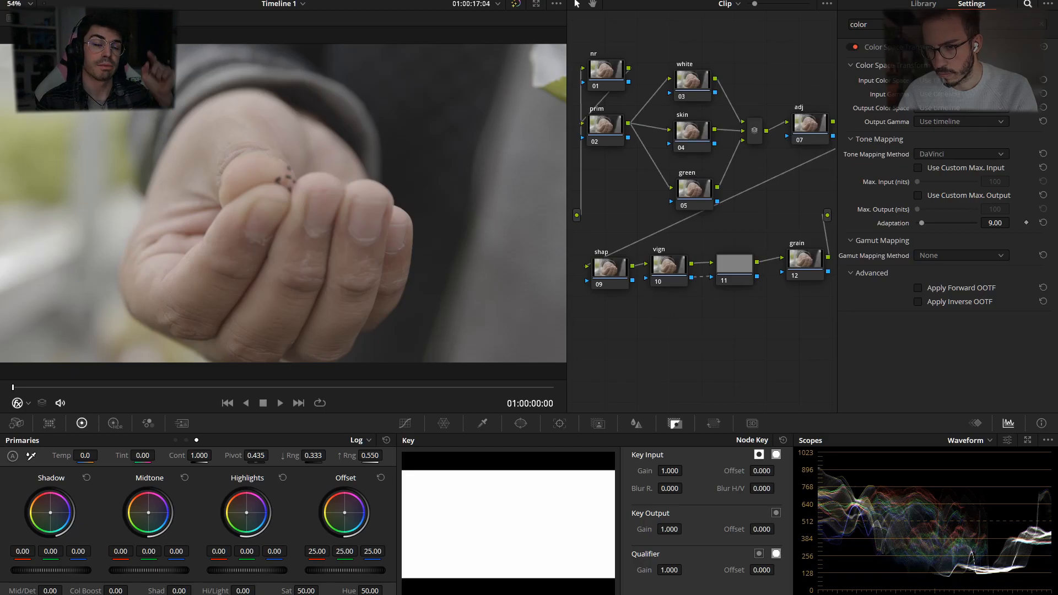
{"action": "left_click", "coordinate": [945, 84]}
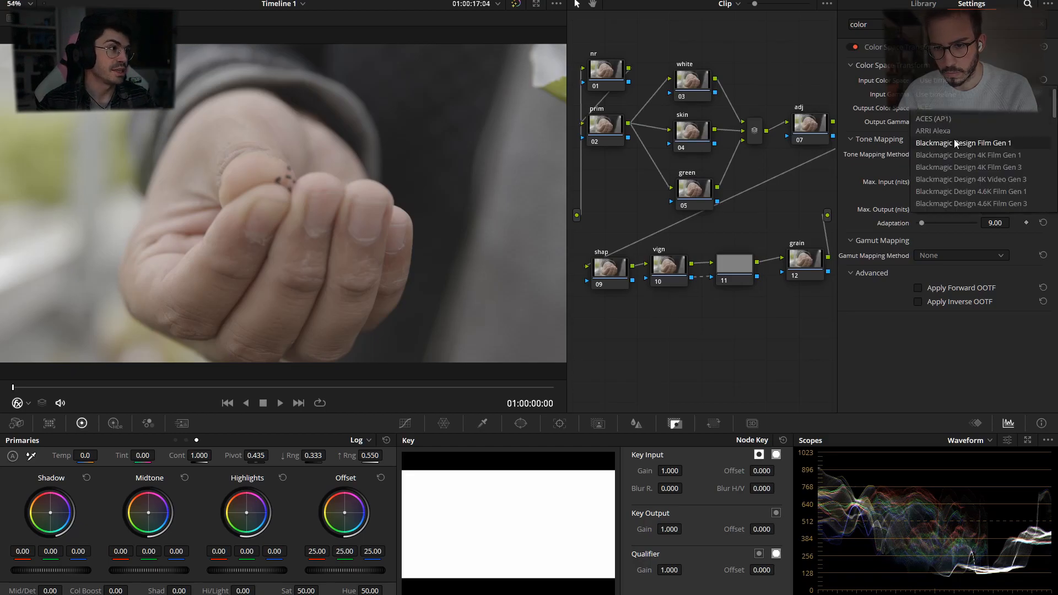
{"action": "scroll", "coordinate": [957, 140], "scroll_direction": "down", "scroll_amount": 2}
{"action": "scroll", "coordinate": [964, 146], "scroll_direction": "up", "scroll_amount": 3}
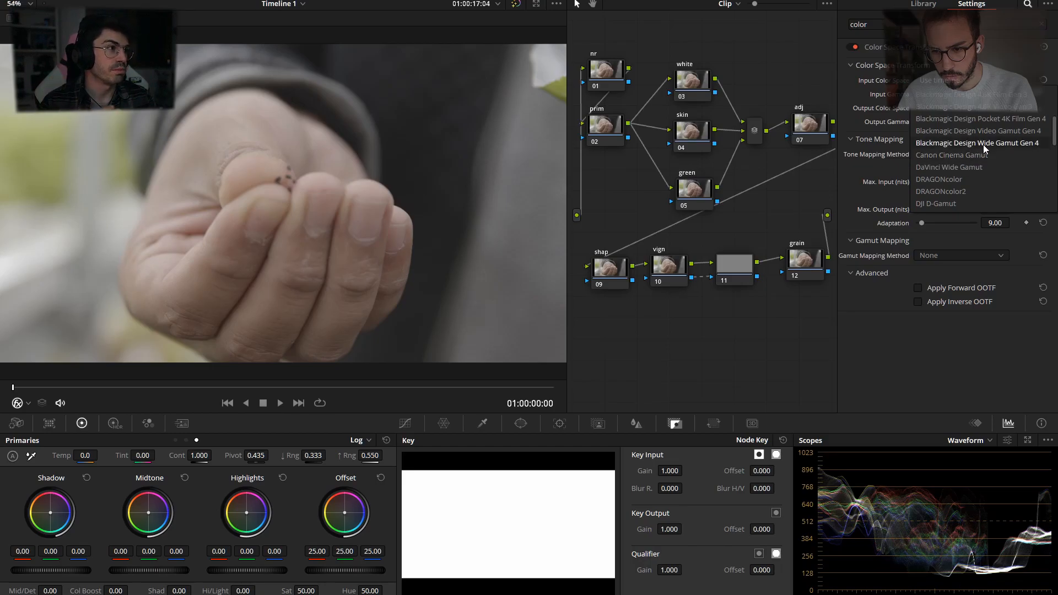
{"action": "left_click", "coordinate": [978, 143]}
{"action": "left_click", "coordinate": [959, 95]}
{"action": "scroll", "coordinate": [970, 160], "scroll_direction": "down", "scroll_amount": 3}
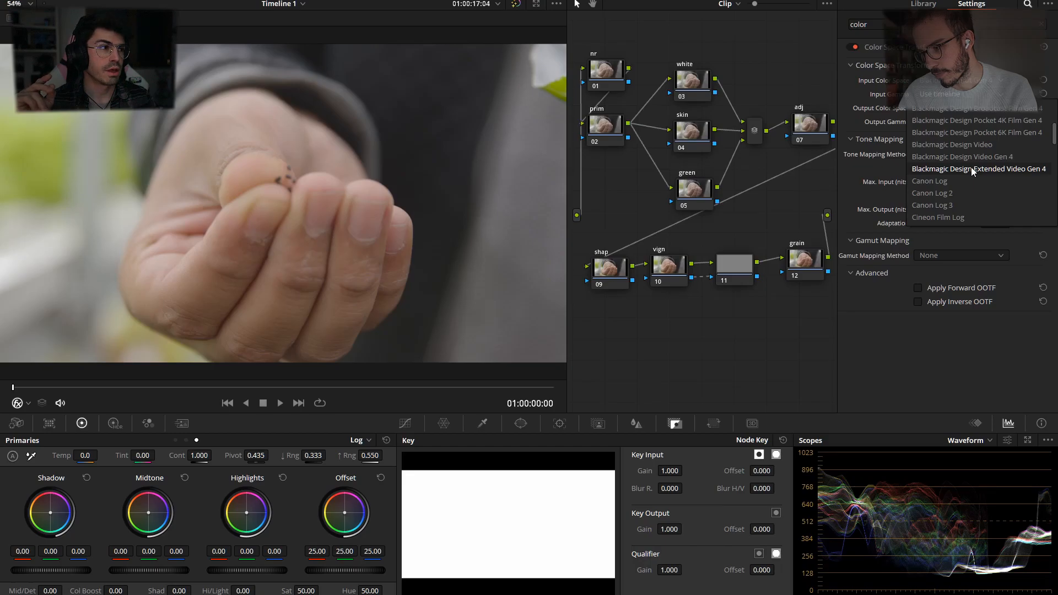
{"action": "left_click", "coordinate": [959, 81]}
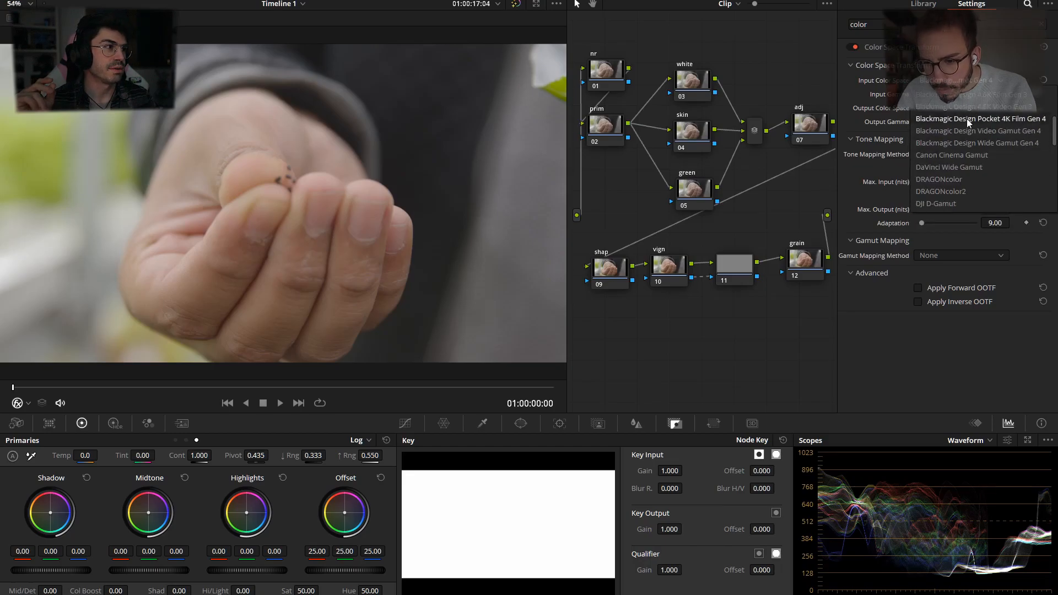
{"action": "left_click", "coordinate": [992, 143]}
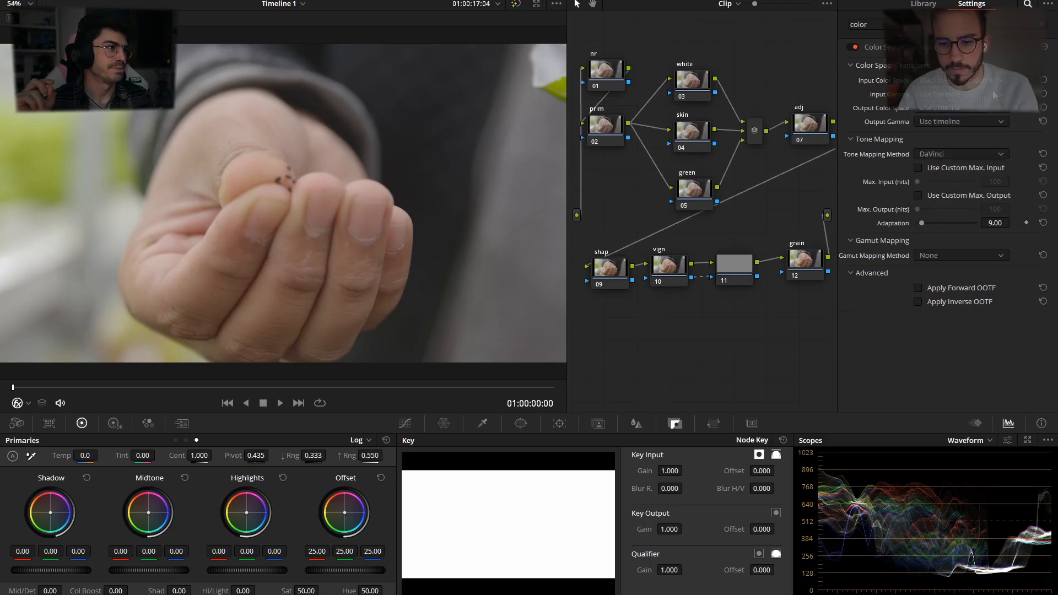
{"action": "left_click", "coordinate": [994, 95]}
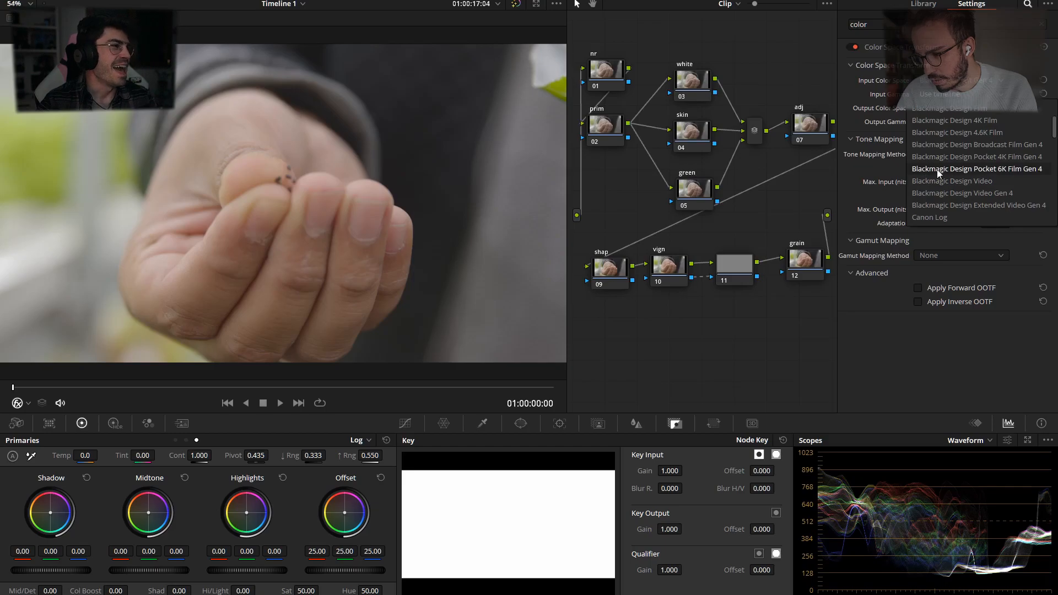
{"action": "left_click", "coordinate": [986, 169]}
Set both the output color space and the output gamma of the cst node's transform to Rec.709.
{"action": "left_click", "coordinate": [951, 110]}
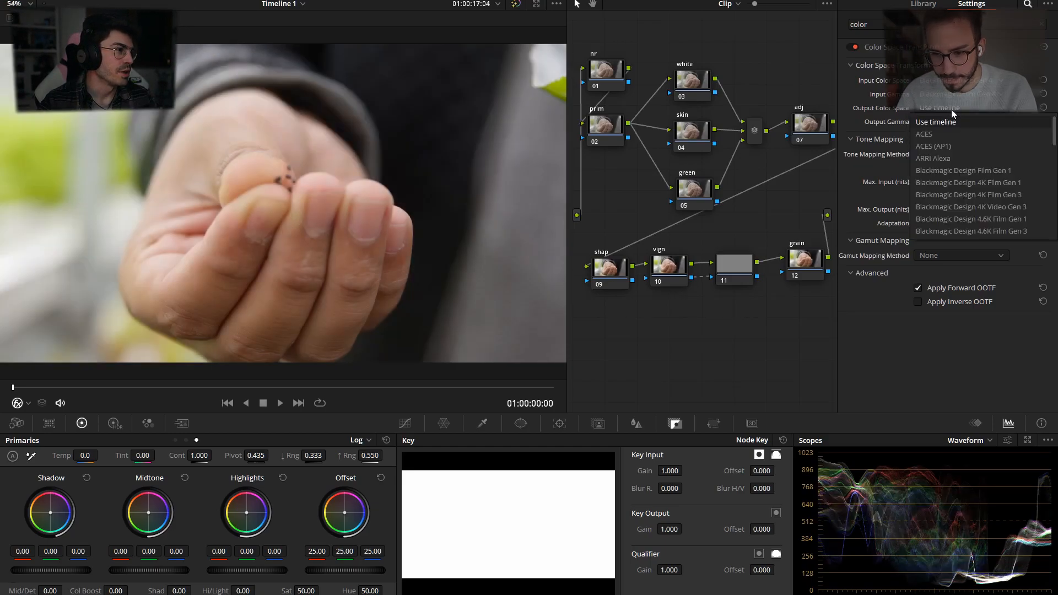
{"action": "scroll", "coordinate": [974, 221], "scroll_direction": "down", "scroll_amount": 4}
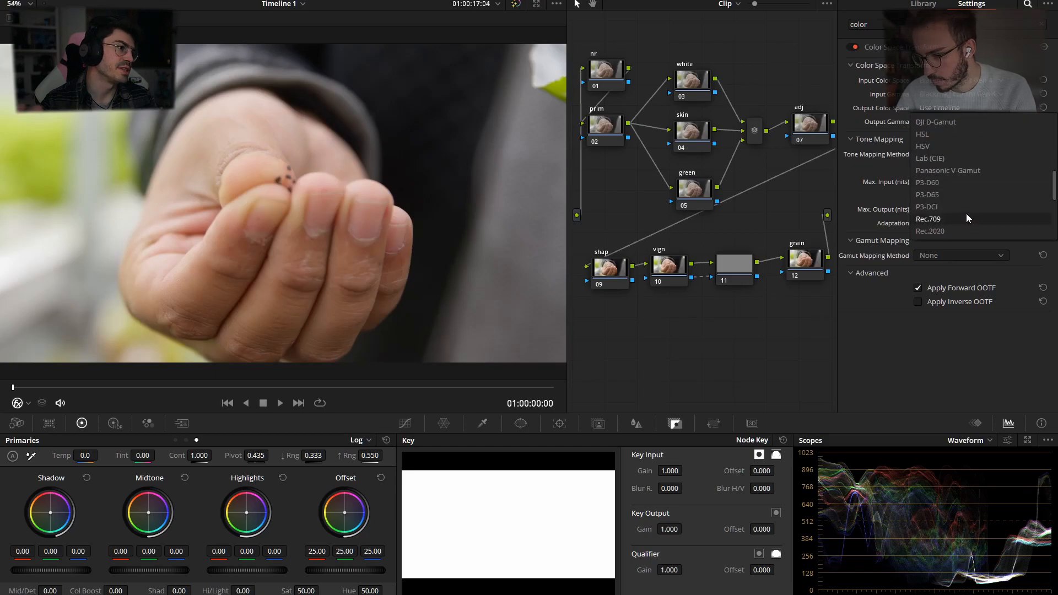
{"action": "left_click", "coordinate": [967, 219]}
{"action": "left_click", "coordinate": [980, 120]}
{"action": "scroll", "coordinate": [981, 160], "scroll_direction": "down", "scroll_amount": 2}
{"action": "scroll", "coordinate": [981, 188], "scroll_direction": "down", "scroll_amount": 3}
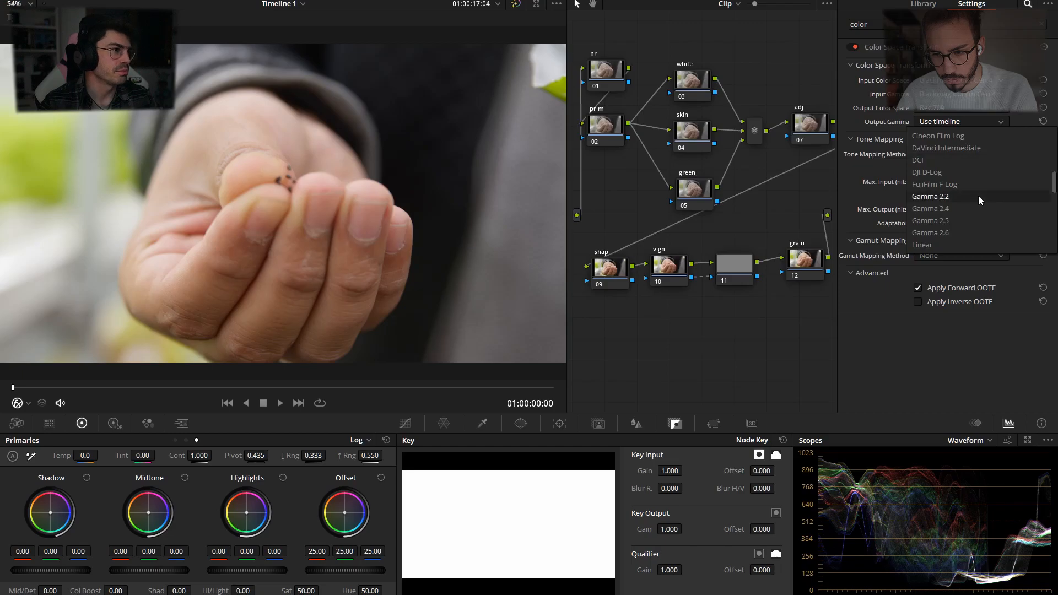
{"action": "scroll", "coordinate": [978, 197], "scroll_direction": "down", "scroll_amount": 1}
{"action": "left_click", "coordinate": [972, 209]}
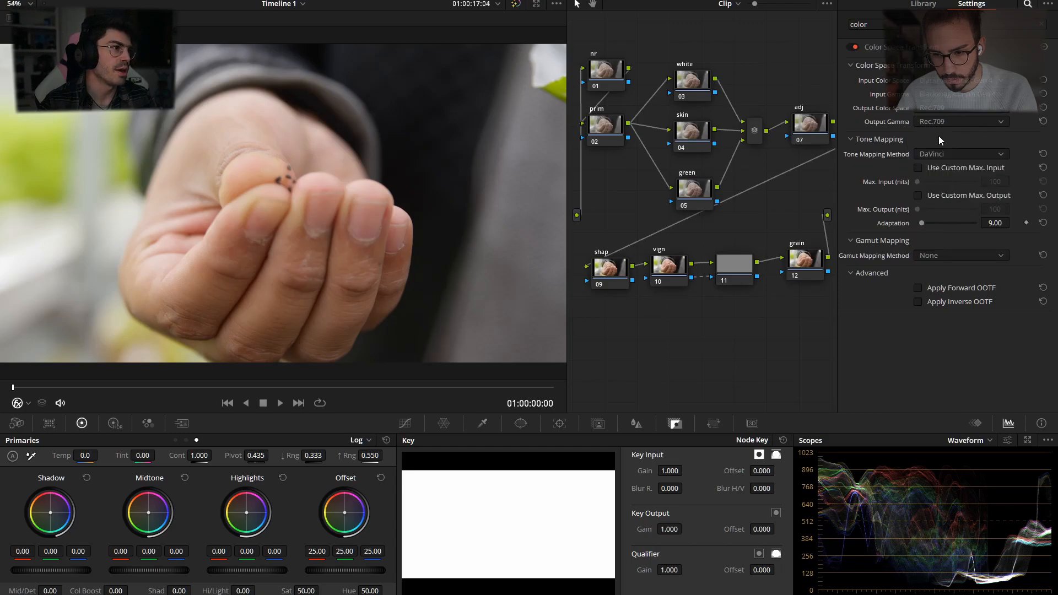
Set the transform's tone mapping to Luminance Mapping and gamut mapping to Saturation Compression, and close the effect settings.
{"action": "left_click", "coordinate": [949, 152]}
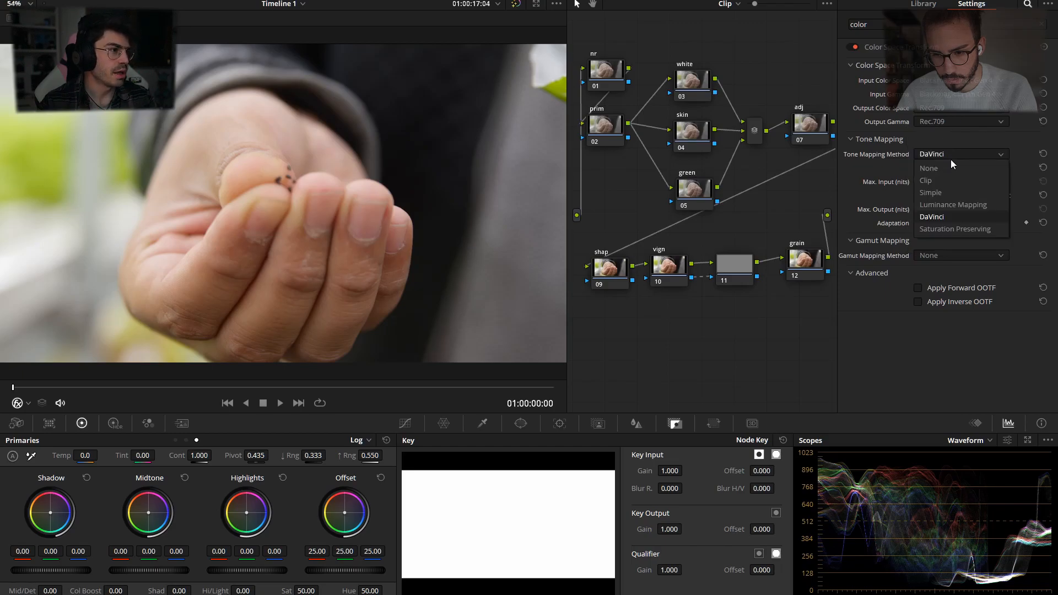
{"action": "left_click", "coordinate": [957, 206]}
{"action": "left_click", "coordinate": [928, 257]}
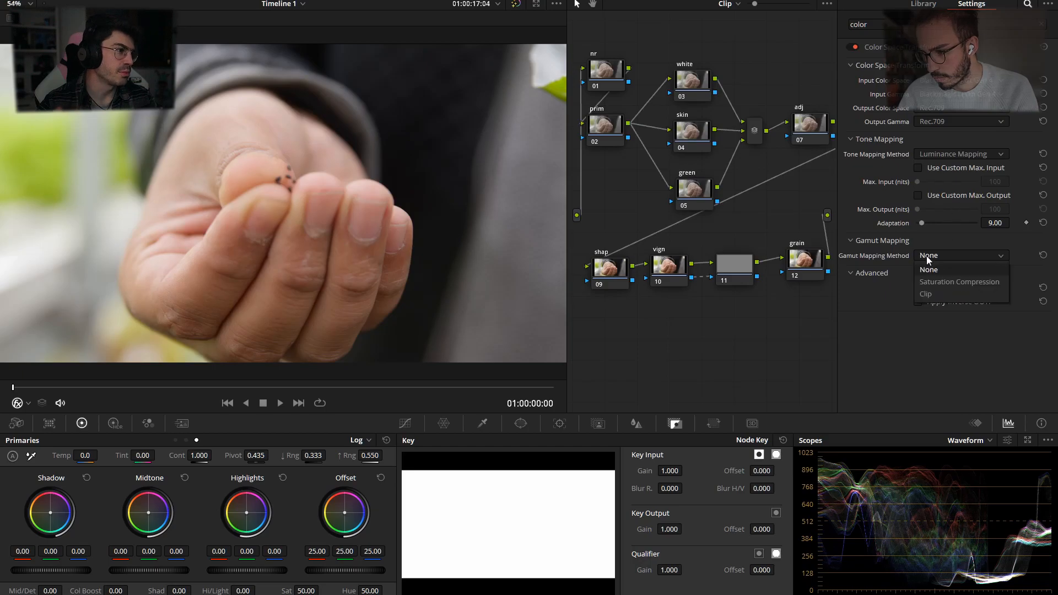
{"action": "left_click", "coordinate": [953, 279]}
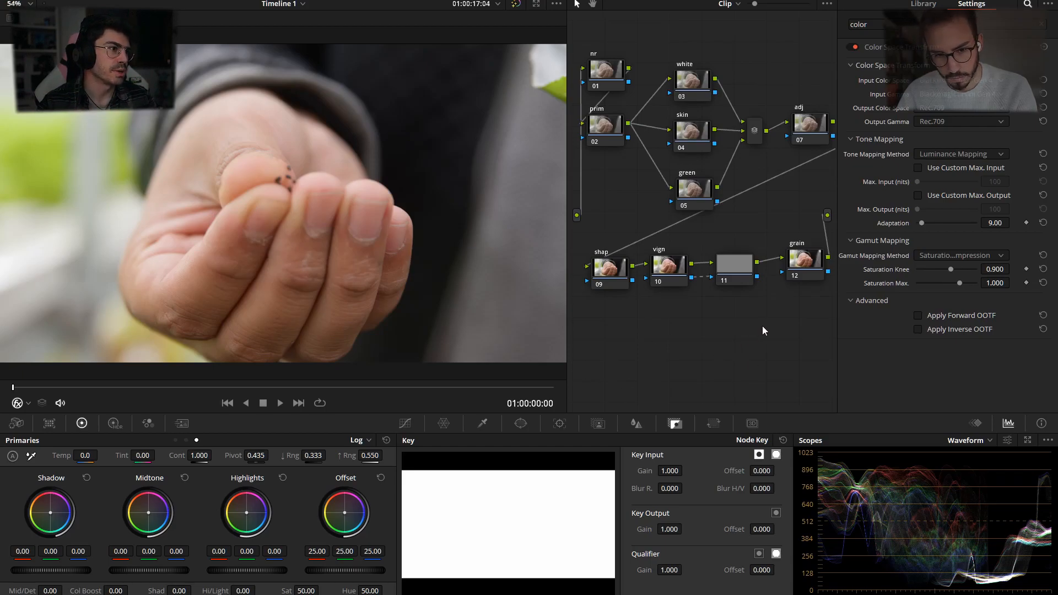
{"action": "left_click", "coordinate": [985, 1]}
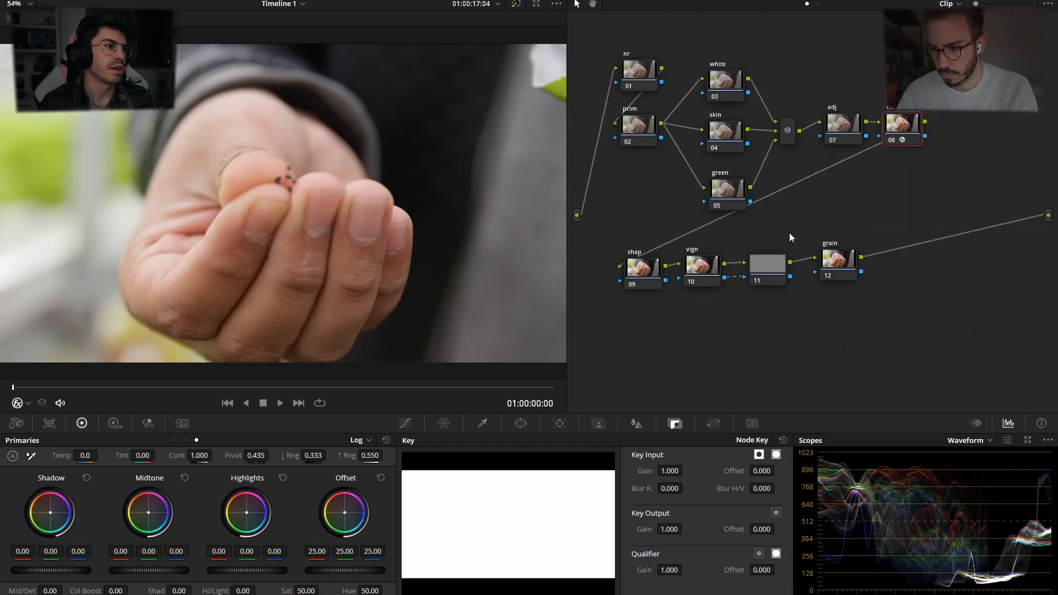
Sharpen the shap node with a blur radius of 0.47 and compare the image with the node off and on.
{"action": "left_click", "coordinate": [640, 269]}
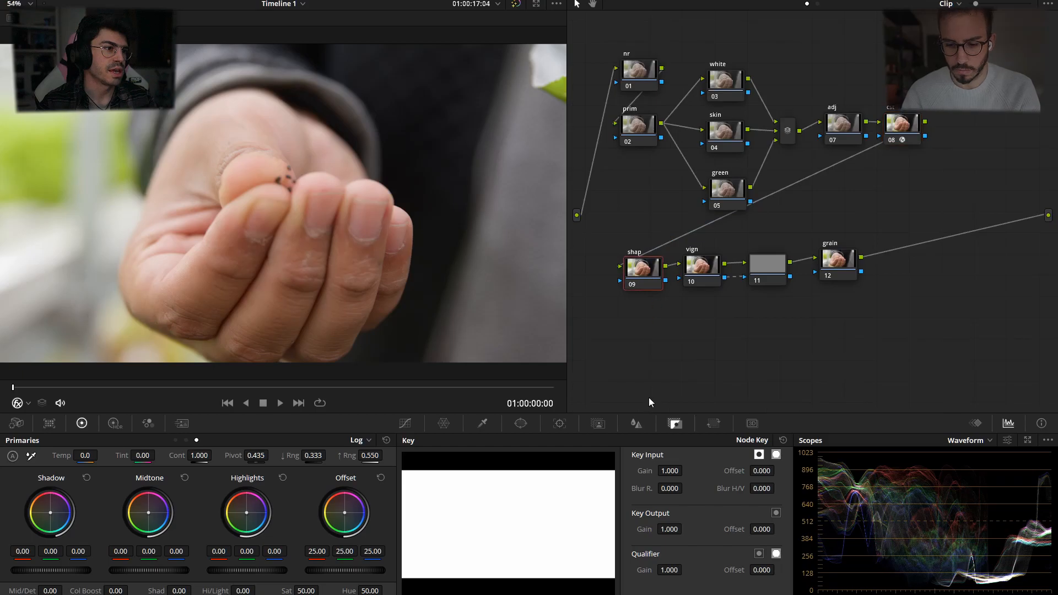
{"action": "left_click", "coordinate": [645, 426]}
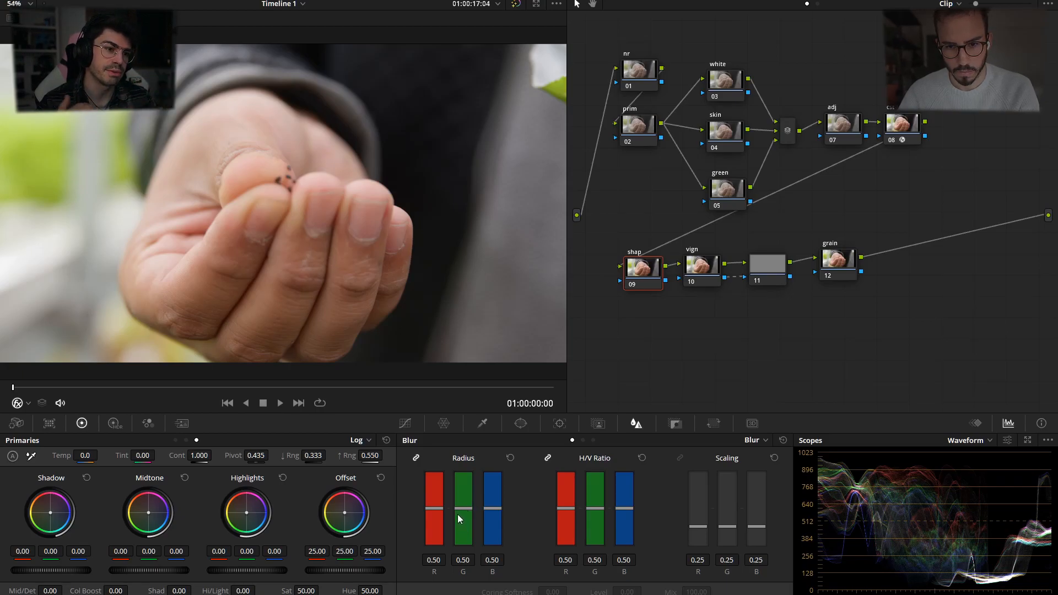
{"action": "left_click_drag", "start_coordinate": [462, 514], "coordinate": [461, 516]}
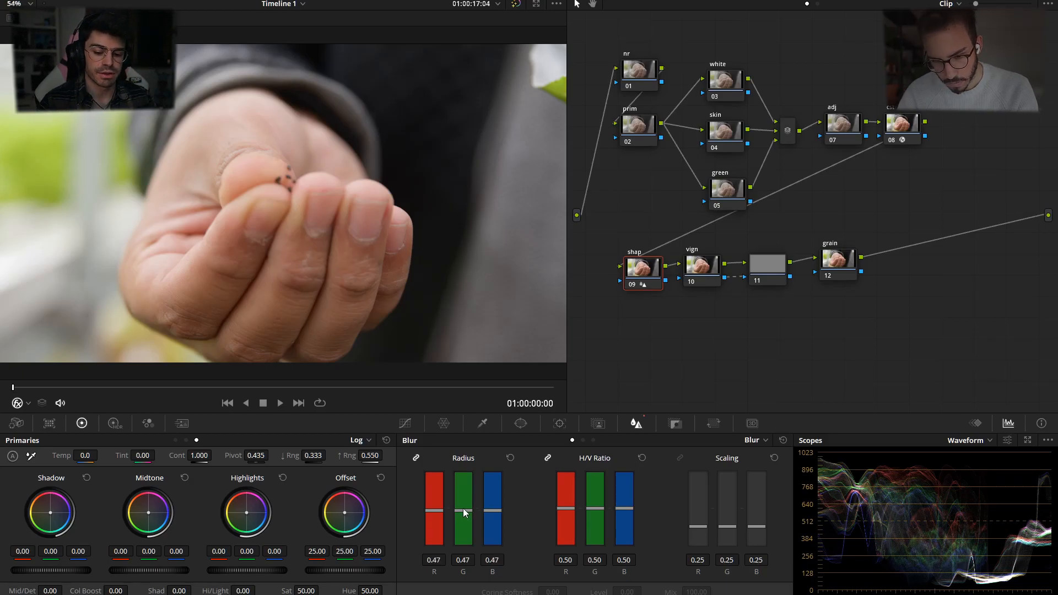
{"action": "key", "text": "ctrl+d"}
{"action": "key", "text": "ctrl+d"}
{"action": "key", "text": "ctrl+d"}
{"action": "key", "text": "ctrl+d"}
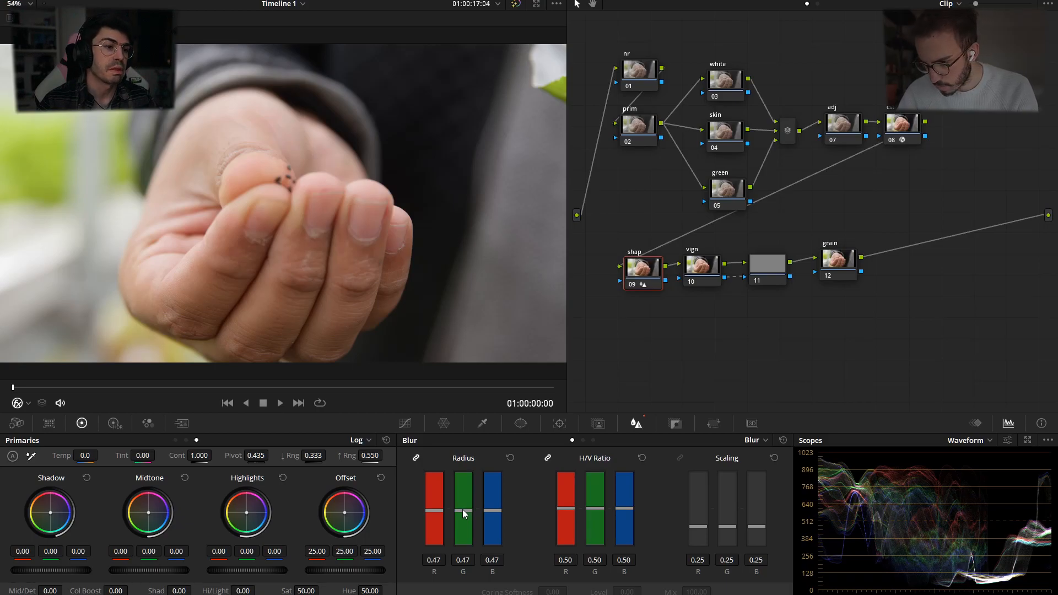
Move the playhead to 01:00:00:21 and set the shap node's Mid/Detail to 15.50.
{"action": "left_click", "coordinate": [156, 388]}
{"action": "left_click_drag", "start_coordinate": [163, 391], "coordinate": [184, 386]}
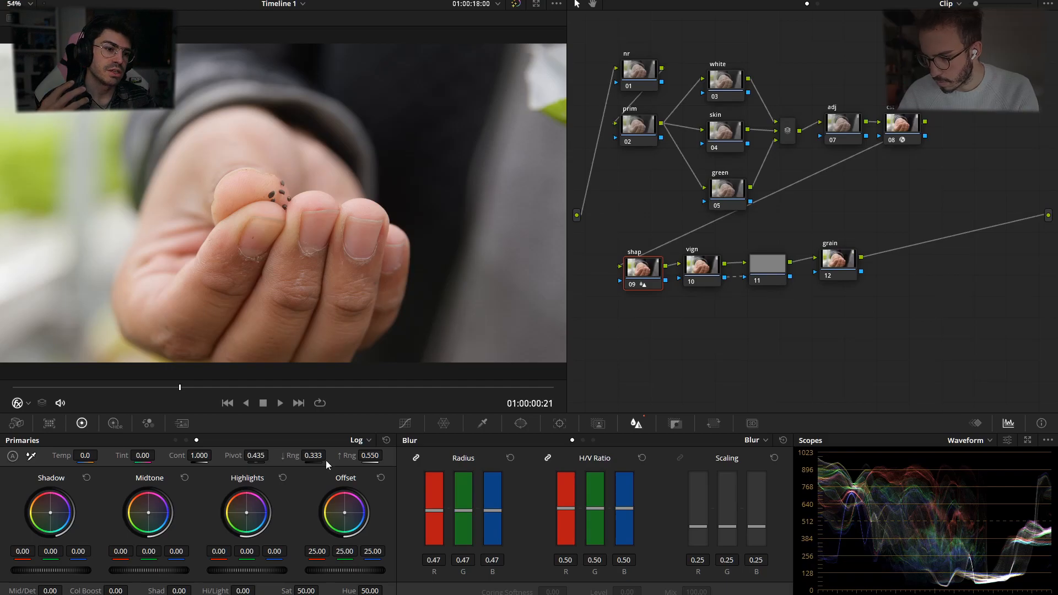
{"action": "left_click", "coordinate": [175, 441]}
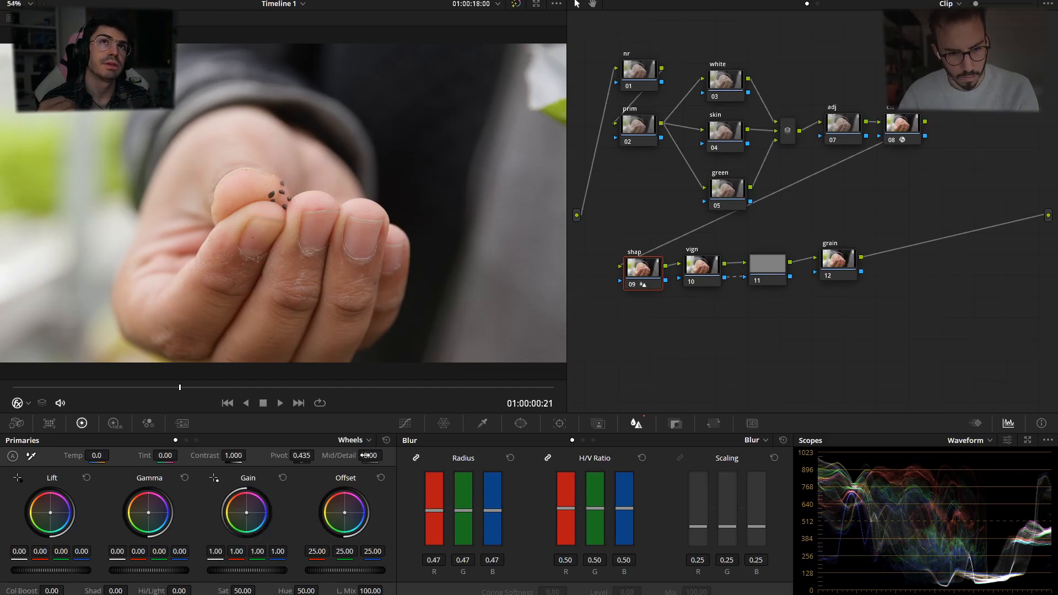
{"action": "left_click_drag", "start_coordinate": [371, 456], "coordinate": [387, 454]}
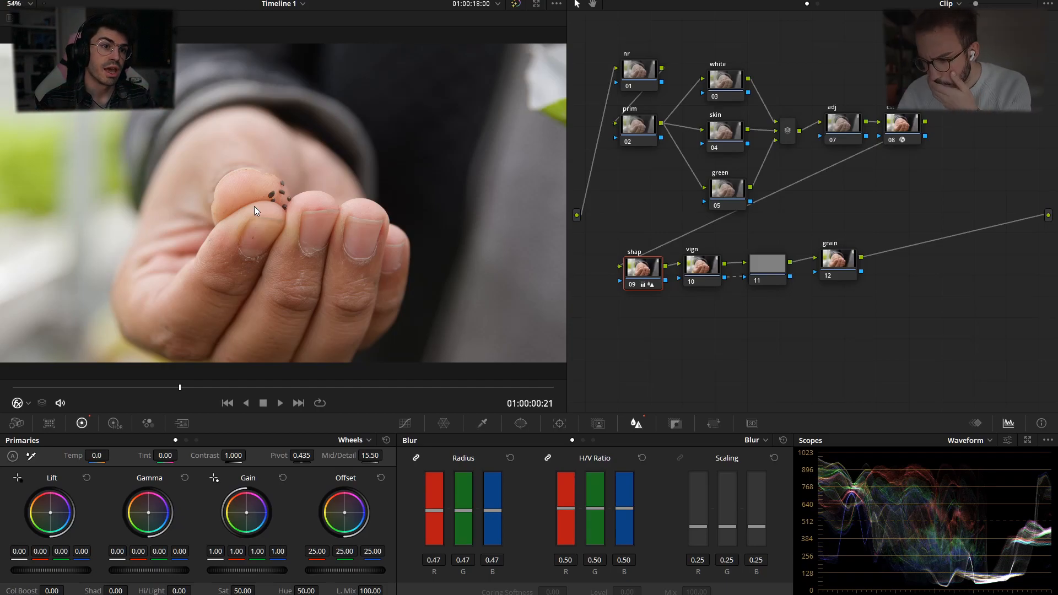
Examine the sharpening close up on the fingers with the shap node off and on, and fit the image back in the viewer.
{"action": "scroll", "coordinate": [254, 206], "scroll_direction": "up", "scroll_amount": 5}
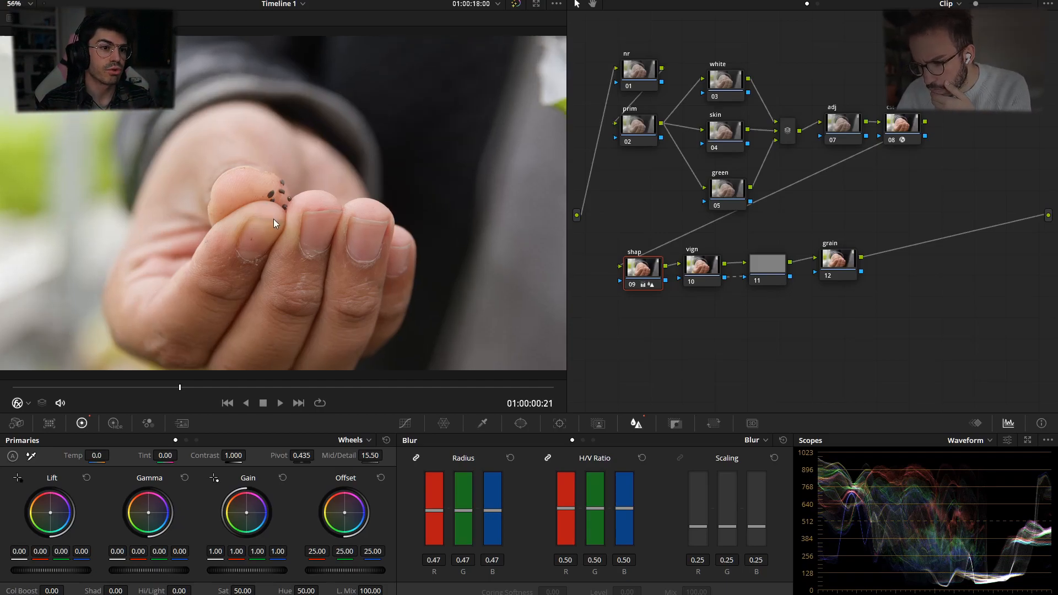
{"action": "scroll", "coordinate": [257, 185], "scroll_direction": "up", "scroll_amount": 1}
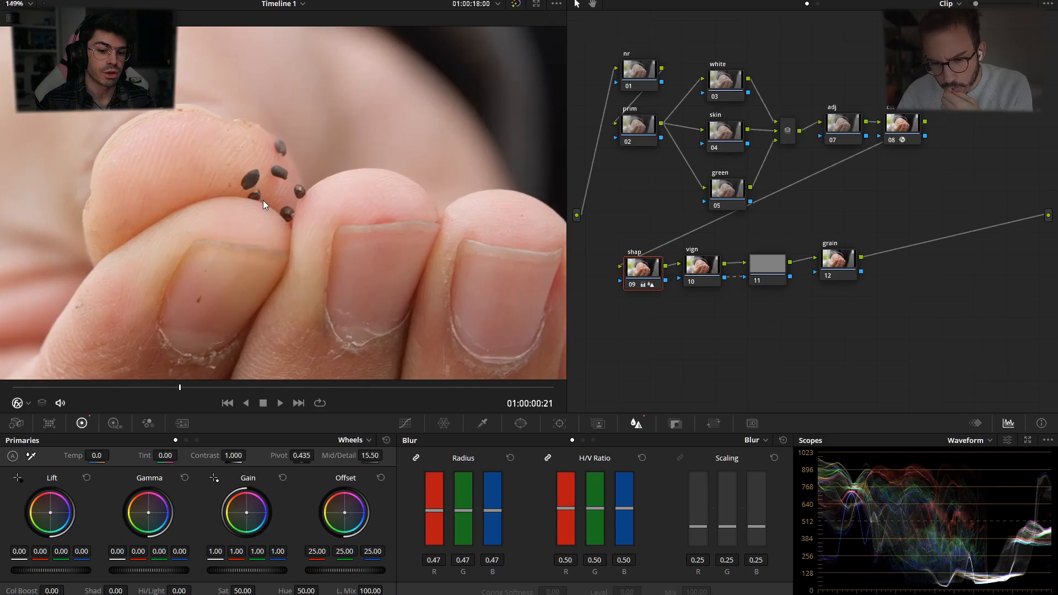
{"action": "key", "text": "ctrl+d"}
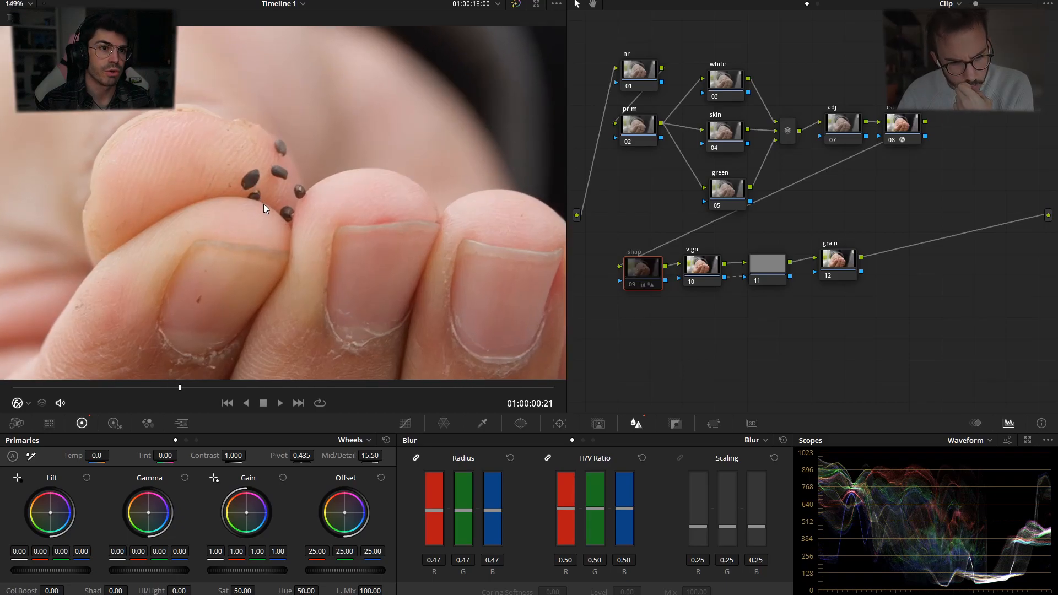
{"action": "key", "text": "ctrl+d"}
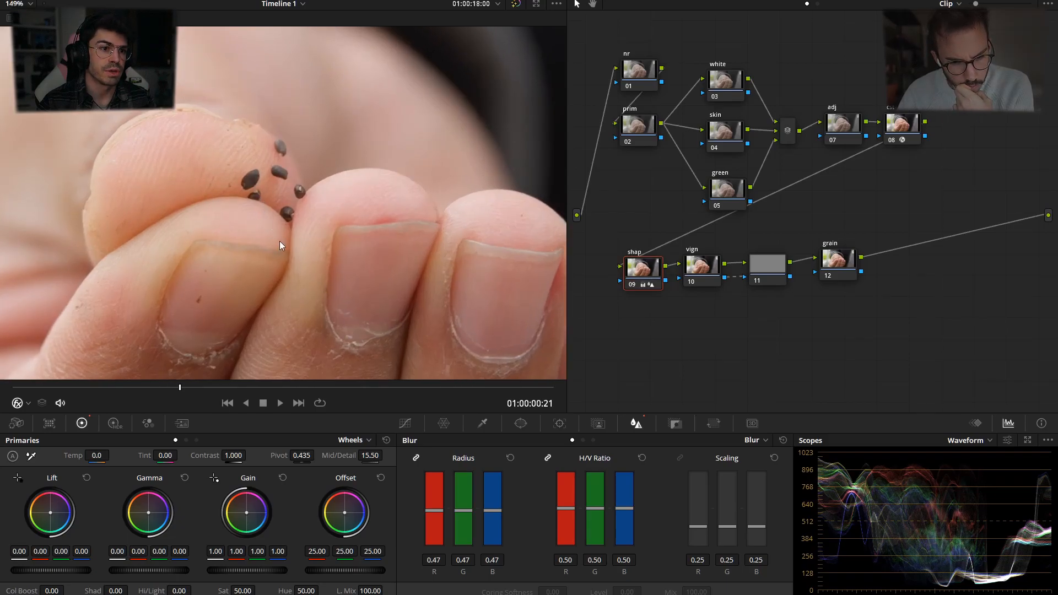
{"action": "left_click_drag", "start_coordinate": [280, 240], "coordinate": [290, 95]}
{"action": "key", "text": "ctrl+d"}
{"action": "key", "text": "ctrl+d"}
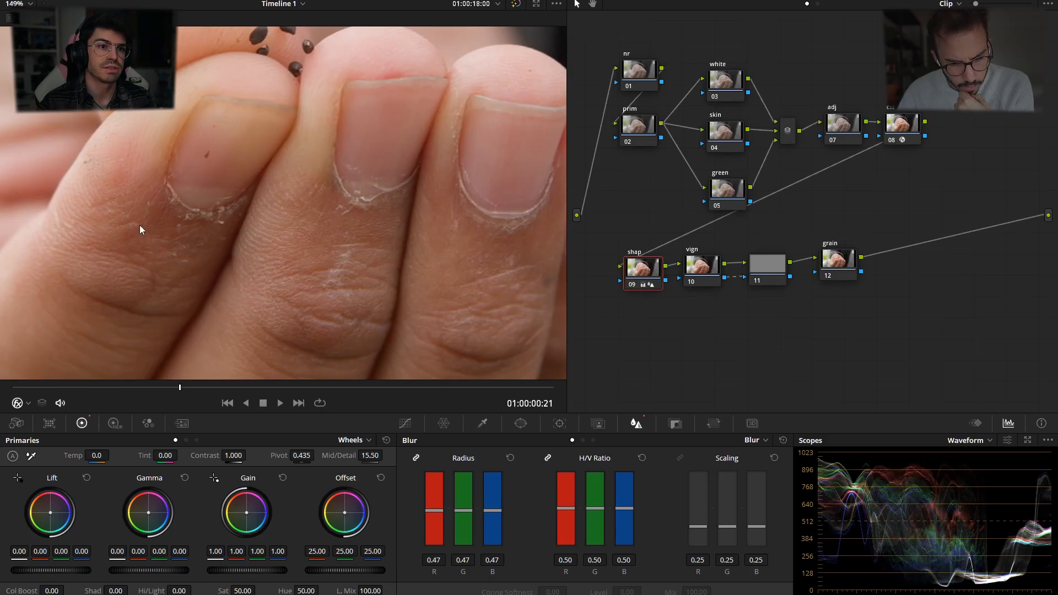
{"action": "left_click_drag", "start_coordinate": [191, 157], "coordinate": [186, 234]}
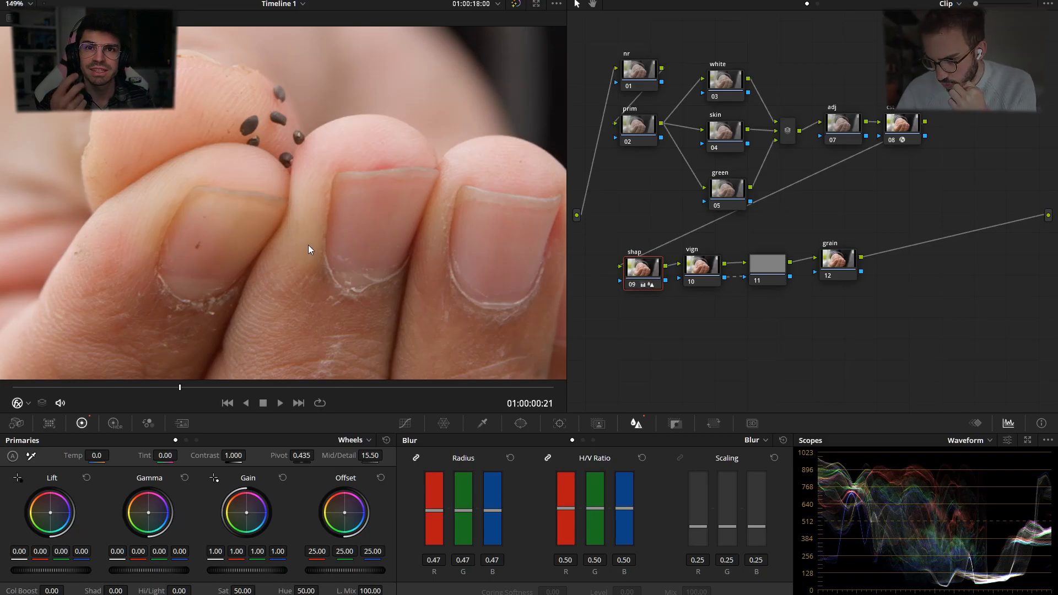
{"action": "scroll", "coordinate": [309, 245], "scroll_direction": "down", "scroll_amount": 2}
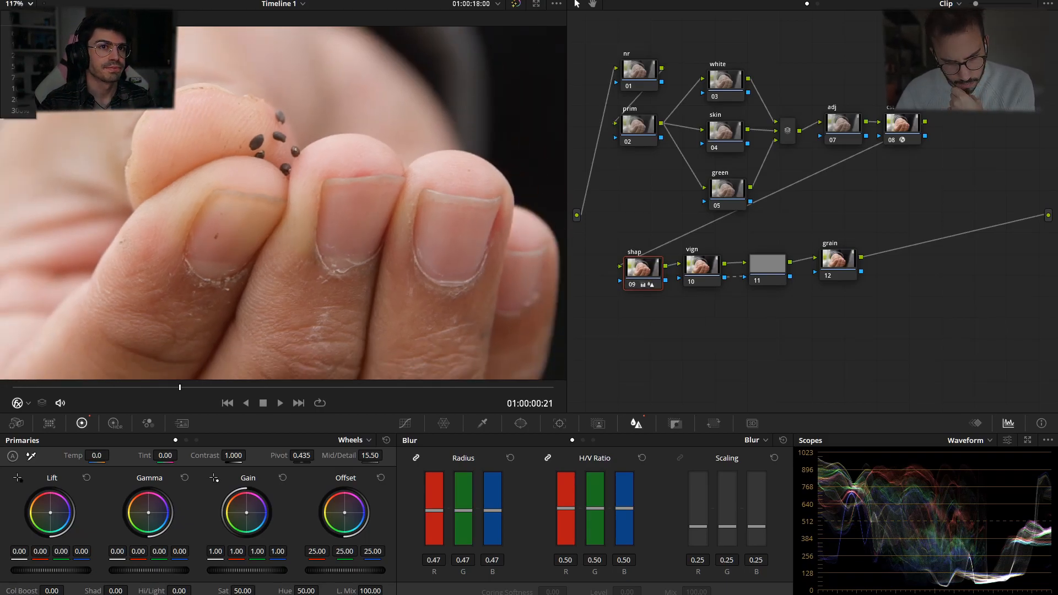
{"action": "key", "text": "shift+z"}
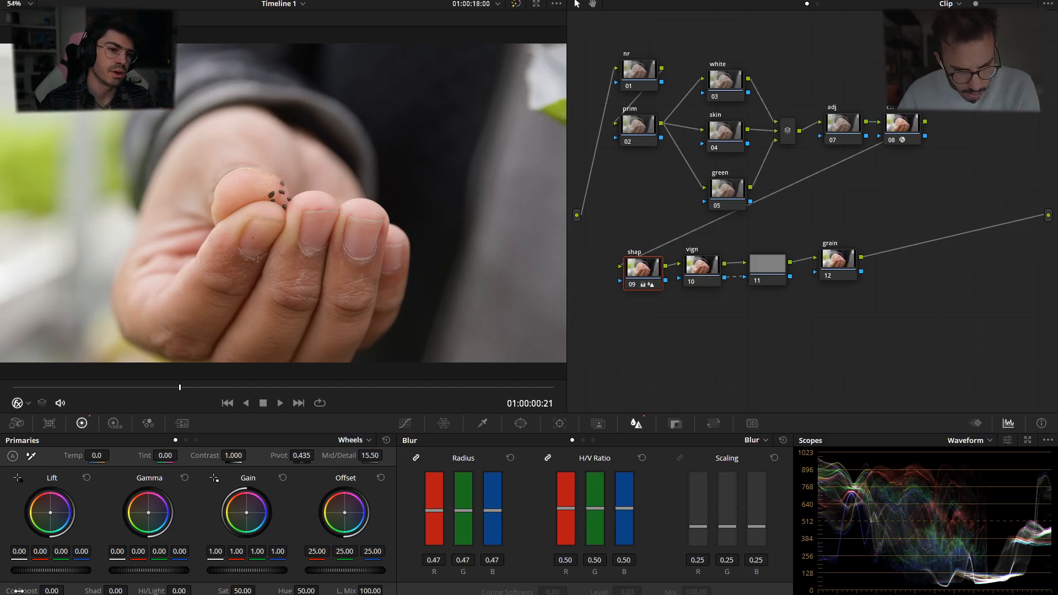
{"action": "left_click", "coordinate": [360, 441]}
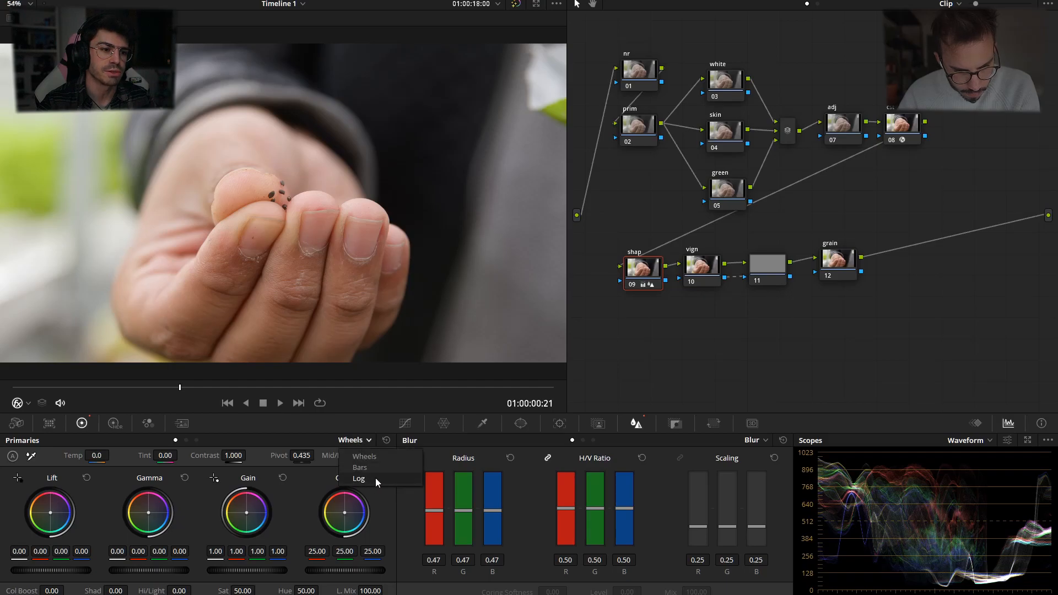
{"action": "left_click", "coordinate": [312, 441]}
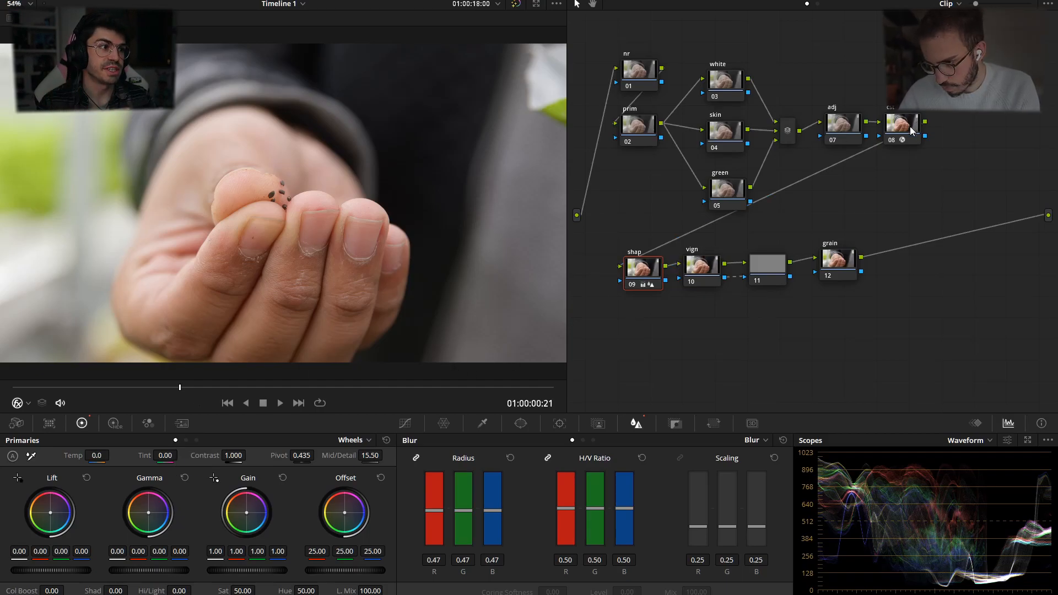
{"action": "left_click", "coordinate": [705, 272]}
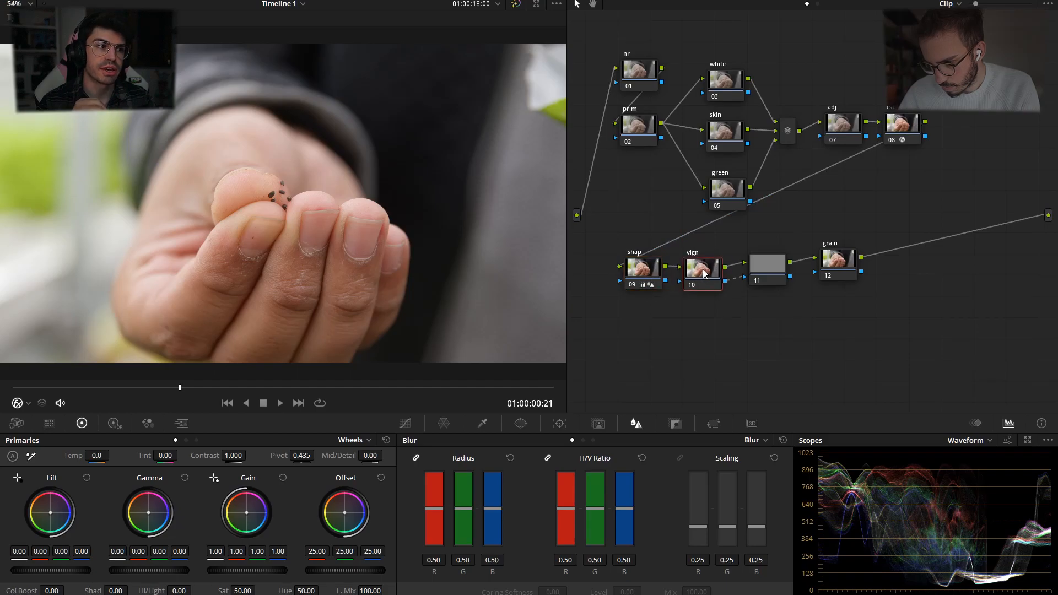
{"action": "left_click", "coordinate": [777, 263]}
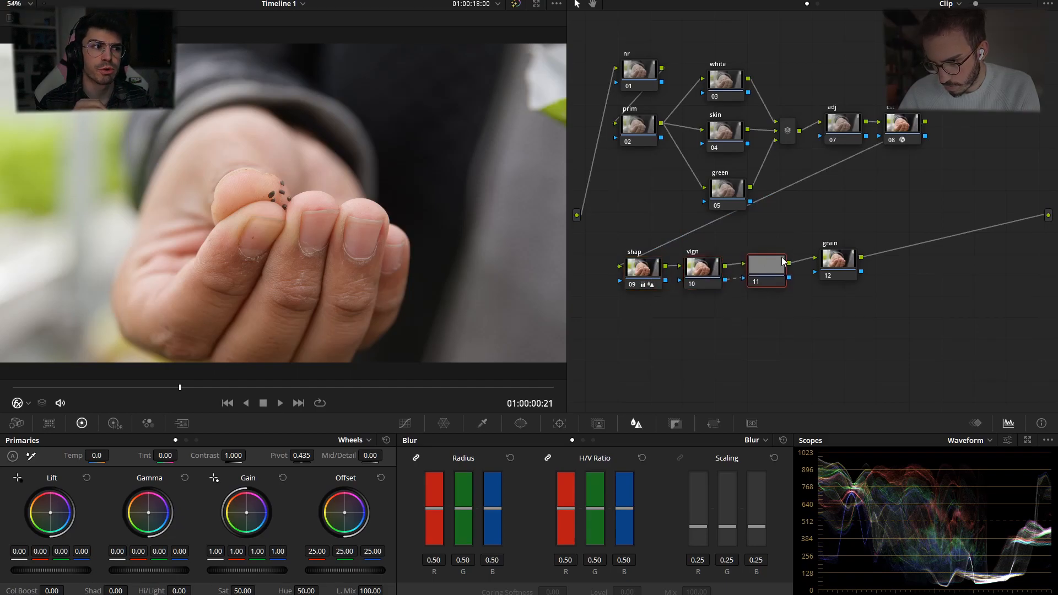
{"action": "left_click_drag", "start_coordinate": [836, 262], "coordinate": [836, 264]}
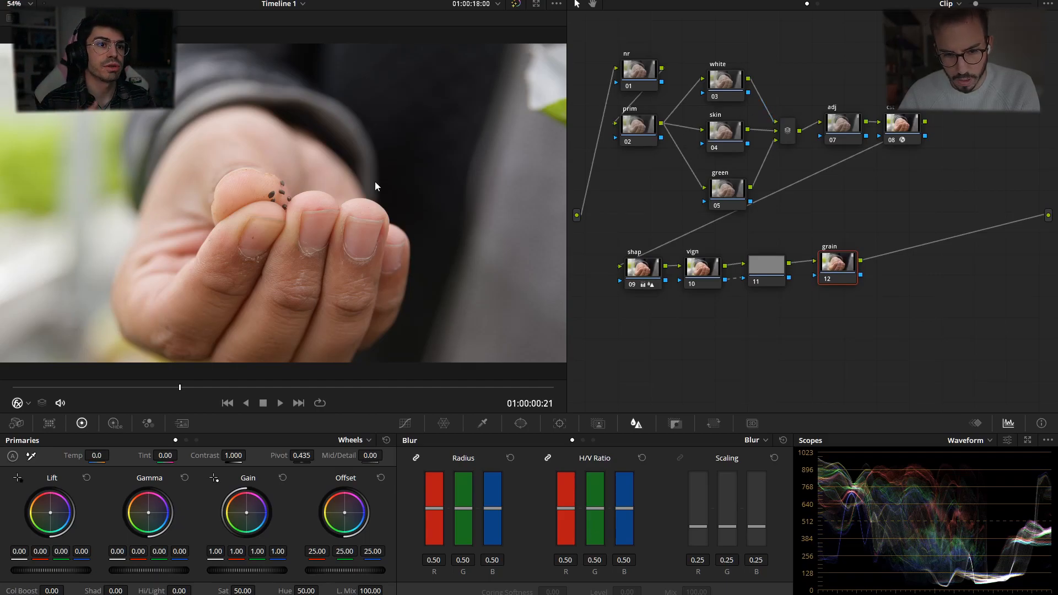
Grab a gallery still of the graded hand clip and label it Clean White Look.
{"action": "key", "text": "alt+f"}
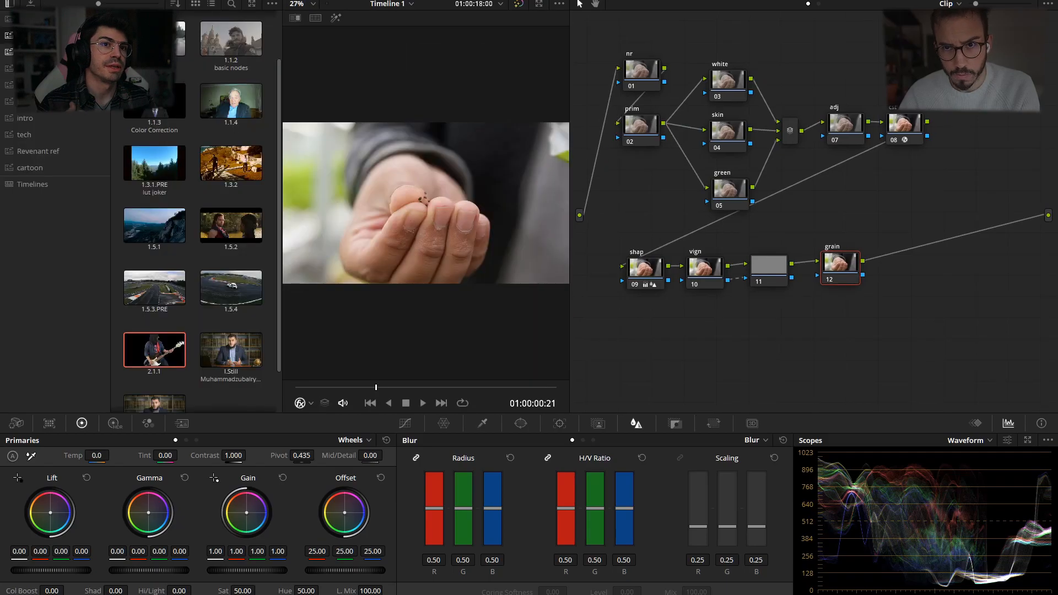
{"action": "right_click", "coordinate": [384, 191]}
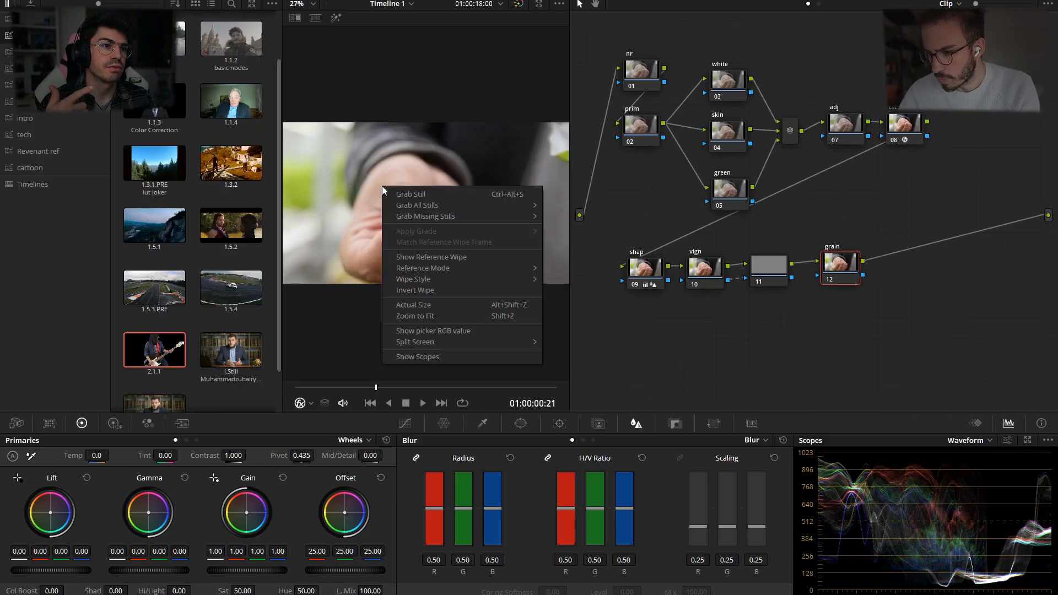
{"action": "left_click", "coordinate": [411, 193]}
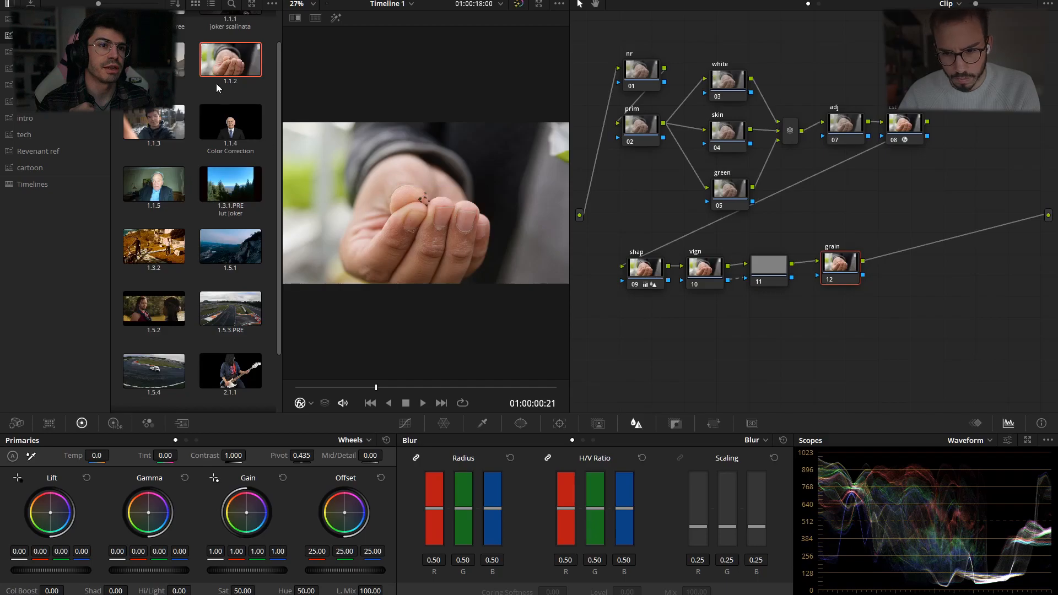
{"action": "right_click", "coordinate": [229, 71]}
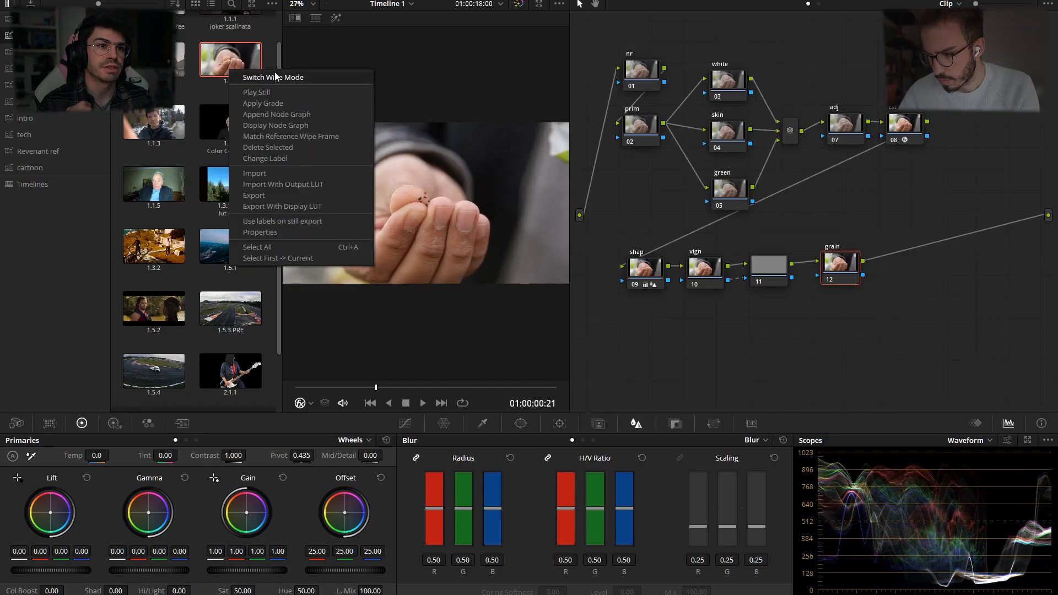
{"action": "left_click", "coordinate": [299, 158]}
{"action": "type", "text": "C"}
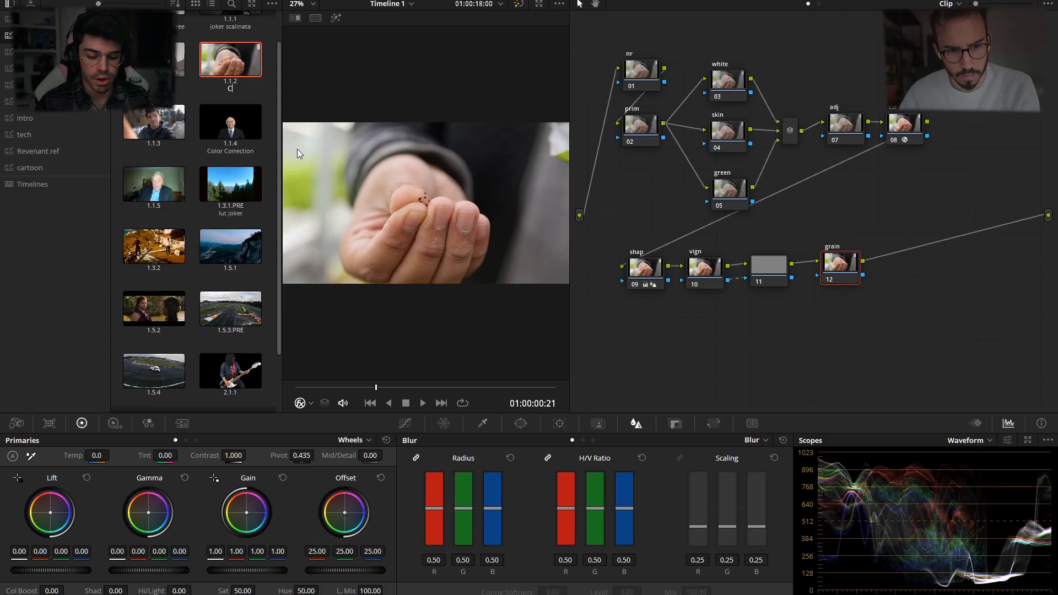
{"action": "type", "text": "lean Wh"}
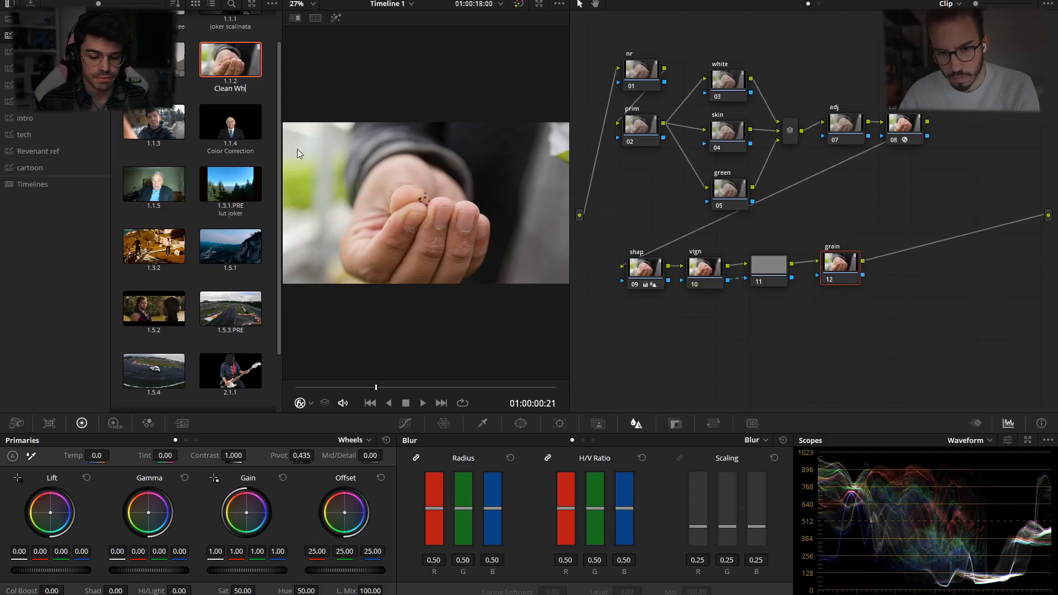
{"action": "type", "text": "ite Look"}
{"action": "key", "text": "Return"}
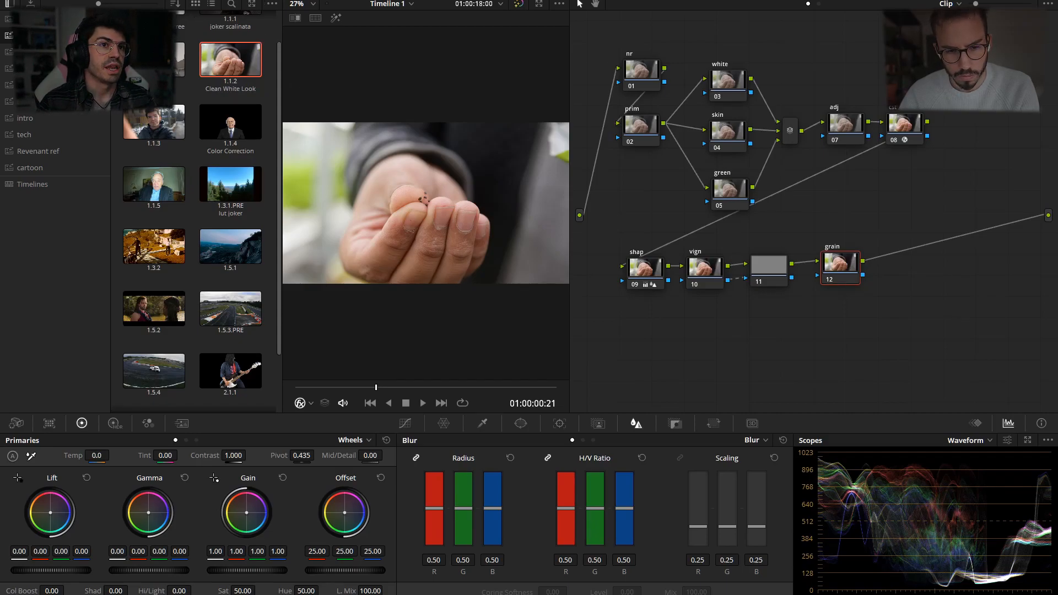
Close the gallery, copy the grade of clip 01 to clips 02 and 03, and review both clips.
{"action": "left_click", "coordinate": [92, 2]}
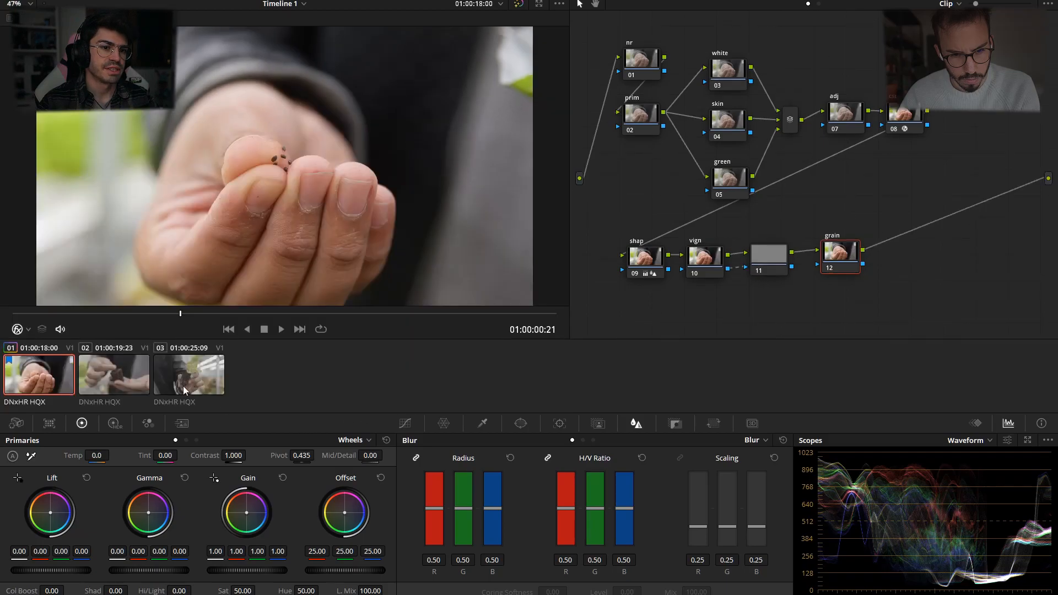
{"action": "left_click", "coordinate": [144, 383]}
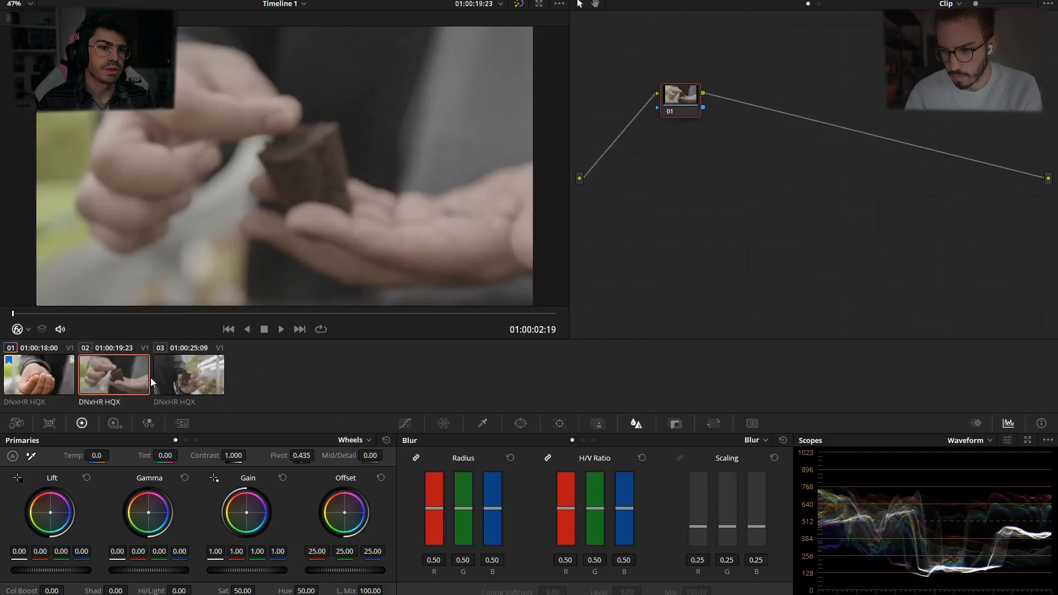
{"action": "middle_click", "coordinate": [47, 377]}
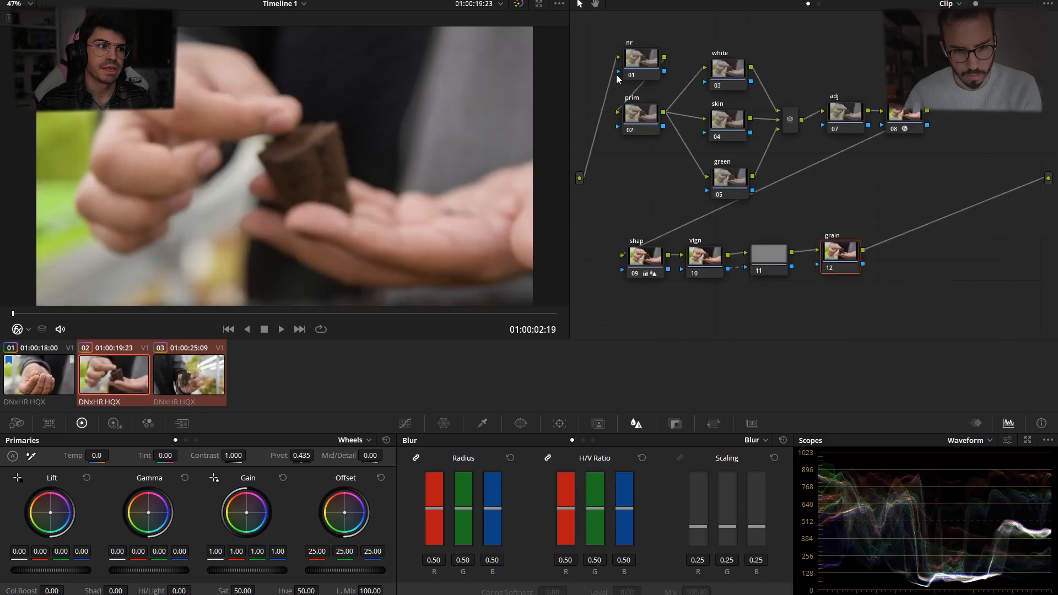
{"action": "left_click", "coordinate": [203, 373]}
{"action": "left_click", "coordinate": [123, 373]}
{"action": "left_click", "coordinate": [186, 380]}
{"action": "left_click", "coordinate": [96, 381]}
{"action": "left_click", "coordinate": [209, 389]}
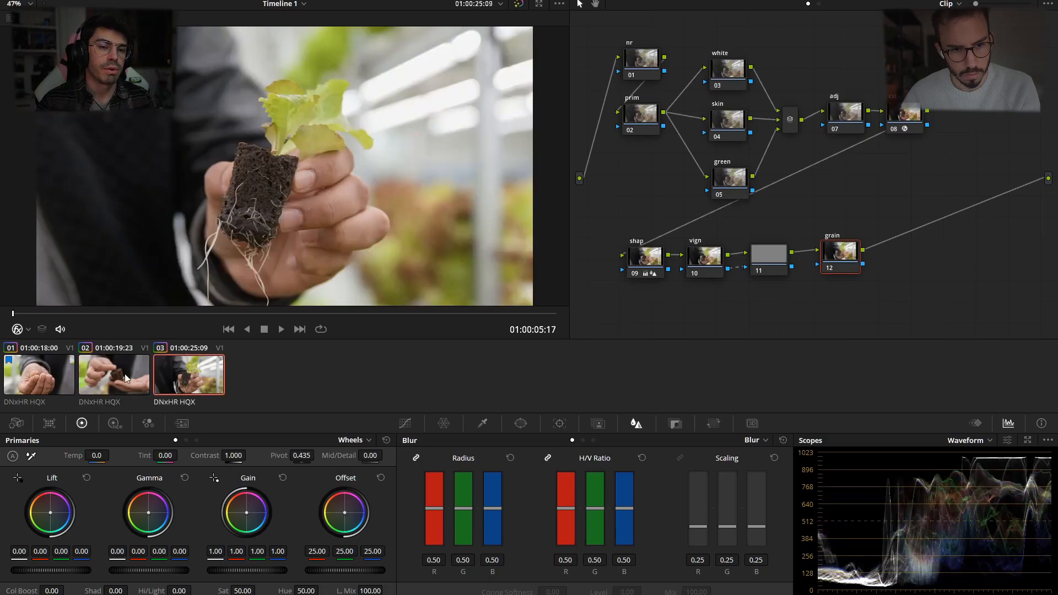
Examine the Clean White Look still's grade-applying options in the gallery, and close the gallery.
{"action": "left_click", "coordinate": [22, 1]}
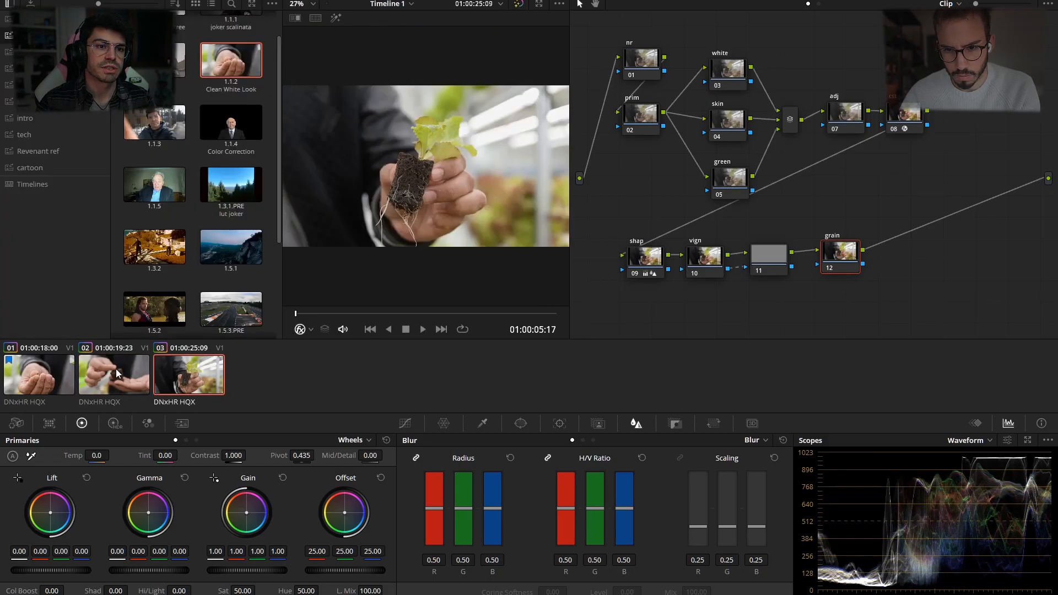
{"action": "double_click", "coordinate": [228, 56]}
{"action": "right_click", "coordinate": [229, 57]}
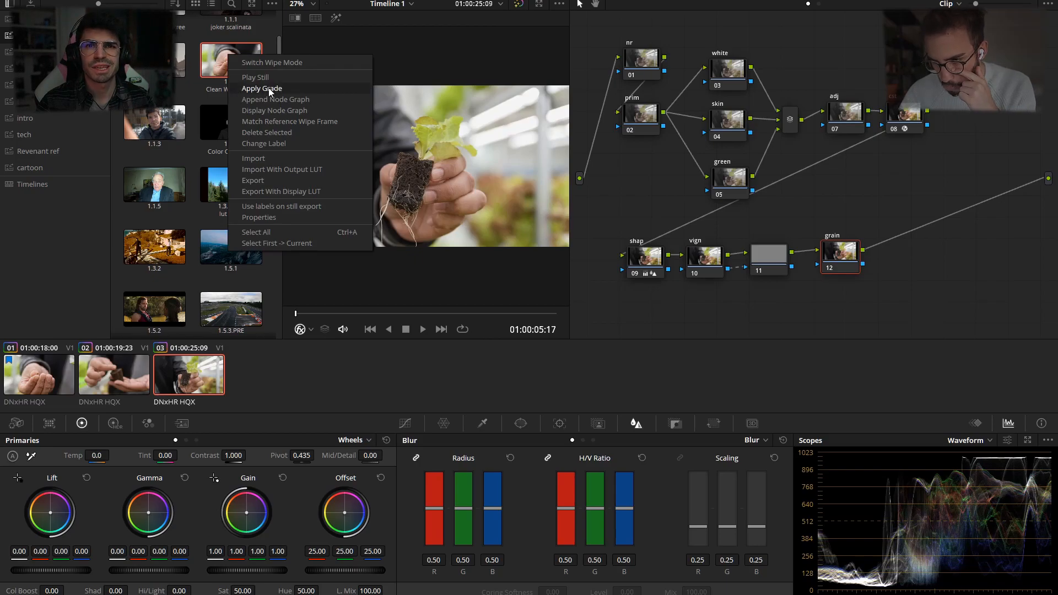
{"action": "left_click", "coordinate": [22, 1]}
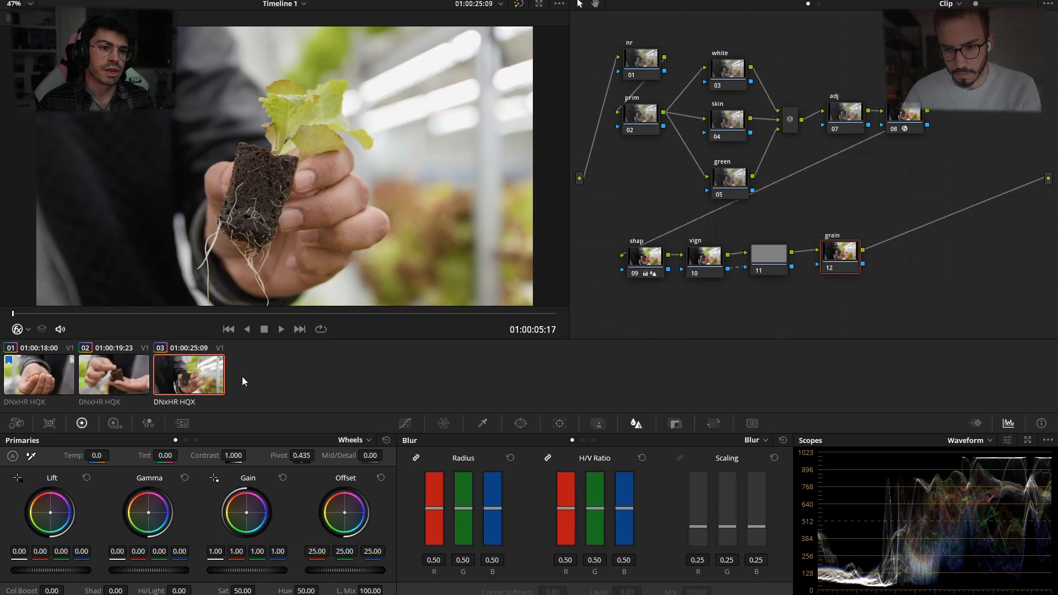
{"action": "left_click", "coordinate": [131, 380], "text": "ctrl"}
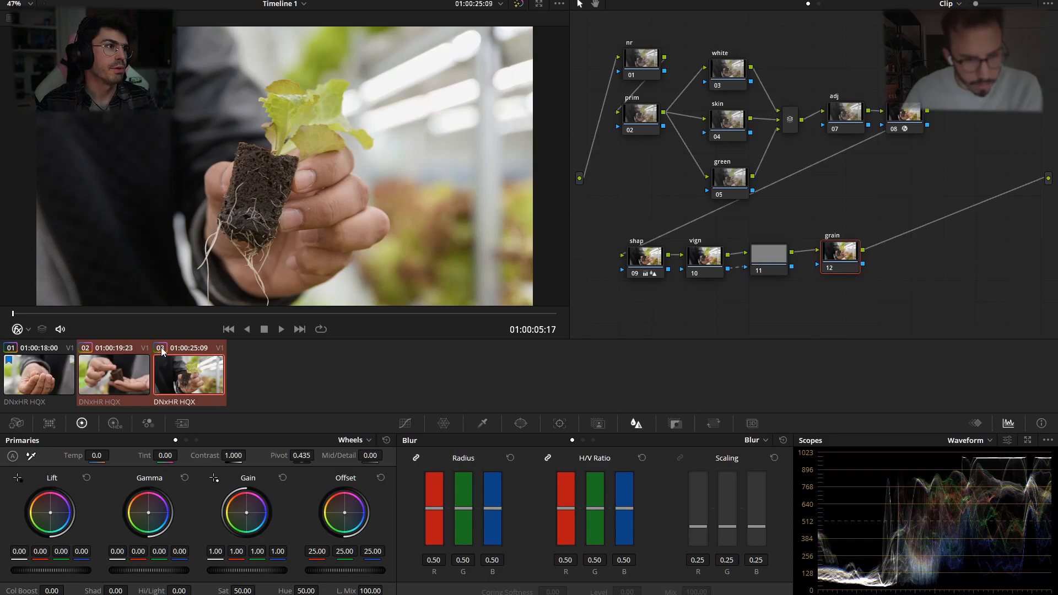
{"action": "left_click", "coordinate": [847, 3]}
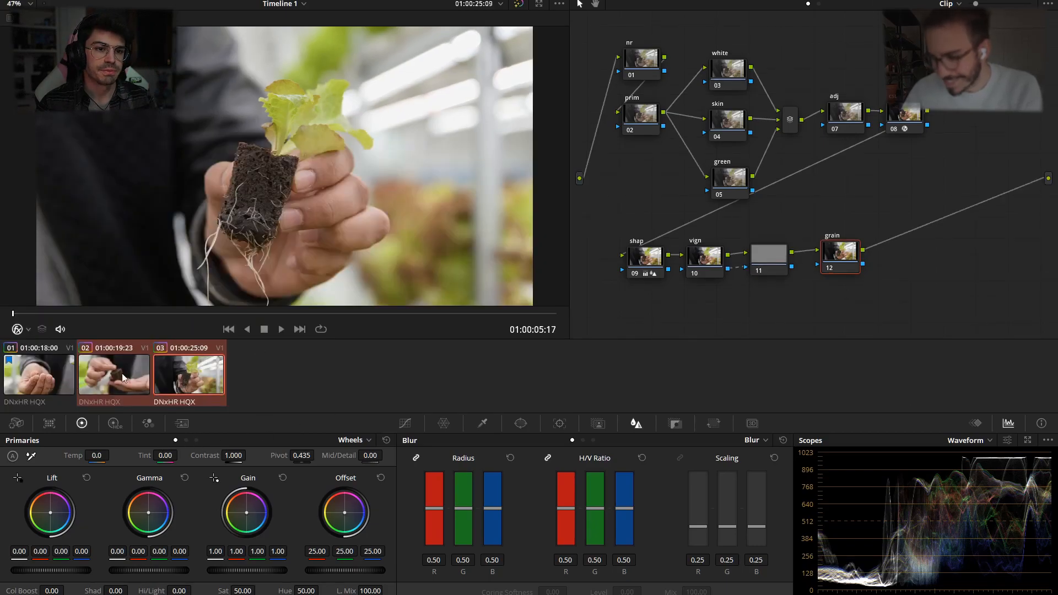
{"action": "left_click", "coordinate": [254, 365]}
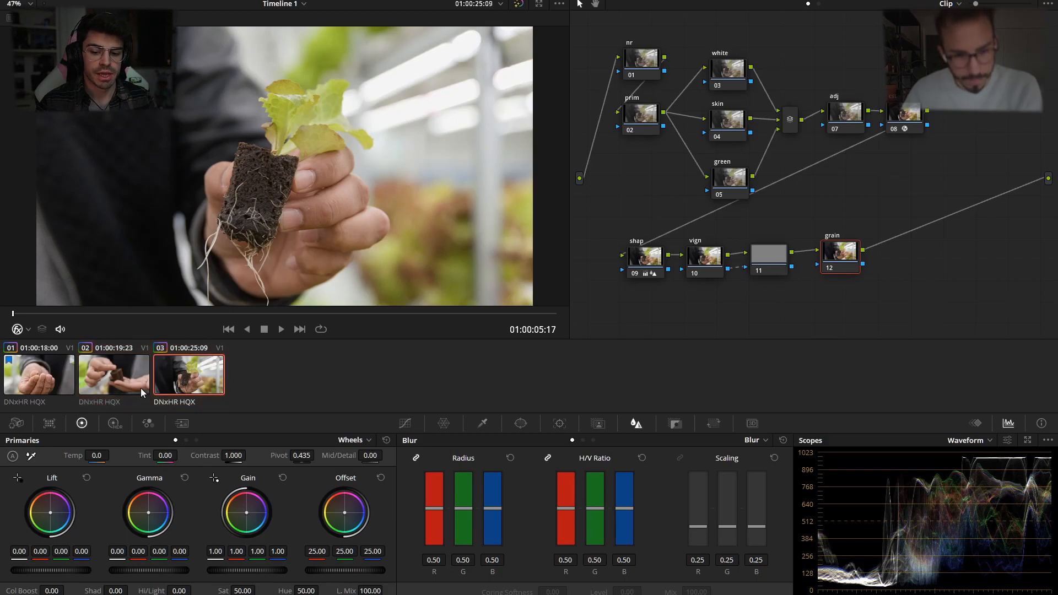
{"action": "left_click", "coordinate": [125, 376], "text": "ctrl"}
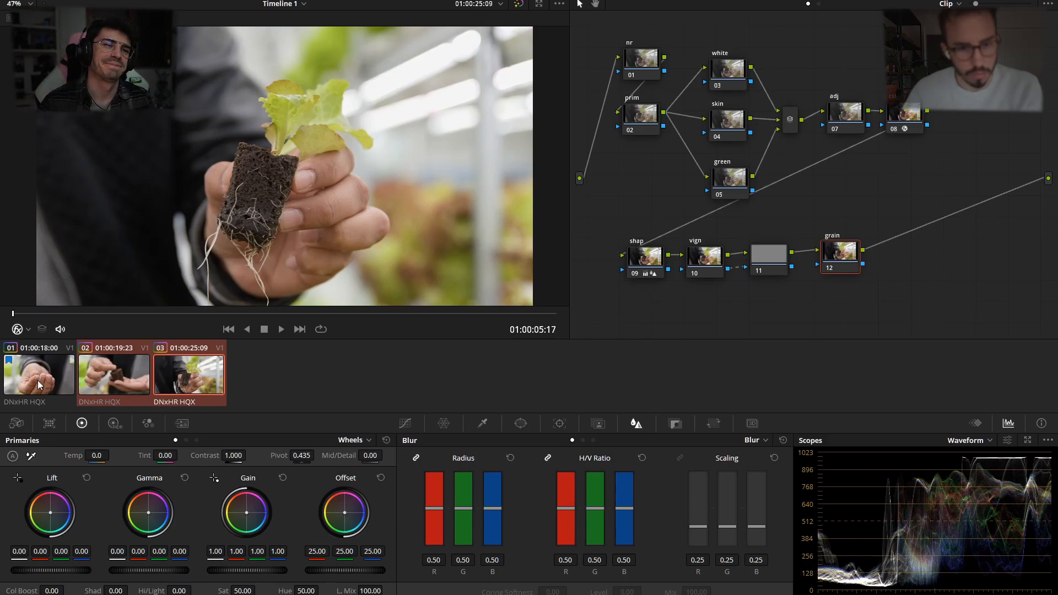
Return to clip 01 with the playhead at 01:00:00:21 and hide the clip thumbnails.
{"action": "left_click", "coordinate": [46, 381]}
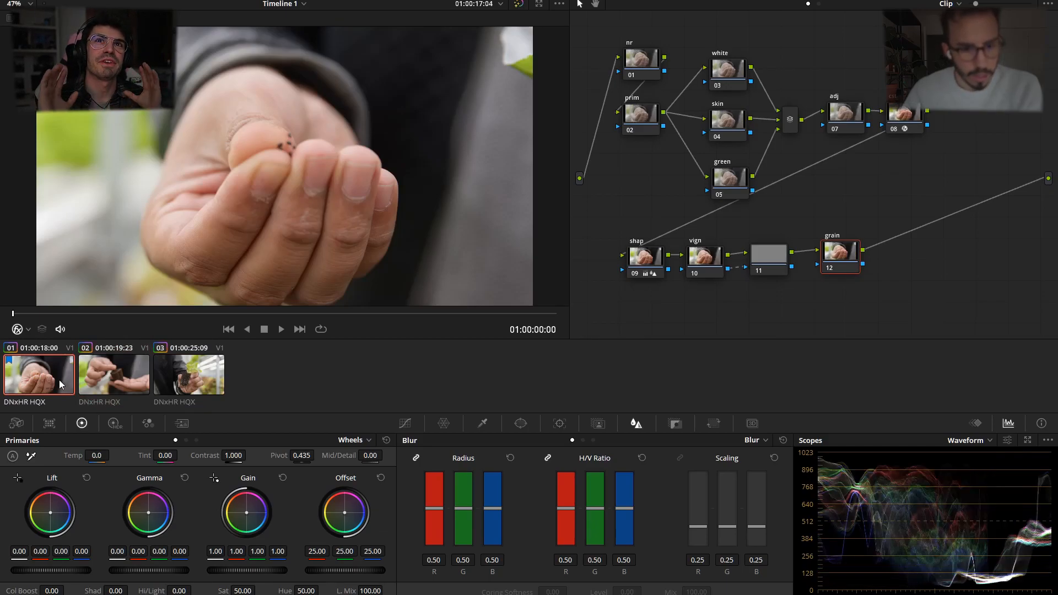
{"action": "left_click_drag", "start_coordinate": [136, 313], "coordinate": [177, 312]}
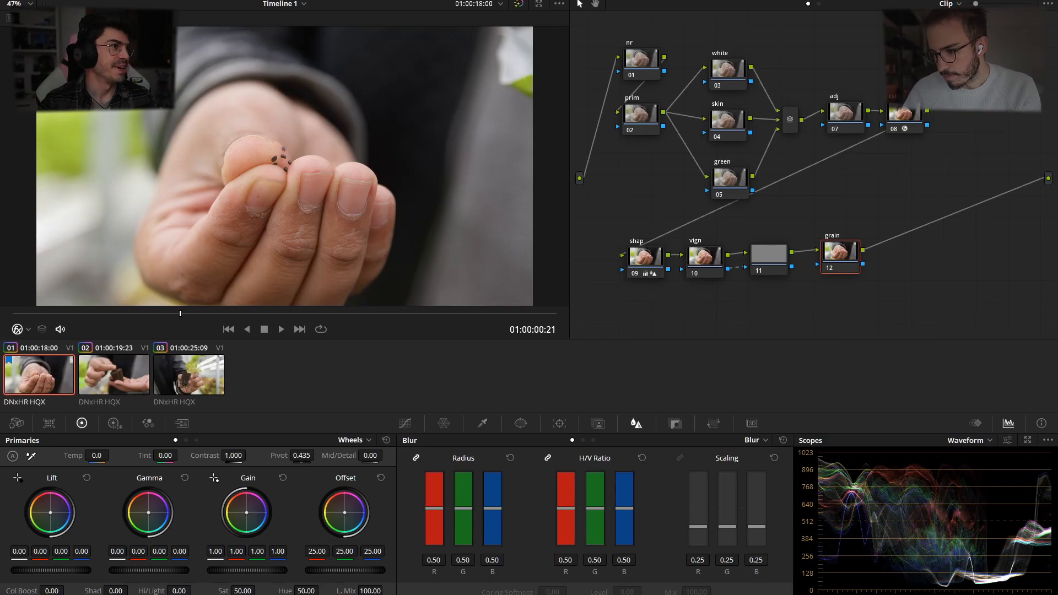
{"action": "key", "text": "ctrl+shift+c"}
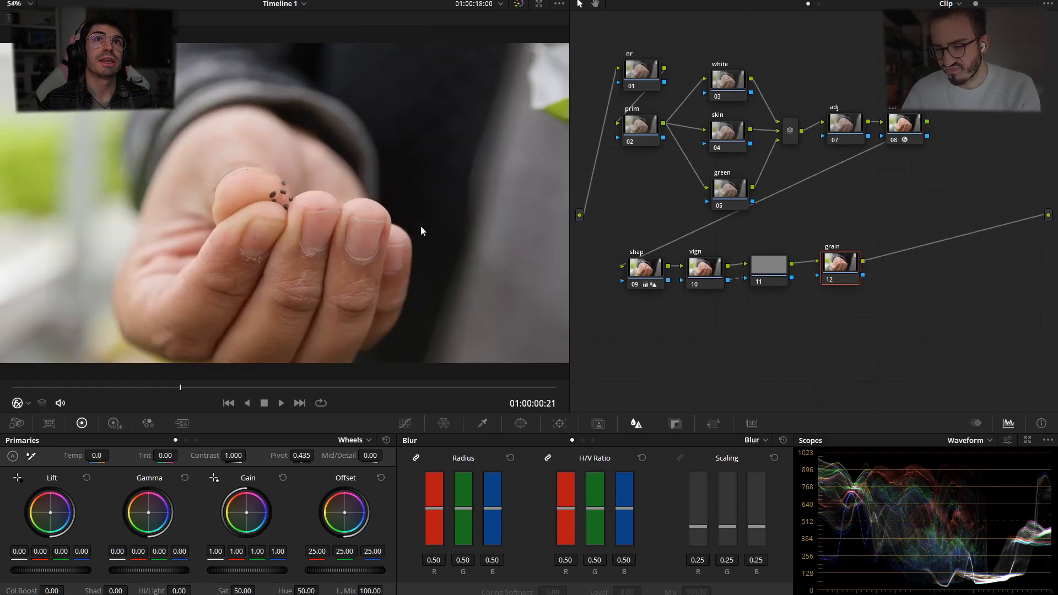
{"action": "mouse_move", "coordinate": [179, 387]}
{"action": "left_mouse_down"}
{"action": "mouse_move", "coordinate": [247, 385]}
{"action": "mouse_move", "coordinate": [179, 384]}
{"action": "left_mouse_up"}
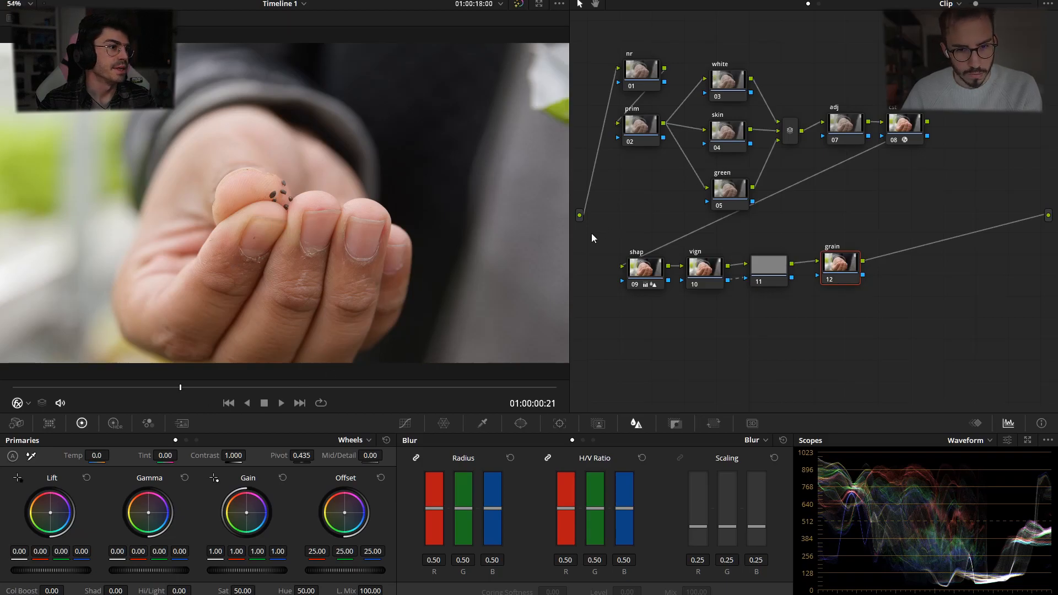
Move the whole node tree slightly within the graph and select the prim node.
{"action": "left_click_drag", "start_coordinate": [649, 331], "coordinate": [882, 14]}
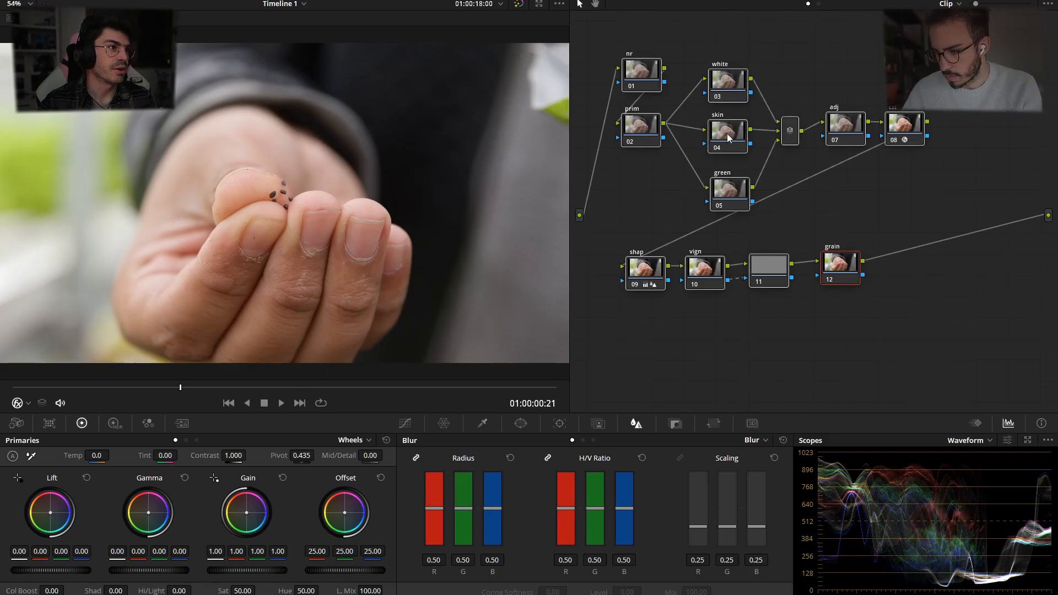
{"action": "left_click_drag", "start_coordinate": [731, 138], "coordinate": [746, 156]}
{"action": "left_click", "coordinate": [859, 336]}
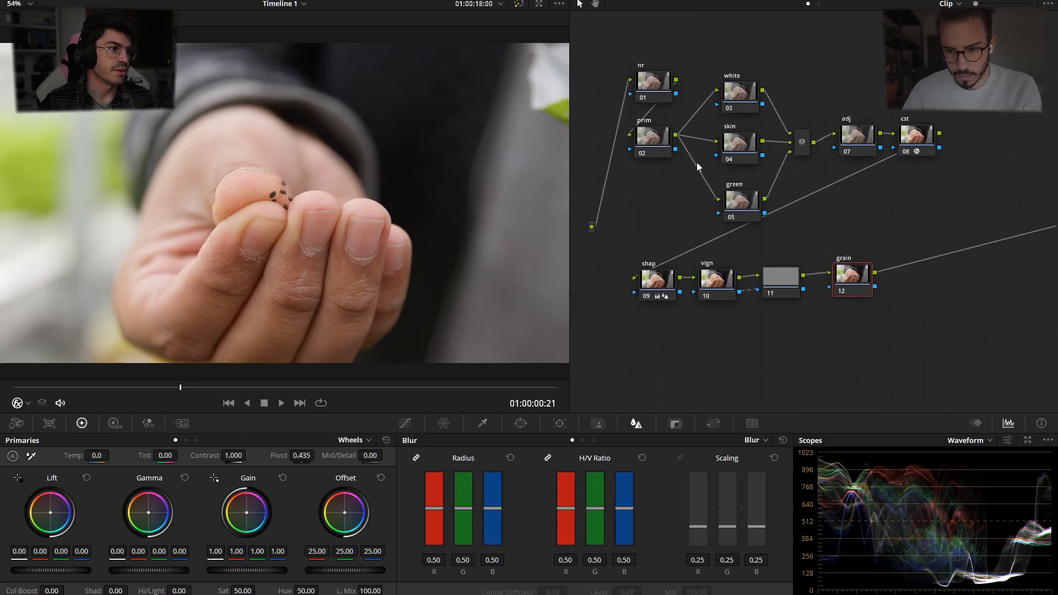
{"action": "left_click", "coordinate": [651, 153]}
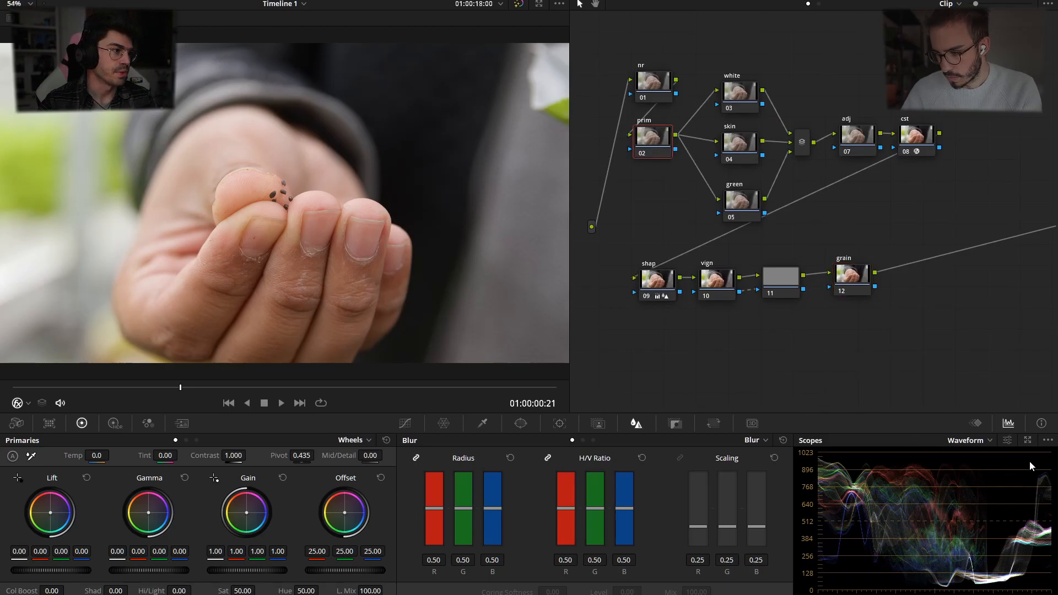
Open the scopes in a floating window, reposition it over the viewer and node graph, and resize it.
{"action": "left_click", "coordinate": [1029, 440]}
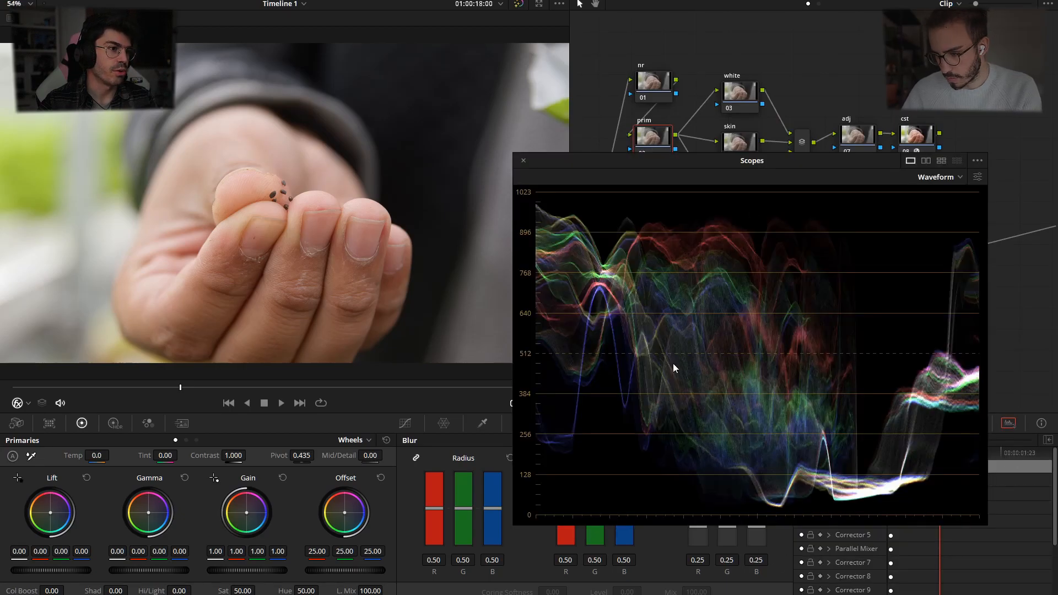
{"action": "mouse_move", "coordinate": [806, 166]}
{"action": "left_mouse_down"}
{"action": "mouse_move", "coordinate": [753, 175]}
{"action": "mouse_move", "coordinate": [820, 175]}
{"action": "left_mouse_up"}
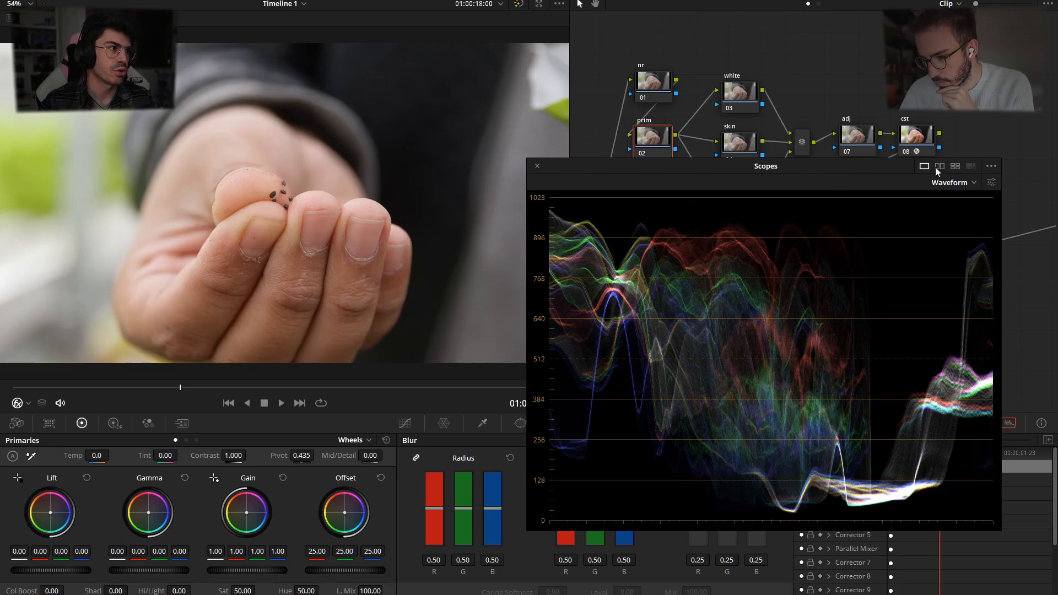
{"action": "left_click_drag", "start_coordinate": [832, 170], "coordinate": [622, 136]}
{"action": "left_click_drag", "start_coordinate": [792, 490], "coordinate": [913, 490]}
Show Waveform and Vectorscope side by side in the floating scopes window and move the window clear of the prim node.
{"action": "left_click", "coordinate": [850, 134]}
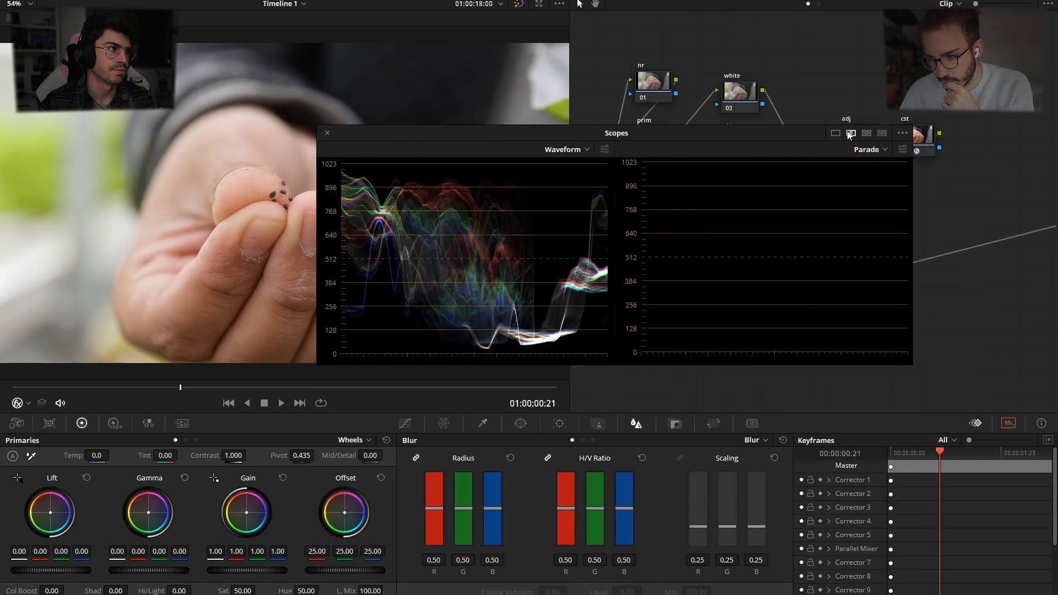
{"action": "left_click", "coordinate": [870, 150]}
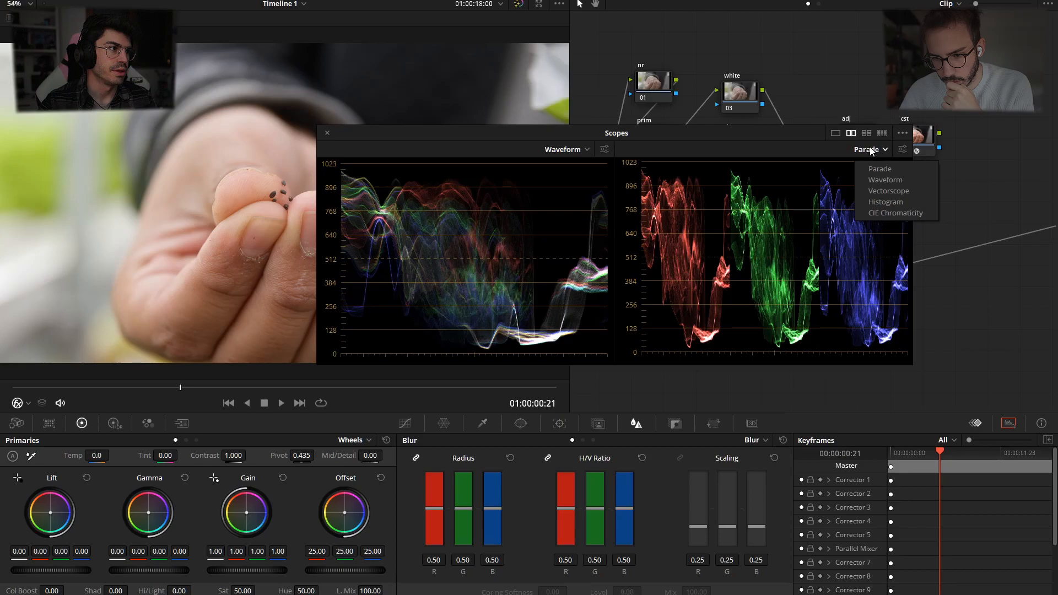
{"action": "left_click", "coordinate": [881, 190]}
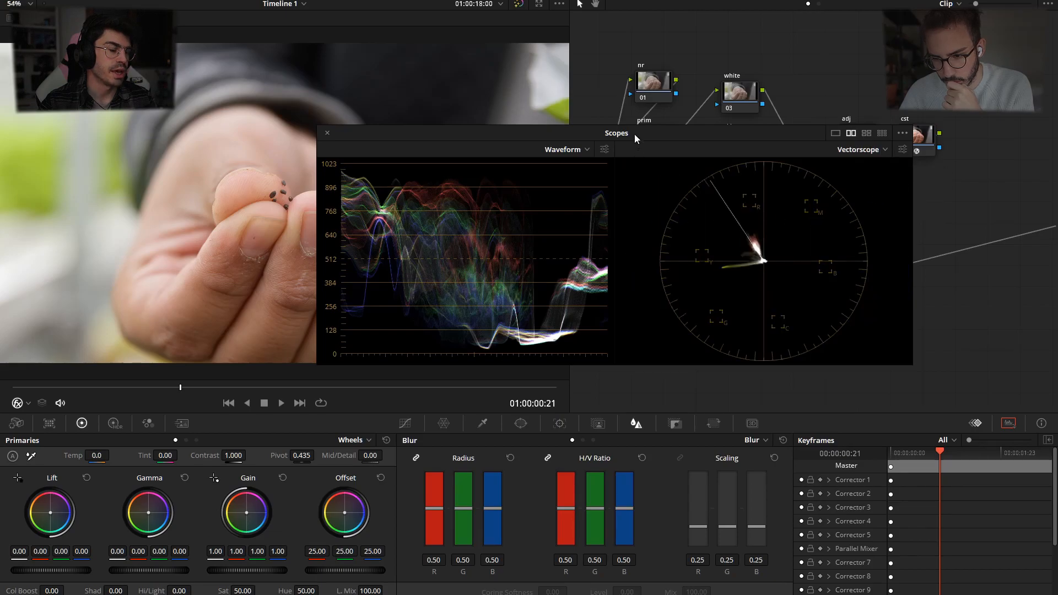
{"action": "left_click_drag", "start_coordinate": [636, 138], "coordinate": [719, 214]}
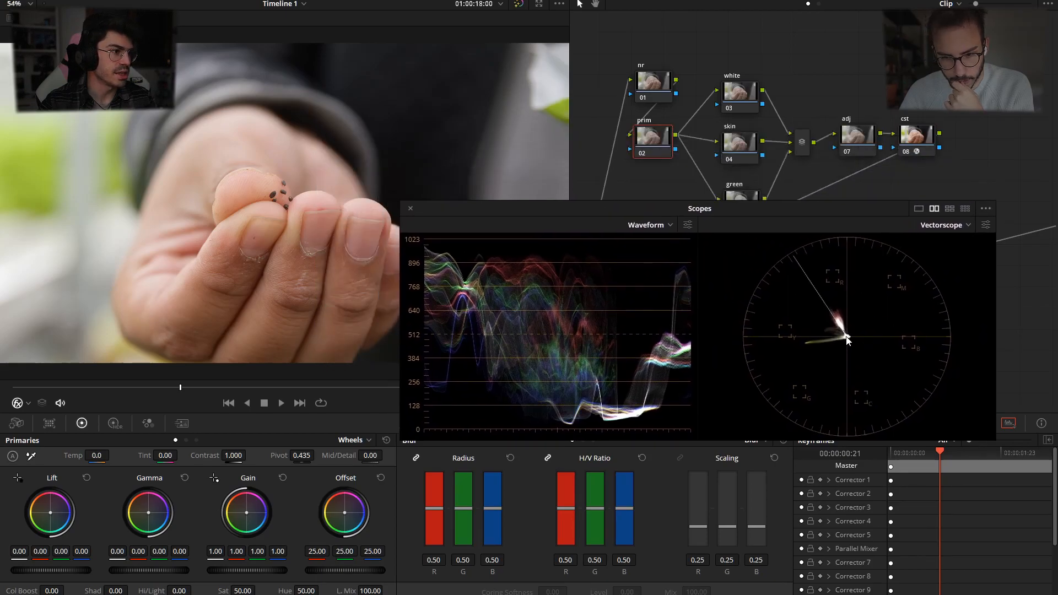
Switch the floating scopes window to a single Vectorscope, shrink it and place it below the node tree.
{"action": "left_click", "coordinate": [918, 209]}
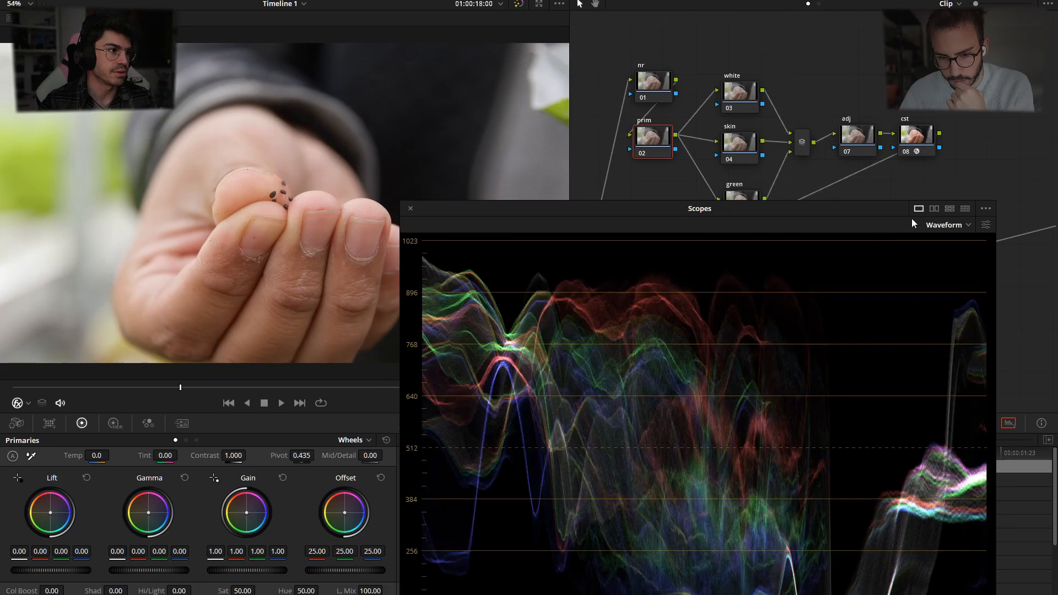
{"action": "left_click", "coordinate": [944, 225]}
{"action": "left_click", "coordinate": [955, 264]}
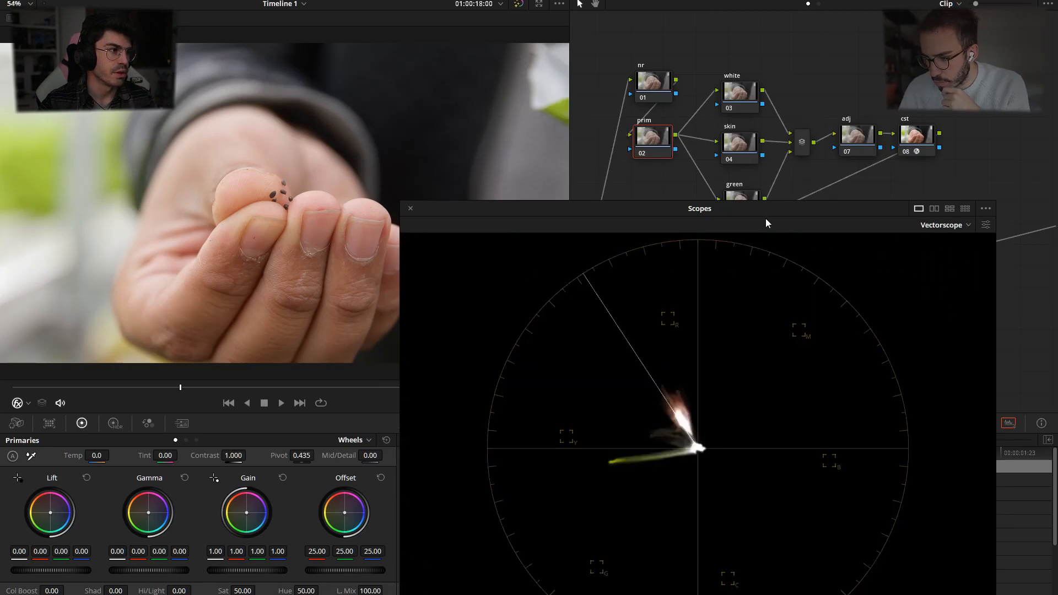
{"action": "left_click_drag", "start_coordinate": [768, 211], "coordinate": [770, 117]}
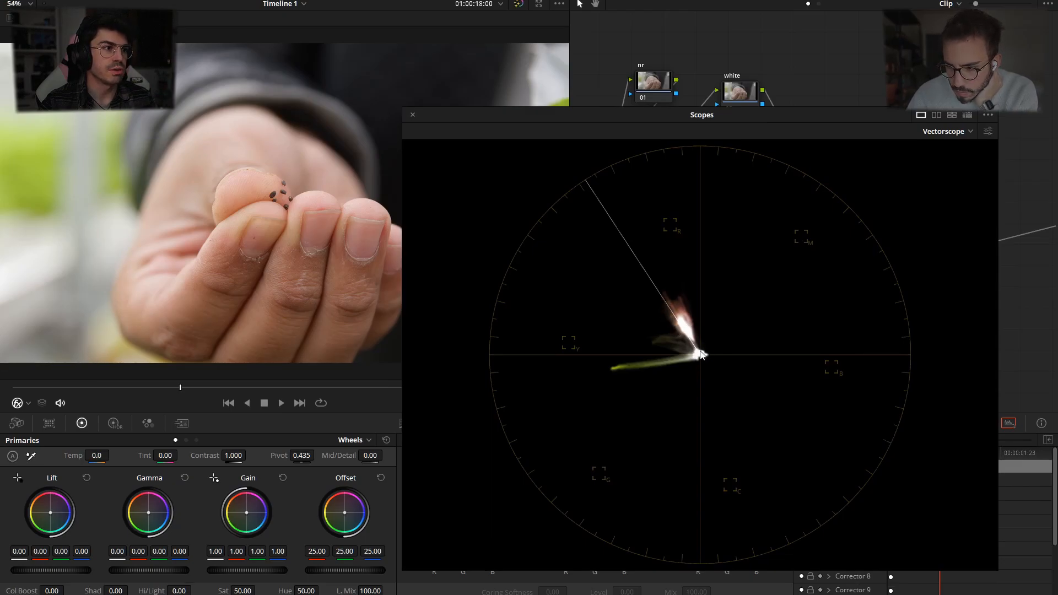
{"action": "left_click_drag", "start_coordinate": [596, 118], "coordinate": [630, 136]}
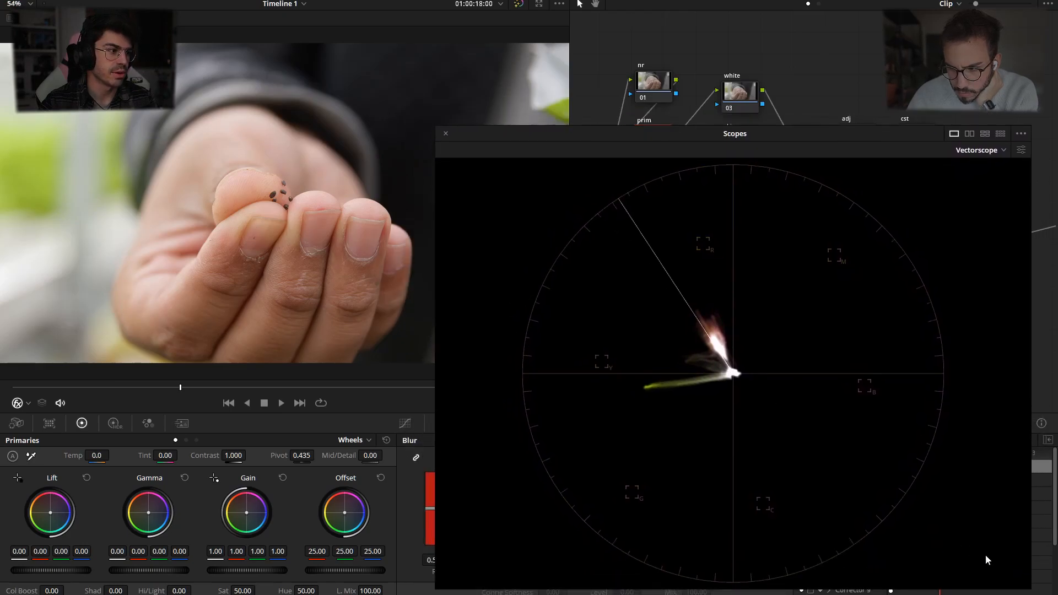
{"action": "left_click_drag", "start_coordinate": [1028, 585], "coordinate": [814, 445]}
{"action": "left_click_drag", "start_coordinate": [584, 132], "coordinate": [768, 316]}
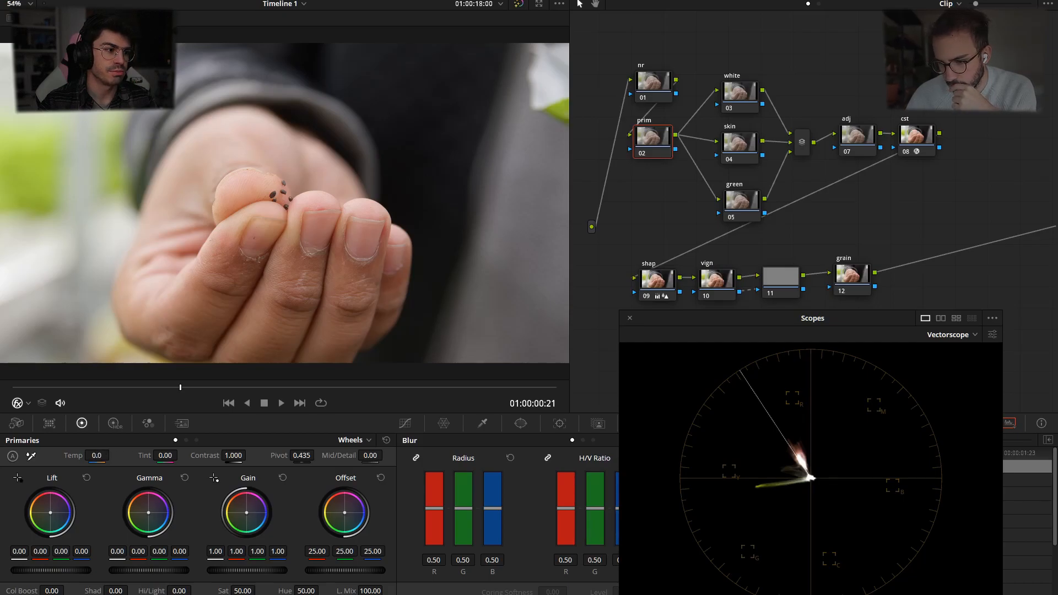
Cool the prim node by setting its Temp to -110.0.
{"action": "left_click_drag", "start_coordinate": [97, 456], "coordinate": [92, 456]}
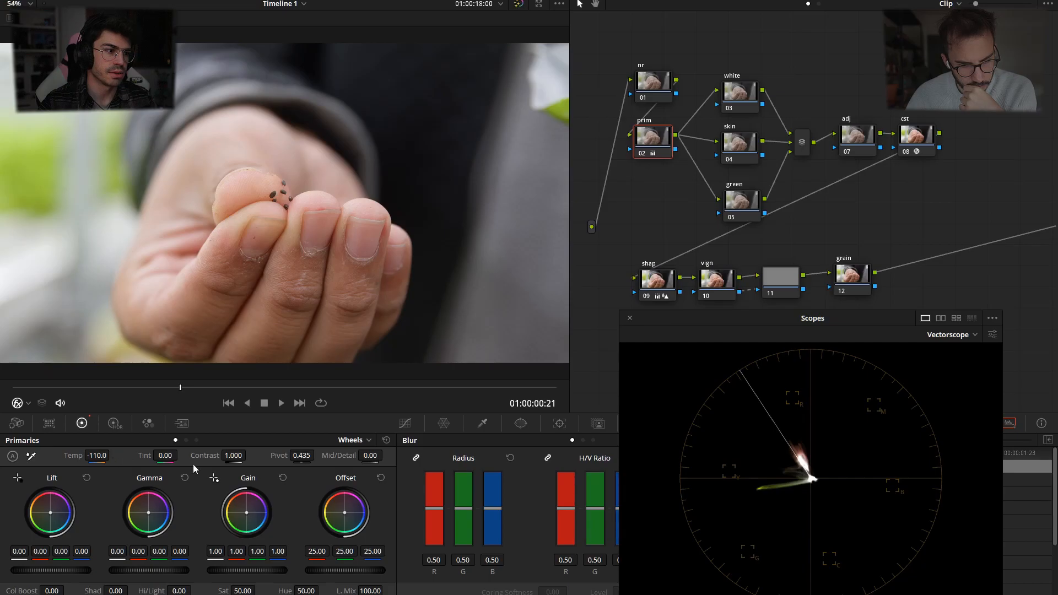
Move the vectorscope window up over the node graph and enable Show 2x Zoom in its display settings.
{"action": "left_click_drag", "start_coordinate": [769, 333], "coordinate": [694, 191]}
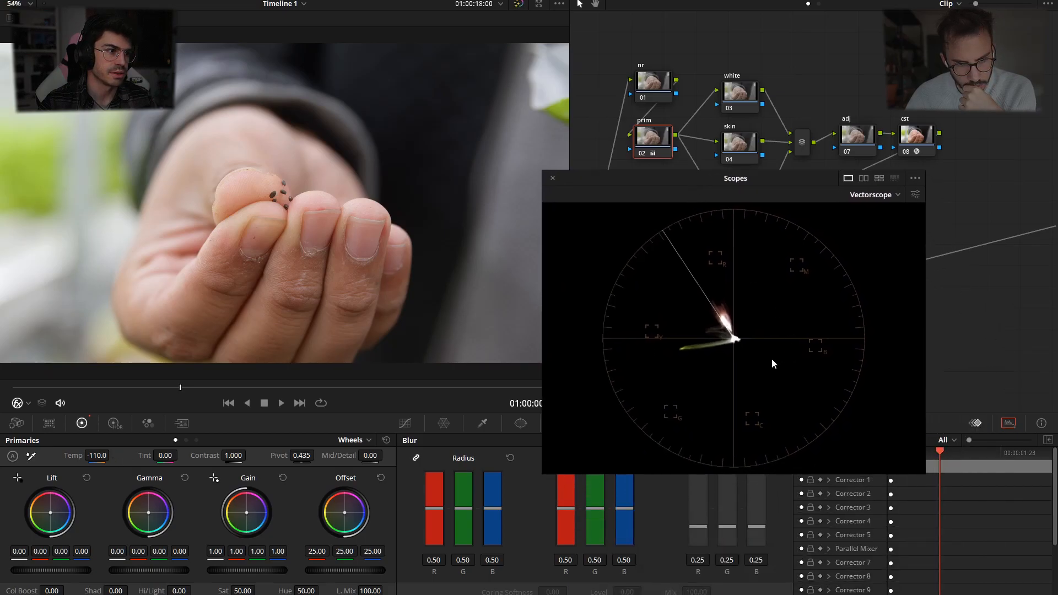
{"action": "left_click", "coordinate": [915, 195]}
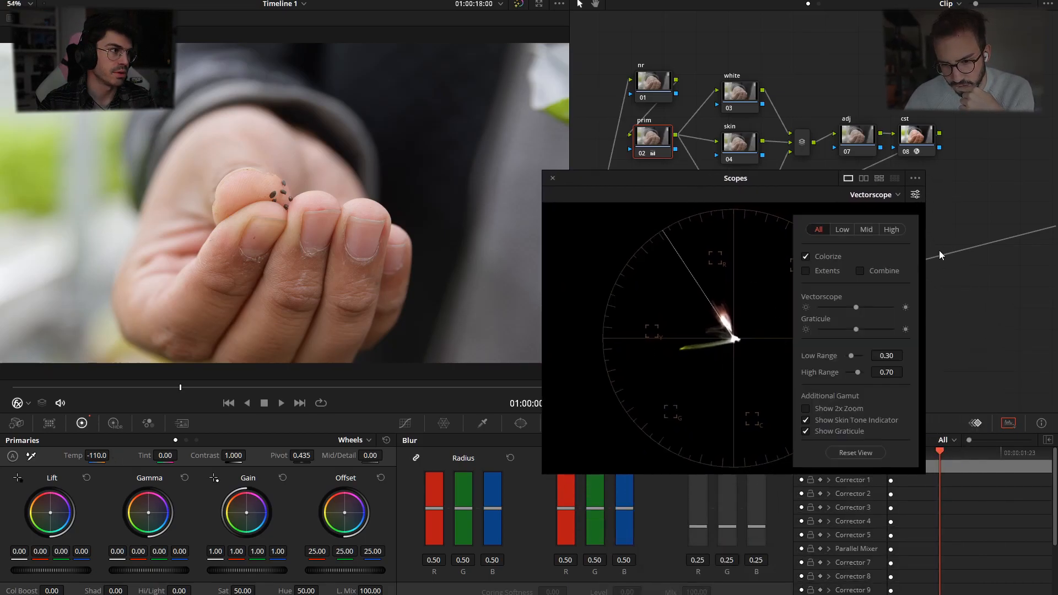
{"action": "left_click", "coordinate": [807, 409]}
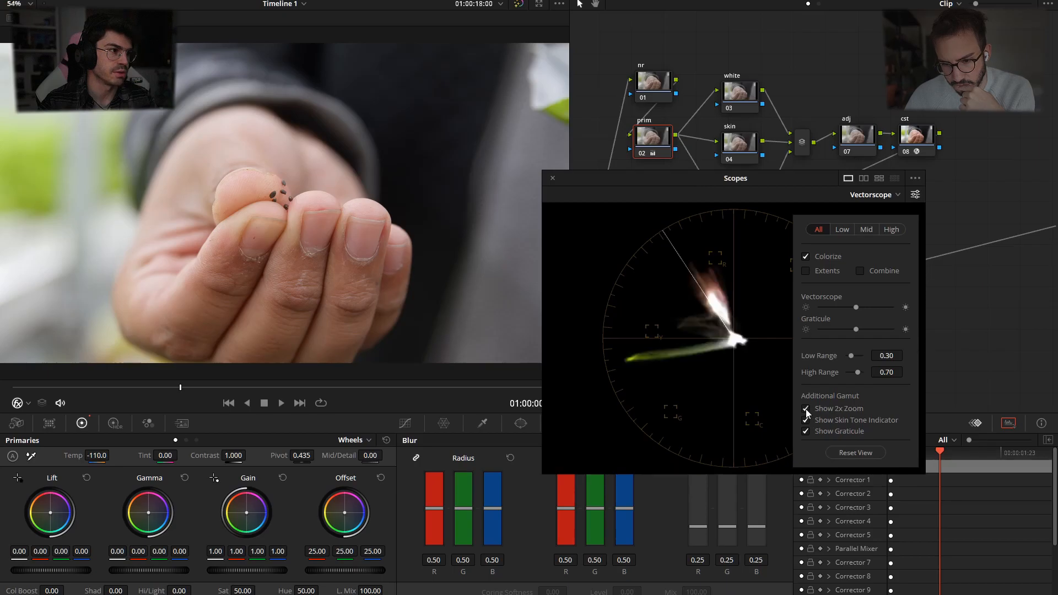
{"action": "left_click", "coordinate": [604, 299]}
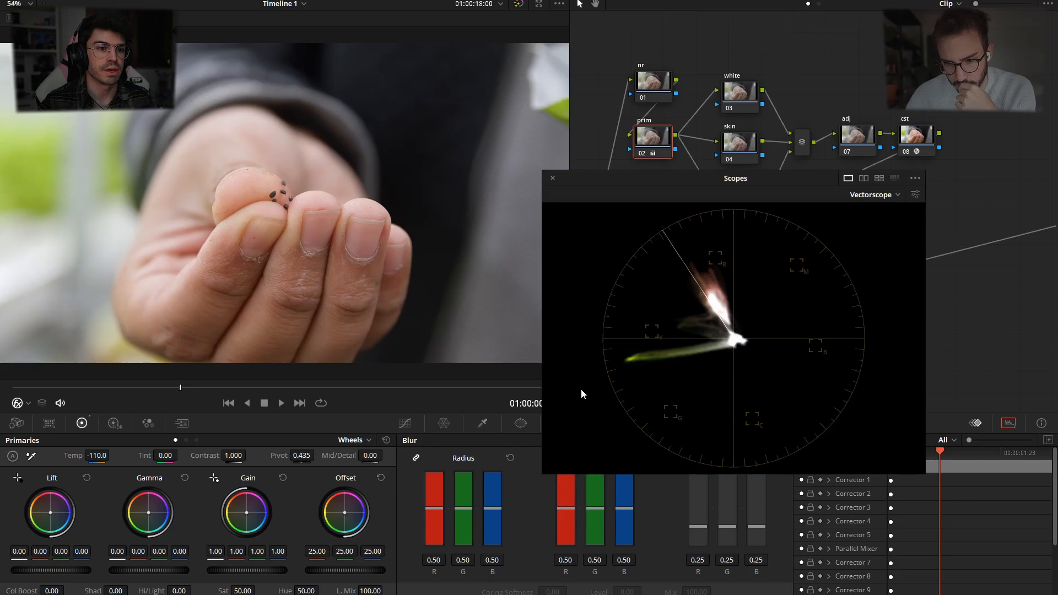
Compare the hand image and vectorscope repeatedly with the prim node disabled and enabled, keeping the scopes window clear of the viewer.
{"action": "key", "text": "ctrl+d"}
{"action": "key", "text": "ctrl+d"}
{"action": "key", "text": "ctrl+d"}
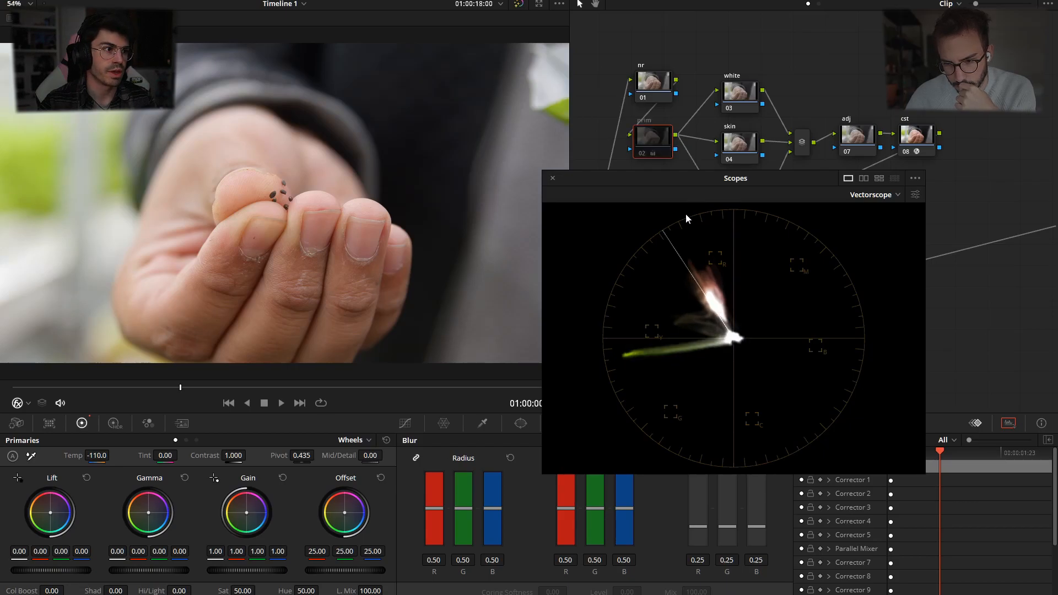
{"action": "key", "text": "ctrl+d"}
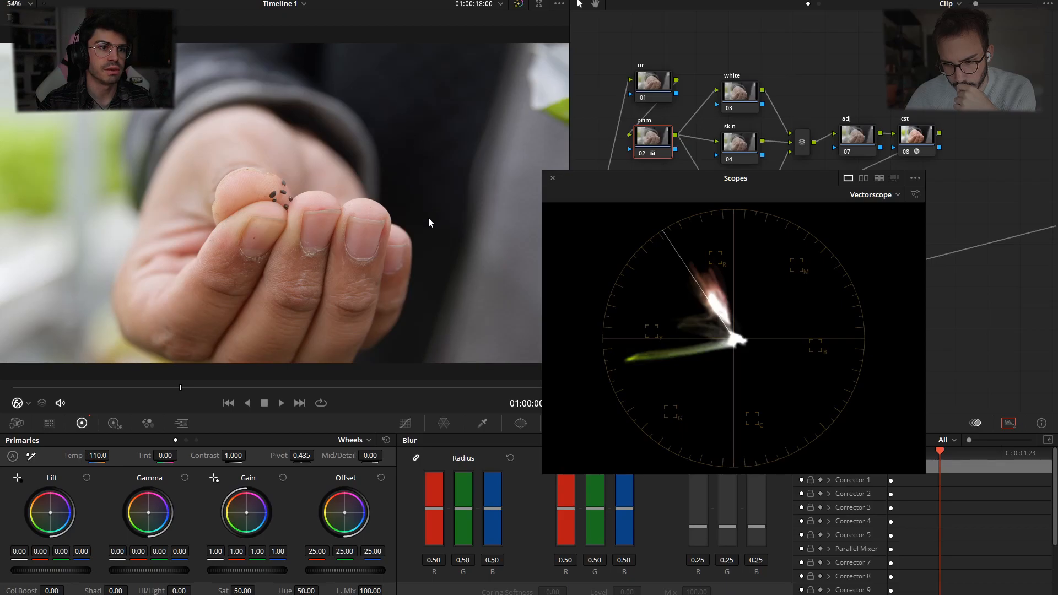
{"action": "key", "text": "ctrl+d"}
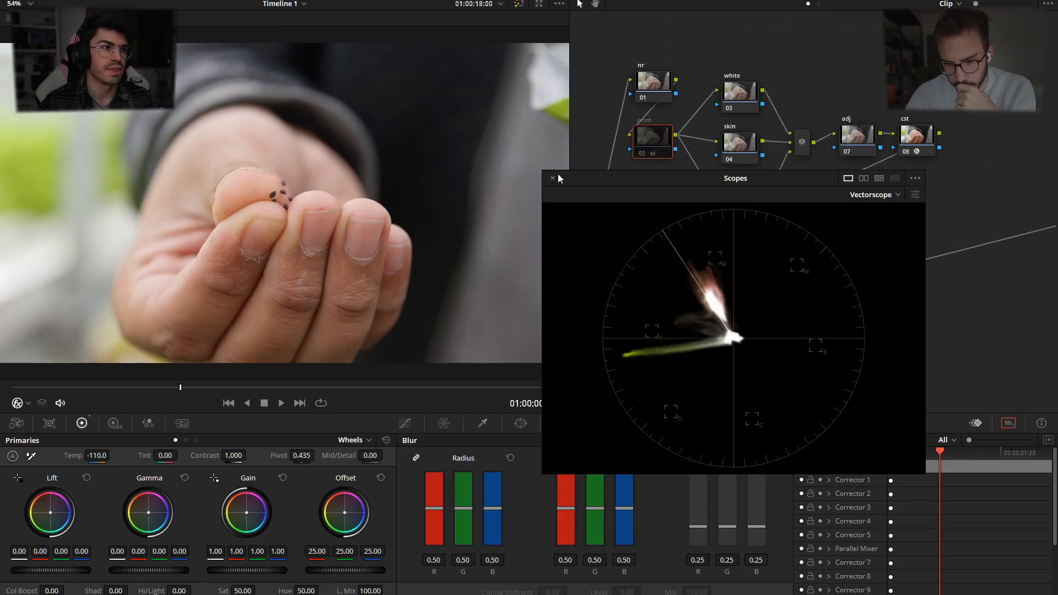
{"action": "left_click_drag", "start_coordinate": [557, 174], "coordinate": [603, 200]}
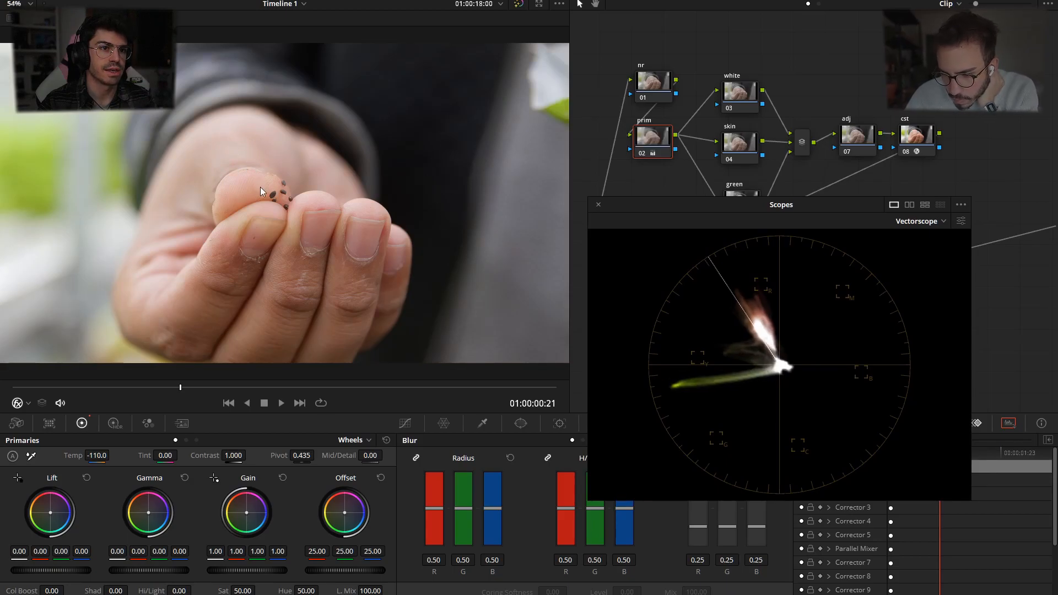
{"action": "key", "text": "ctrl+d"}
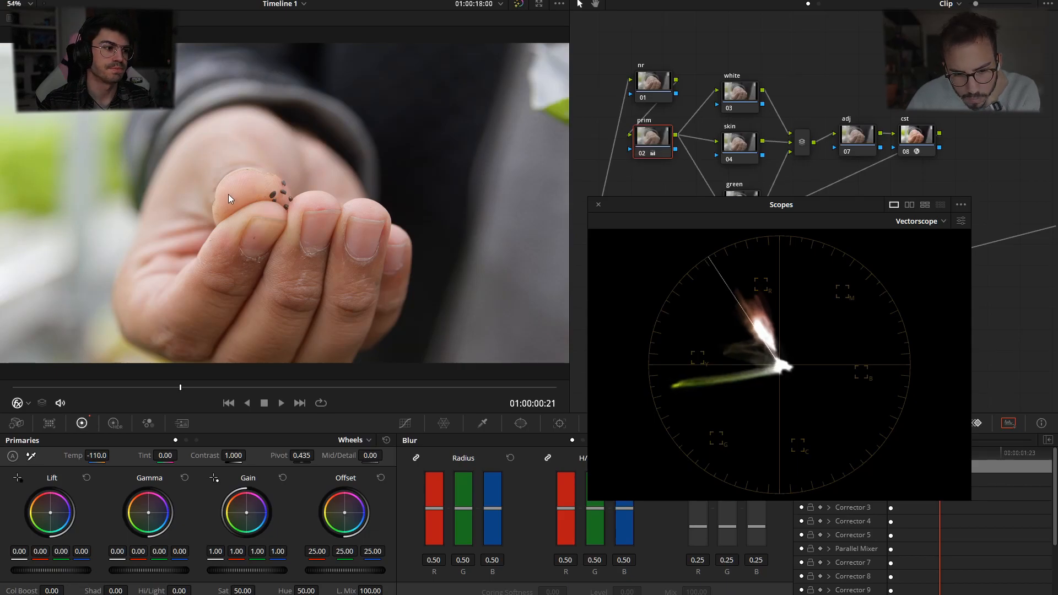
{"action": "key", "text": "ctrl+d"}
{"action": "key", "text": "ctrl+d"}
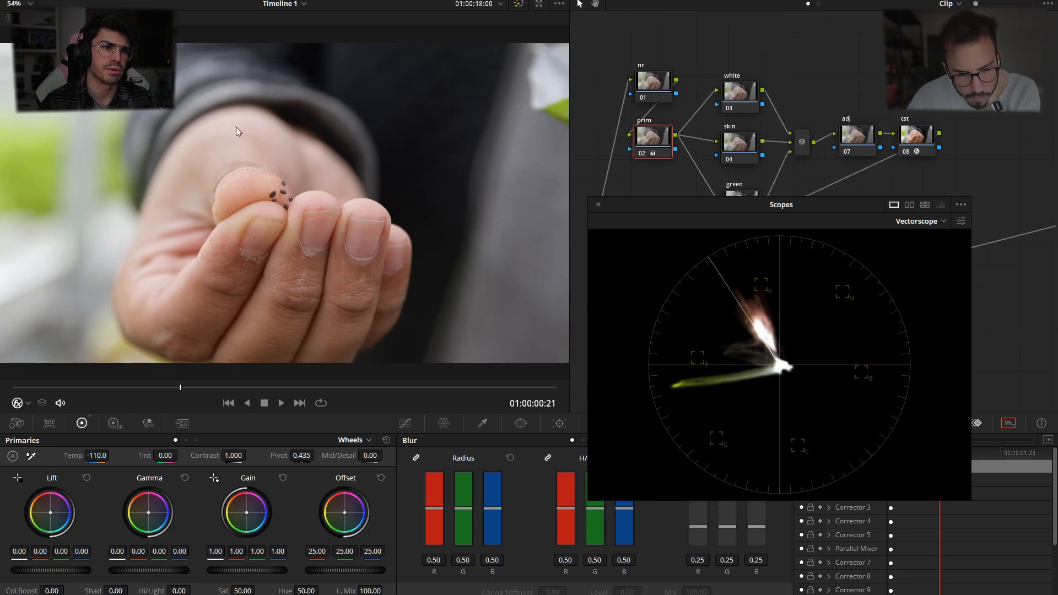
{"action": "key", "text": "ctrl+d"}
{"action": "key", "text": "ctrl+d"}
{"action": "key", "text": "ctrl+d"}
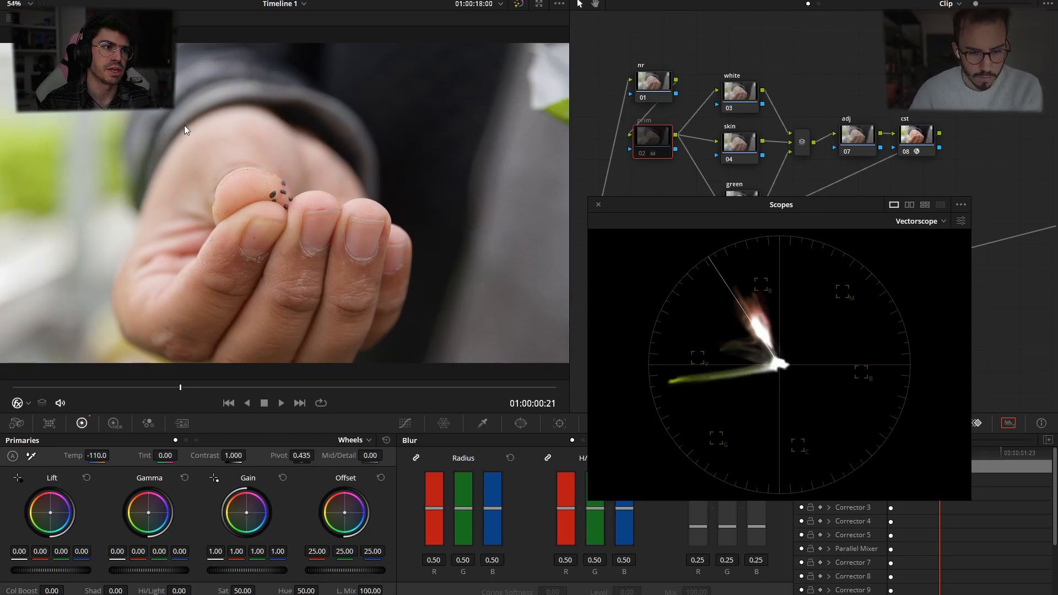
{"action": "key", "text": "ctrl+d"}
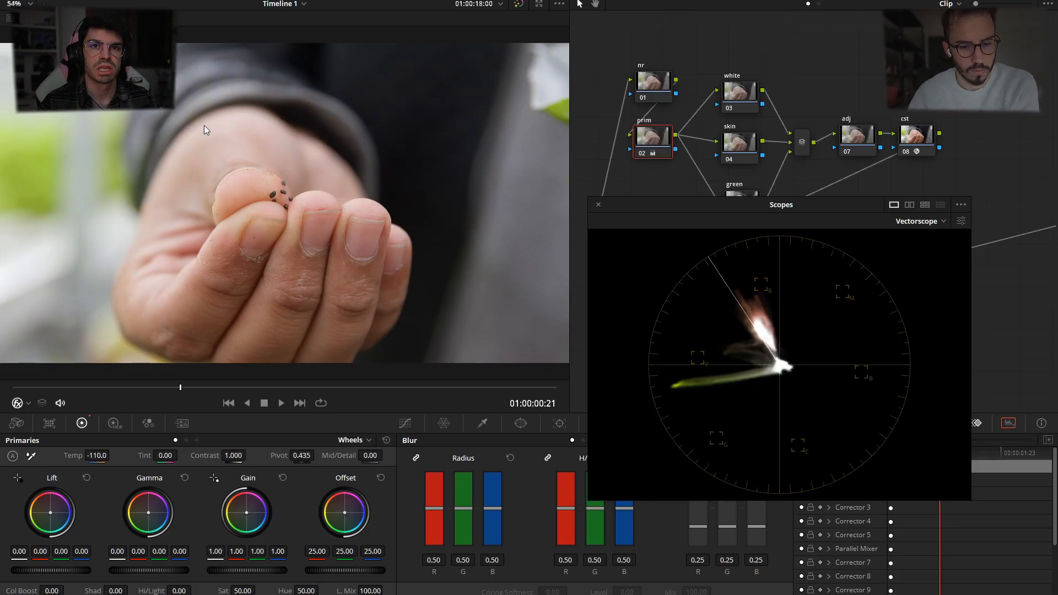
{"action": "key", "text": "ctrl+d"}
{"action": "key", "text": "ctrl+d"}
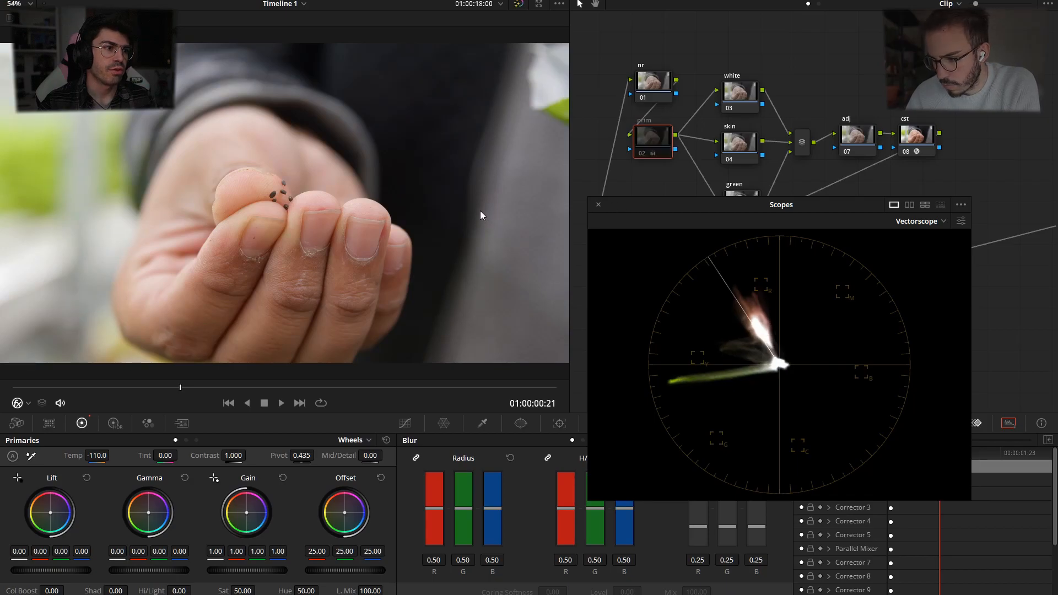
Switch the scope to Waveform and lower the prim node's master Lift to -0.01 on all channels.
{"action": "left_click", "coordinate": [912, 221]}
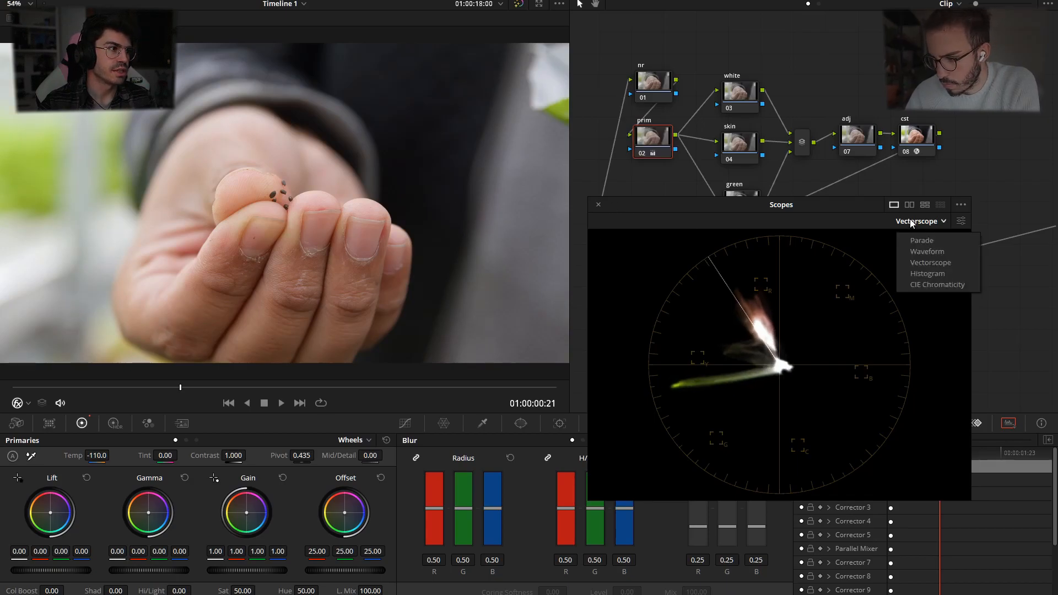
{"action": "left_click", "coordinate": [924, 252]}
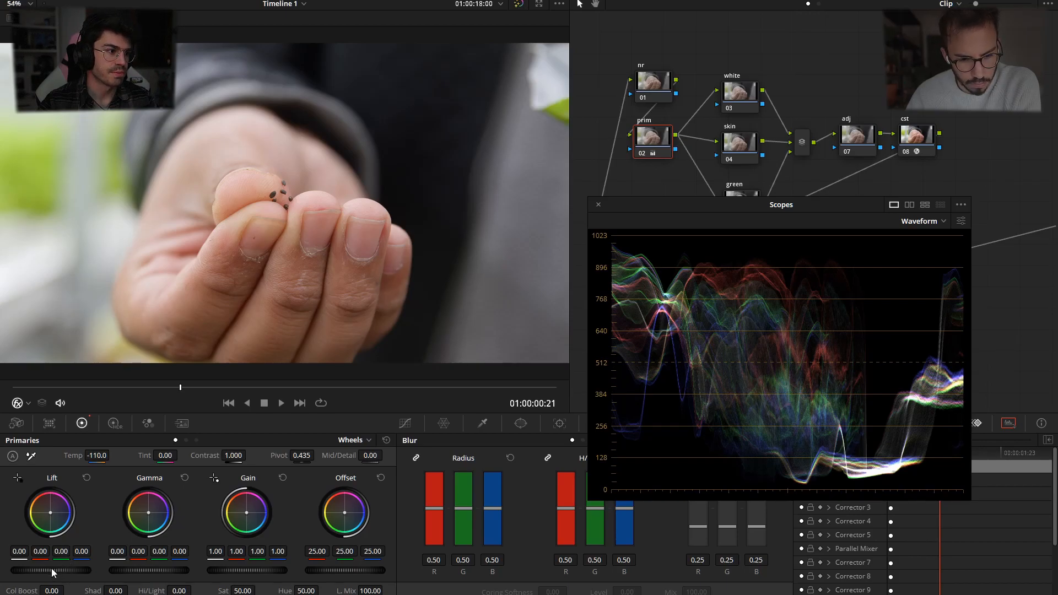
{"action": "left_click_drag", "start_coordinate": [54, 574], "coordinate": [52, 573]}
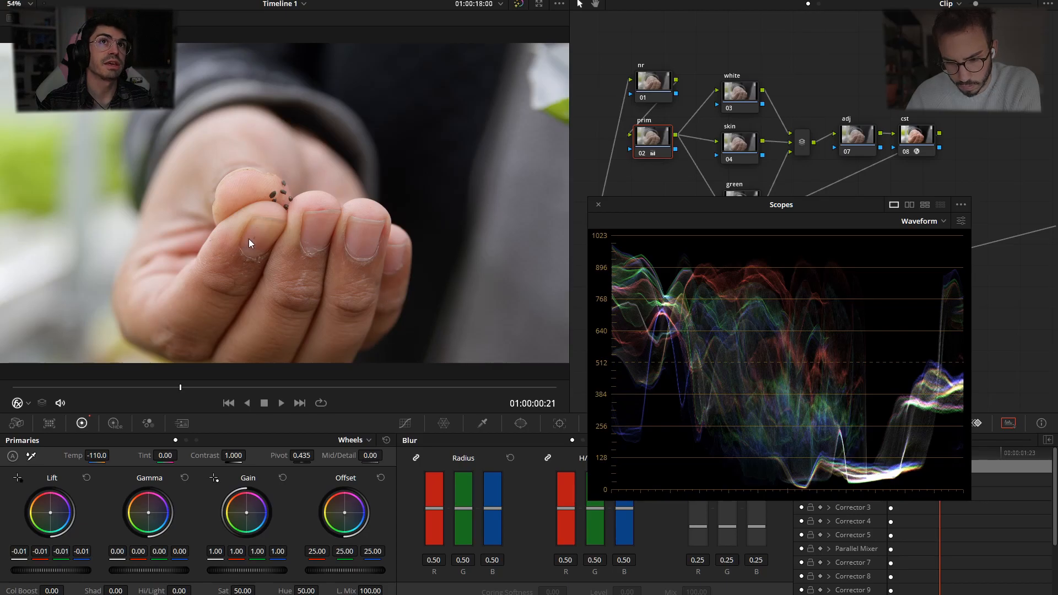
Set the prim node's Contrast to 1.062 and Pivot to 0.297, and compare the image with the node disabled and enabled.
{"action": "left_click_drag", "start_coordinate": [233, 455], "coordinate": [249, 455]}
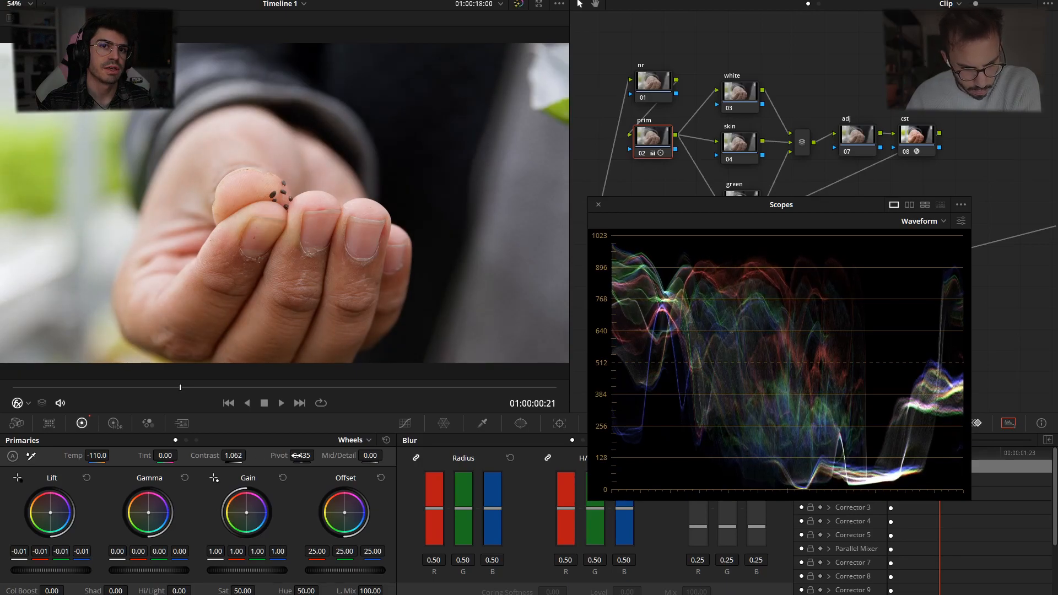
{"action": "left_click_drag", "start_coordinate": [317, 456], "coordinate": [317, 456]}
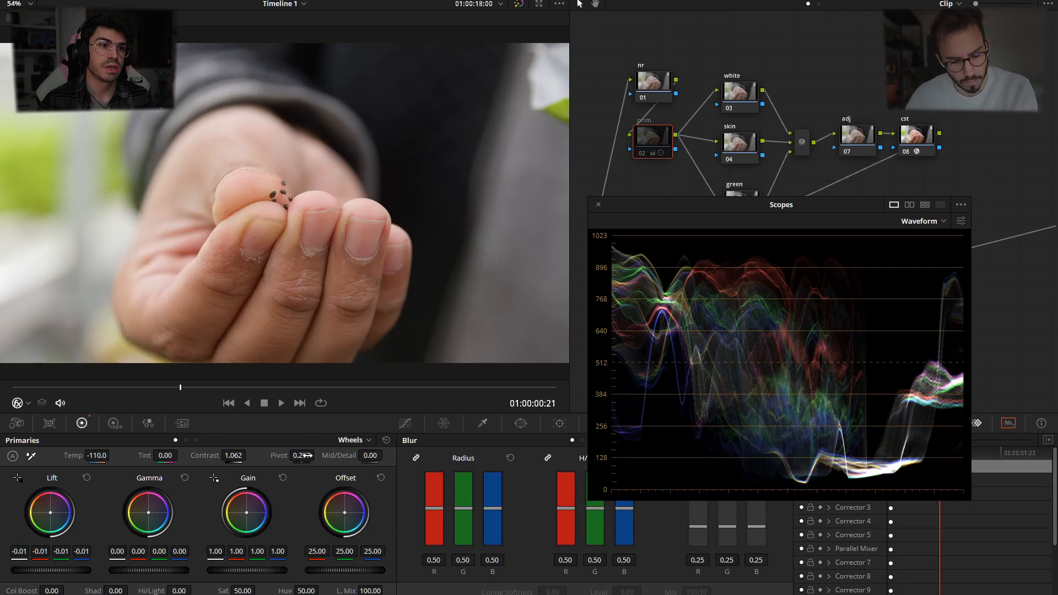
{"action": "key", "text": "ctrl+d"}
{"action": "key", "text": "ctrl+d"}
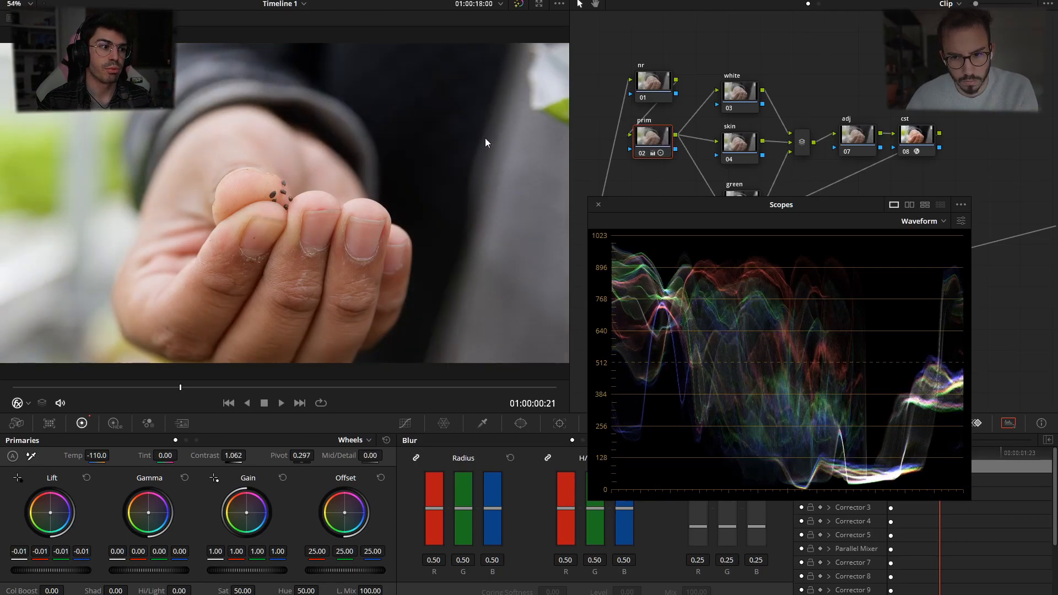
{"action": "key", "text": "ctrl+d"}
{"action": "key", "text": "ctrl+d"}
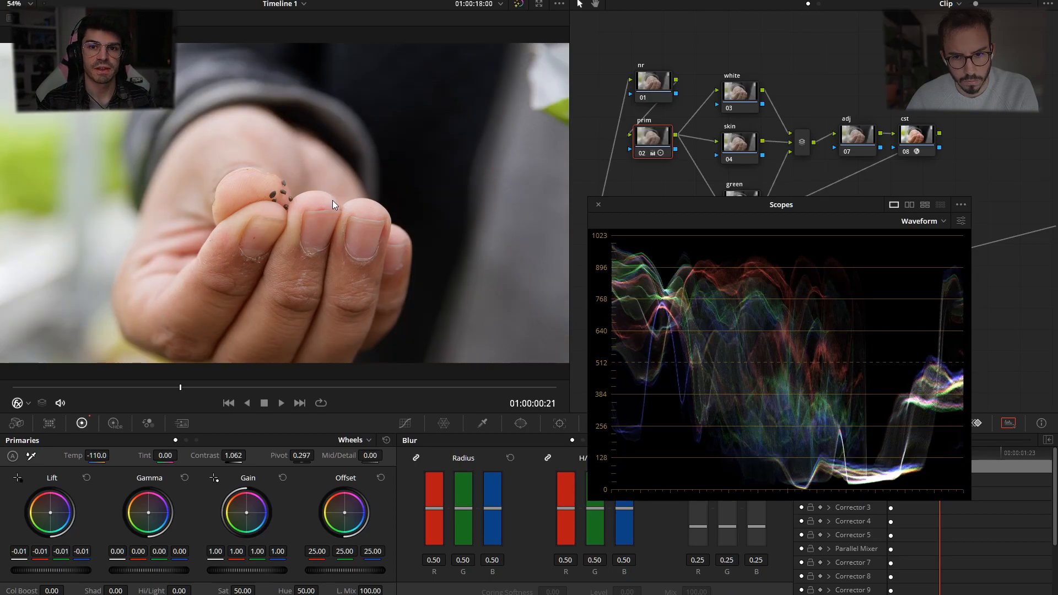
Move the scopes window down to uncover the parallel nodes and set the viewer's on-screen control to Qualifier.
{"action": "left_click_drag", "start_coordinate": [623, 222], "coordinate": [664, 237]}
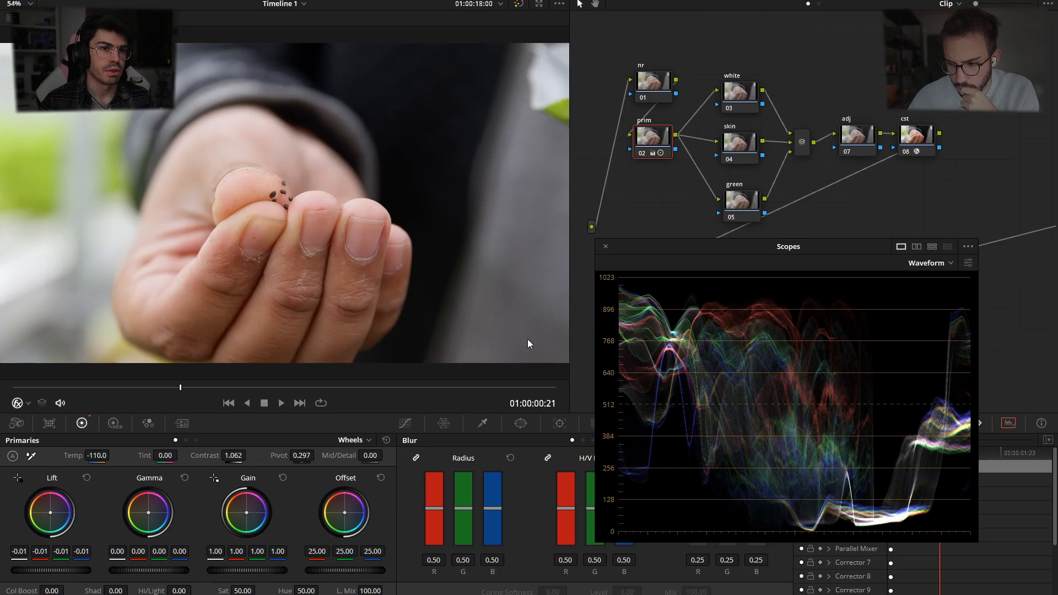
{"action": "left_click", "coordinate": [28, 404]}
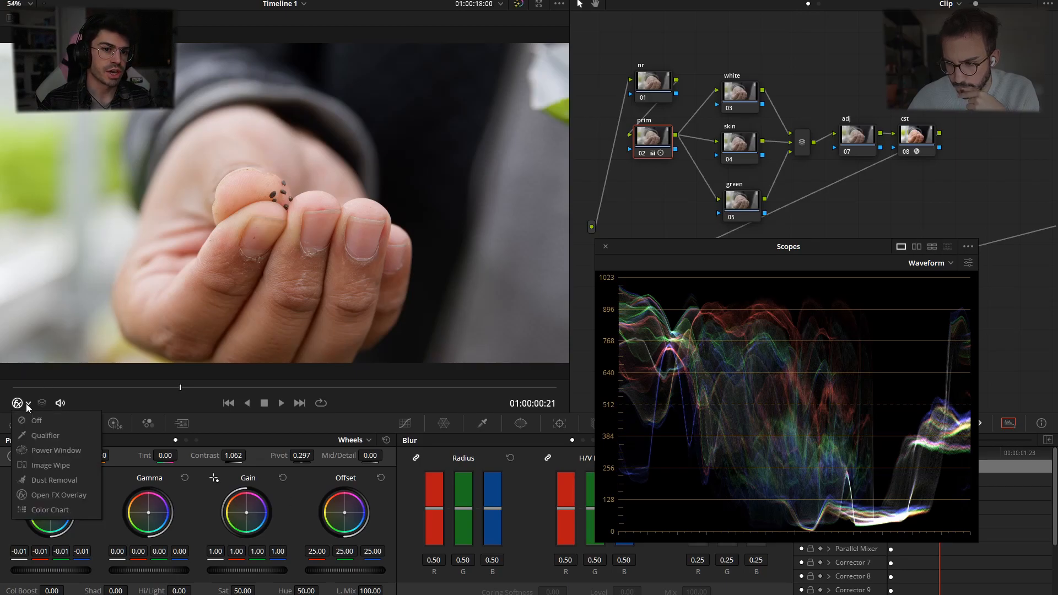
{"action": "left_click", "coordinate": [42, 435]}
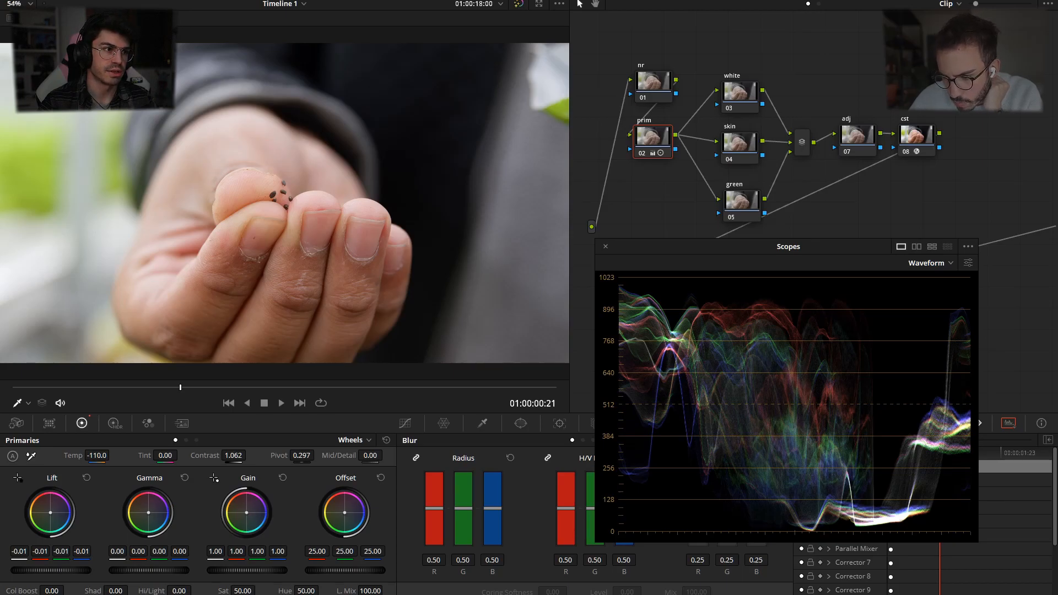
Shift the prim node's Gain color balance to red 1.01, green 1.00 and blue 0.99, and compare with the node disabled and enabled.
{"action": "left_click_drag", "start_coordinate": [246, 513], "coordinate": [245, 513]}
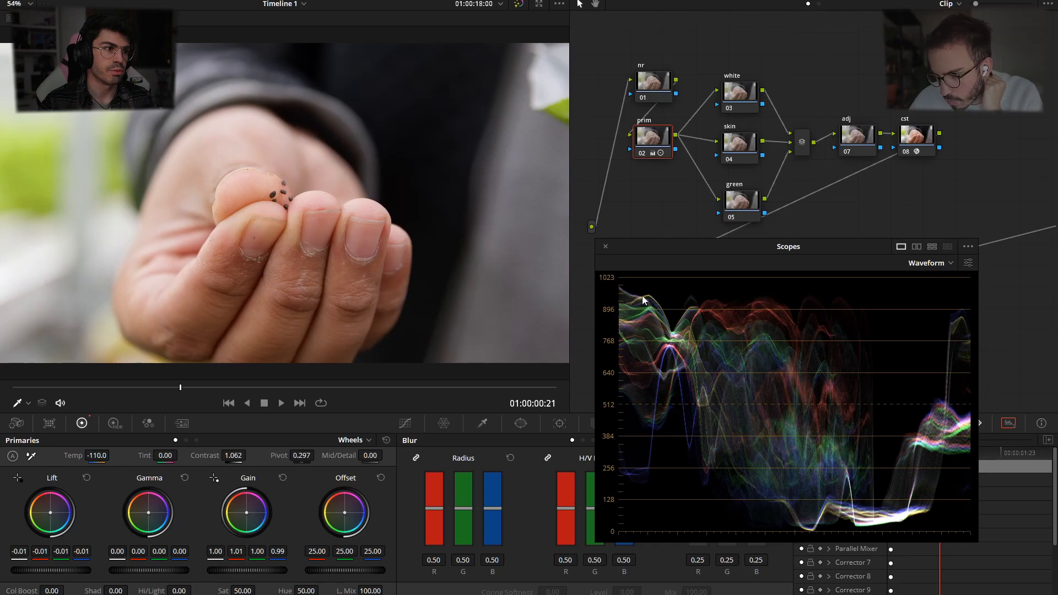
{"action": "key", "text": "ctrl+d"}
{"action": "key", "text": "ctrl+d"}
{"action": "key", "text": "ctrl+d"}
{"action": "key", "text": "ctrl+d"}
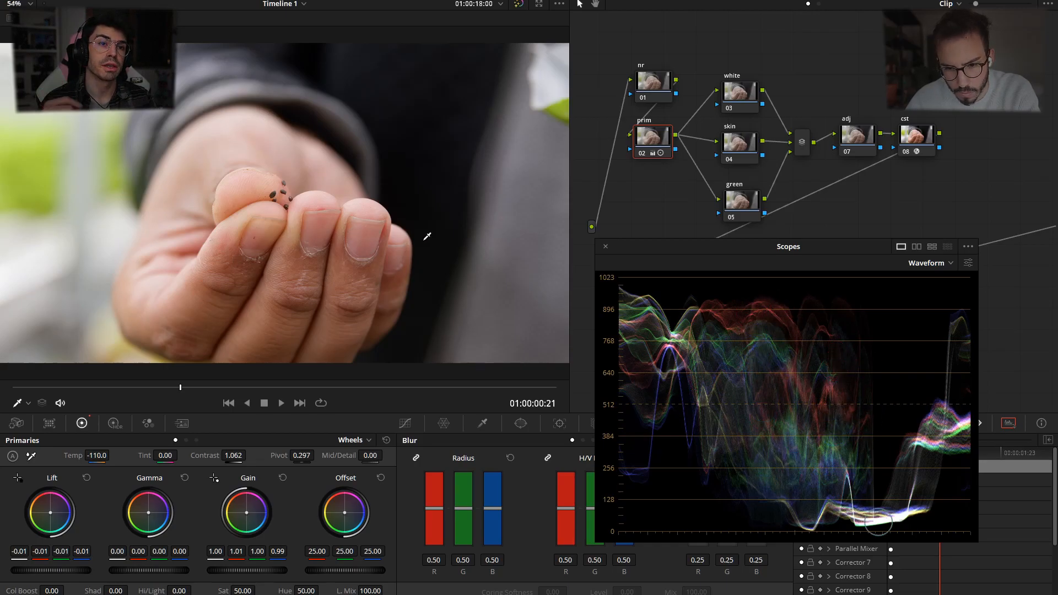
Set the white node's Color Boost to -10.50.
{"action": "left_click", "coordinate": [743, 96]}
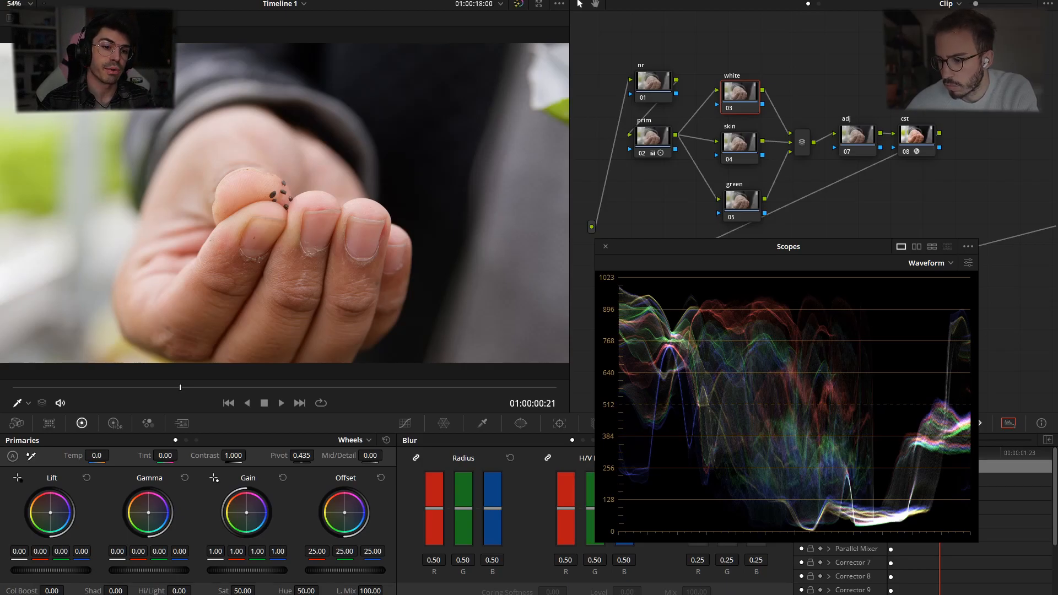
{"action": "left_click_drag", "start_coordinate": [56, 590], "coordinate": [68, 591]}
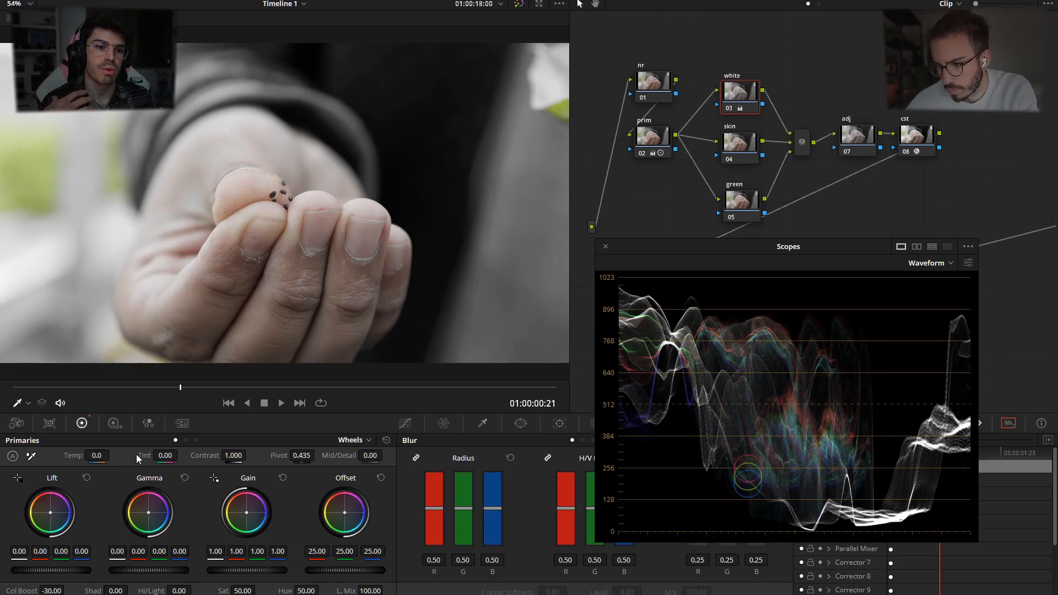
{"action": "left_click_drag", "start_coordinate": [49, 591], "coordinate": [67, 591]}
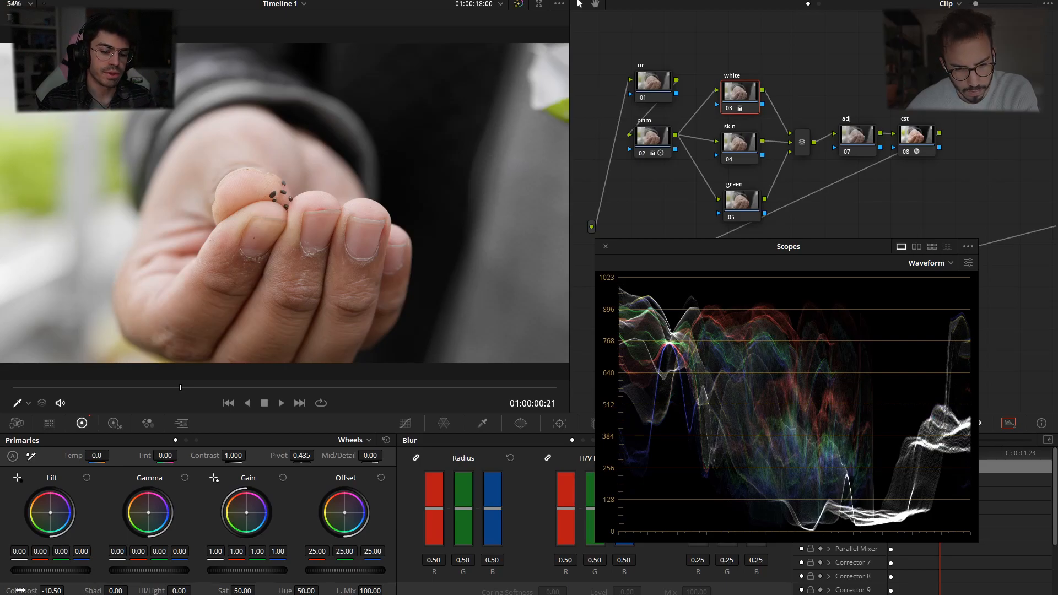
Compare the hand image and the waveform's shadows, midtones and highlights repeatedly with the white node disabled and enabled.
{"action": "key", "text": "ctrl+d"}
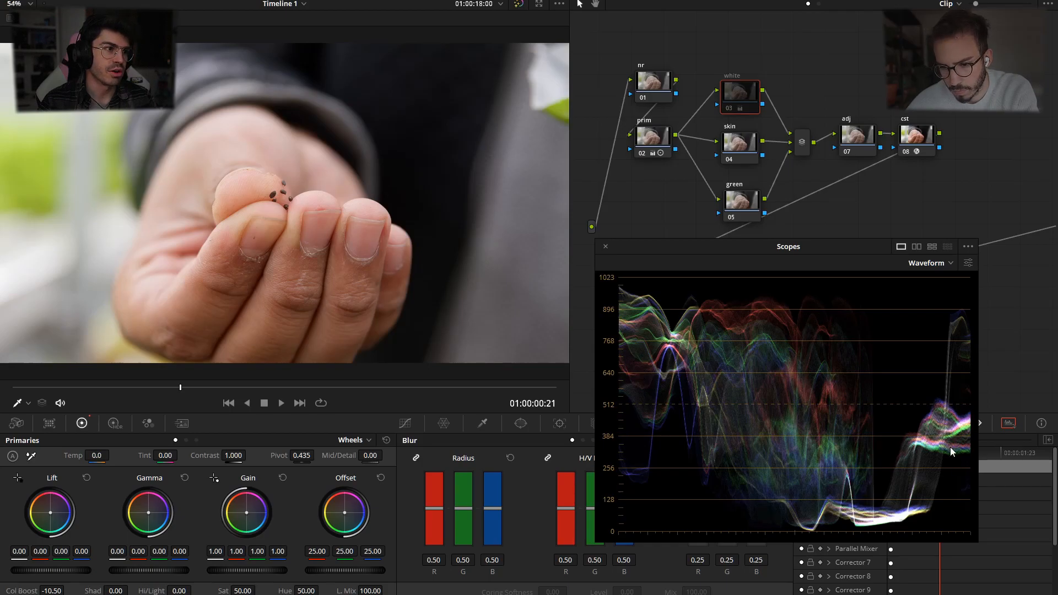
{"action": "key", "text": "ctrl+d"}
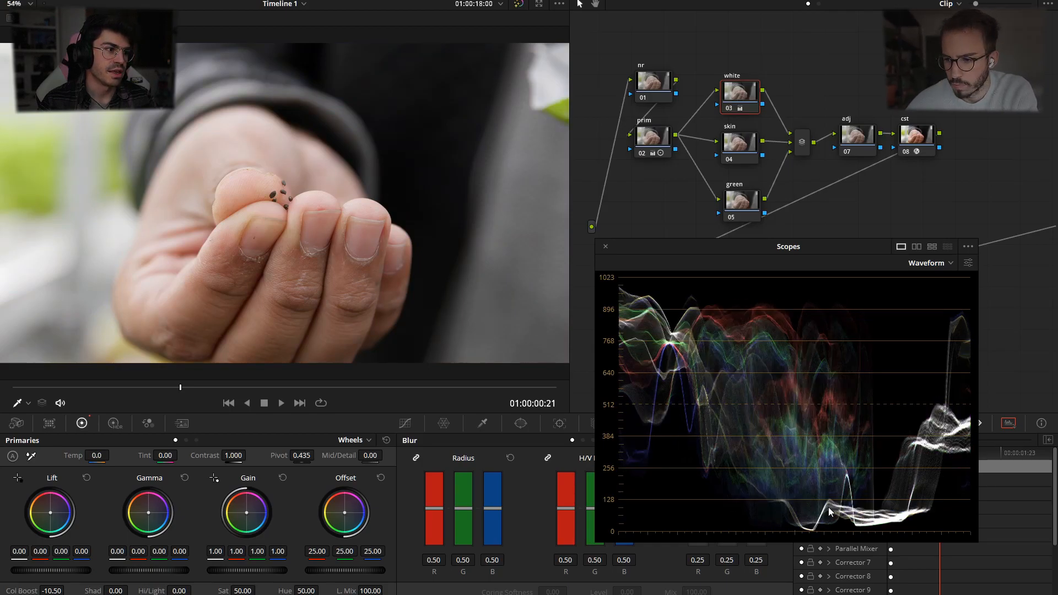
{"action": "key", "text": "ctrl+d"}
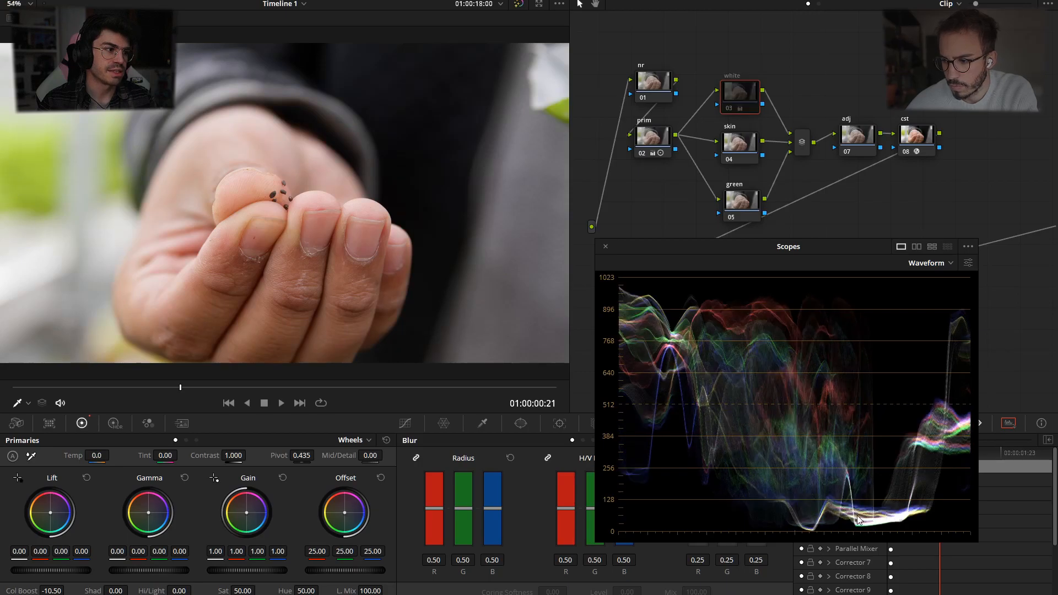
{"action": "key", "text": "ctrl+d"}
{"action": "key", "text": "ctrl+d"}
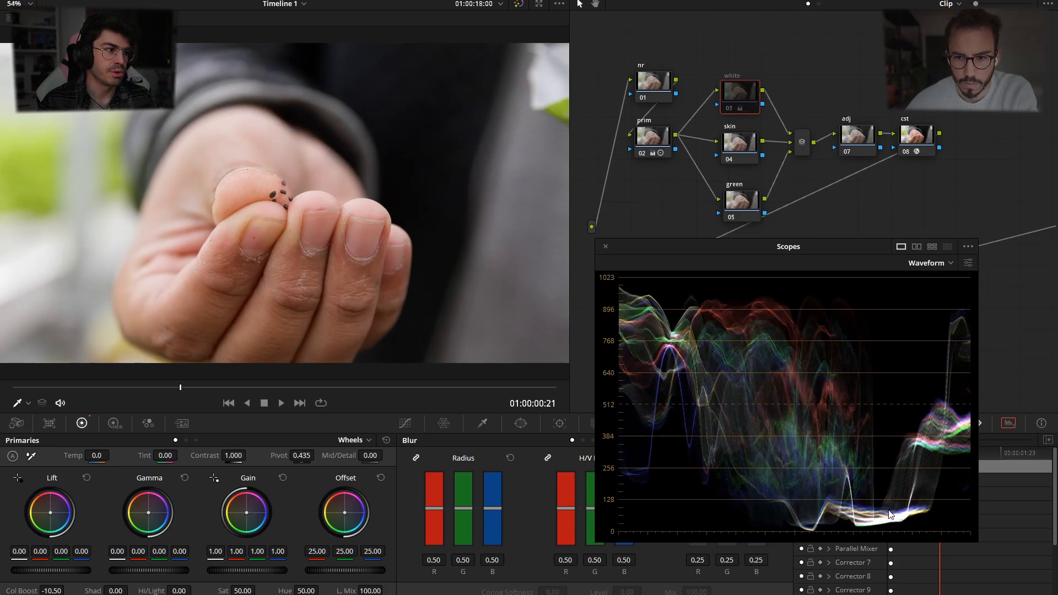
{"action": "key", "text": "ctrl+d"}
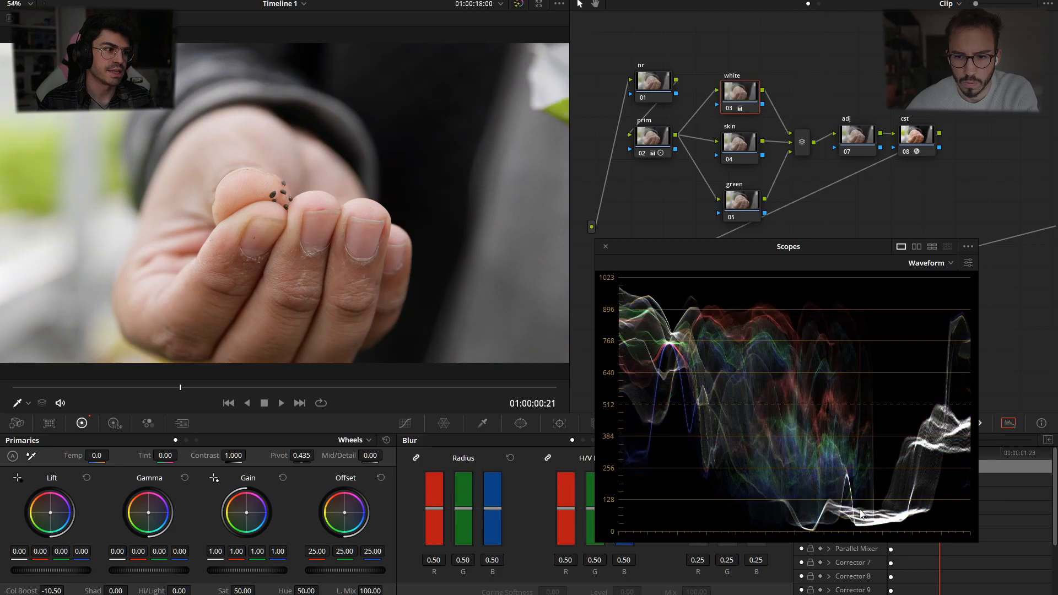
{"action": "key", "text": "ctrl+d"}
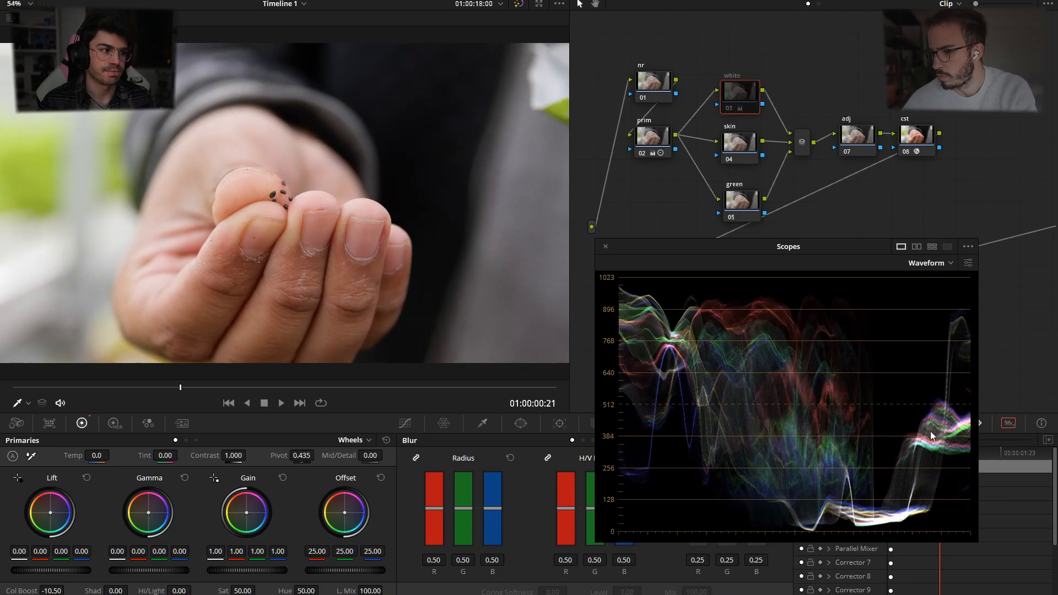
{"action": "key", "text": "ctrl+d"}
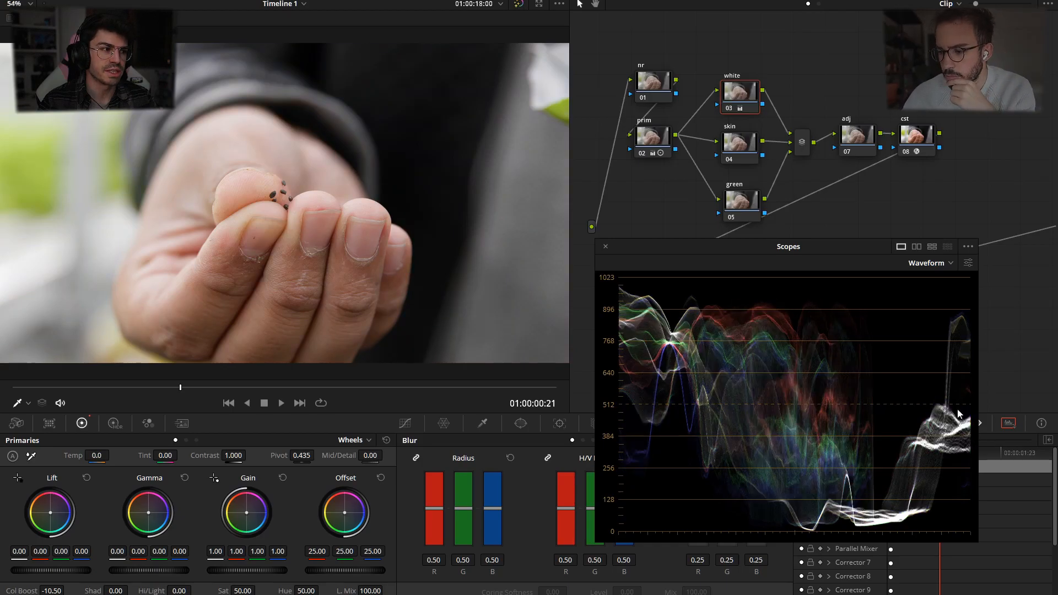
{"action": "key", "text": "ctrl+d"}
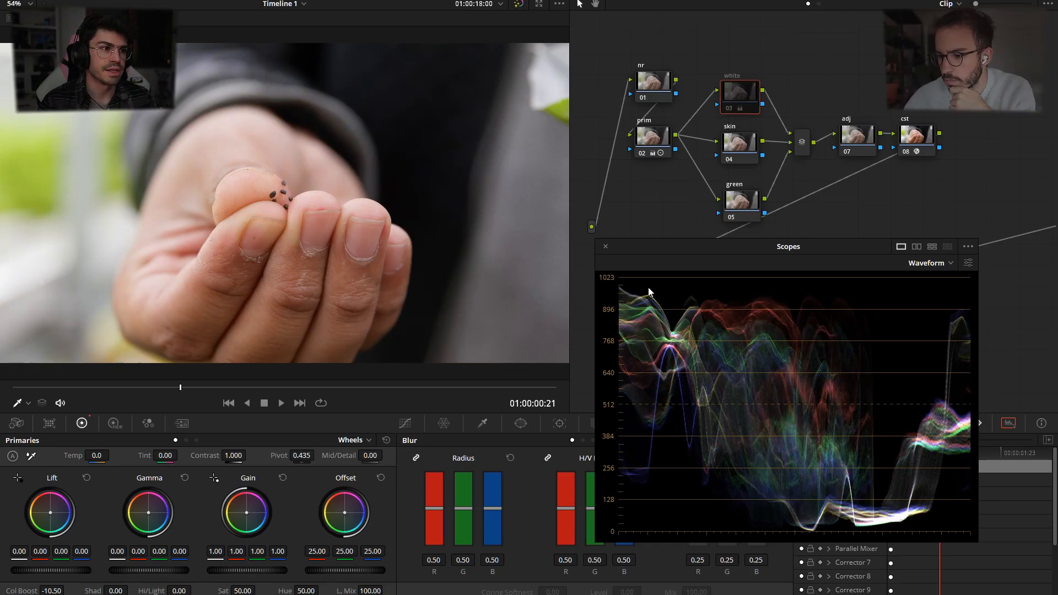
{"action": "key", "text": "ctrl+d"}
{"action": "key", "text": "ctrl+d"}
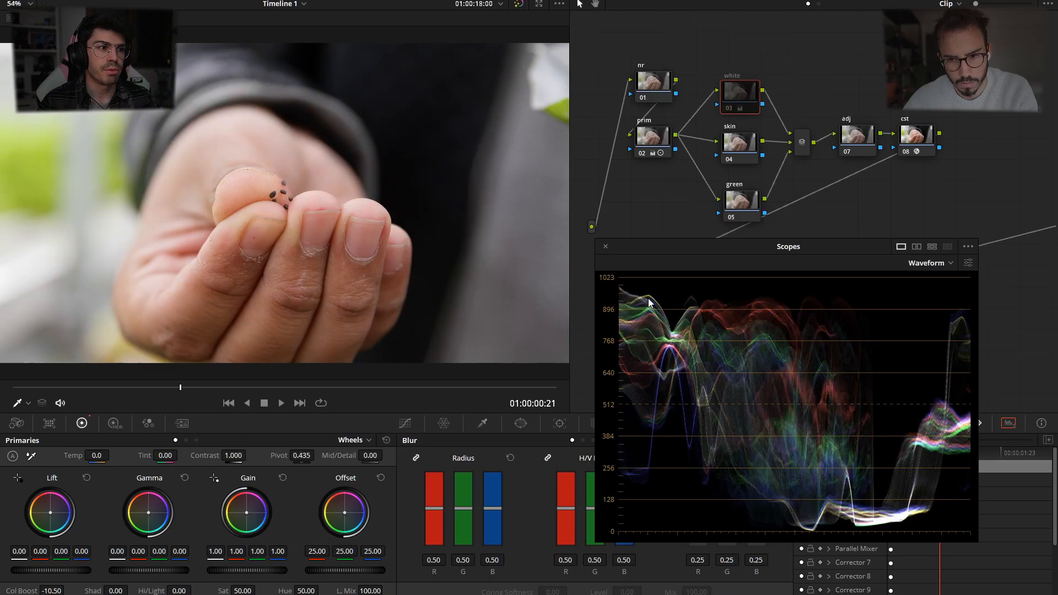
{"action": "key", "text": "ctrl+d"}
{"action": "key", "text": "ctrl+d"}
{"action": "key", "text": "ctrl+d"}
{"action": "key", "text": "ctrl+d"}
{"action": "key", "text": "ctrl+d"}
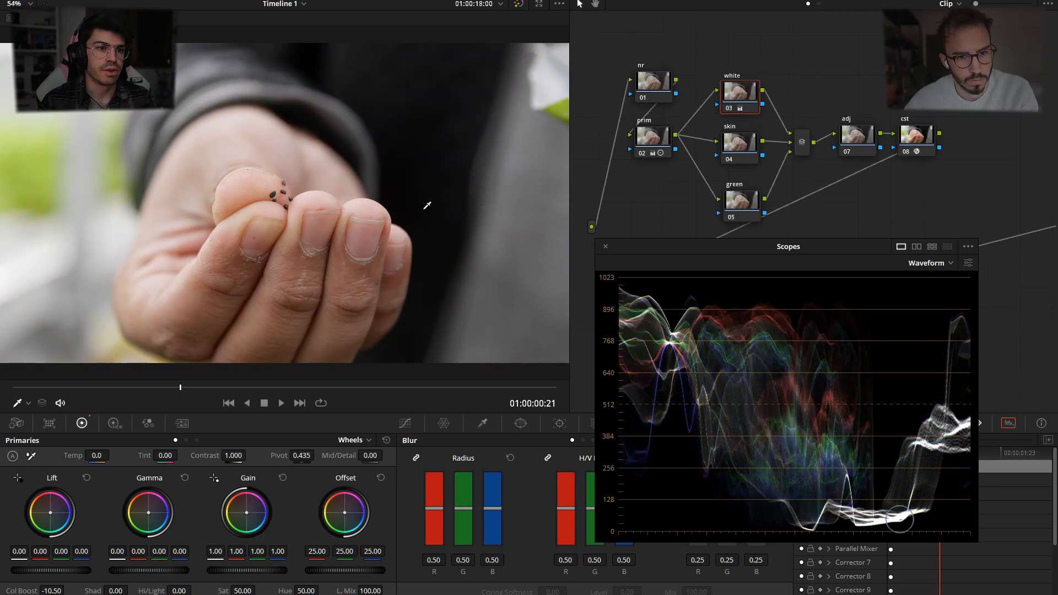
{"action": "key", "text": "ctrl+d"}
{"action": "key", "text": "ctrl+d"}
{"action": "key", "text": "ctrl+d"}
{"action": "key", "text": "ctrl+d"}
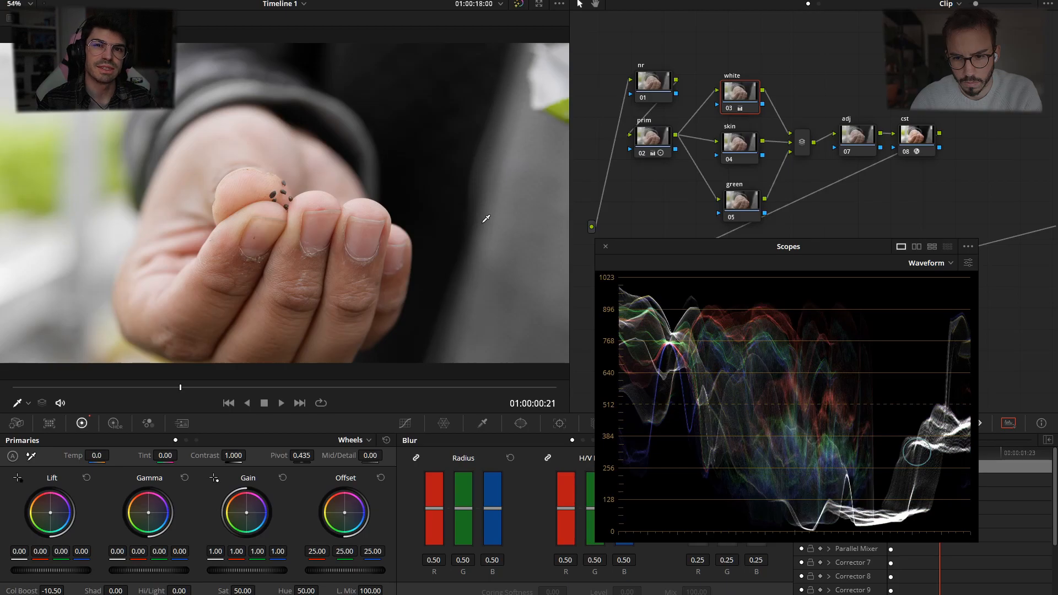
{"action": "key", "text": "ctrl+d"}
{"action": "key", "text": "ctrl+d"}
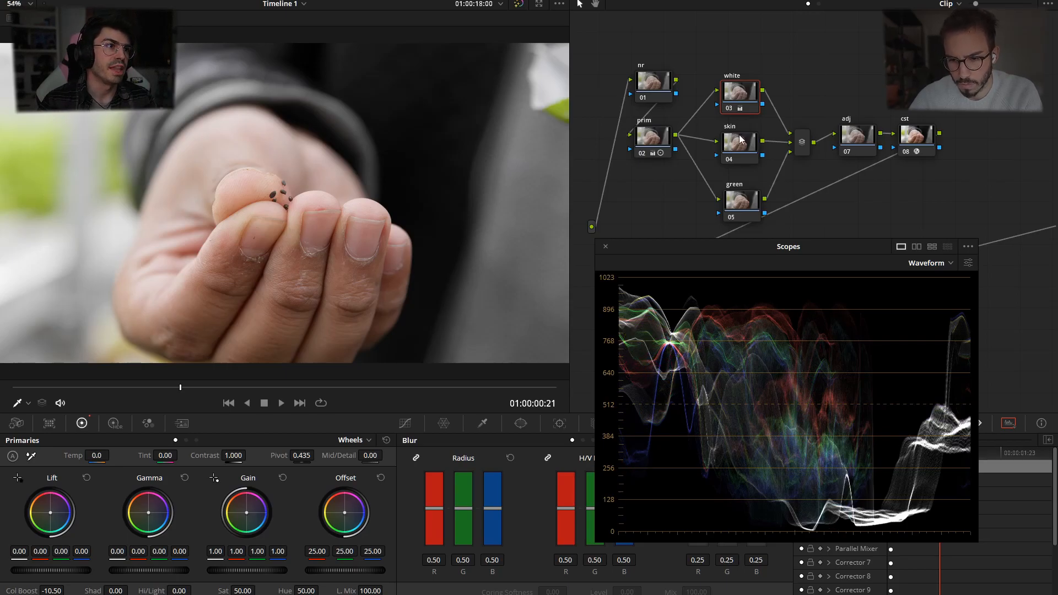
Select the skin node and close the scopes window so the whole node graph is uncovered.
{"action": "left_click_drag", "start_coordinate": [778, 248], "coordinate": [775, 298]}
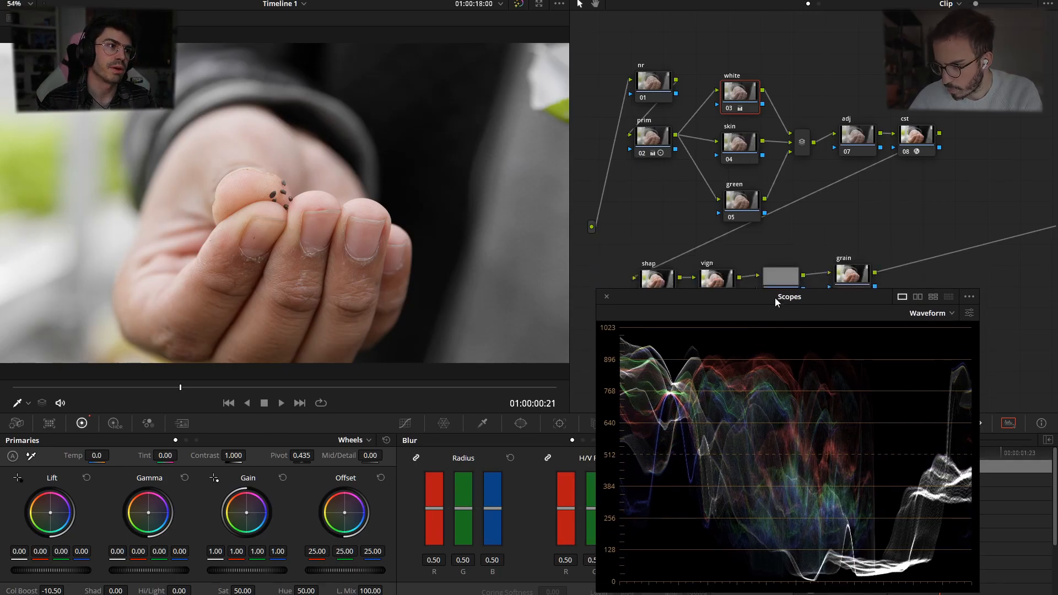
{"action": "left_click", "coordinate": [744, 150]}
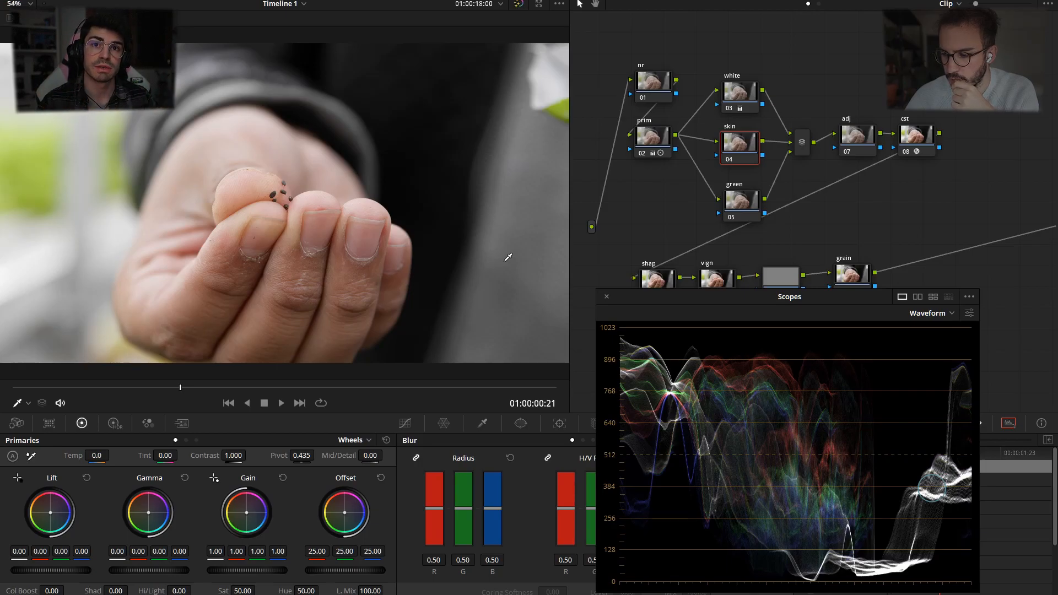
{"action": "left_click_drag", "start_coordinate": [756, 296], "coordinate": [600, 214]}
{"action": "key", "text": "ctrl+shift+w"}
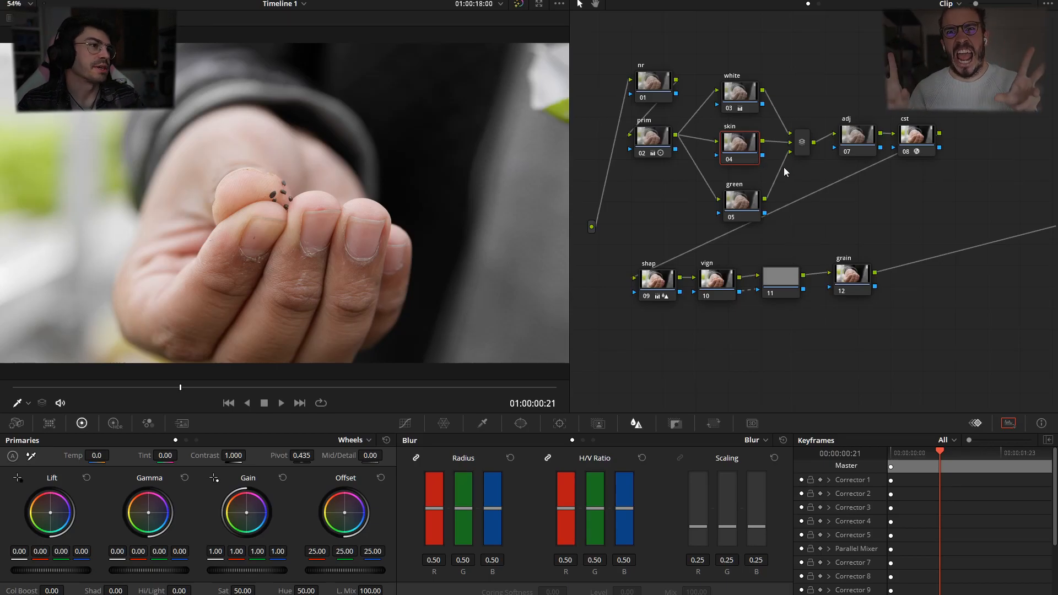
With Highlight on, sample the hand's skin with the HSL Qualifier on the skin node and add the missed area near the palm's edge.
{"action": "left_click", "coordinate": [484, 424]}
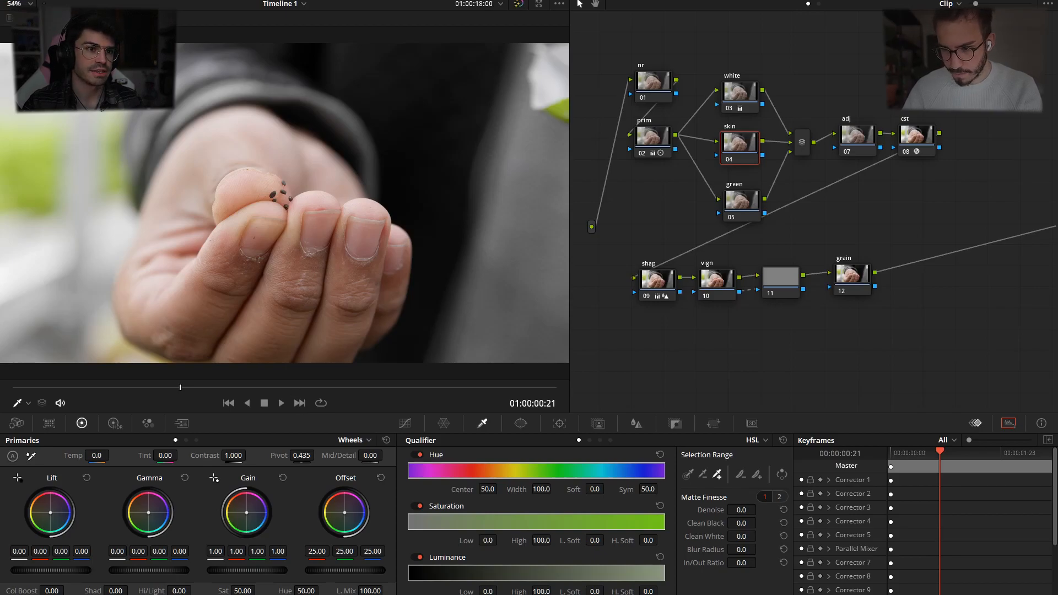
{"action": "key", "text": "shift+h"}
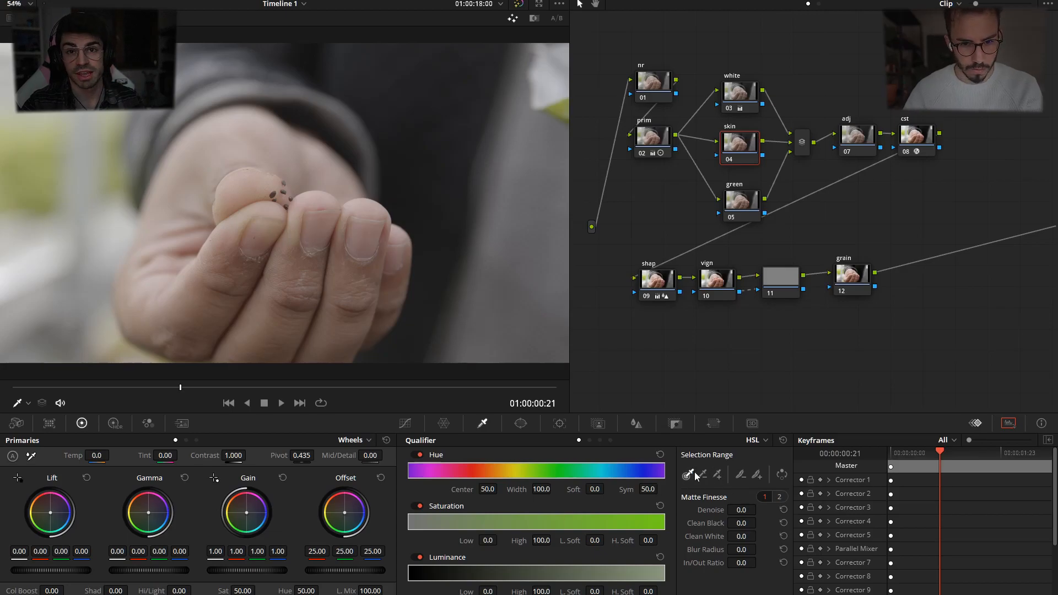
{"action": "left_click", "coordinate": [294, 284]}
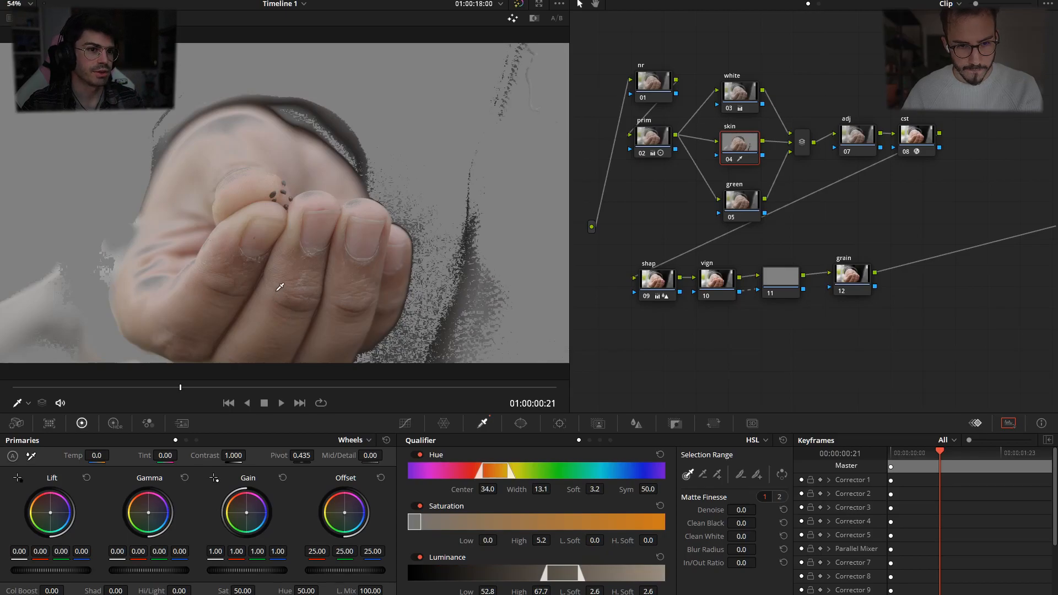
{"action": "left_click", "coordinate": [716, 477]}
{"action": "left_click", "coordinate": [168, 291]}
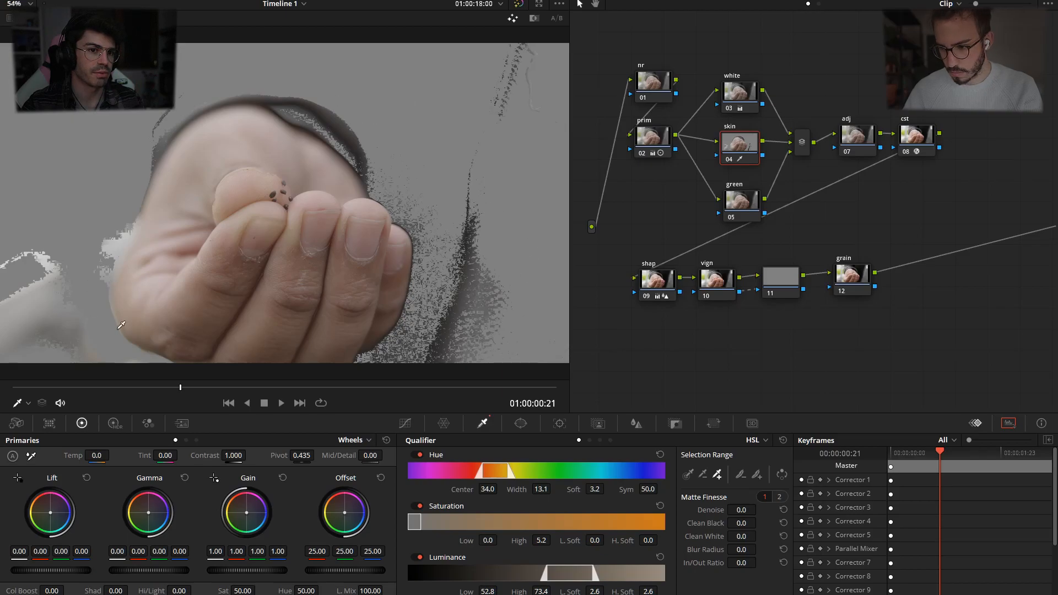
Set the skin qualifier's Luminance Low to 55.0, High to 69.3 and L. Soft to 2.2, and Hue Center to 35.9 with Width 12.6.
{"action": "left_click_drag", "start_coordinate": [487, 591], "coordinate": [501, 591]}
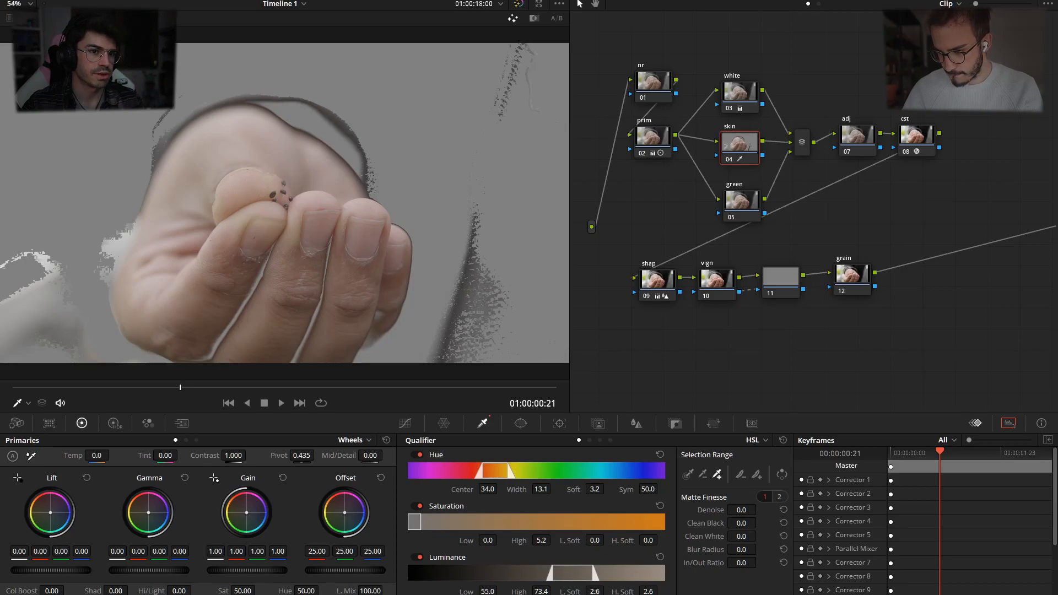
{"action": "left_click_drag", "start_coordinate": [607, 591], "coordinate": [521, 592]}
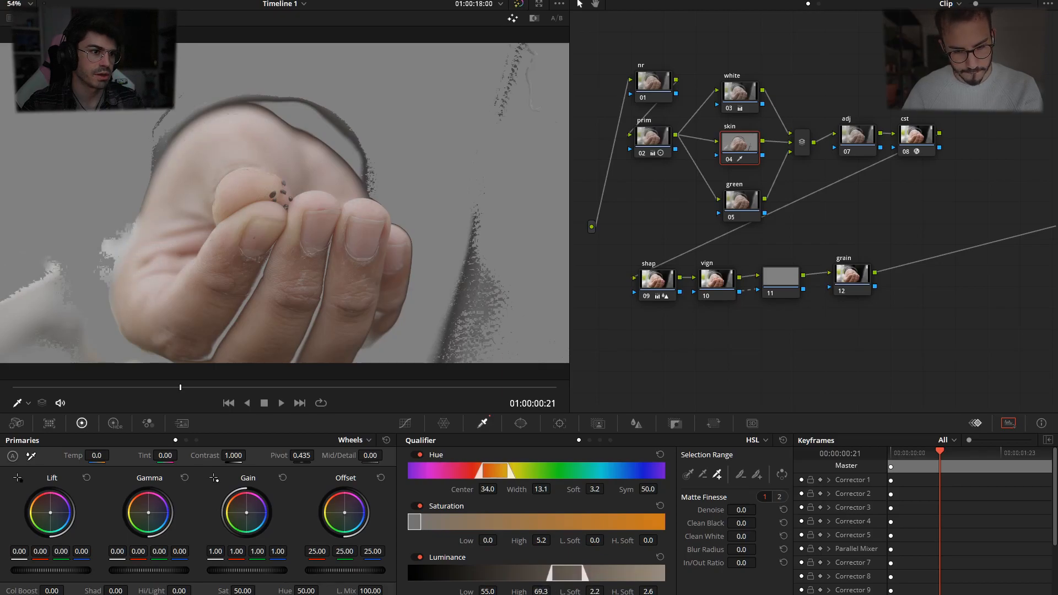
{"action": "left_click_drag", "start_coordinate": [486, 489], "coordinate": [555, 488]}
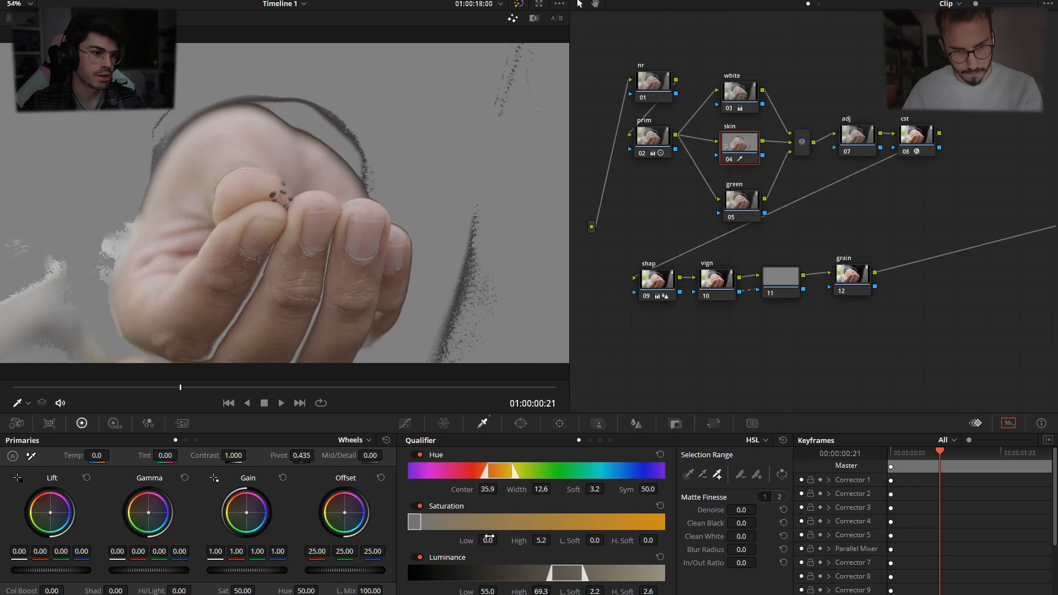
Set the qualifier's Saturation Low to 0.8, L. Soft 1.5 and H. Soft 0.8, Clean Black 8.9 and Clean White 9.9, and turn off Highlight.
{"action": "left_click_drag", "start_coordinate": [489, 539], "coordinate": [500, 540]}
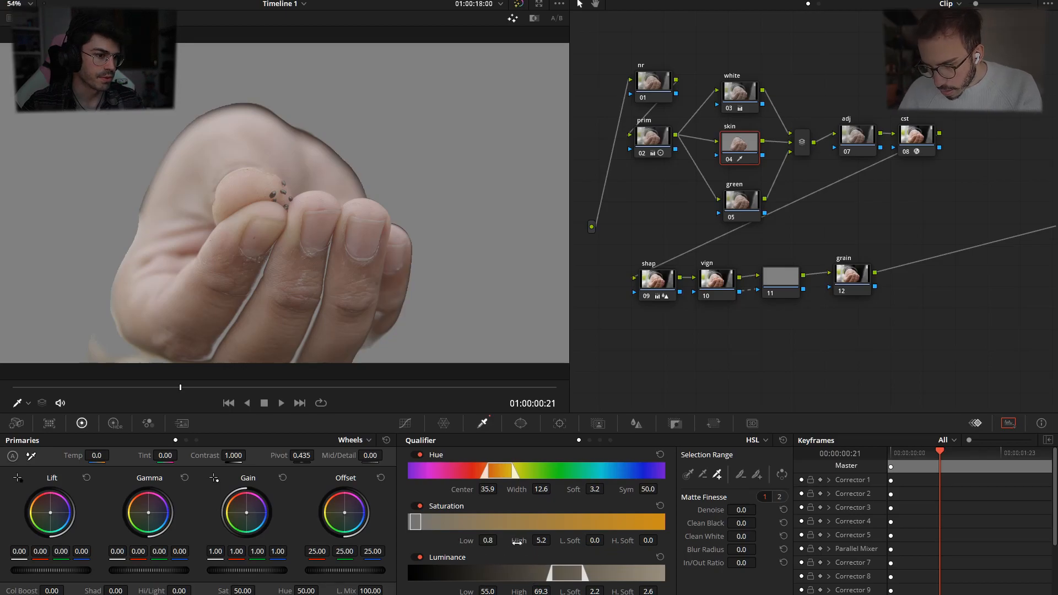
{"action": "left_click_drag", "start_coordinate": [591, 541], "coordinate": [600, 541]}
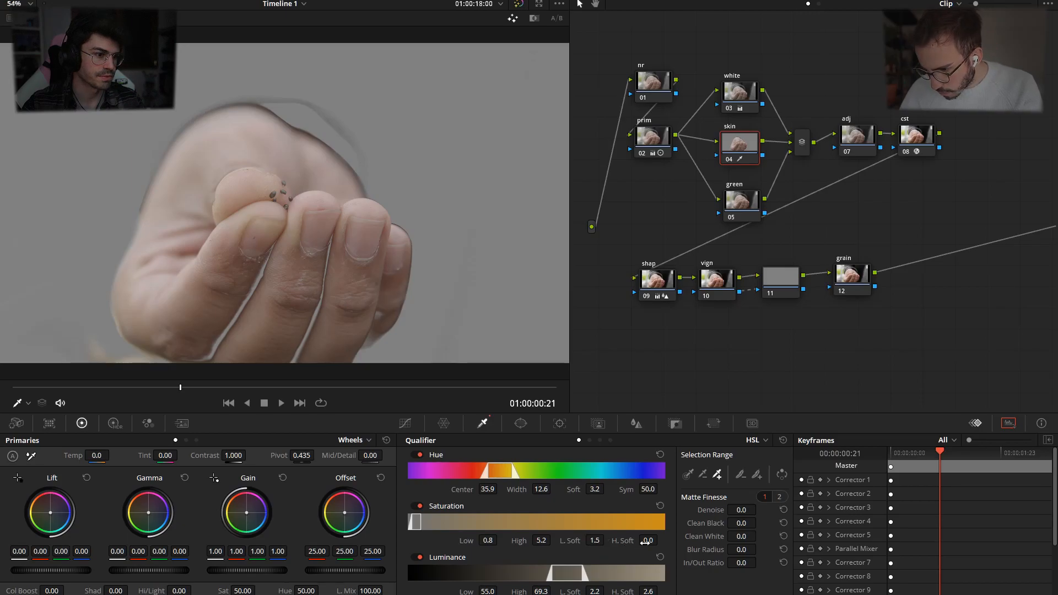
{"action": "left_click_drag", "start_coordinate": [648, 541], "coordinate": [654, 541]}
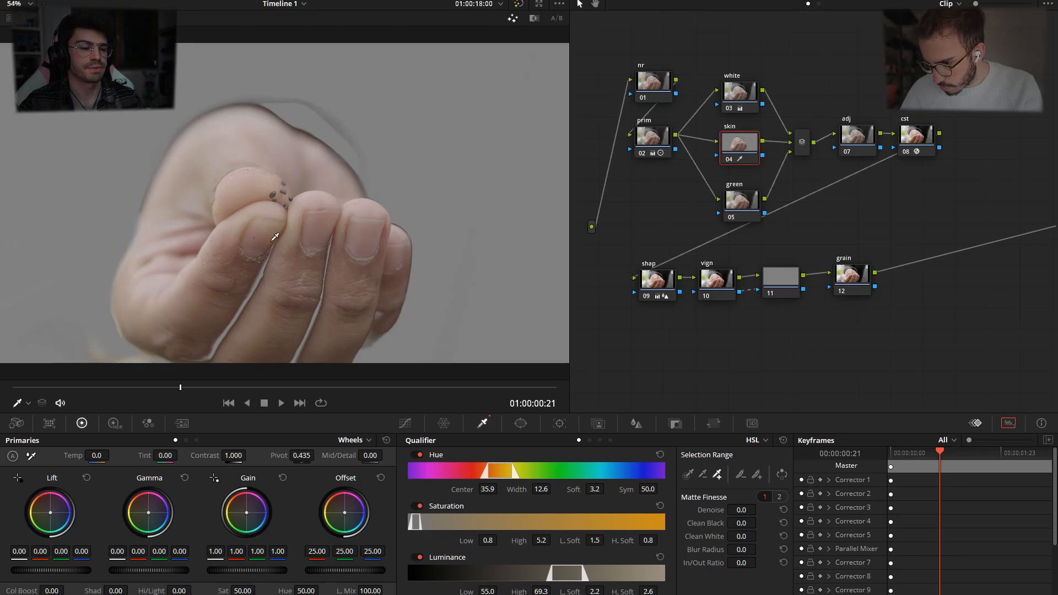
{"action": "left_click_drag", "start_coordinate": [742, 523], "coordinate": [760, 523]}
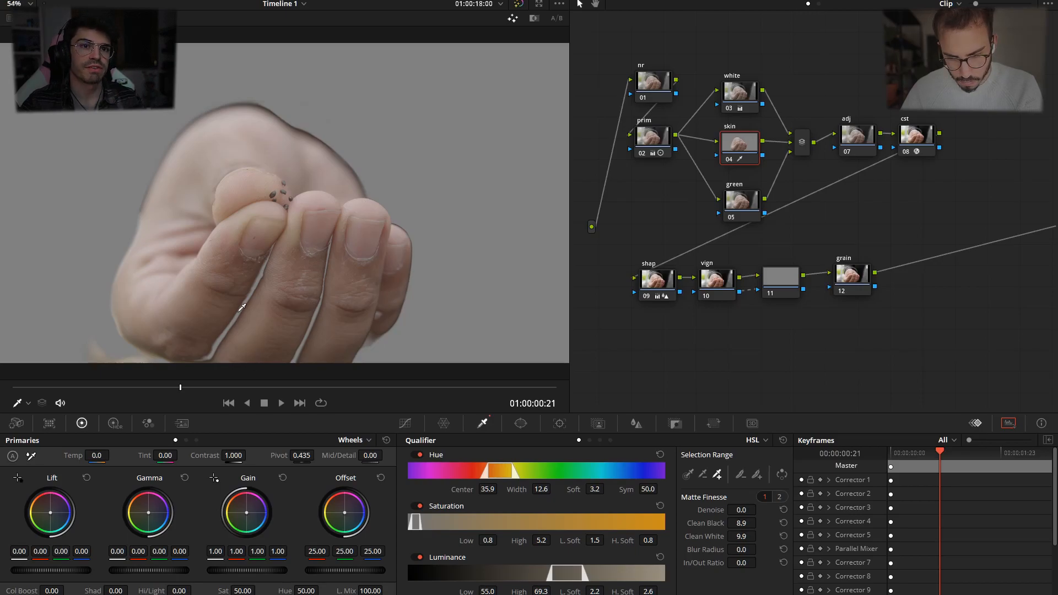
{"action": "key", "text": "shift+h"}
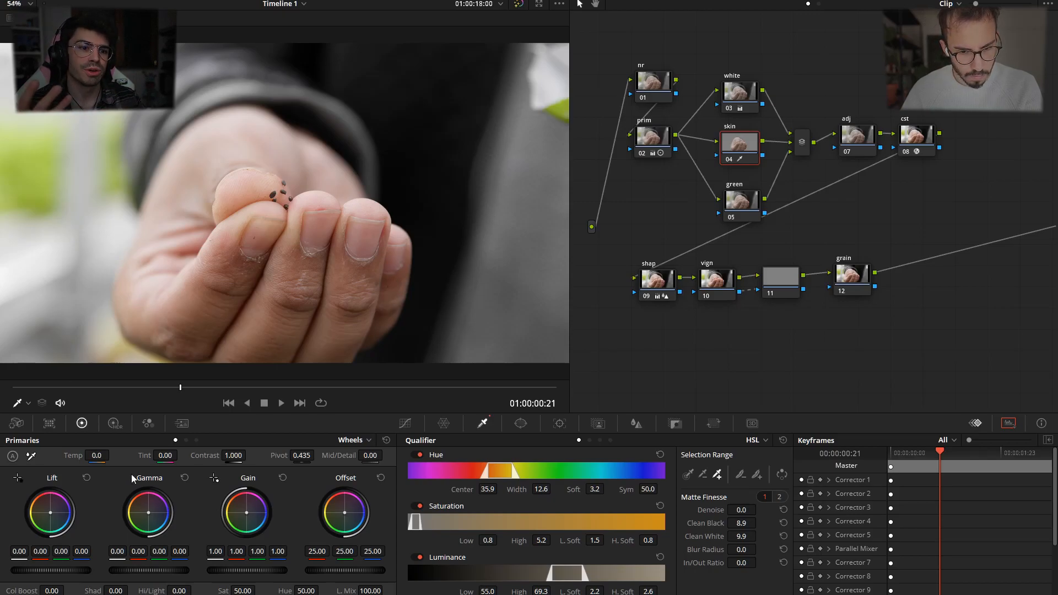
Show the Vectorscope over the node graph and push the skin node's Gamma wheel slightly toward orange, with red 0.01 and blue -0.01.
{"action": "left_click_drag", "start_coordinate": [238, 591], "coordinate": [226, 593]}
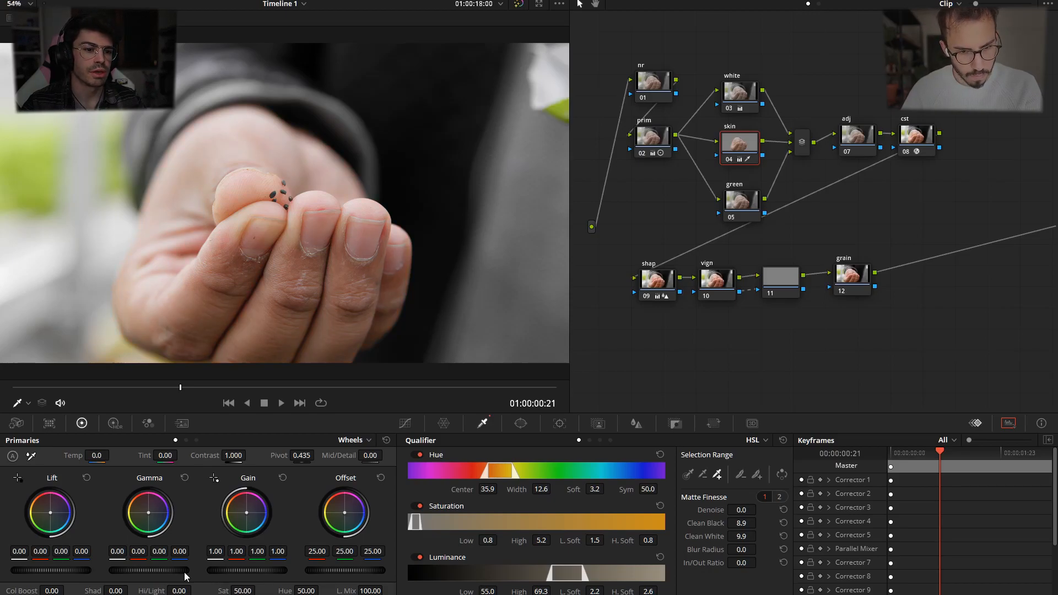
{"action": "key", "text": "ctrl+shift+w"}
{"action": "left_click_drag", "start_coordinate": [321, 193], "coordinate": [735, 208]}
{"action": "left_click", "coordinate": [911, 217]}
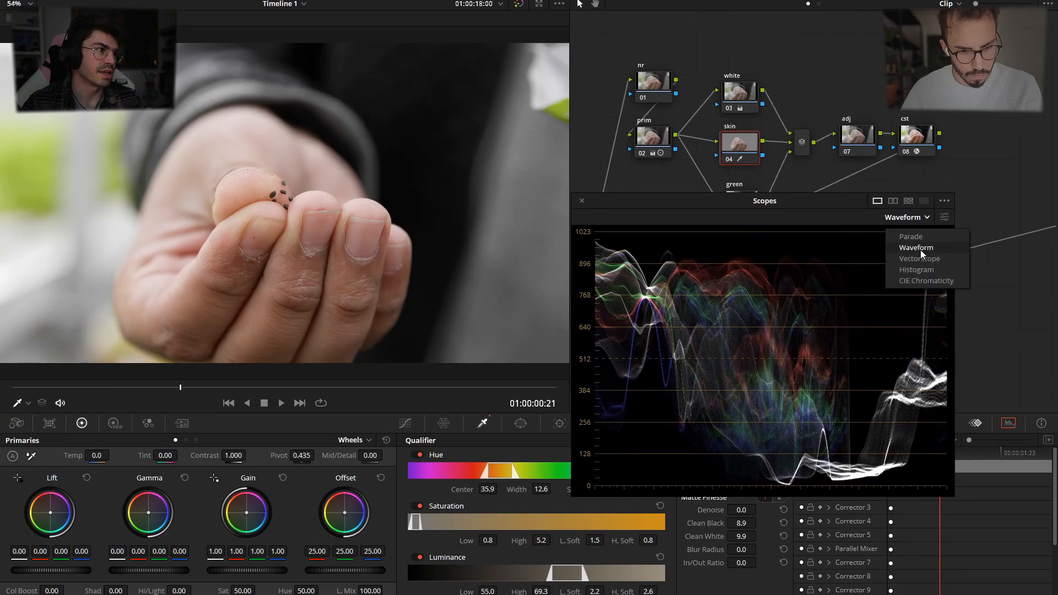
{"action": "left_click", "coordinate": [919, 259]}
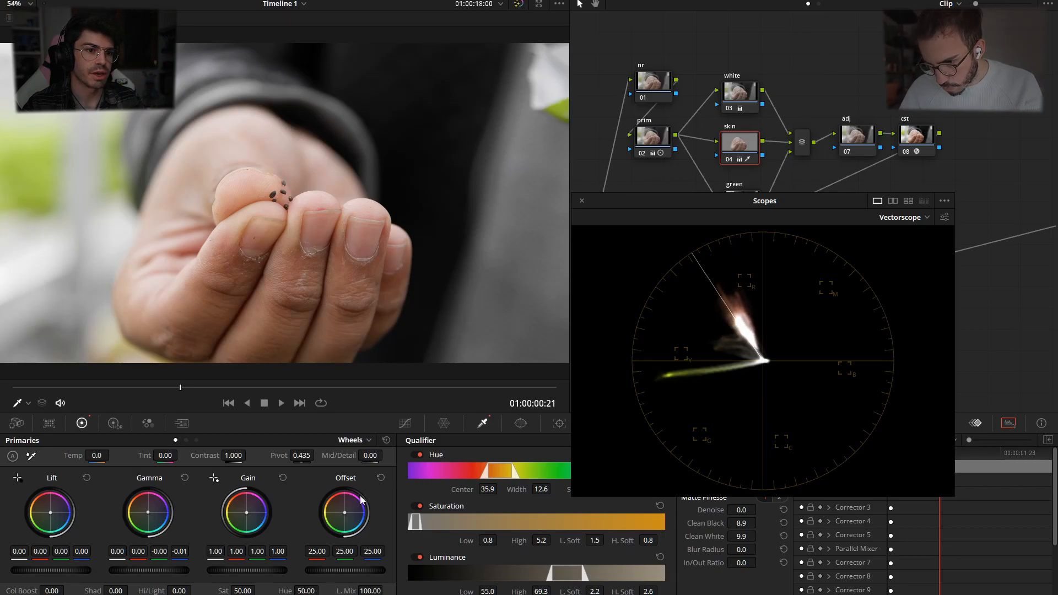
{"action": "left_click_drag", "start_coordinate": [157, 521], "coordinate": [156, 521]}
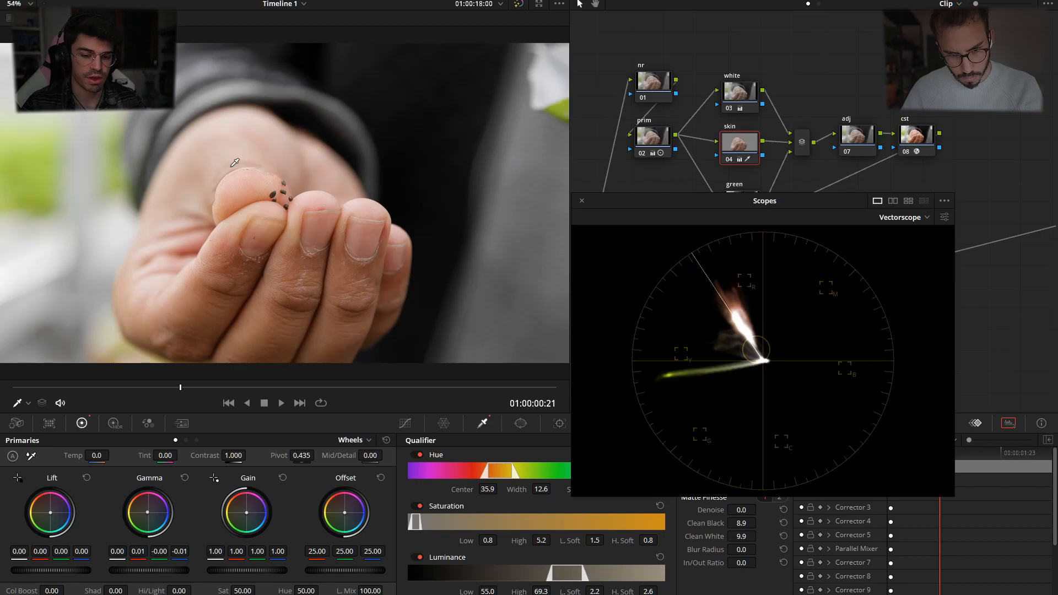
Disable and re-enable the skin node repeatedly to compare the hand's skin tone in the viewer and on the Vectorscope.
{"action": "key", "text": "ctrl+d"}
{"action": "key", "text": "ctrl+d"}
{"action": "key", "text": "ctrl+d"}
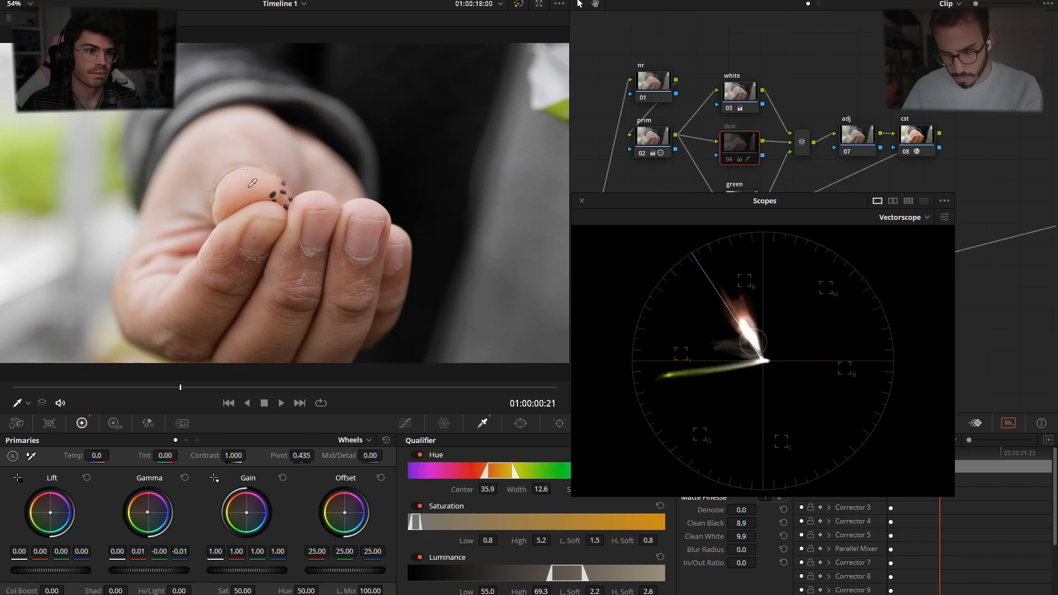
{"action": "key", "text": "ctrl+d"}
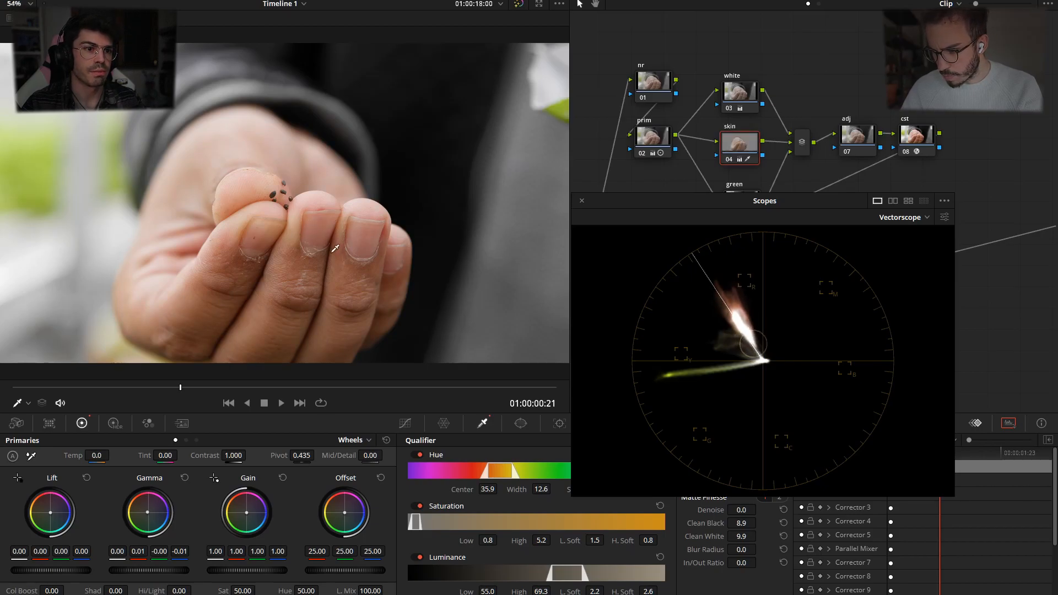
{"action": "key", "text": "ctrl+d"}
{"action": "key", "text": "ctrl+d"}
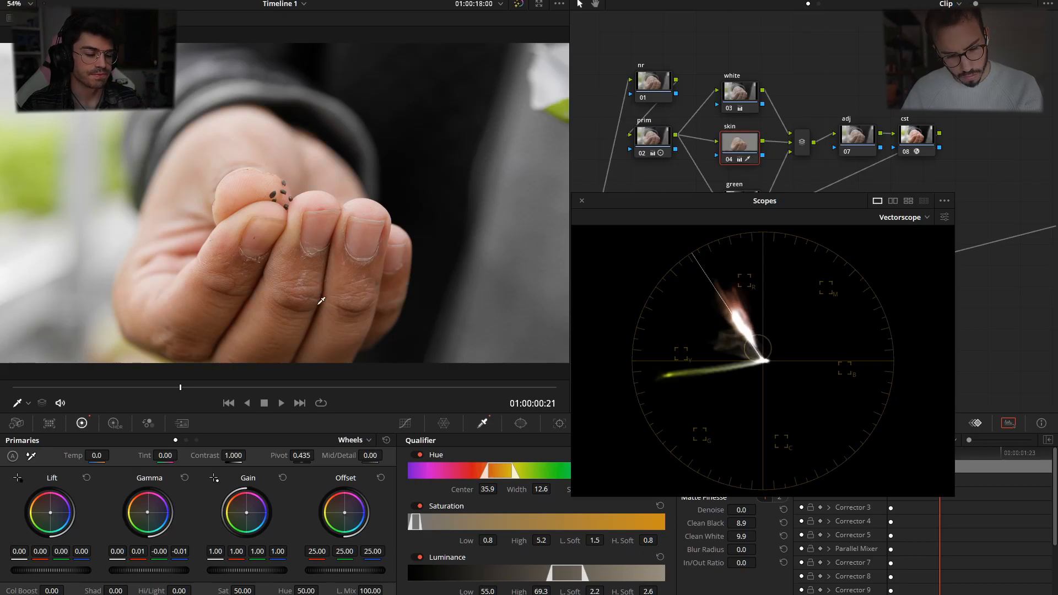
{"action": "key", "text": "ctrl+d"}
{"action": "key", "text": "ctrl+d"}
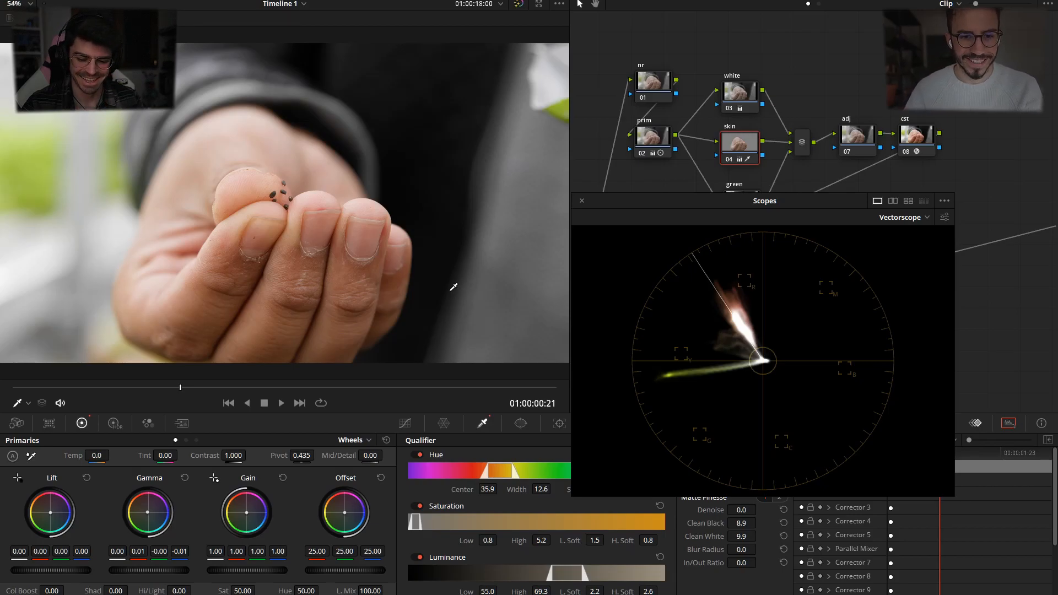
{"action": "key", "text": "ctrl+d"}
{"action": "key", "text": "ctrl+d"}
{"action": "key", "text": "ctrl+d"}
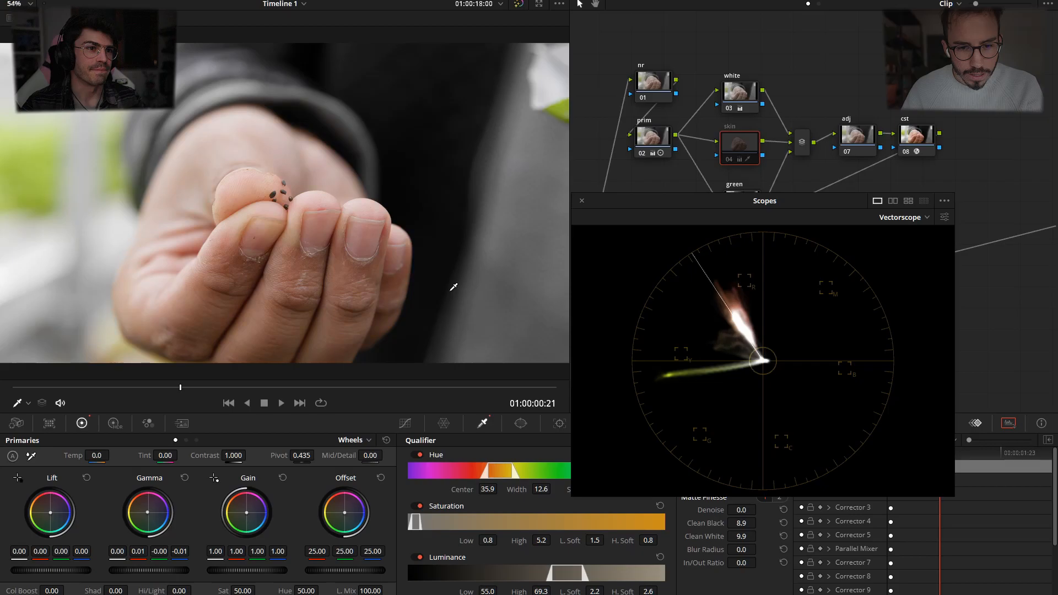
{"action": "key", "text": "ctrl+d"}
{"action": "key", "text": "ctrl+d"}
{"action": "key", "text": "ctrl+d"}
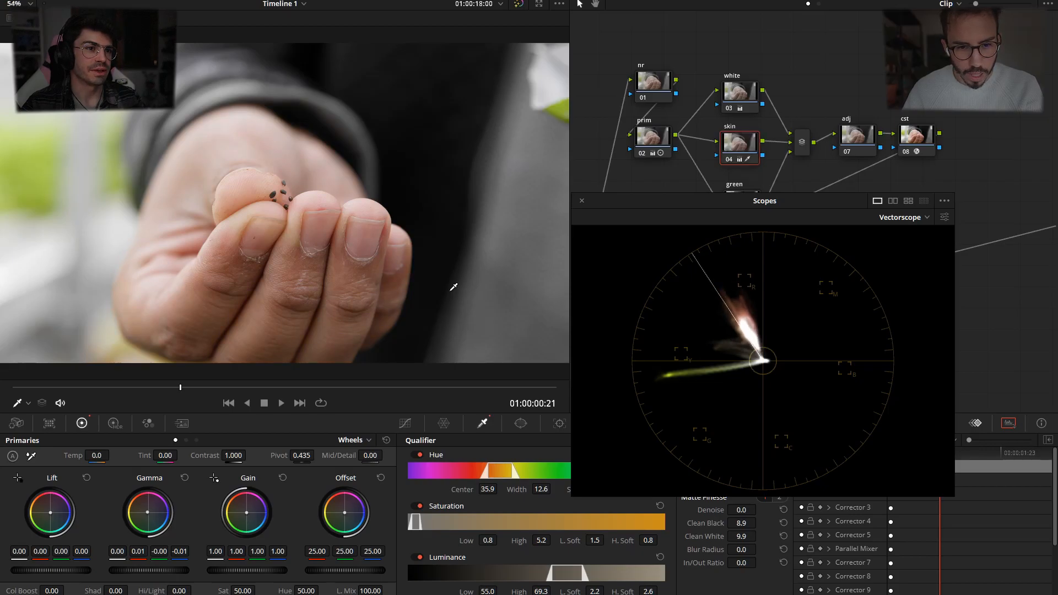
{"action": "key", "text": "ctrl+d"}
{"action": "key", "text": "ctrl+d"}
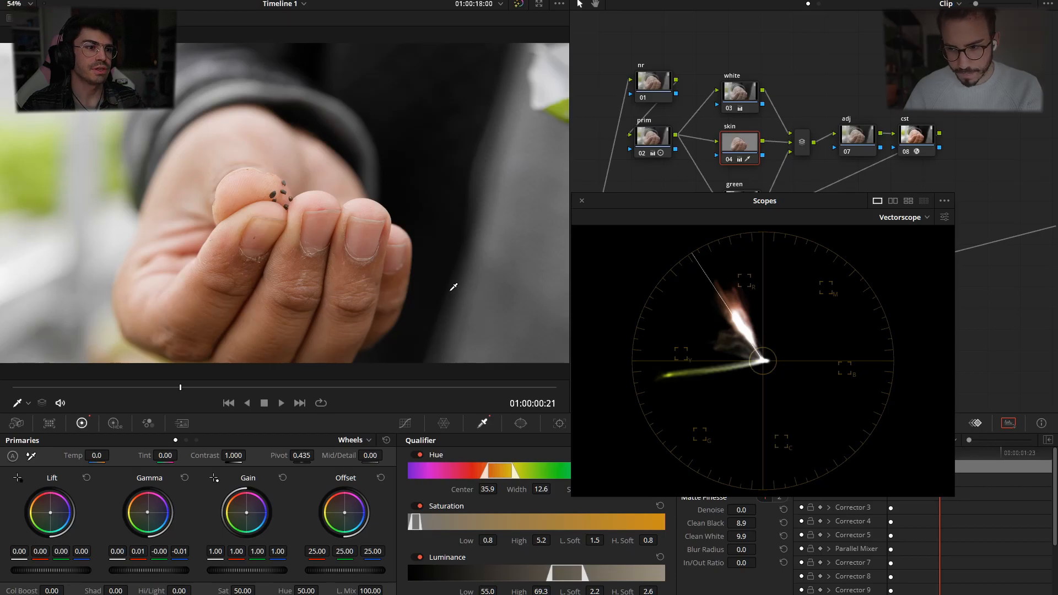
{"action": "key", "text": "ctrl+d"}
{"action": "key", "text": "ctrl+d"}
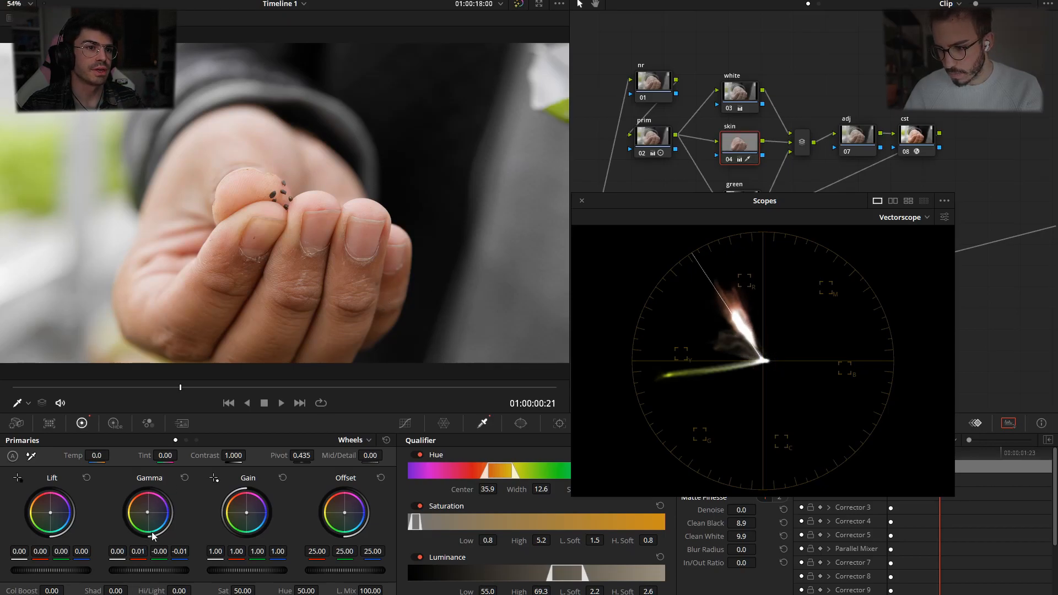
{"action": "key", "text": "ctrl+d"}
{"action": "key", "text": "ctrl+d"}
{"action": "key", "text": "ctrl+d"}
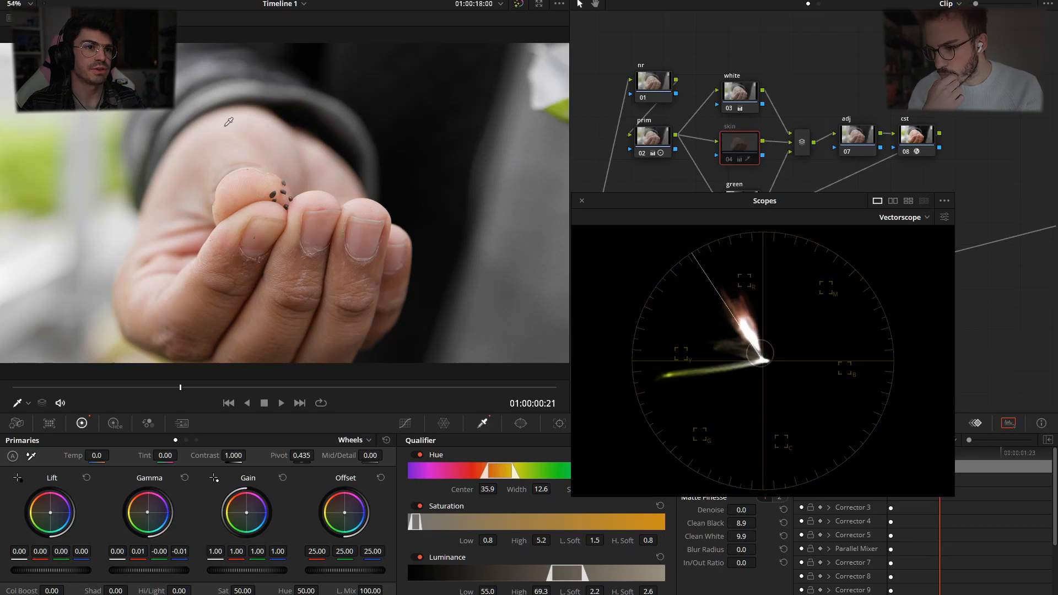
{"action": "key", "text": "ctrl+d"}
{"action": "key", "text": "ctrl+d"}
{"action": "key", "text": "ctrl+d"}
{"action": "key", "text": "ctrl+d"}
{"action": "key", "text": "ctrl+d"}
{"action": "key", "text": "ctrl+d"}
{"action": "key", "text": "ctrl+d"}
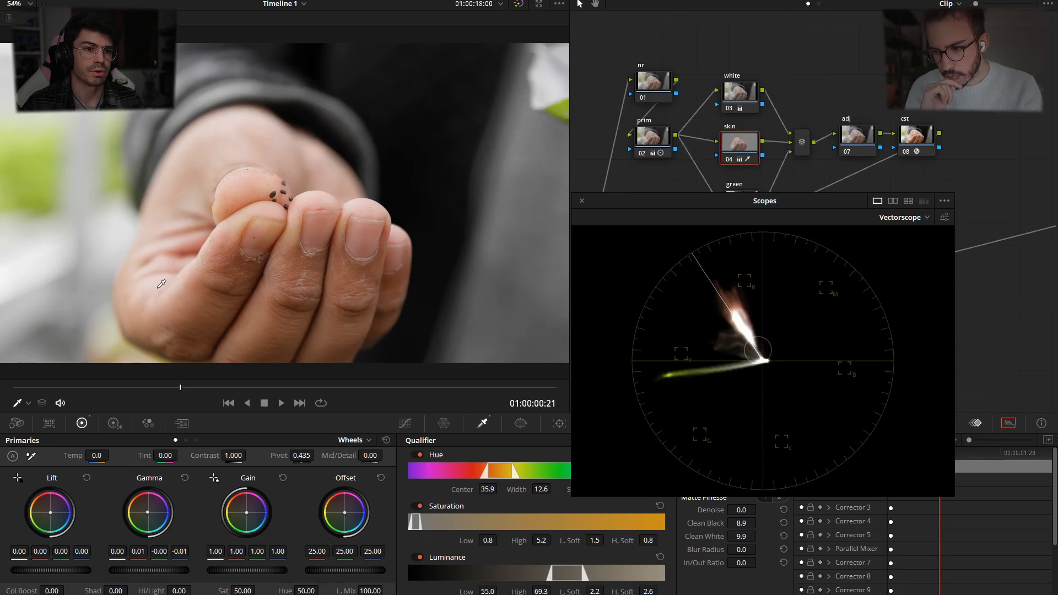
Examine the isolated skin against the Vectorscope's skin tone line using Highlight, turn Highlight off and close the scopes.
{"action": "left_click_drag", "start_coordinate": [689, 211], "coordinate": [498, 230]}
{"action": "key", "text": "ctrl+shift+w"}
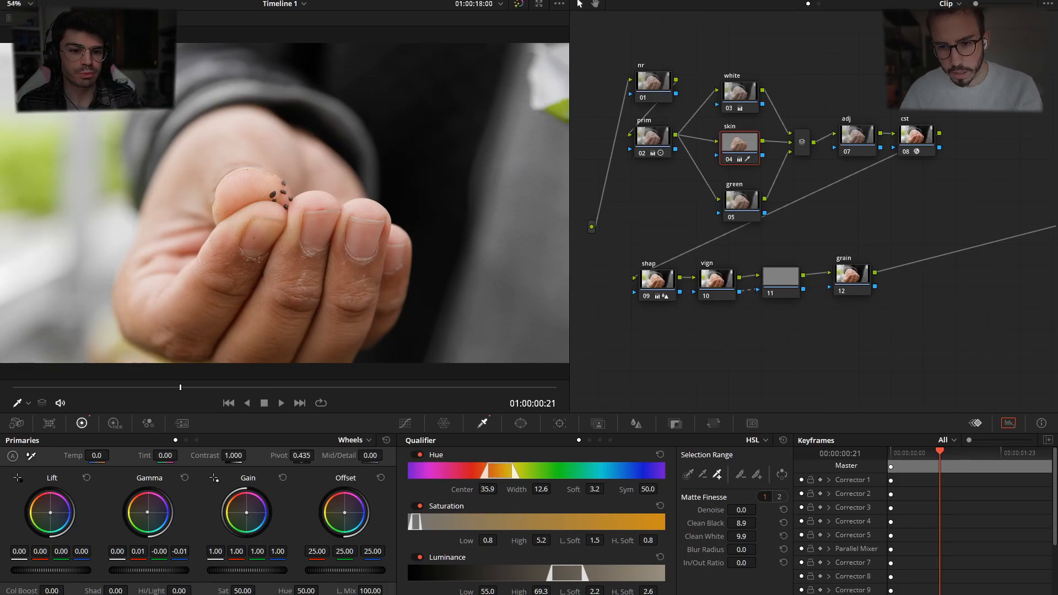
{"action": "left_click_drag", "start_coordinate": [0, 126], "coordinate": [829, 127]}
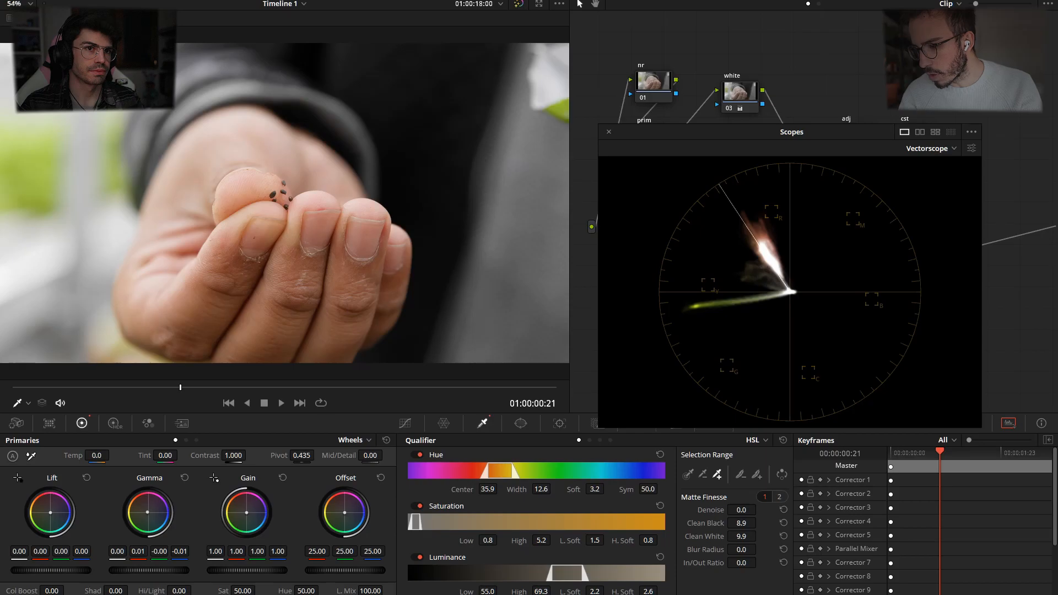
{"action": "key", "text": "shift+h"}
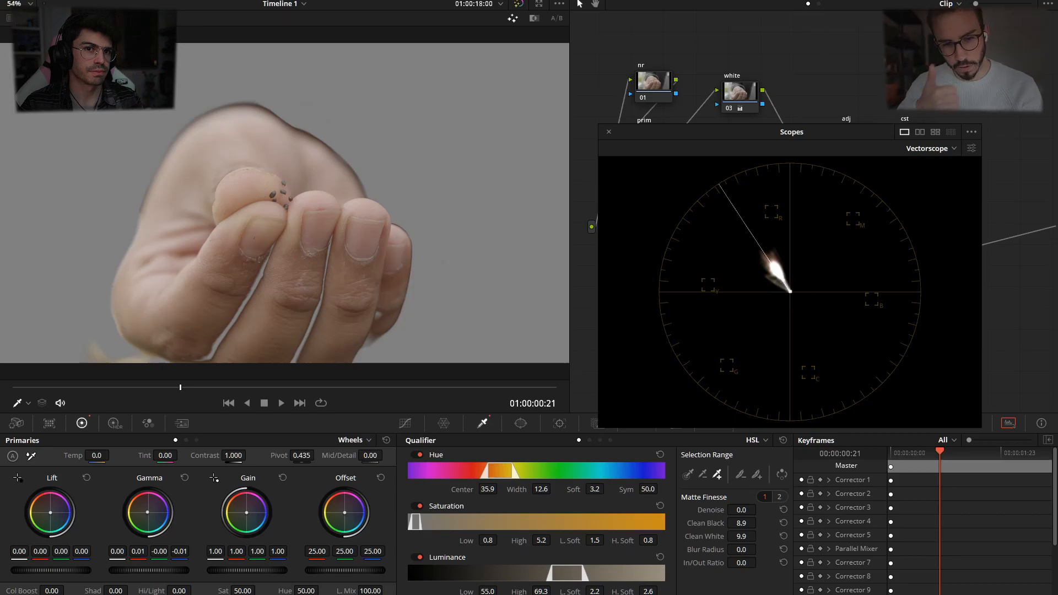
{"action": "key", "text": "shift+h"}
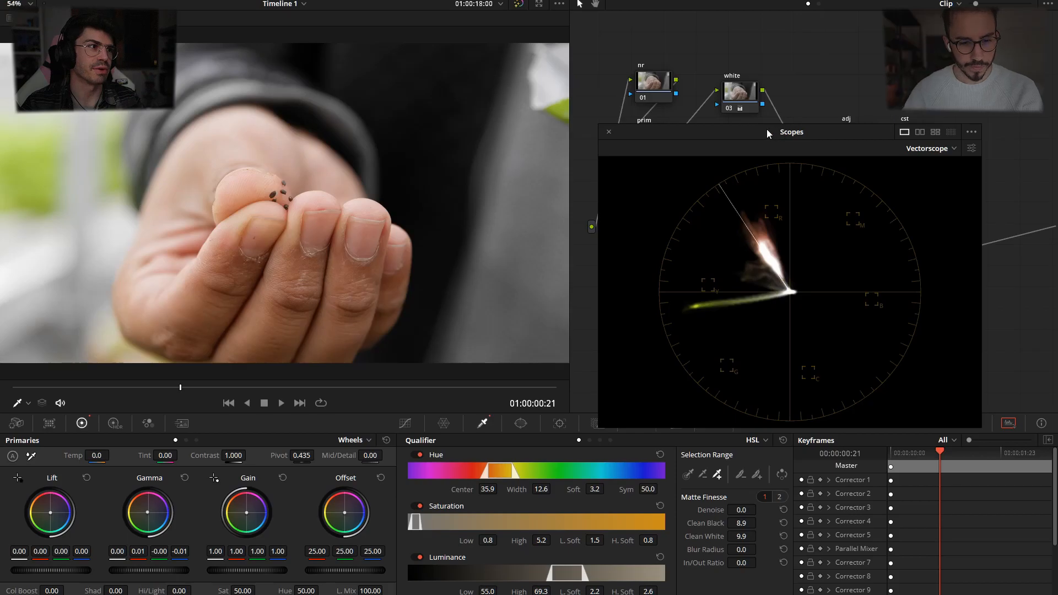
{"action": "key", "text": "ctrl+shift+w"}
Inspect the hand's blurred lower edge up close with the skin node switched off and on.
{"action": "key", "text": "shift+h"}
{"action": "key", "text": "shift+h"}
{"action": "key", "text": "shift+h"}
{"action": "key", "text": "shift+h"}
{"action": "key", "text": "shift+h"}
{"action": "key", "text": "shift+h"}
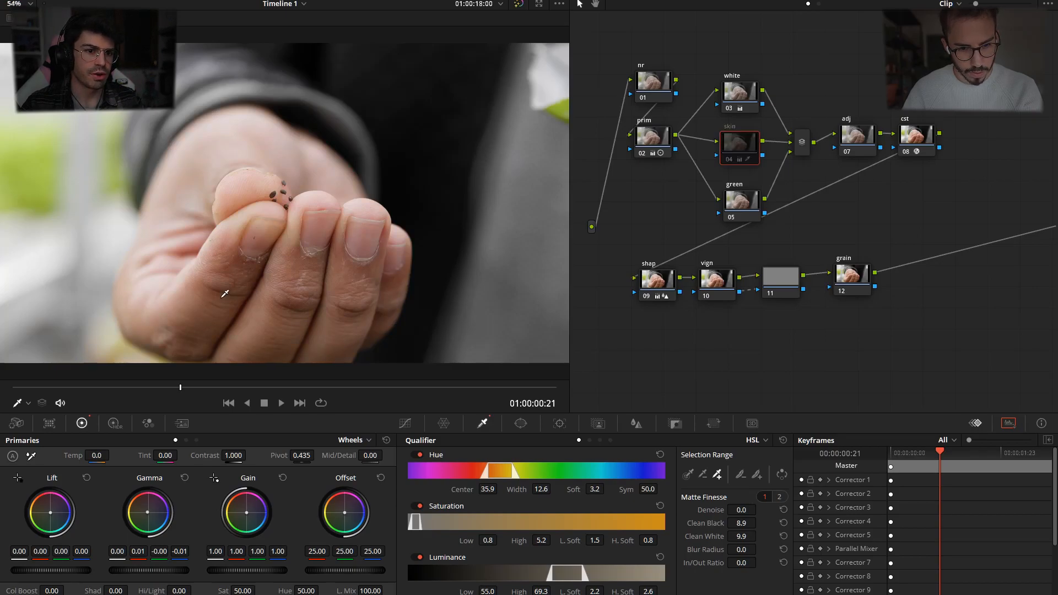
{"action": "scroll", "coordinate": [202, 321], "scroll_direction": "up", "scroll_amount": 5}
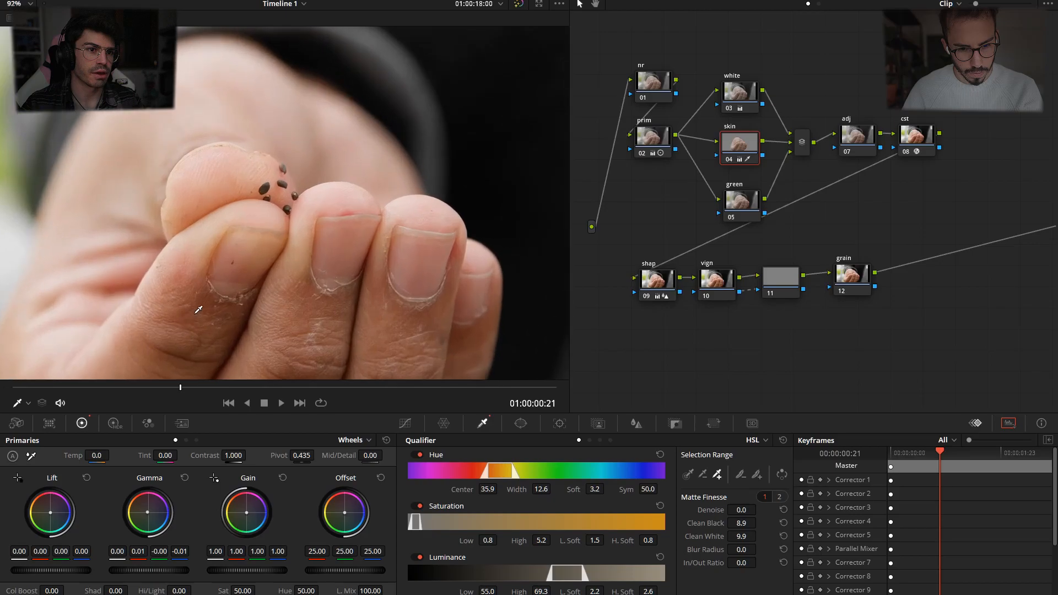
{"action": "scroll", "coordinate": [300, 267], "scroll_direction": "up", "scroll_amount": 3}
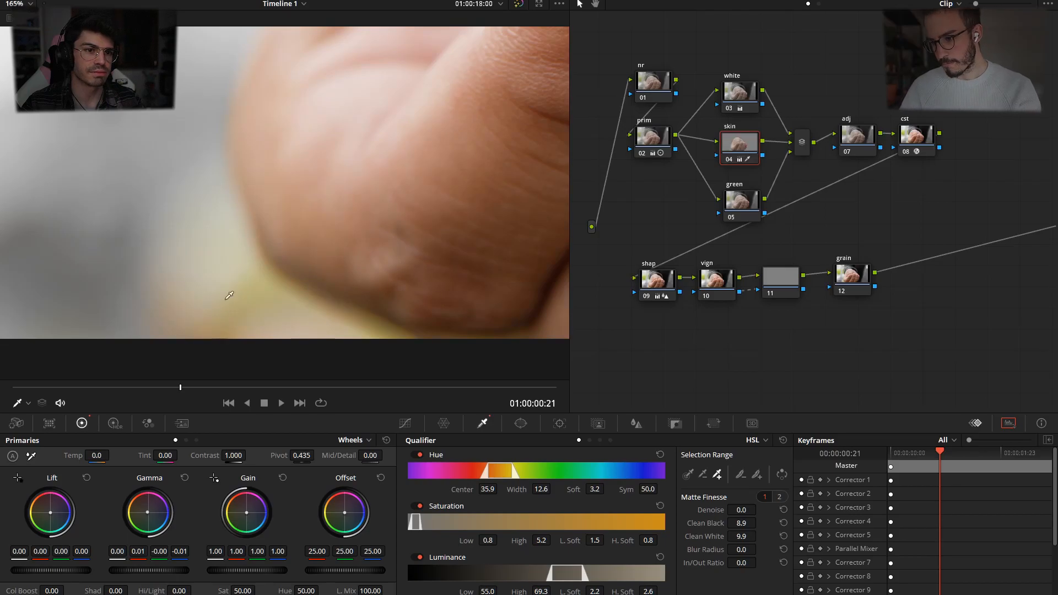
{"action": "key", "text": "ctrl+d"}
{"action": "key", "text": "ctrl+d"}
{"action": "key", "text": "ctrl+d"}
{"action": "key", "text": "ctrl+d"}
{"action": "key", "text": "ctrl+d"}
{"action": "key", "text": "ctrl+d"}
{"action": "key", "text": "ctrl+d"}
{"action": "key", "text": "ctrl+d"}
Compare the fingers and knuckles with and without the skin node at a wider view, leaving the node enabled.
{"action": "scroll", "coordinate": [206, 166], "scroll_direction": "down", "scroll_amount": 5}
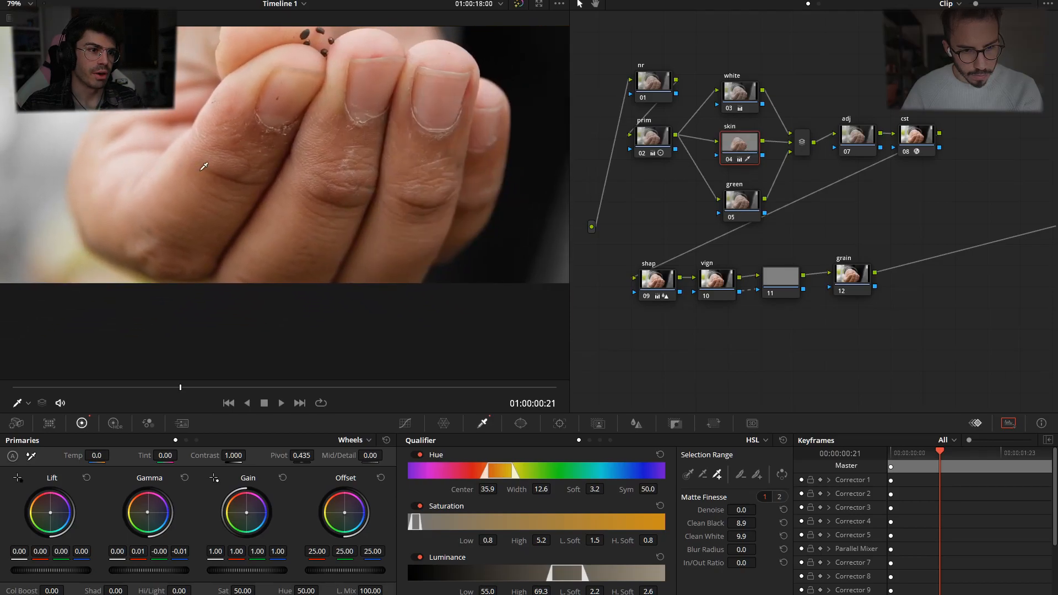
{"action": "key", "text": "ctrl+d"}
{"action": "key", "text": "ctrl+d"}
{"action": "key", "text": "ctrl+d"}
{"action": "key", "text": "ctrl+d"}
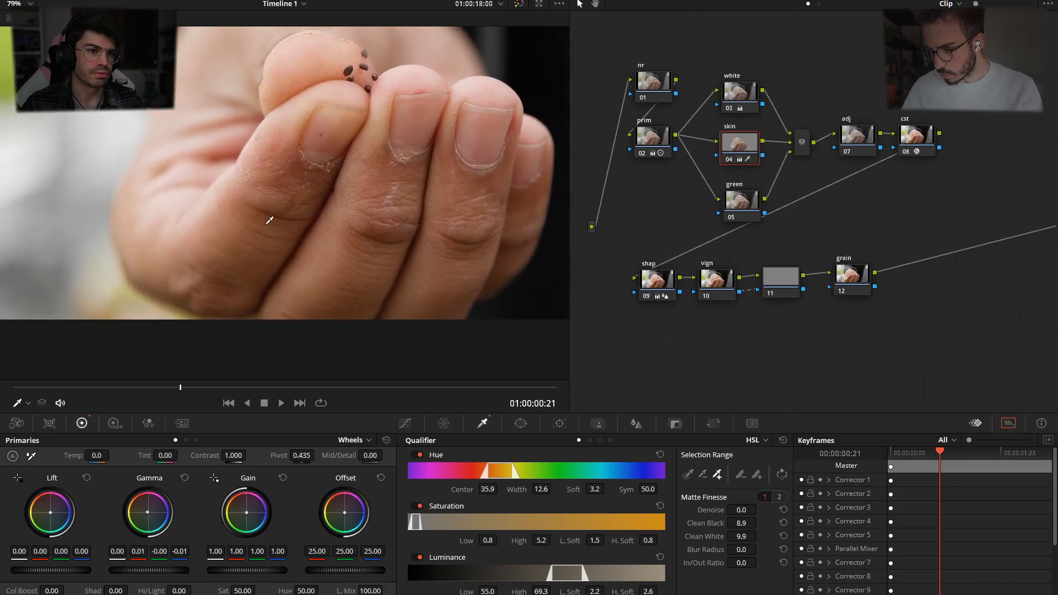
{"action": "key", "text": "ctrl+d"}
{"action": "key", "text": "ctrl+d"}
{"action": "key", "text": "ctrl+d"}
{"action": "key", "text": "ctrl+d"}
{"action": "key", "text": "ctrl+d"}
{"action": "key", "text": "ctrl+d"}
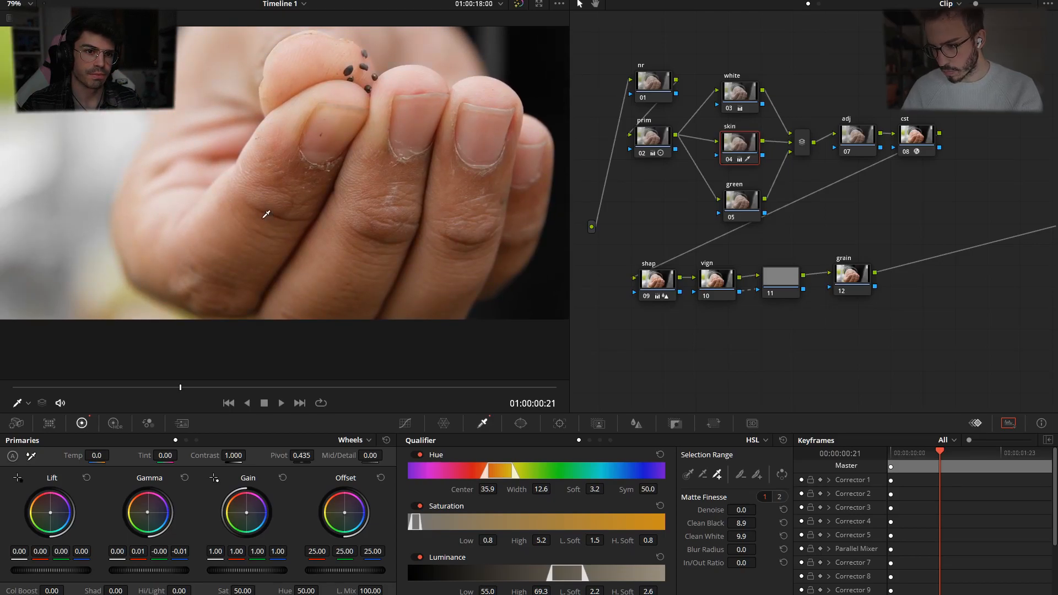
{"action": "key", "text": "ctrl+d"}
{"action": "key", "text": "ctrl+d"}
{"action": "scroll", "coordinate": [252, 224], "scroll_direction": "down", "scroll_amount": 4}
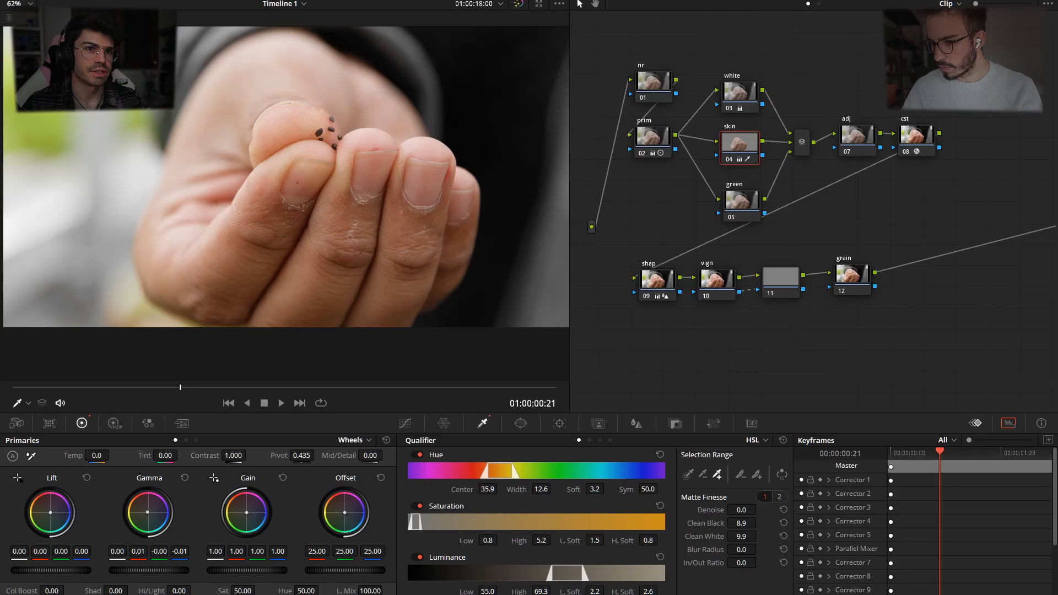
Turn on Highlight for the skin node and move the playhead to 01:00:00:02.
{"action": "key", "text": "shift+h"}
{"action": "scroll", "coordinate": [182, 204], "scroll_direction": "down", "scroll_amount": 2}
{"action": "left_click_drag", "start_coordinate": [182, 390], "coordinate": [29, 392]}
{"action": "scroll", "coordinate": [242, 253], "scroll_direction": "down", "scroll_amount": 2}
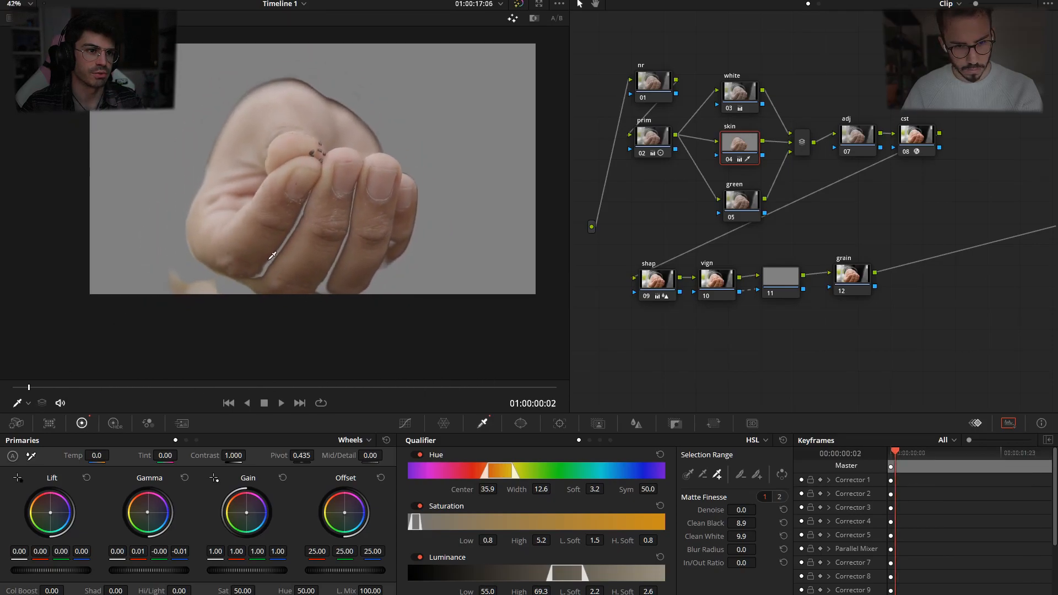
Add a circle window around the hand with Size 60.25, Aspect 54.25, Pan 49.31, Tilt 48.81 and Soft 1 at 9.75.
{"action": "left_click", "coordinate": [521, 424]}
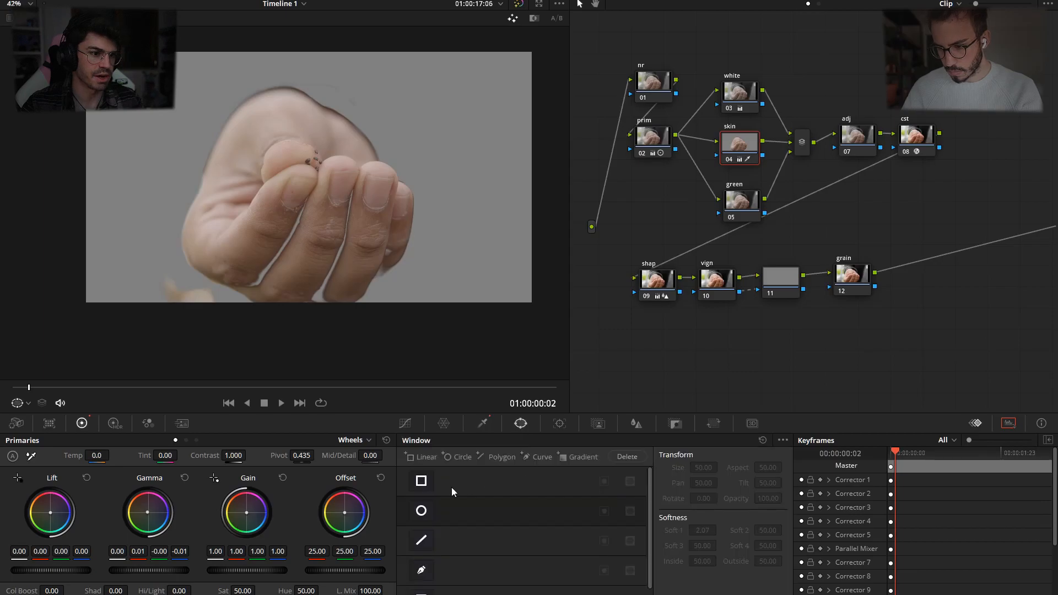
{"action": "left_click", "coordinate": [421, 510]}
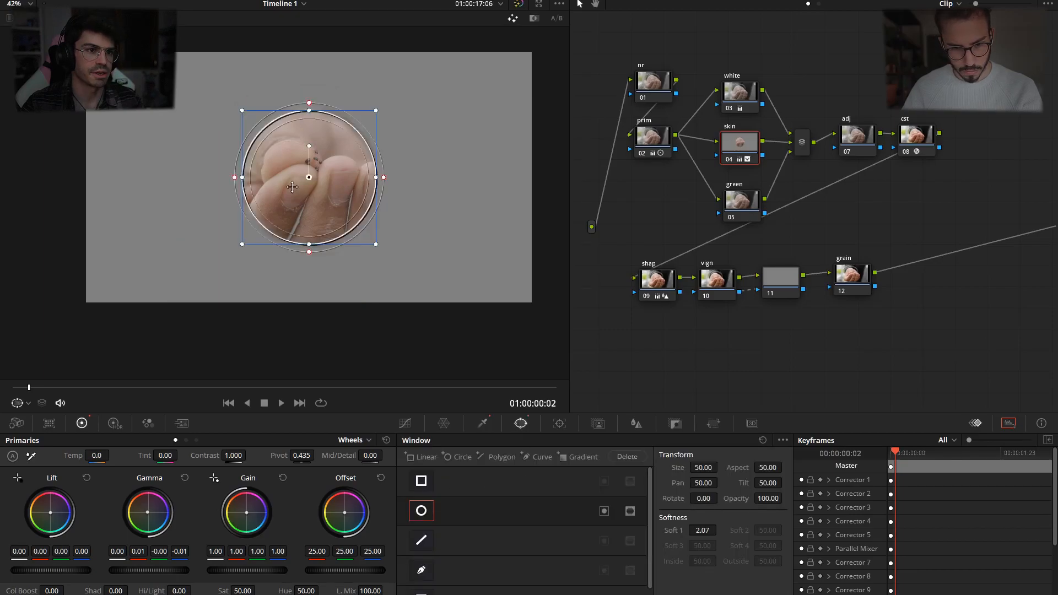
{"action": "left_click_drag", "start_coordinate": [292, 188], "coordinate": [287, 199]}
{"action": "left_click_drag", "start_coordinate": [306, 272], "coordinate": [307, 330]}
{"action": "left_click_drag", "start_coordinate": [237, 191], "coordinate": [171, 193]}
{"action": "left_click_drag", "start_coordinate": [303, 187], "coordinate": [296, 200]}
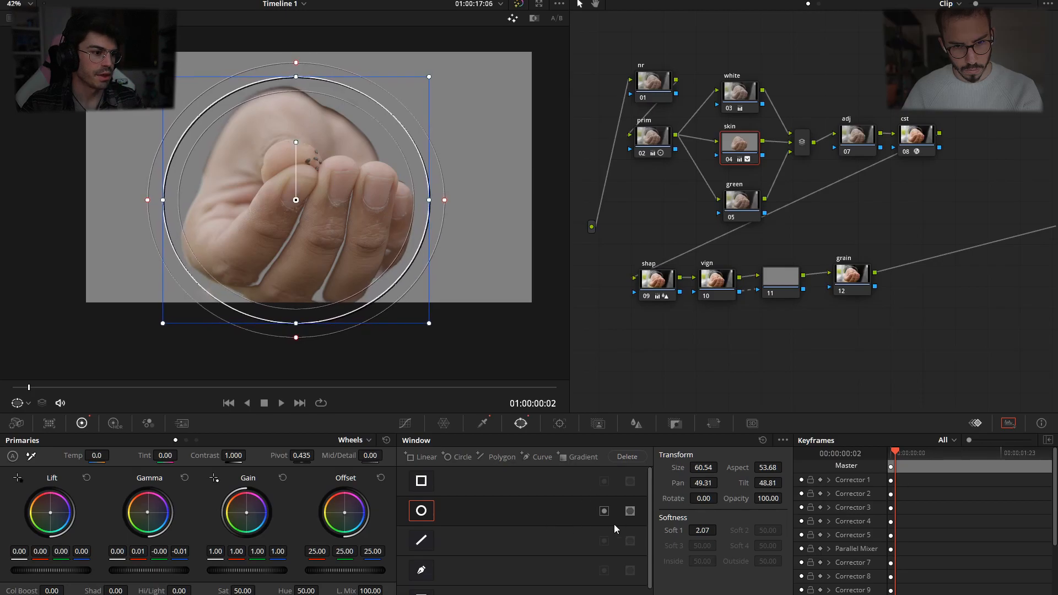
{"action": "left_click_drag", "start_coordinate": [703, 532], "coordinate": [720, 530]}
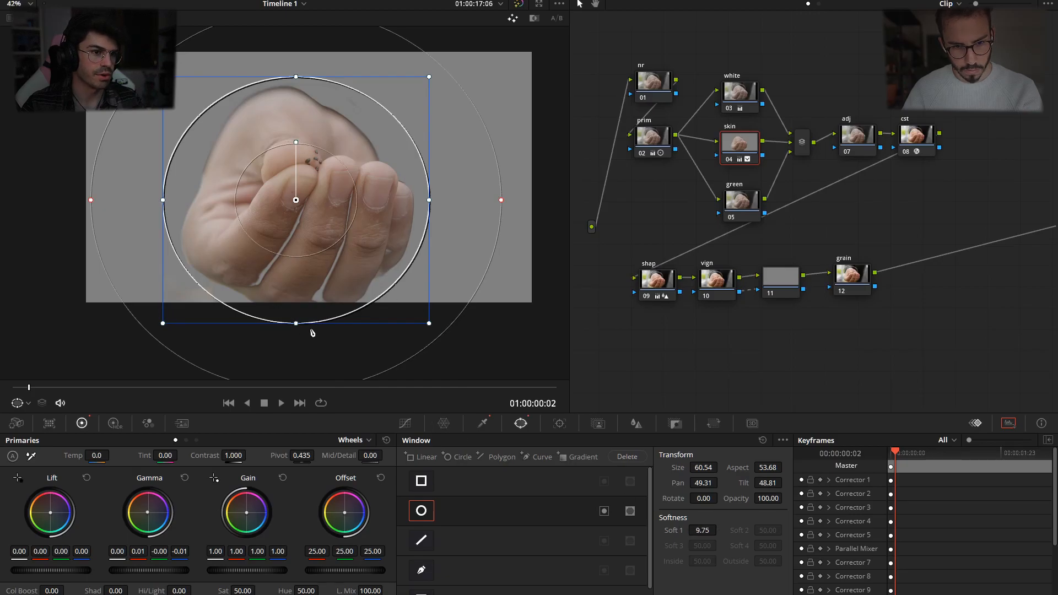
{"action": "mouse_move", "coordinate": [298, 325]}
{"action": "left_mouse_down"}
{"action": "mouse_move", "coordinate": [298, 335]}
{"action": "mouse_move", "coordinate": [298, 325]}
{"action": "left_mouse_up"}
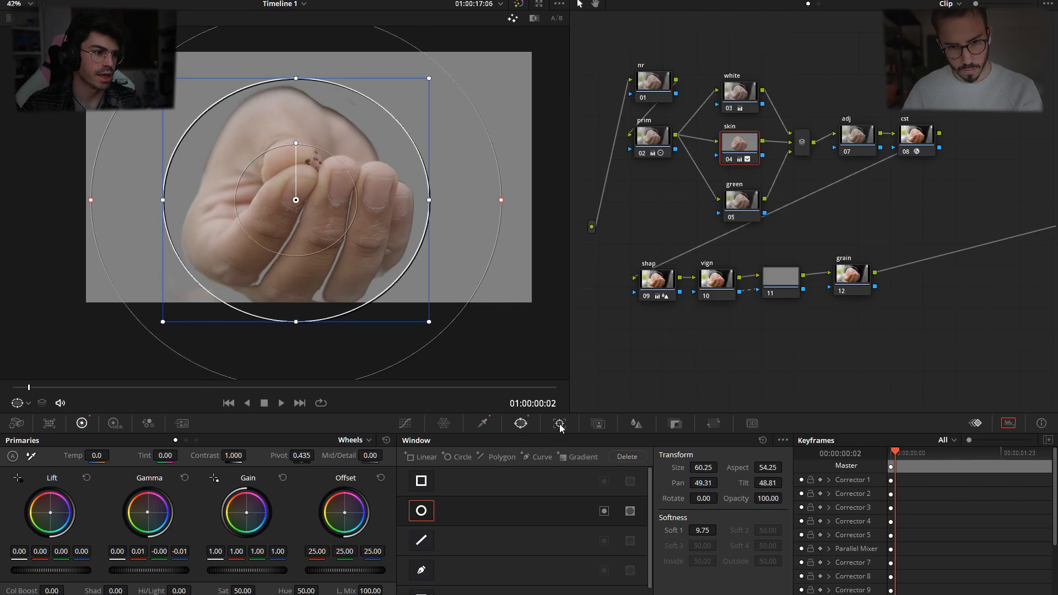
Track the circle window forward through the clip using only Pan, Tilt and Zoom, and return the playhead to 01:00:00:02.
{"action": "left_click", "coordinate": [560, 424]}
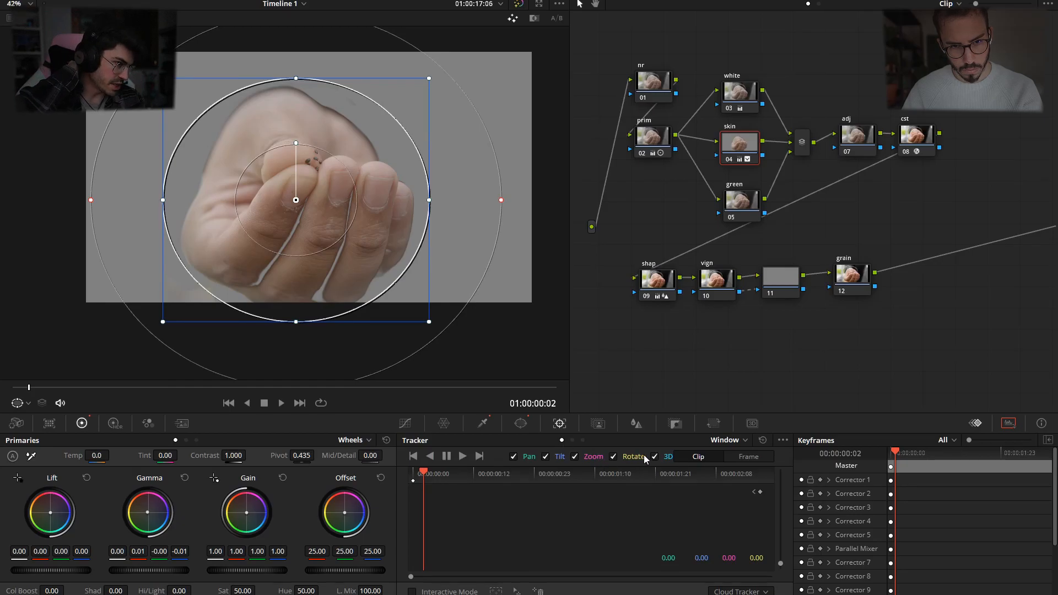
{"action": "left_click", "coordinate": [614, 457]}
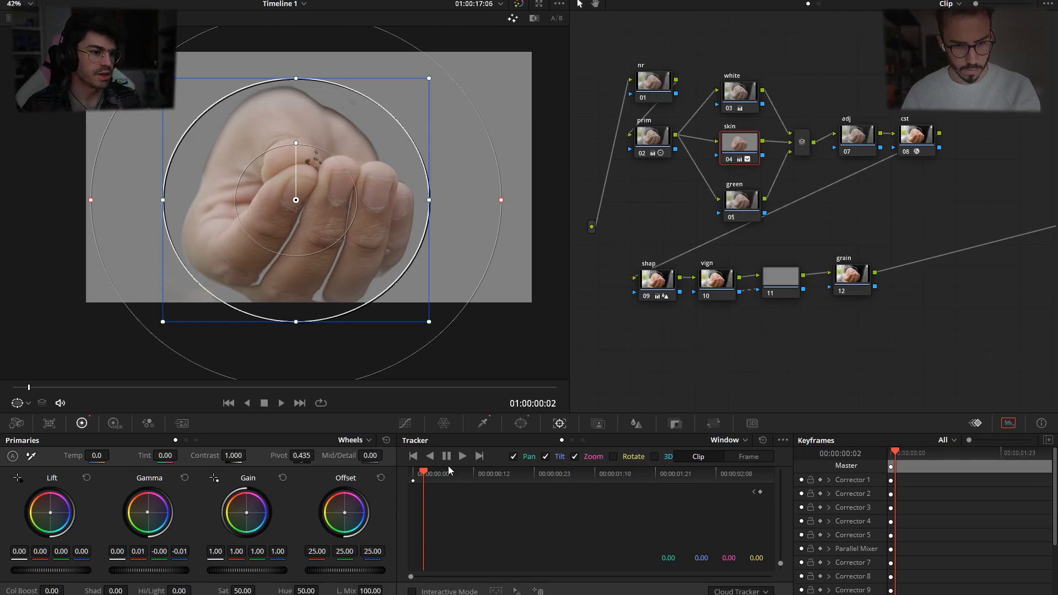
{"action": "left_click", "coordinate": [463, 457]}
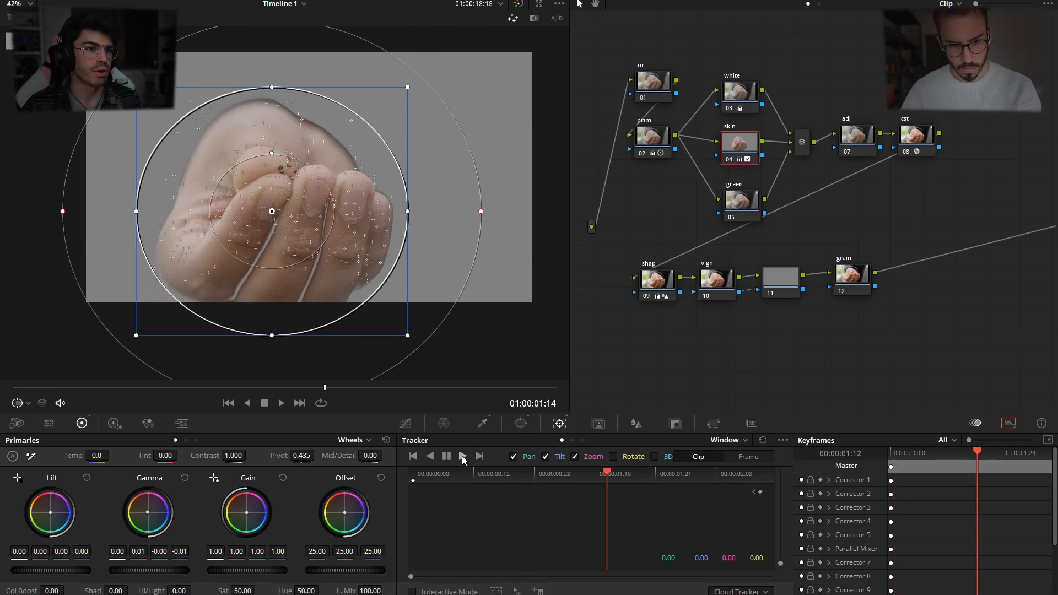
{"action": "left_click", "coordinate": [754, 492]}
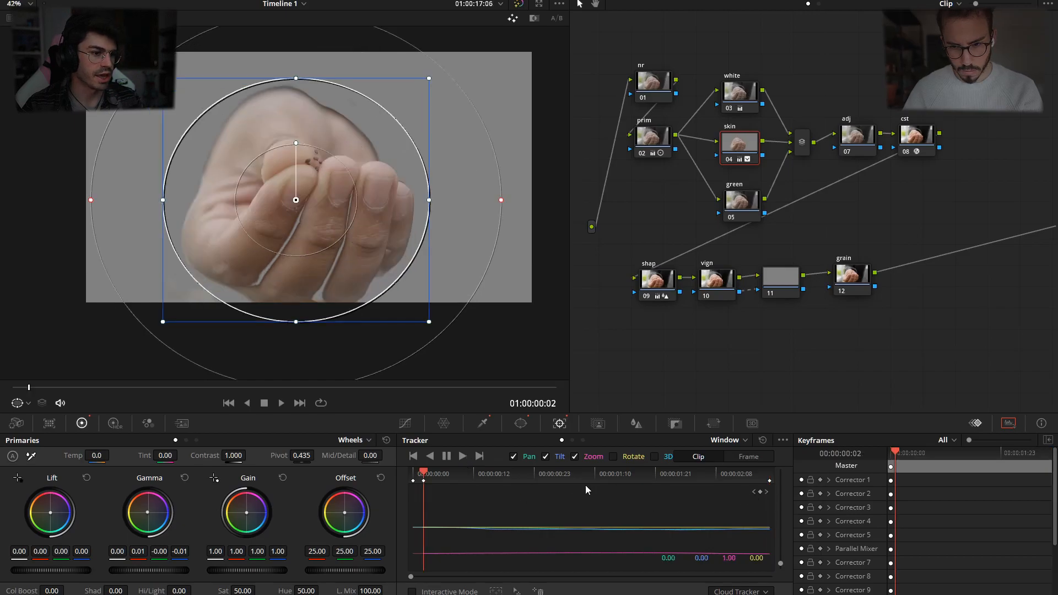
Track the skin node's circle window backward to the clip's first frame and check the highlighted hand matte across the clip.
{"action": "left_click", "coordinate": [431, 457]}
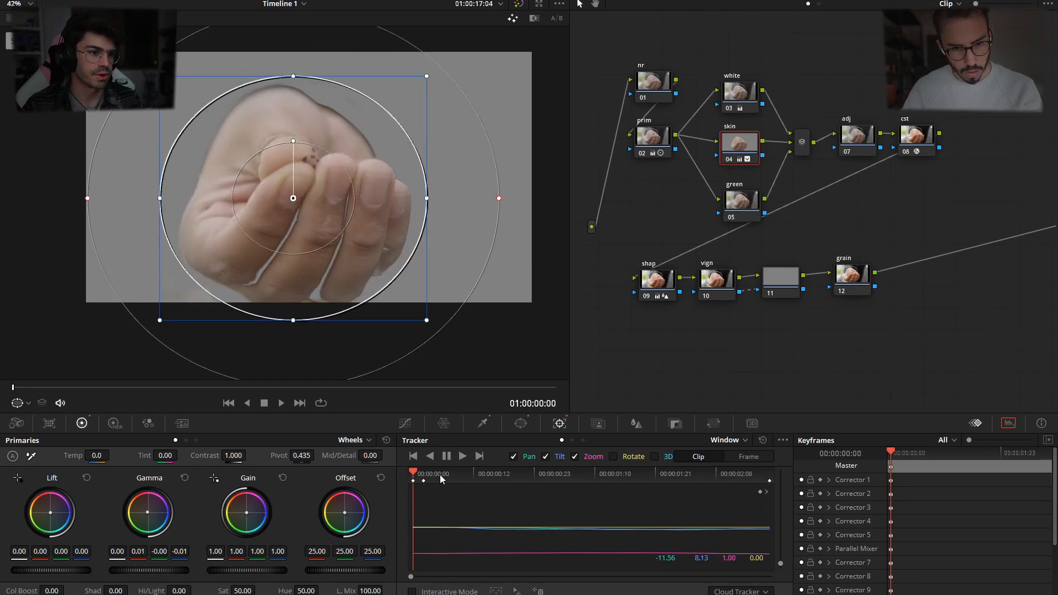
{"action": "left_click_drag", "start_coordinate": [462, 475], "coordinate": [541, 477]}
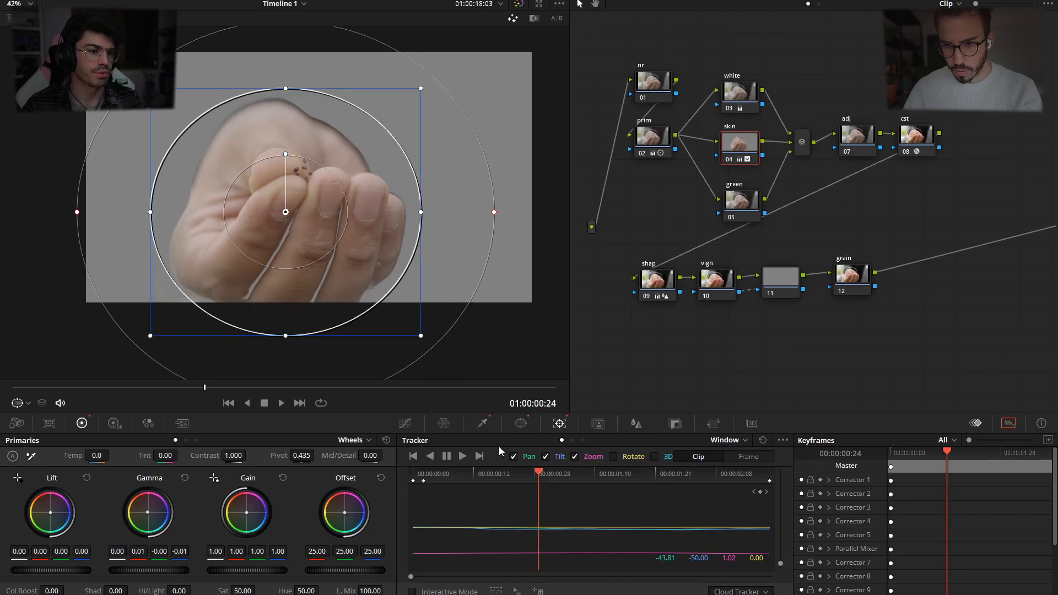
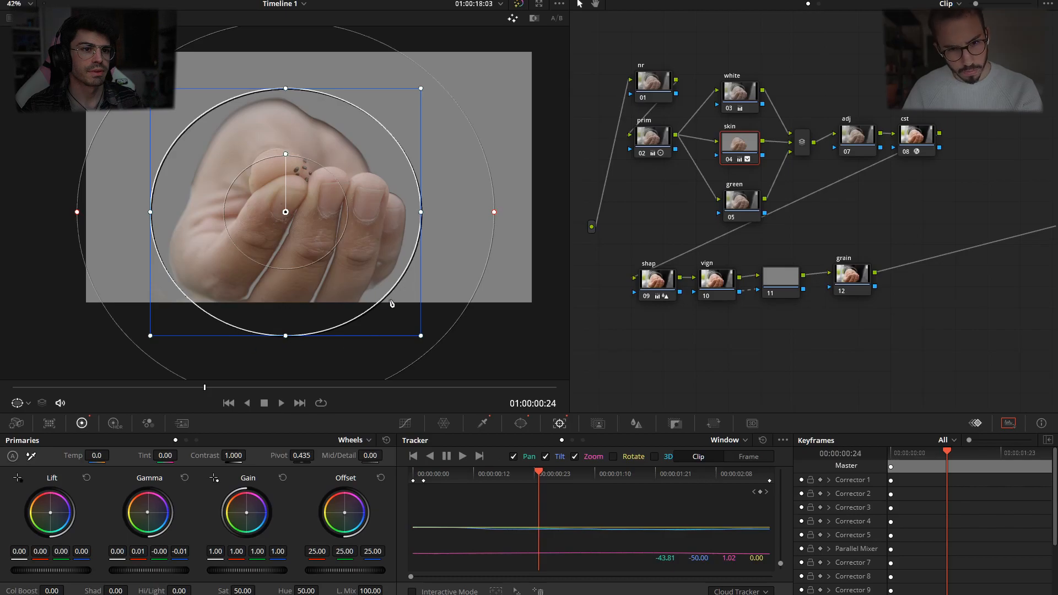
{"action": "left_click", "coordinate": [520, 423]}
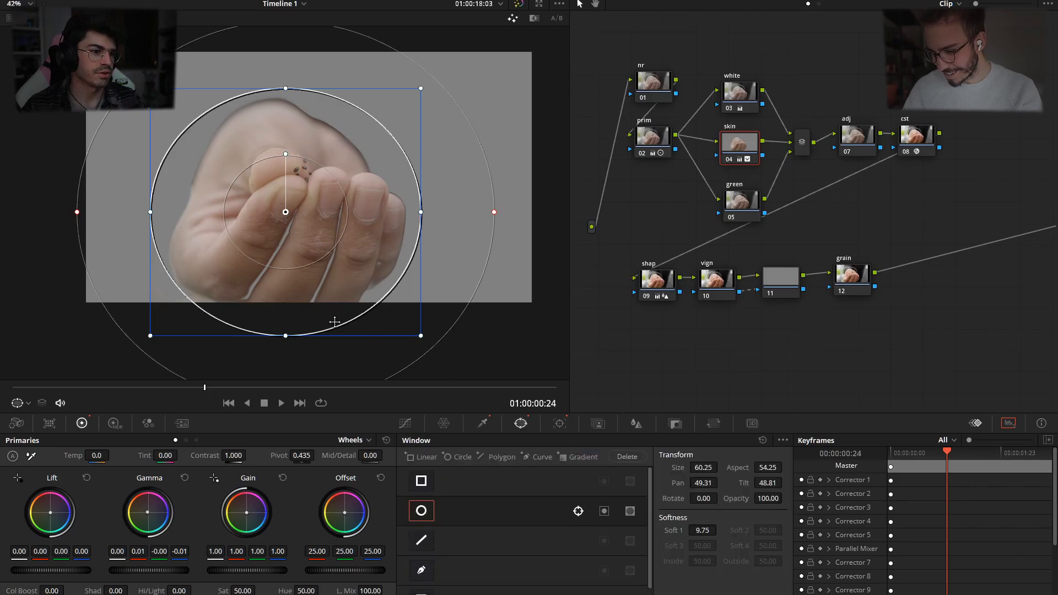
{"action": "left_click", "coordinate": [559, 423]}
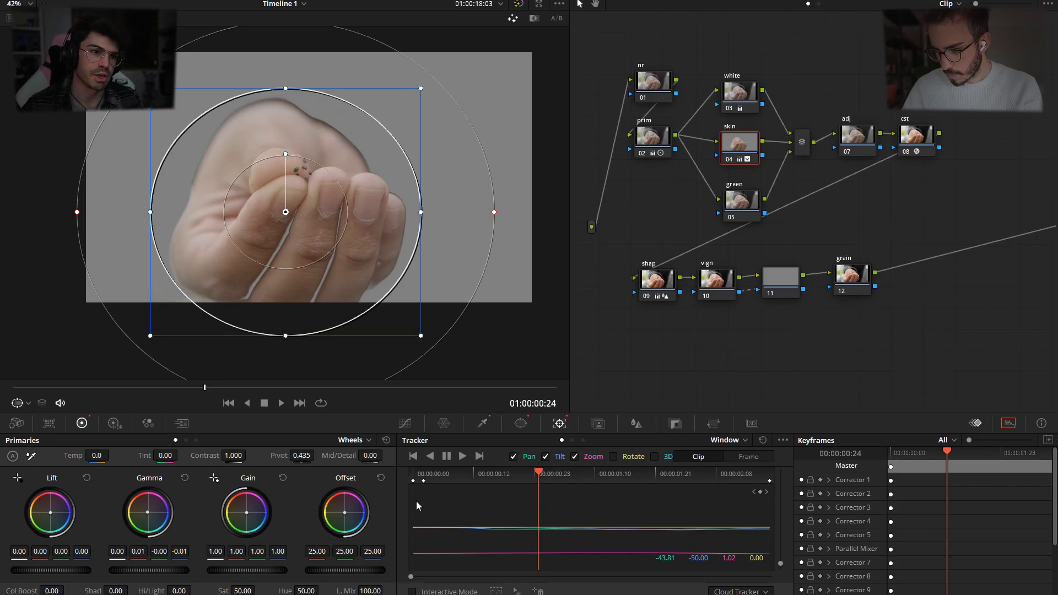
{"action": "left_click_drag", "start_coordinate": [208, 388], "coordinate": [389, 388]}
{"action": "left_click_drag", "start_coordinate": [309, 384], "coordinate": [170, 403]}
Turn off Highlight and compare the hand's lower edge close up with and without the skin node at 01:00:00:19.
{"action": "key", "text": "shift+h"}
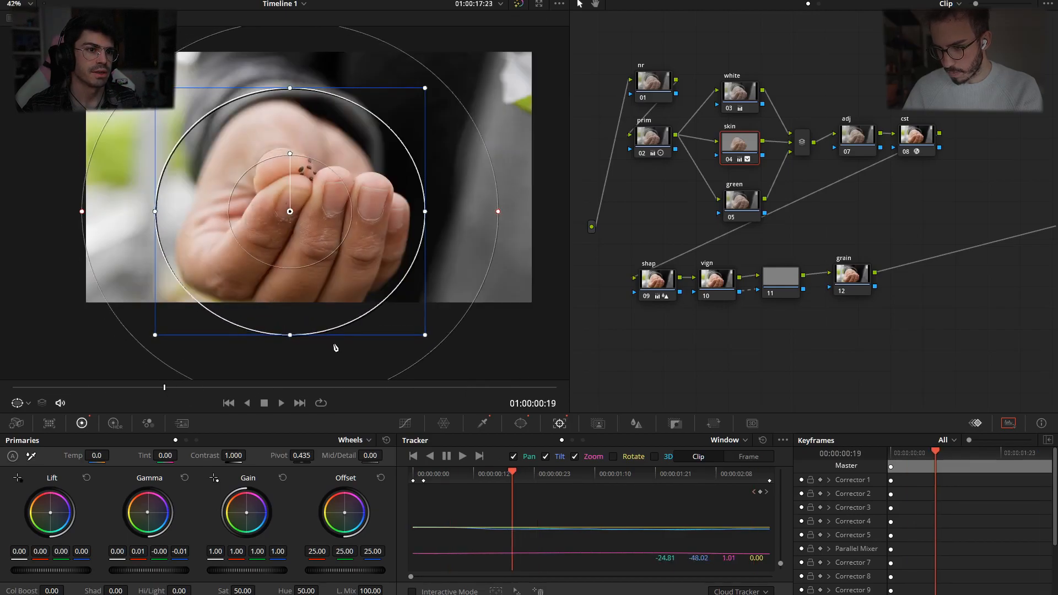
{"action": "left_click", "coordinate": [405, 424]}
{"action": "scroll", "coordinate": [144, 304], "scroll_direction": "up", "scroll_amount": 5}
{"action": "scroll", "coordinate": [145, 305], "scroll_direction": "up", "scroll_amount": 5}
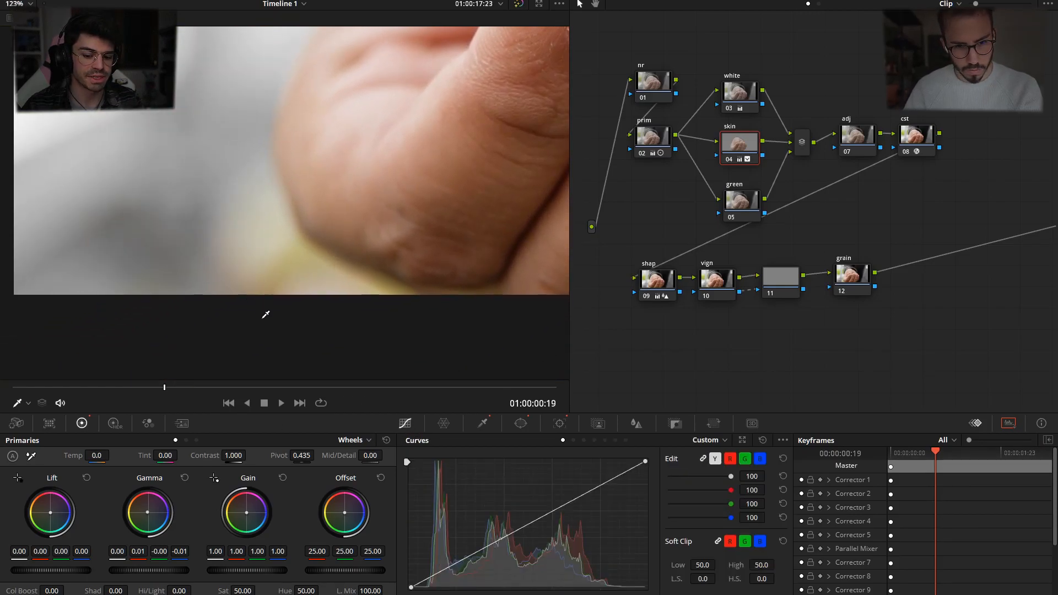
{"action": "key", "text": "ctrl+d"}
{"action": "key", "text": "ctrl+d"}
{"action": "key", "text": "ctrl+d"}
{"action": "key", "text": "ctrl+d"}
{"action": "key", "text": "ctrl+d"}
{"action": "key", "text": "ctrl+d"}
Compare the skin node on and off at the clip's first frame, leaving it enabled.
{"action": "scroll", "coordinate": [213, 380], "scroll_direction": "down", "scroll_amount": 2}
{"action": "key", "text": "Home"}
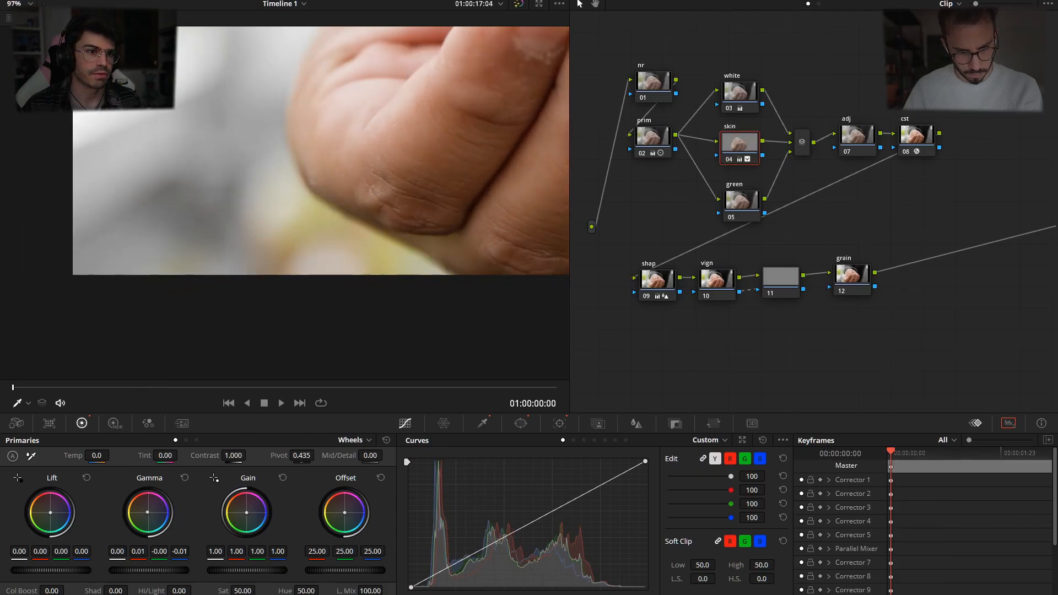
{"action": "key", "text": "ctrl+d"}
{"action": "key", "text": "ctrl+d"}
{"action": "key", "text": "ctrl+d"}
{"action": "key", "text": "ctrl+d"}
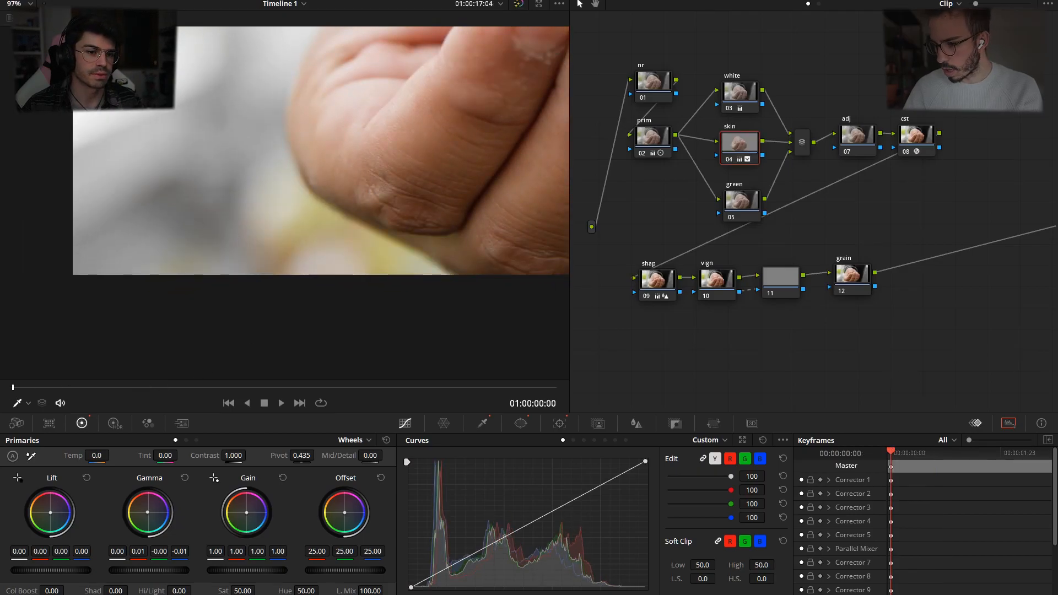
Move the playhead to 01:00:01:07 and show the whole frame without the window outline.
{"action": "left_click_drag", "start_coordinate": [68, 386], "coordinate": [269, 377]}
{"action": "scroll", "coordinate": [358, 168], "scroll_direction": "down", "scroll_amount": 3}
{"action": "scroll", "coordinate": [359, 165], "scroll_direction": "down", "scroll_amount": 3}
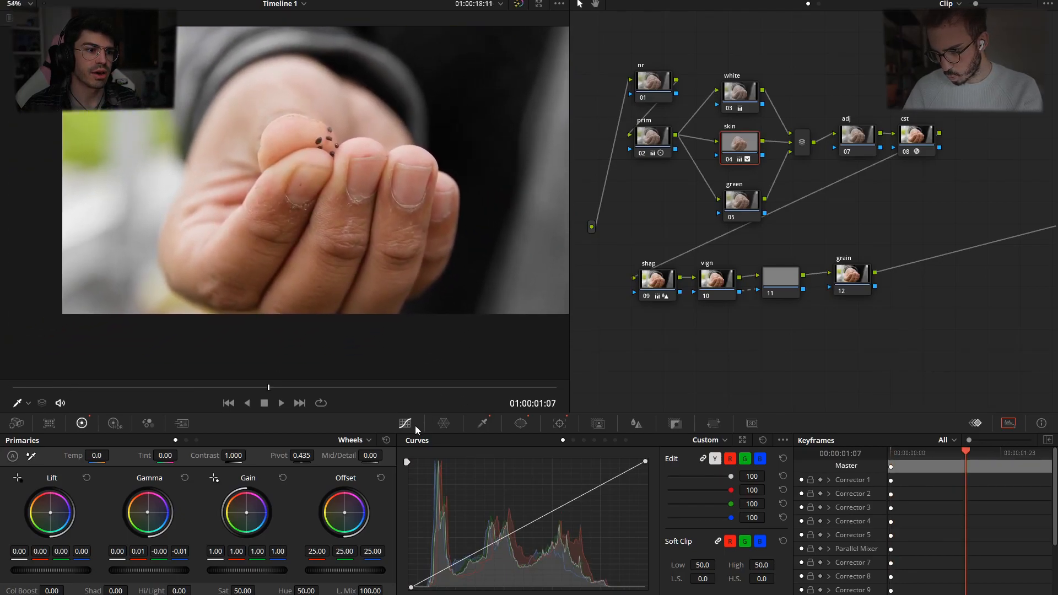
{"action": "left_click", "coordinate": [518, 424]}
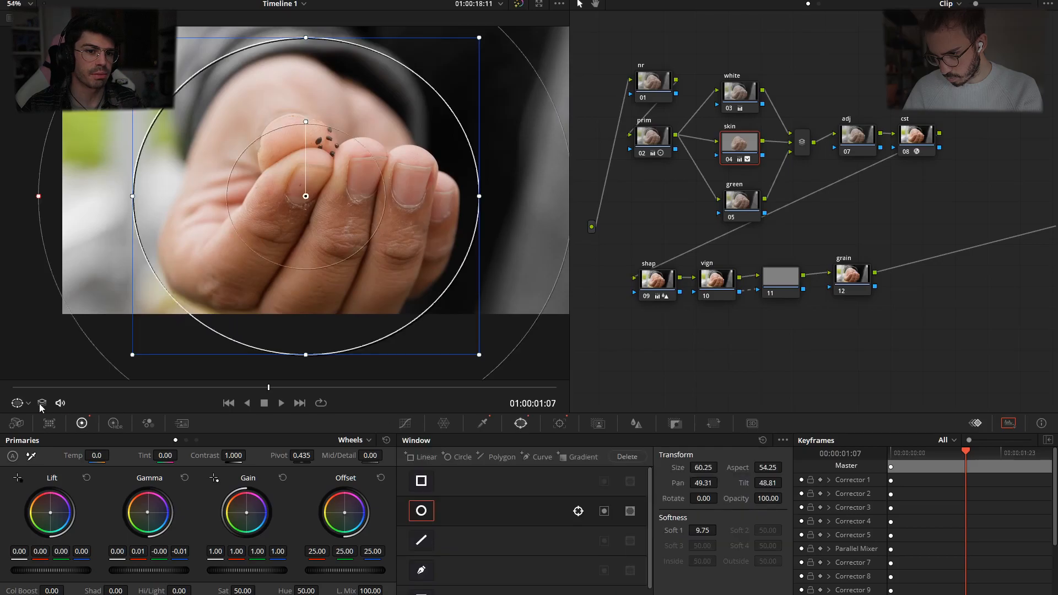
{"action": "left_click", "coordinate": [28, 404]}
{"action": "left_click", "coordinate": [34, 418]}
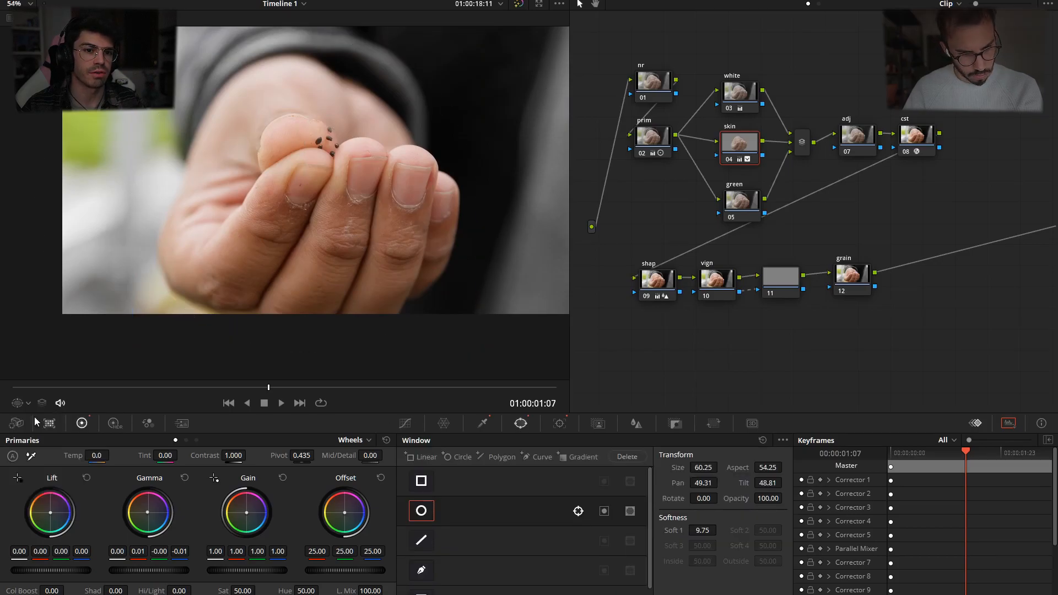
{"action": "left_click_drag", "start_coordinate": [360, 250], "coordinate": [329, 271]}
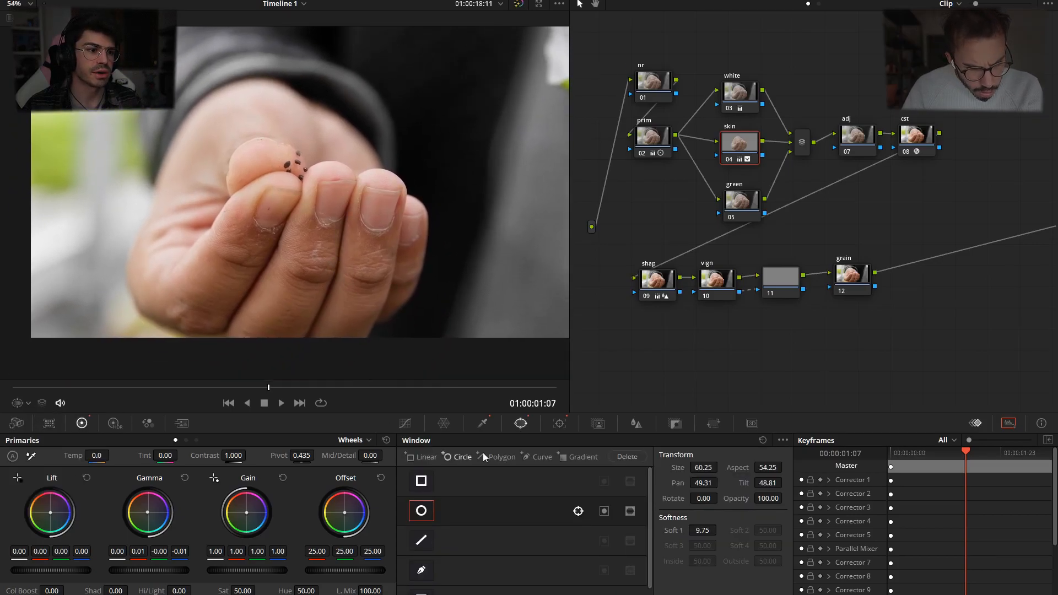
{"action": "left_click", "coordinate": [407, 423]}
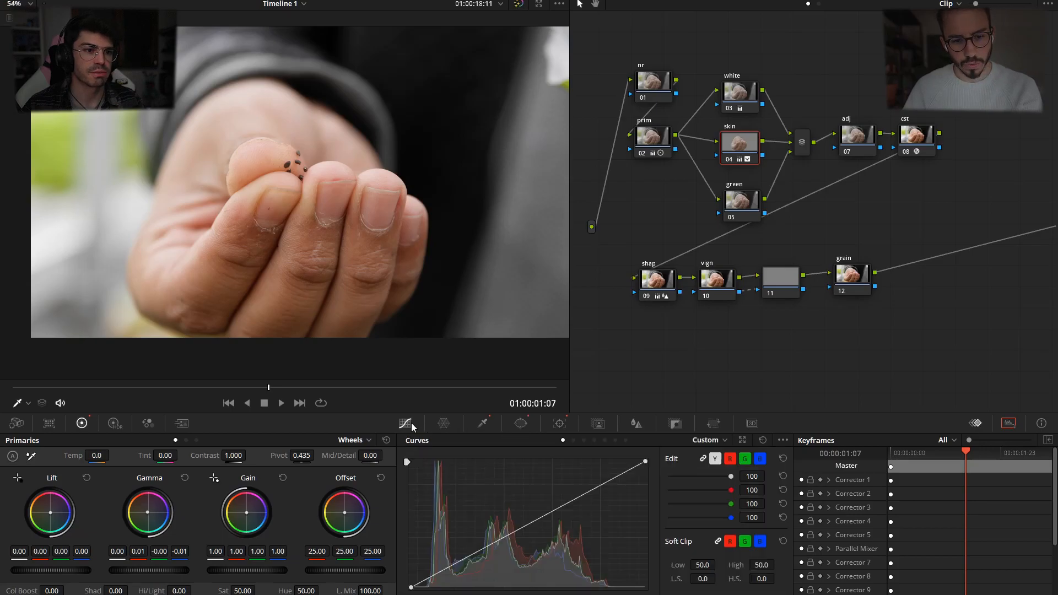
{"action": "scroll", "coordinate": [339, 229], "scroll_direction": "down", "scroll_amount": 2}
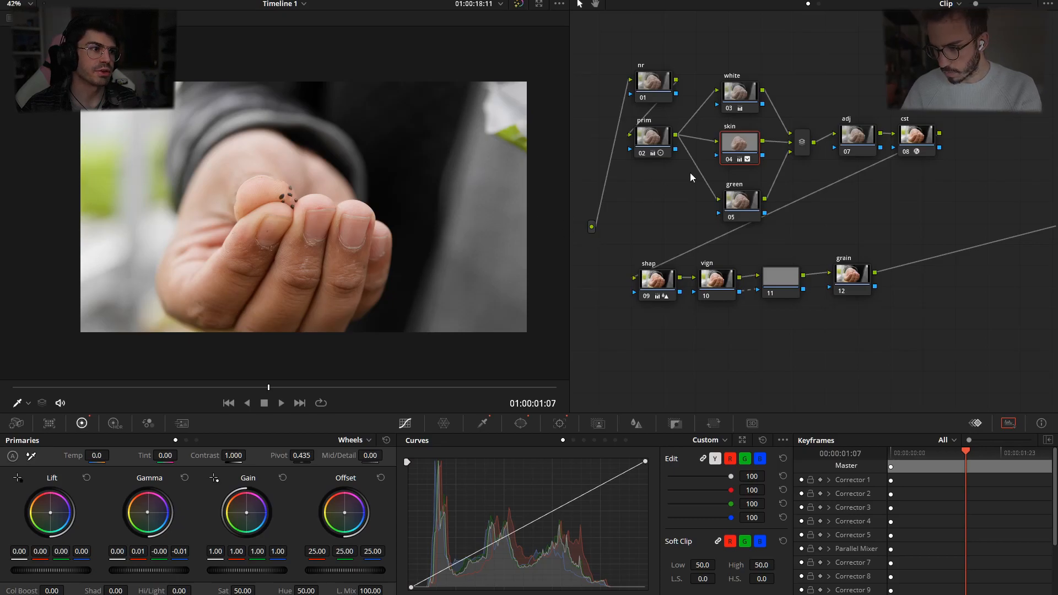
Select the green node and show the vectorscope over the node graph, clear of the curves.
{"action": "left_click", "coordinate": [736, 201]}
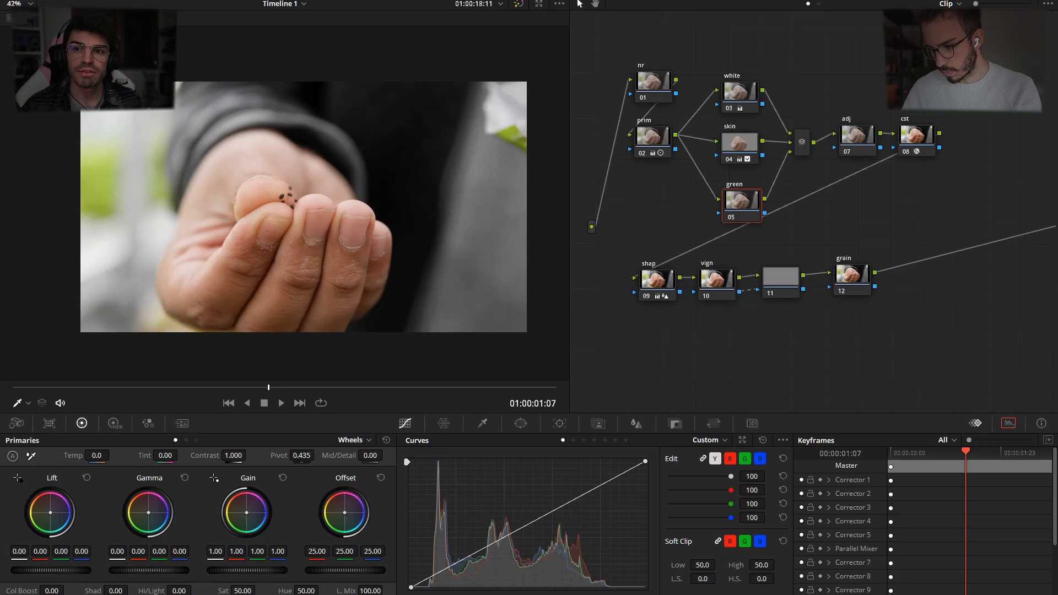
{"action": "key", "text": "ctrl+shift+w"}
{"action": "left_click_drag", "start_coordinate": [802, 144], "coordinate": [731, 164]}
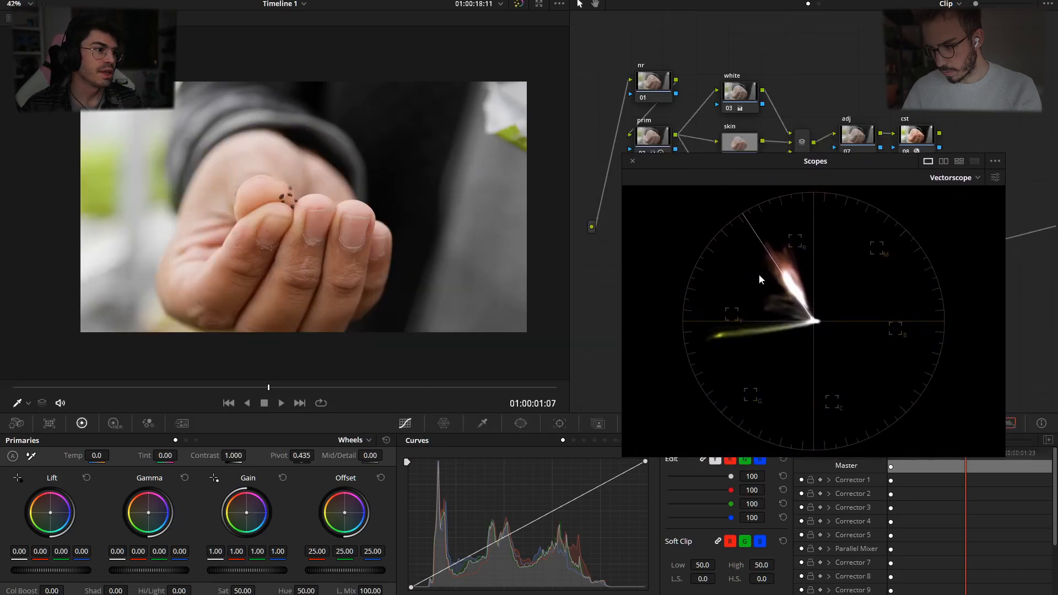
{"action": "left_click_drag", "start_coordinate": [770, 164], "coordinate": [749, 203]}
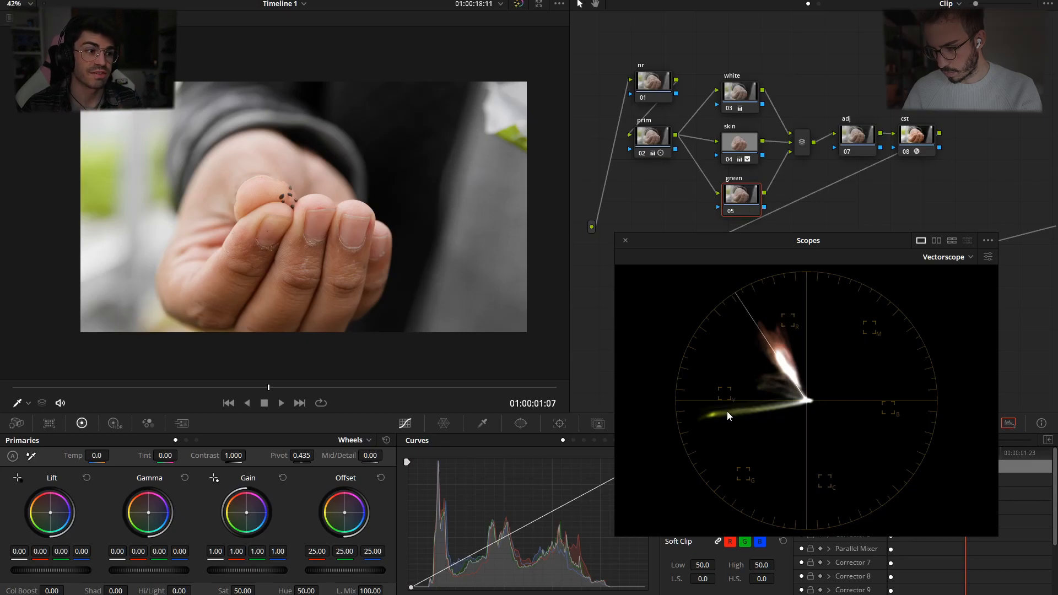
{"action": "left_click_drag", "start_coordinate": [763, 253], "coordinate": [775, 123]}
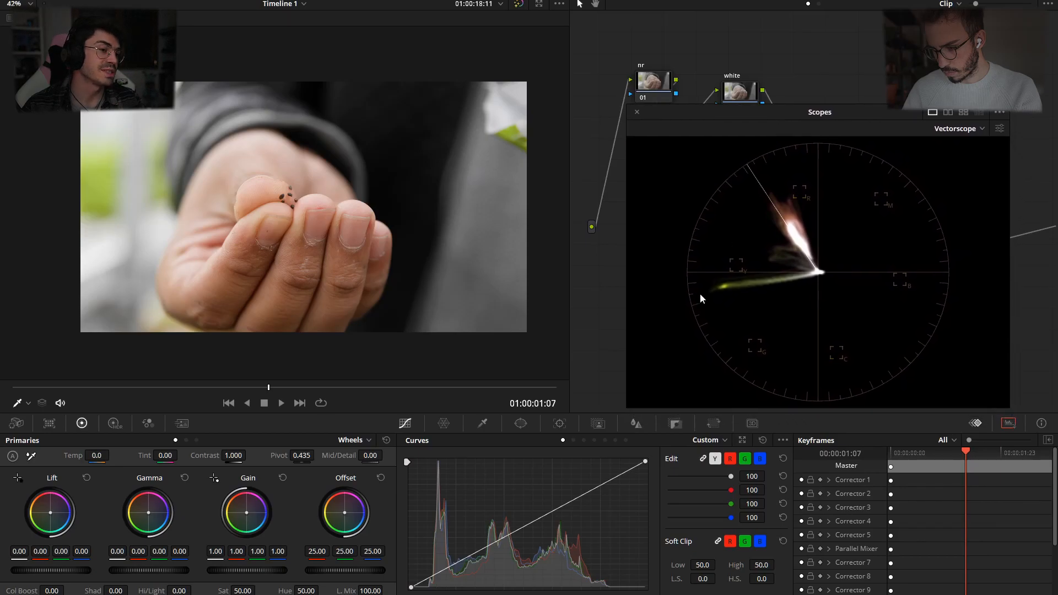
Show the green node's Hue Vs Hue curve and sample the green background to add control points around its hue.
{"action": "left_click", "coordinate": [700, 441]}
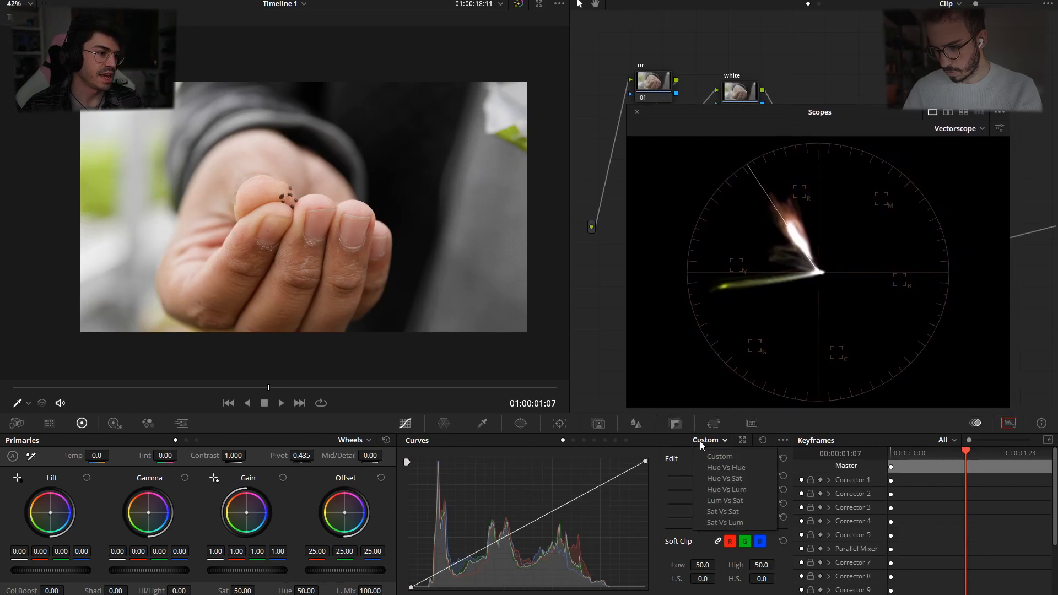
{"action": "left_click", "coordinate": [742, 468]}
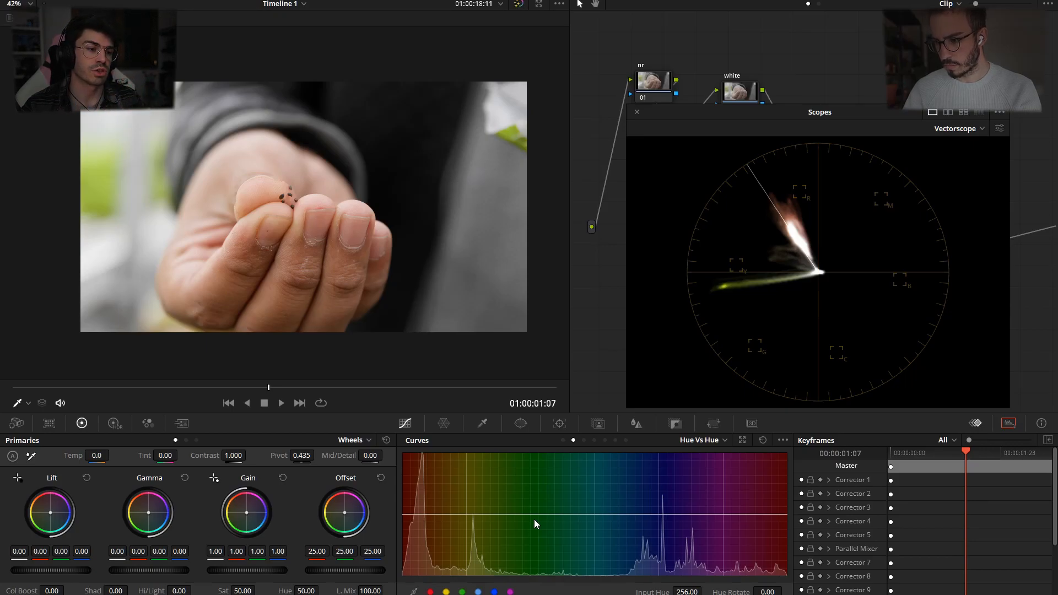
{"action": "left_click", "coordinate": [706, 439]}
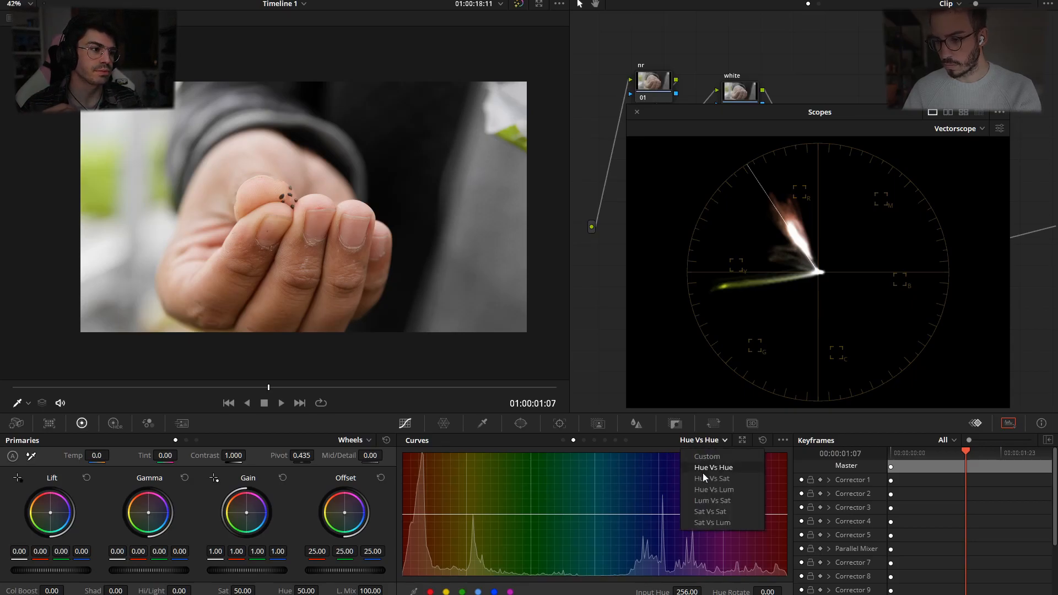
{"action": "left_click", "coordinate": [708, 478]}
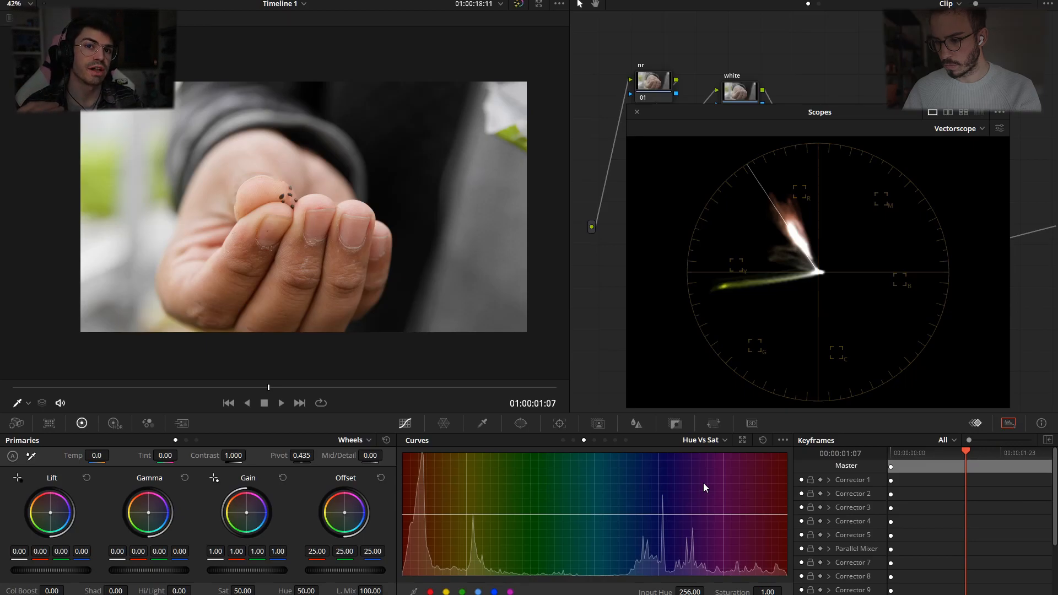
{"action": "left_click", "coordinate": [701, 440]}
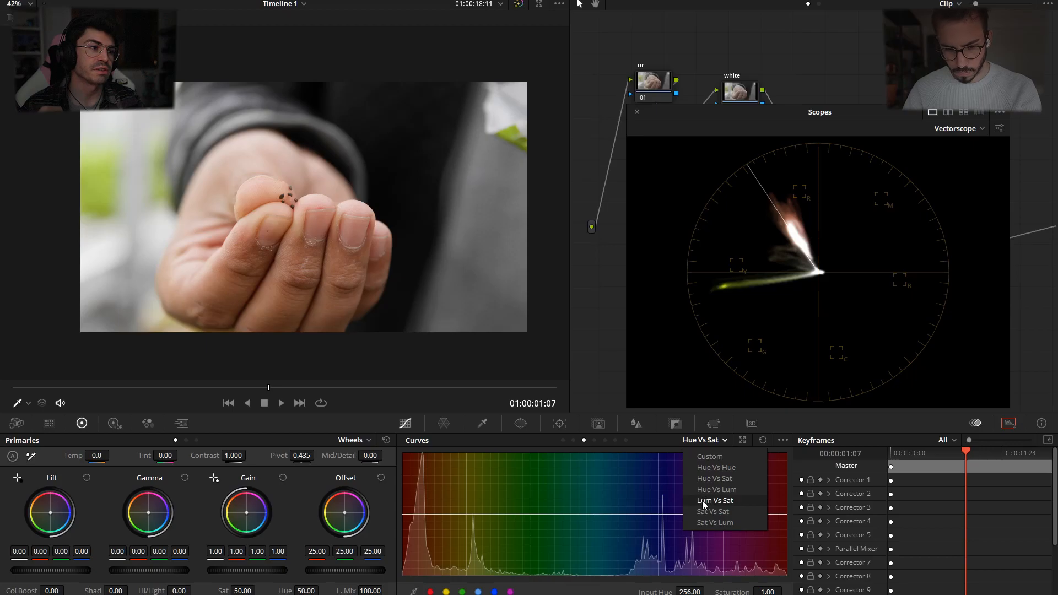
{"action": "left_click", "coordinate": [715, 468]}
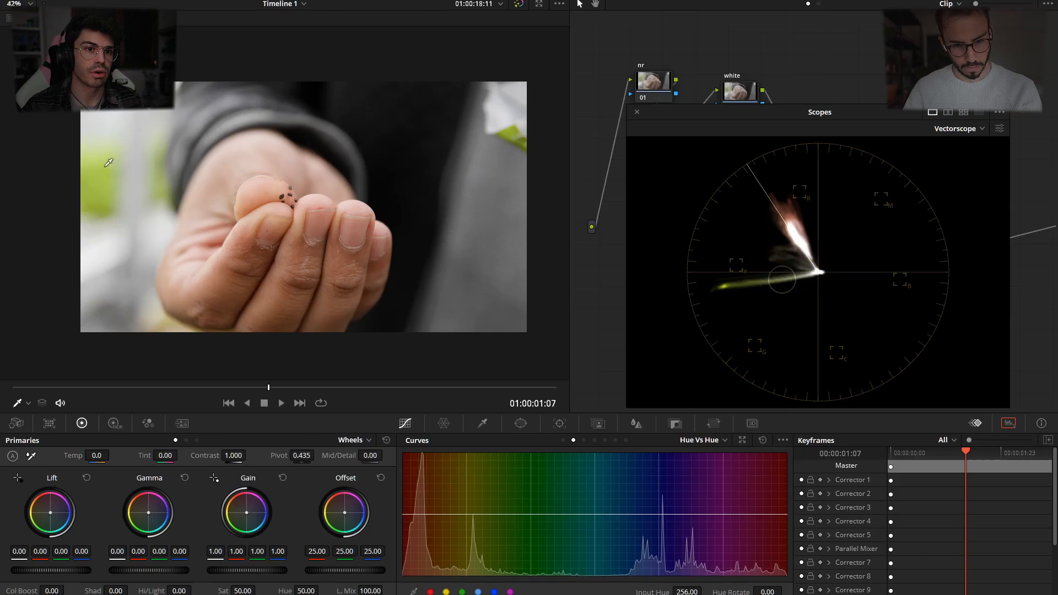
{"action": "left_click", "coordinate": [107, 193]}
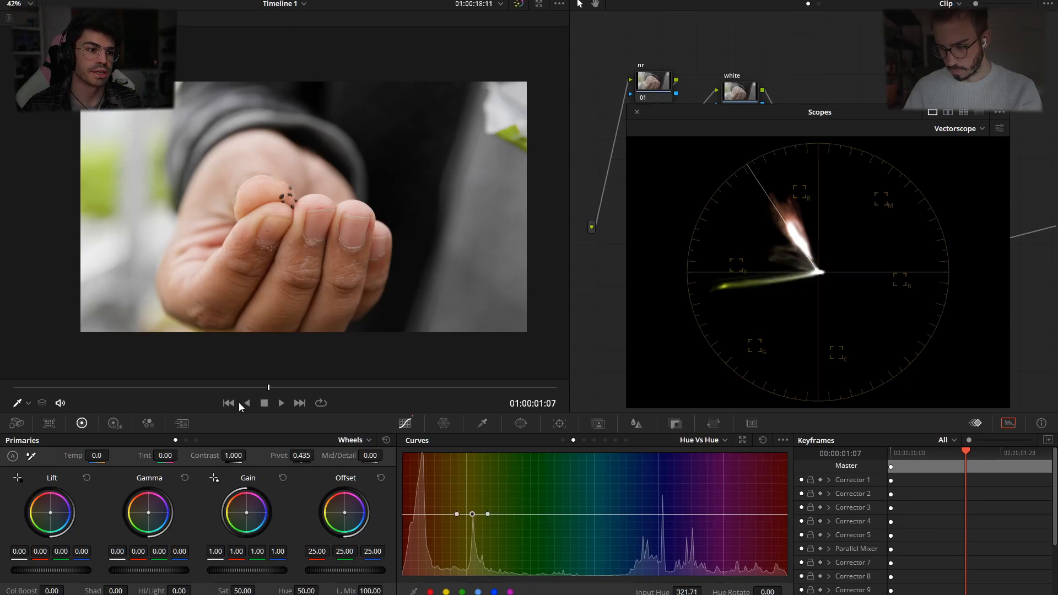
Widen the sampled green range on both sides, with its upper point at Input Hue 346.69, and set the middle point's Hue Rotate to -15.60.
{"action": "left_click", "coordinate": [488, 515]}
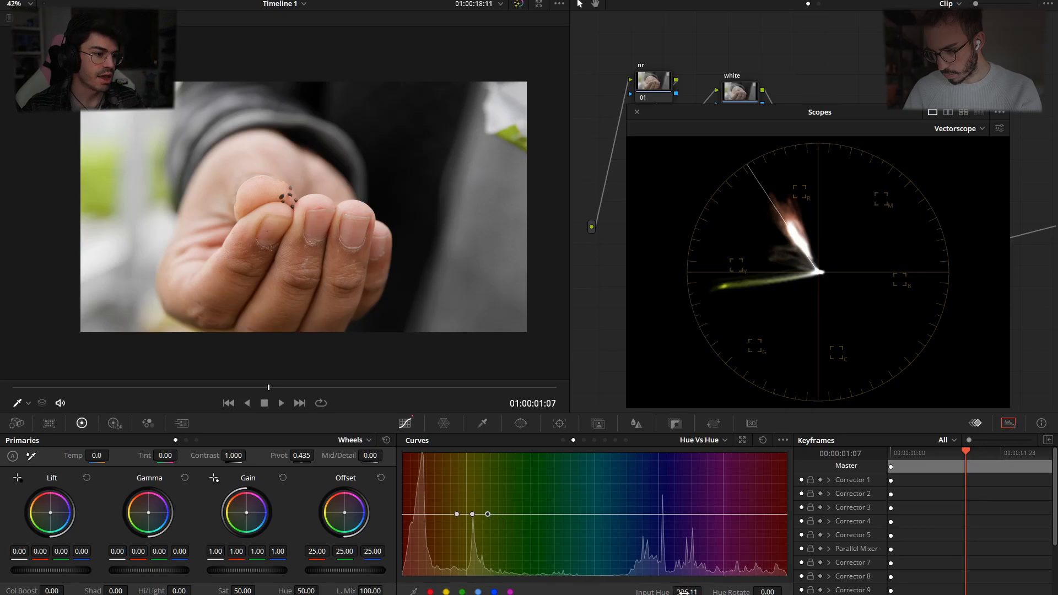
{"action": "left_click_drag", "start_coordinate": [489, 515], "coordinate": [498, 514]}
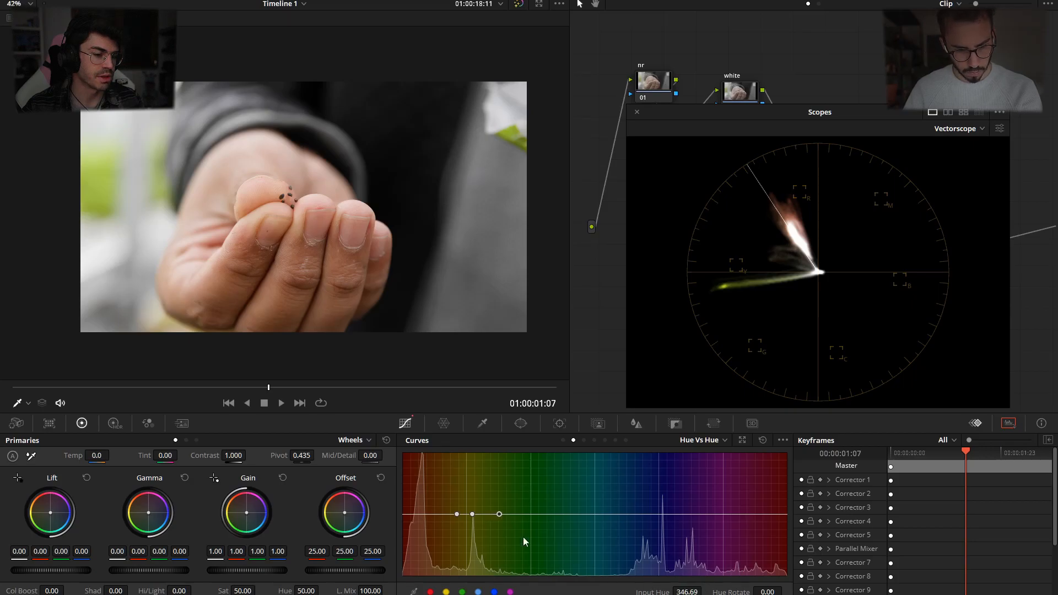
{"action": "left_click", "coordinate": [457, 514]}
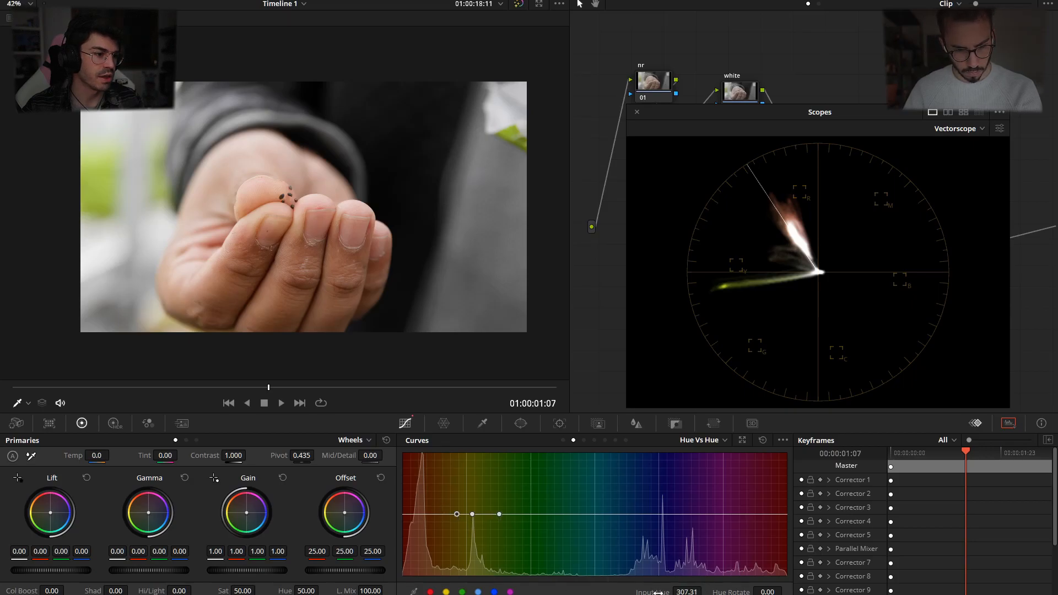
{"action": "left_click_drag", "start_coordinate": [699, 591], "coordinate": [695, 591]}
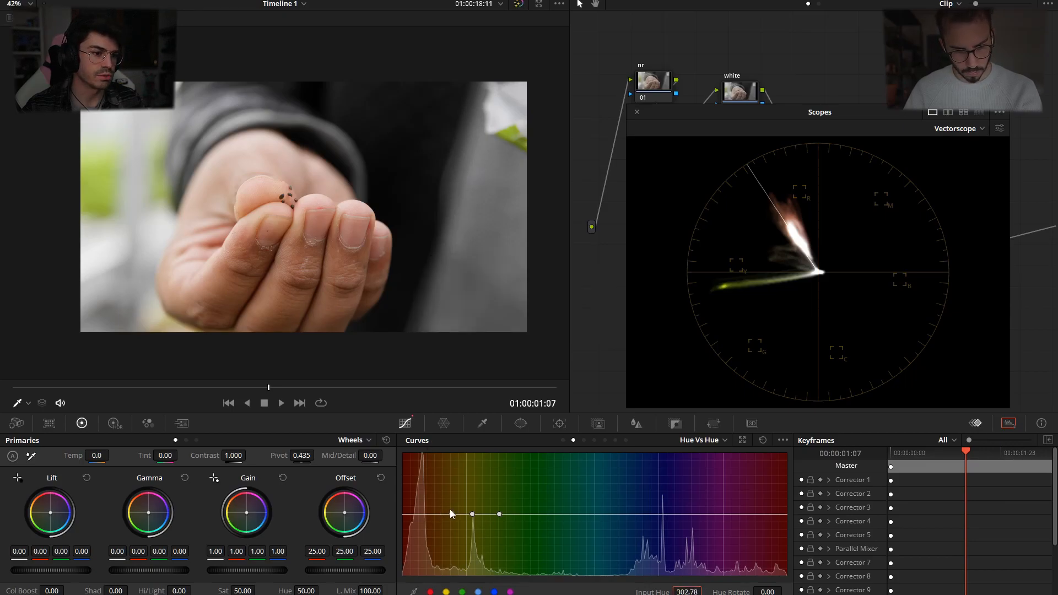
{"action": "left_click_drag", "start_coordinate": [688, 591], "coordinate": [679, 591]}
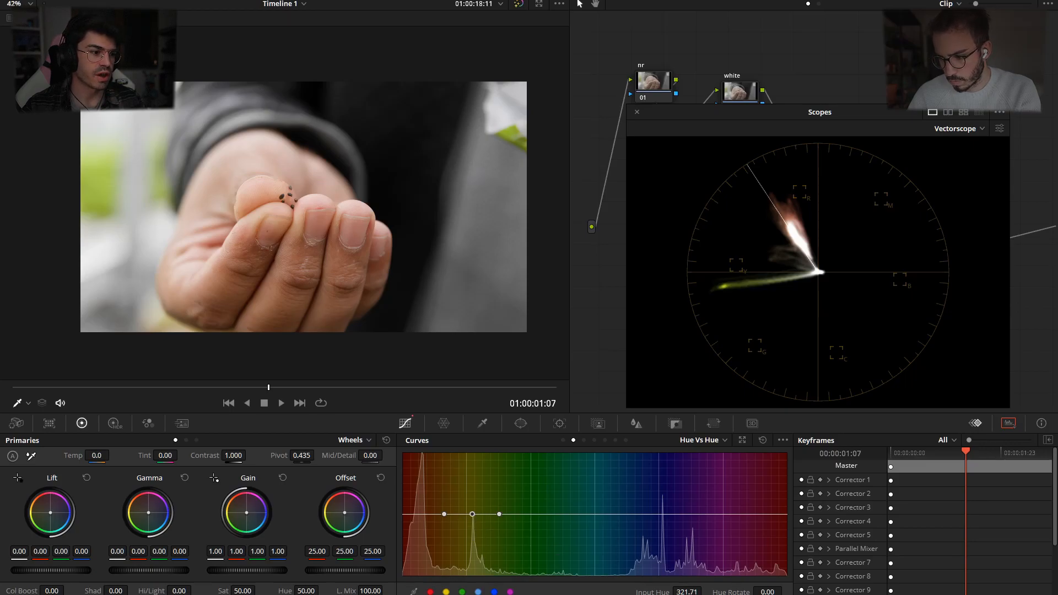
{"action": "mouse_move", "coordinate": [768, 592]}
{"action": "left_mouse_down"}
{"action": "mouse_move", "coordinate": [630, 591]}
{"action": "mouse_move", "coordinate": [724, 592]}
{"action": "mouse_move", "coordinate": [710, 592]}
{"action": "left_mouse_up"}
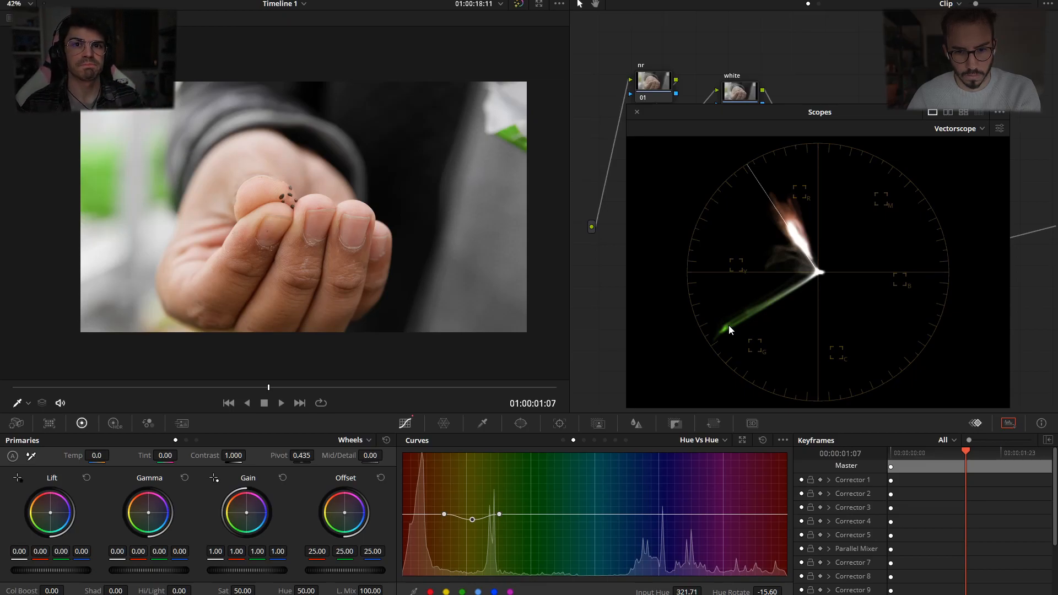
{"action": "left_click_drag", "start_coordinate": [815, 113], "coordinate": [0, 251]}
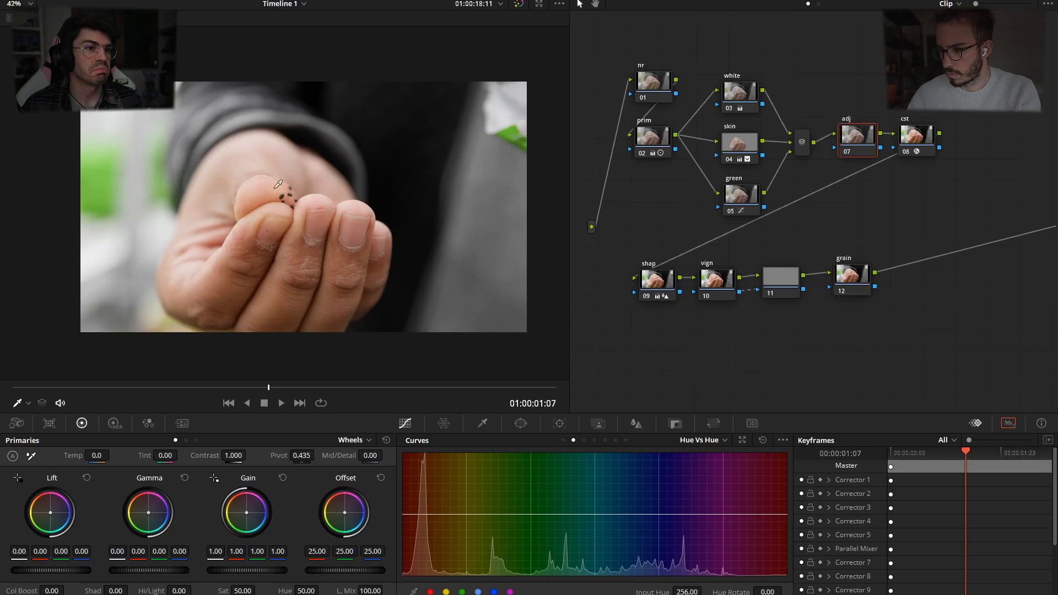
Select the vign node and add a circle window to it.
{"action": "left_click_drag", "start_coordinate": [846, 279], "coordinate": [848, 285]}
{"action": "left_click", "coordinate": [726, 281]}
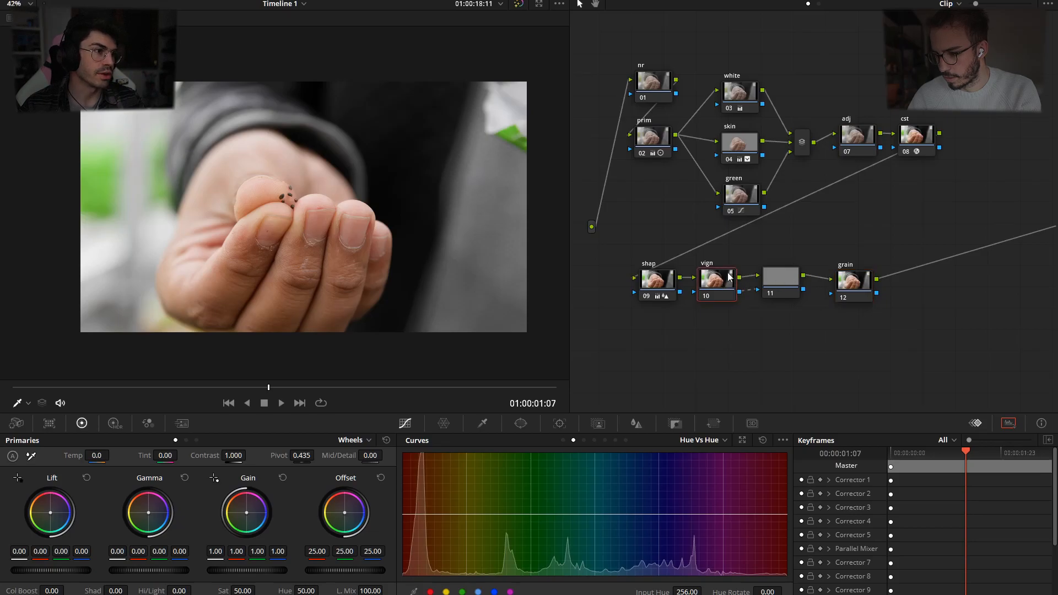
{"action": "left_click", "coordinate": [522, 424]}
{"action": "left_click", "coordinate": [422, 511]}
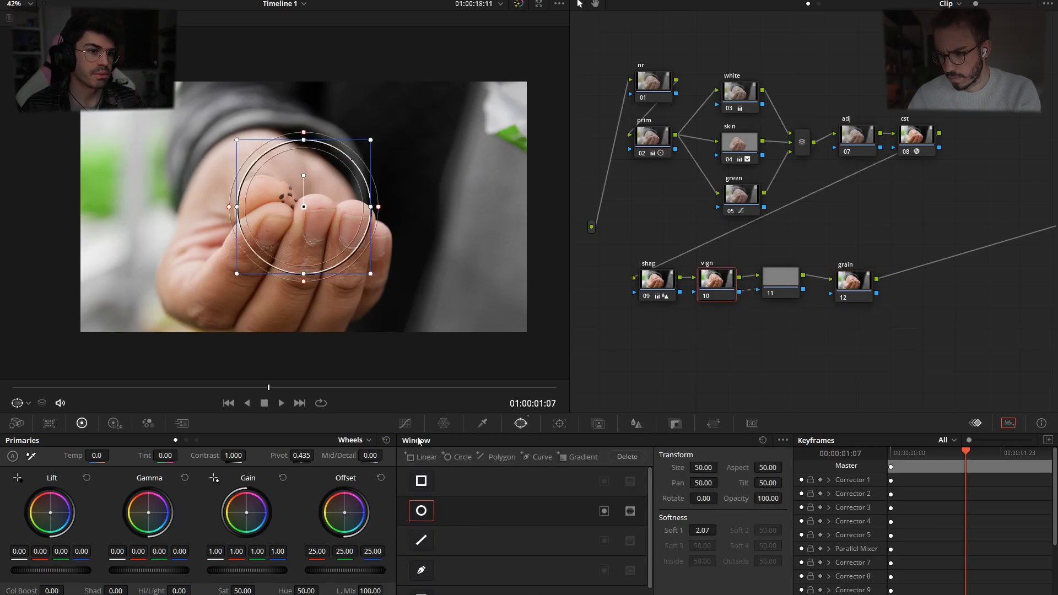
Centre the vign node's circle window on the hand and reshape it into a tilted ellipse: Size 54.83, Aspect 61.26, Rotate -10.18.
{"action": "left_click_drag", "start_coordinate": [302, 208], "coordinate": [282, 217]}
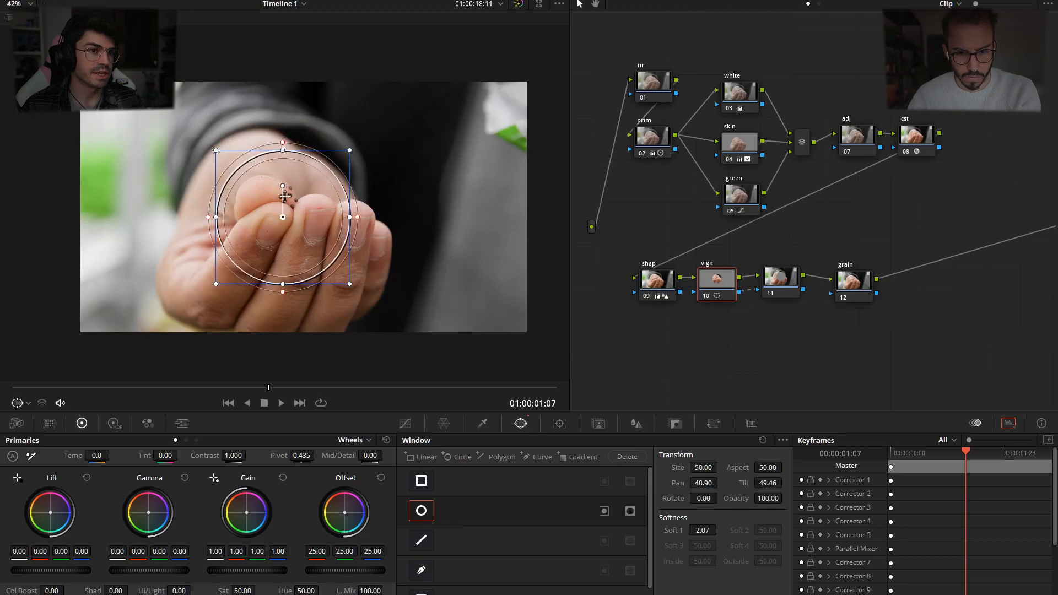
{"action": "mouse_move", "coordinate": [282, 150]}
{"action": "left_mouse_down"}
{"action": "mouse_move", "coordinate": [282, 131]}
{"action": "mouse_move", "coordinate": [282, 142]}
{"action": "left_mouse_up"}
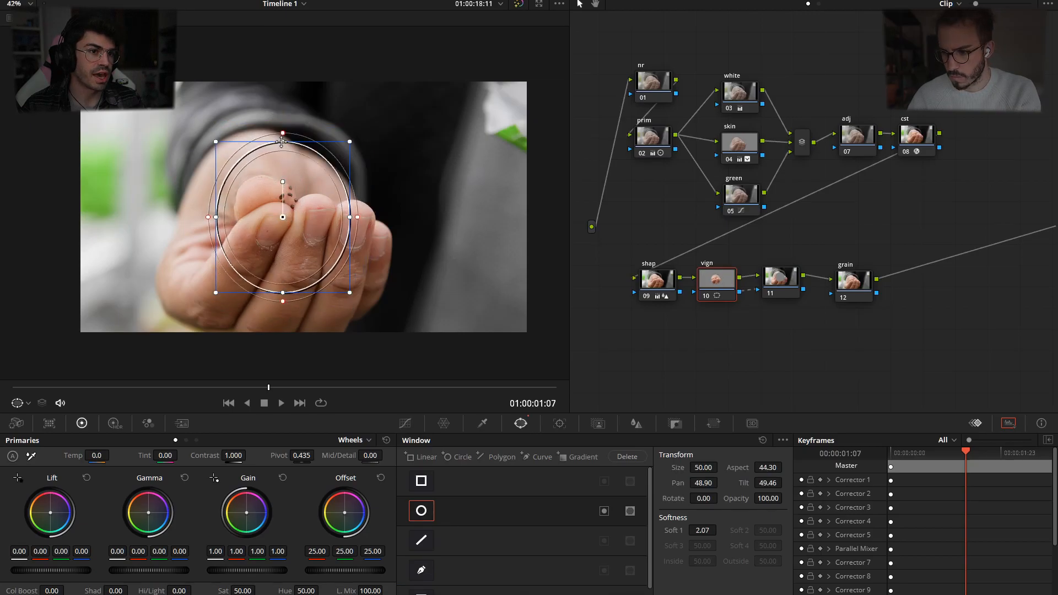
{"action": "left_click_drag", "start_coordinate": [215, 218], "coordinate": [160, 217]}
{"action": "left_click_drag", "start_coordinate": [283, 182], "coordinate": [278, 219]}
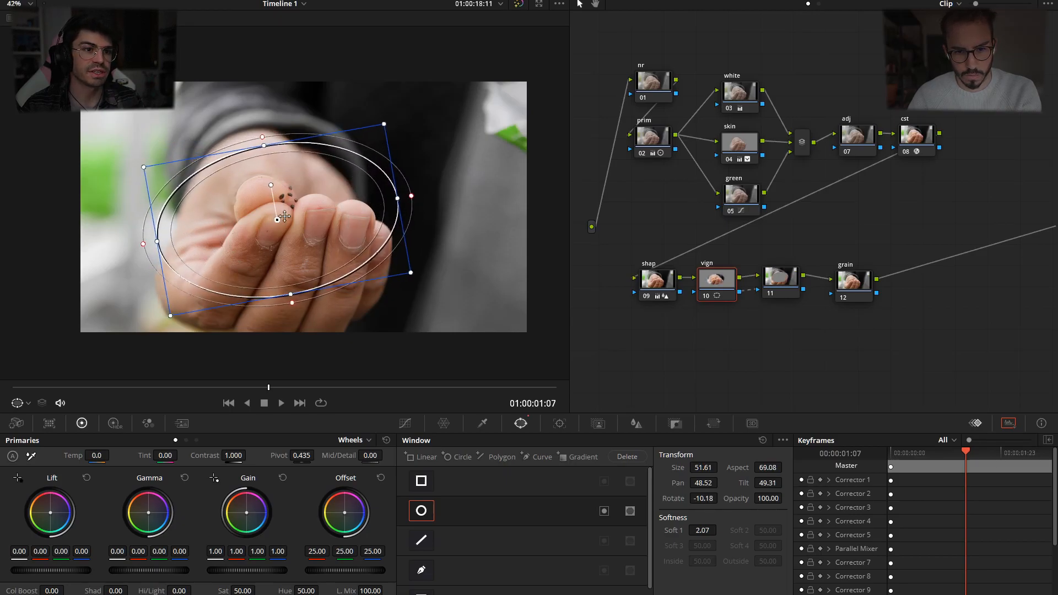
{"action": "left_click_drag", "start_coordinate": [291, 295], "coordinate": [294, 314]}
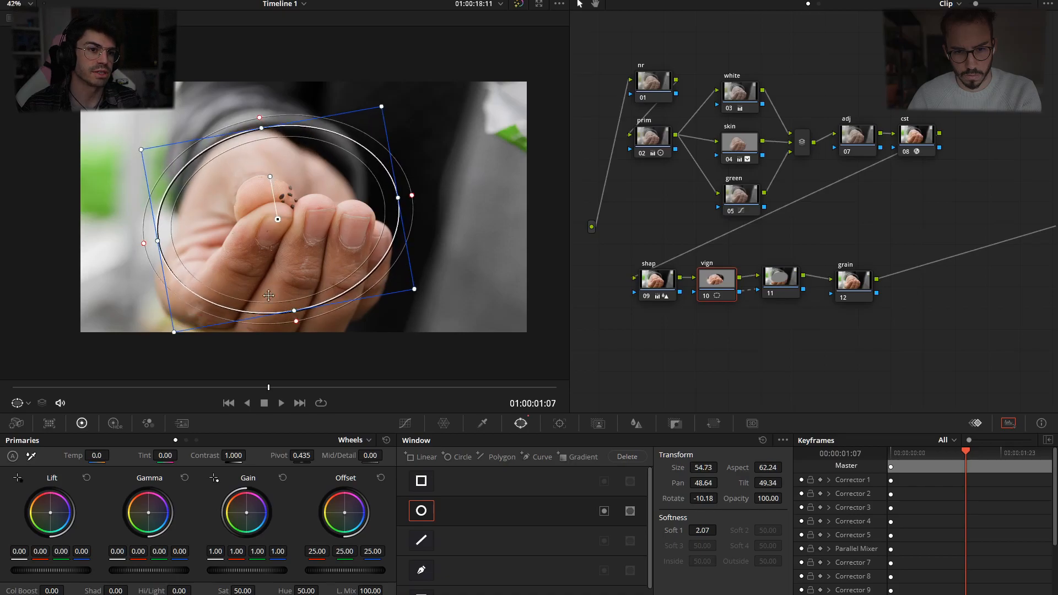
{"action": "left_click_drag", "start_coordinate": [160, 243], "coordinate": [159, 242]}
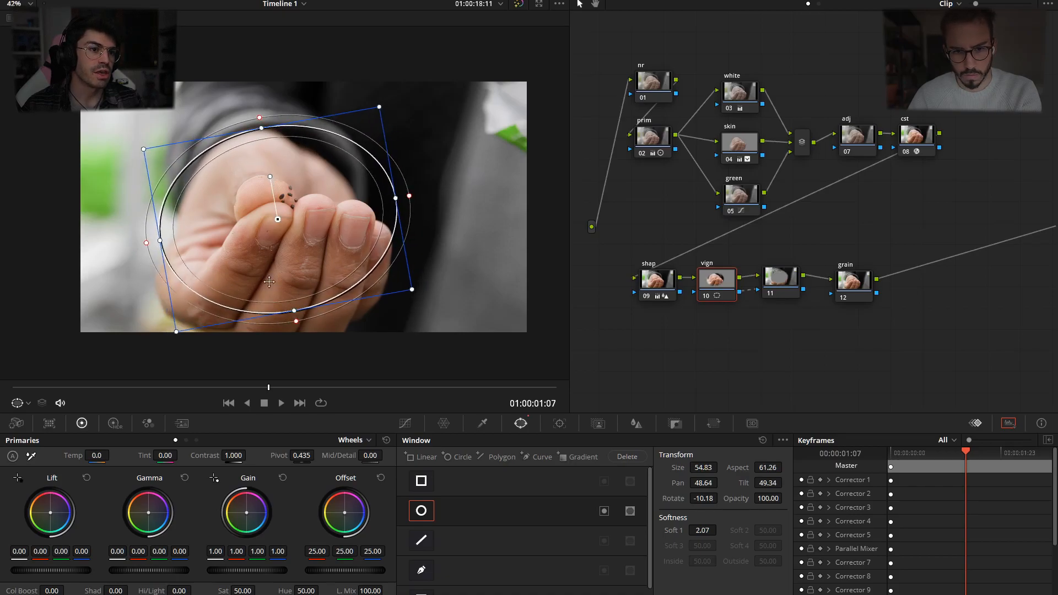
Refine the ellipse's height and position around the hand to Size 56.20, Aspect 58.21, Pan 48.52 and Tilt 49.72.
{"action": "left_click_drag", "start_coordinate": [294, 312], "coordinate": [290, 291]}
{"action": "left_click_drag", "start_coordinate": [277, 221], "coordinate": [281, 208]}
{"action": "left_click_drag", "start_coordinate": [296, 292], "coordinate": [301, 321]}
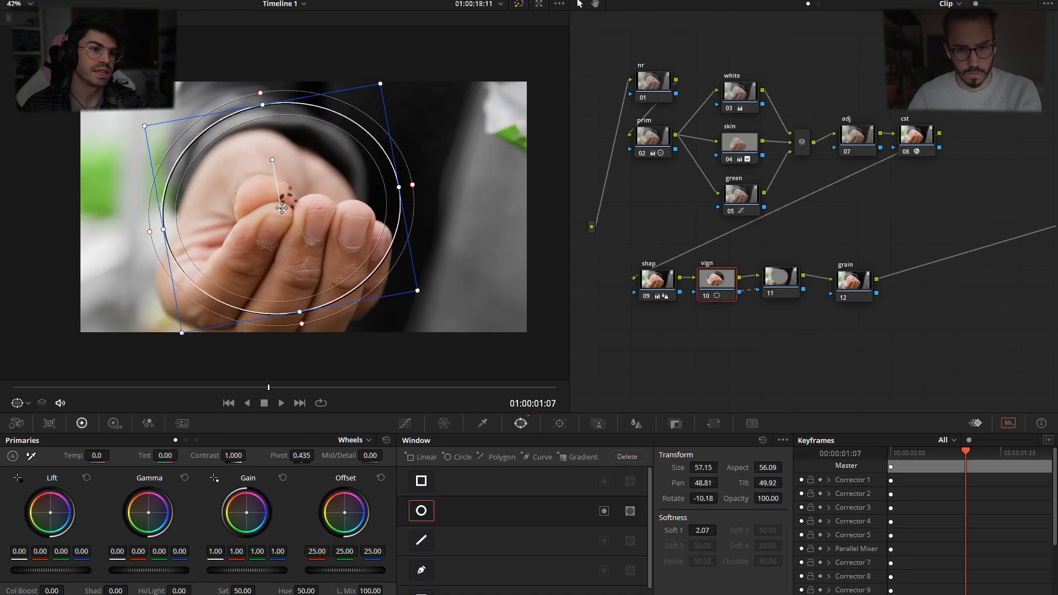
{"action": "left_click_drag", "start_coordinate": [303, 316], "coordinate": [303, 309]}
{"action": "left_click_drag", "start_coordinate": [280, 211], "coordinate": [276, 213]}
Set the window's Soft 1 to 30.47, invert it to affect the area outside the hand, and check its matte in highlight view.
{"action": "mouse_move", "coordinate": [703, 531]}
{"action": "left_mouse_down"}
{"action": "mouse_move", "coordinate": [755, 531]}
{"action": "mouse_move", "coordinate": [720, 530]}
{"action": "left_mouse_up"}
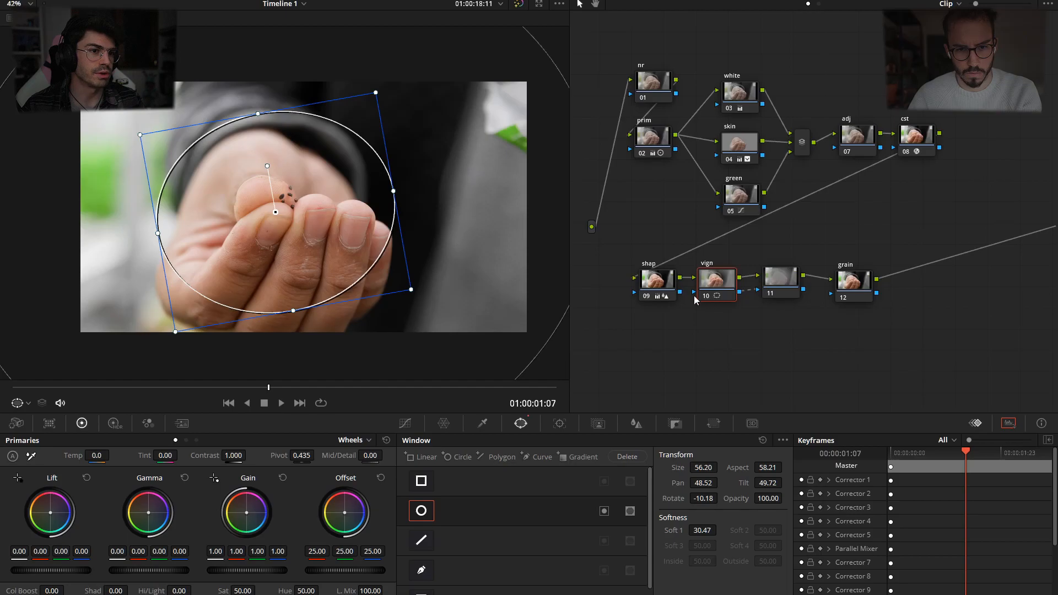
{"action": "left_click", "coordinate": [604, 511]}
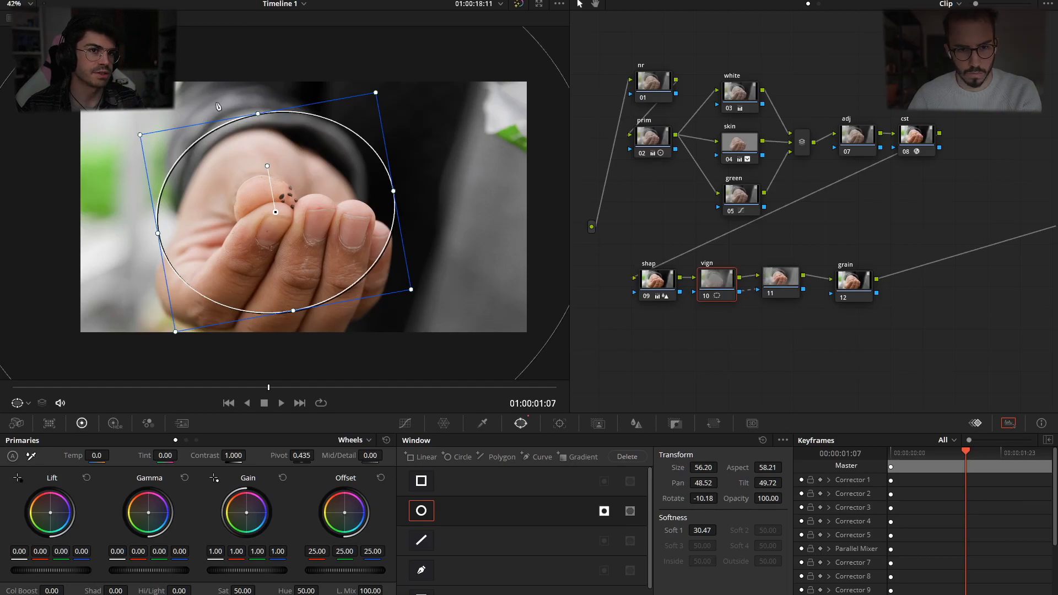
{"action": "key", "text": "shift+h"}
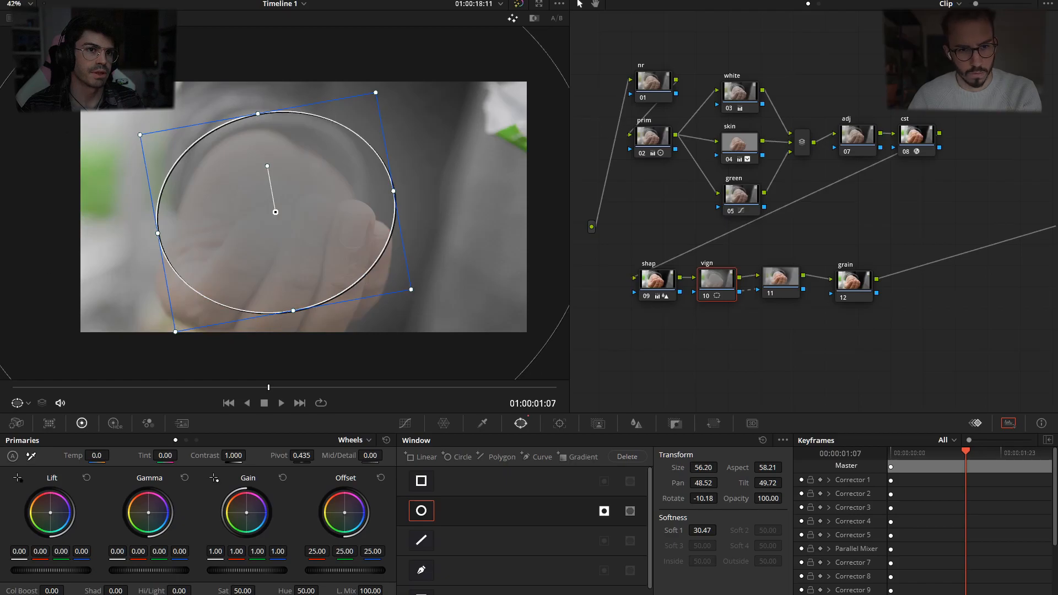
{"action": "key", "text": "shift+h"}
Switch the curves to Custom and track the vign window forward and backward across the clip, starting from 01:00:01:07.
{"action": "left_click", "coordinate": [418, 425]}
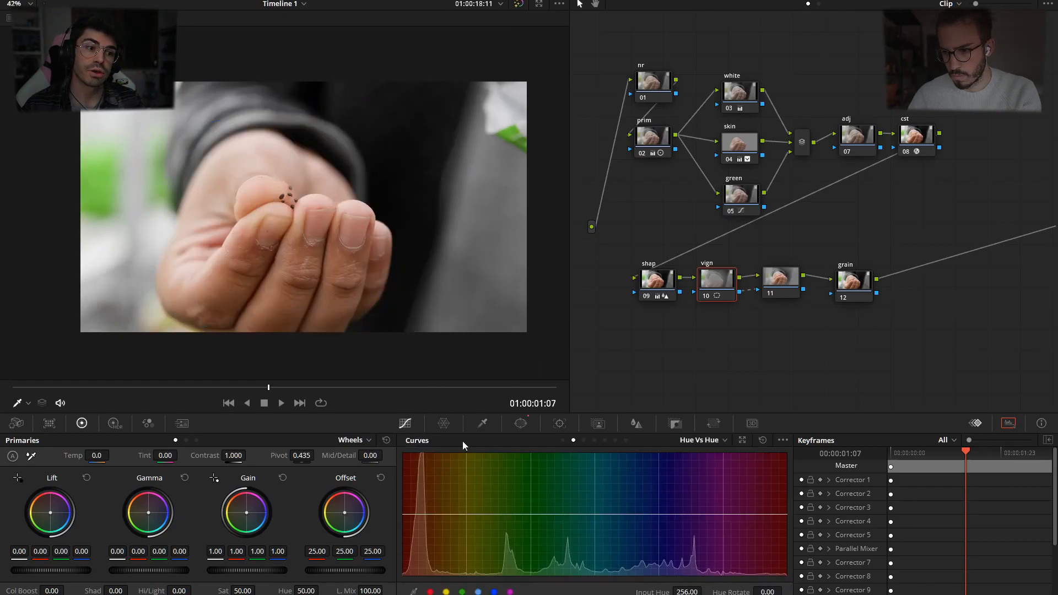
{"action": "left_click", "coordinate": [563, 441]}
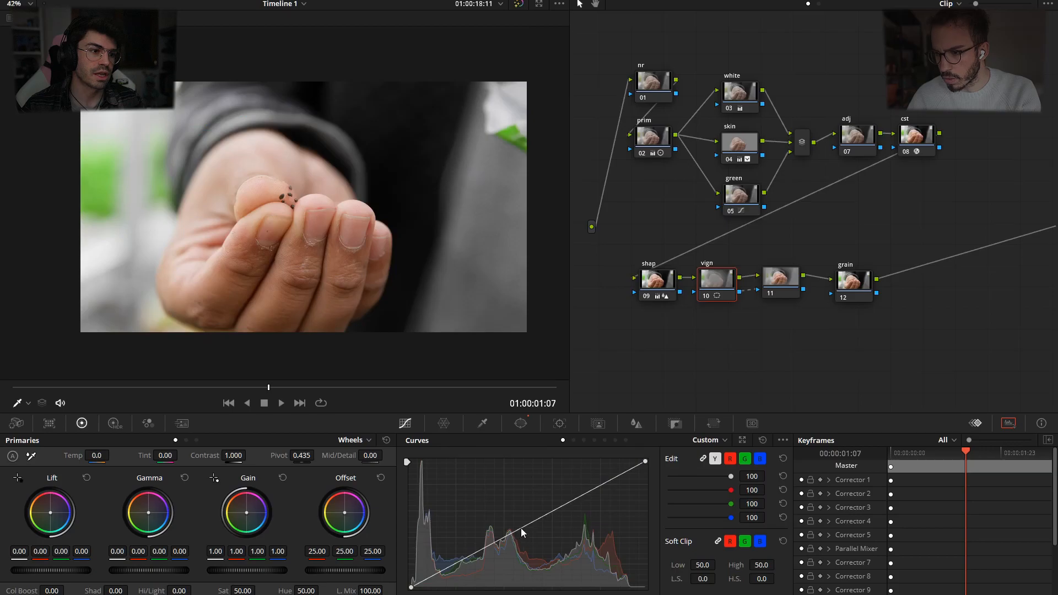
{"action": "left_click", "coordinate": [524, 425]}
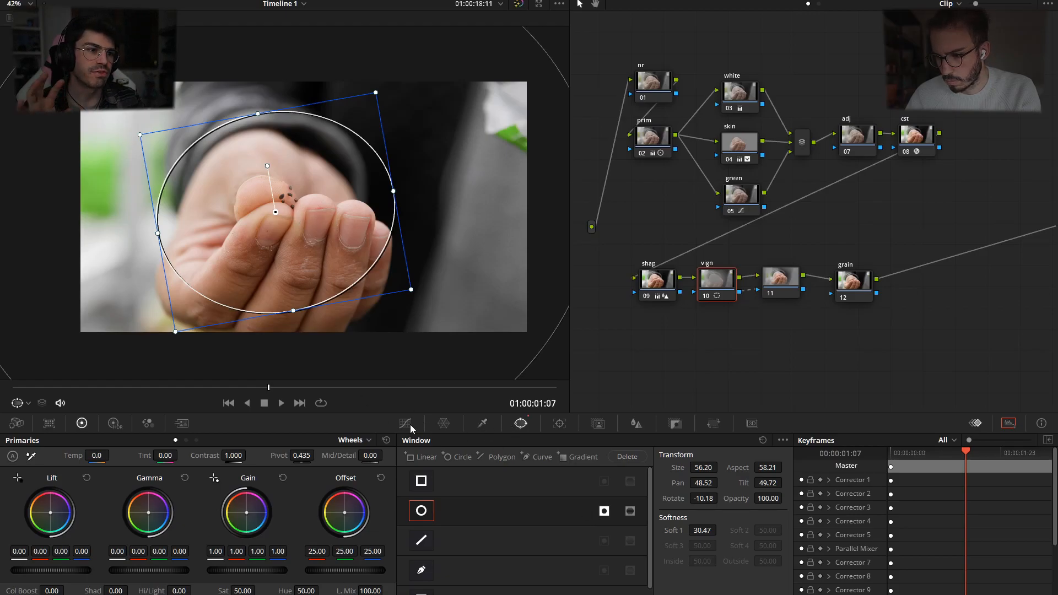
{"action": "left_click", "coordinate": [558, 424]}
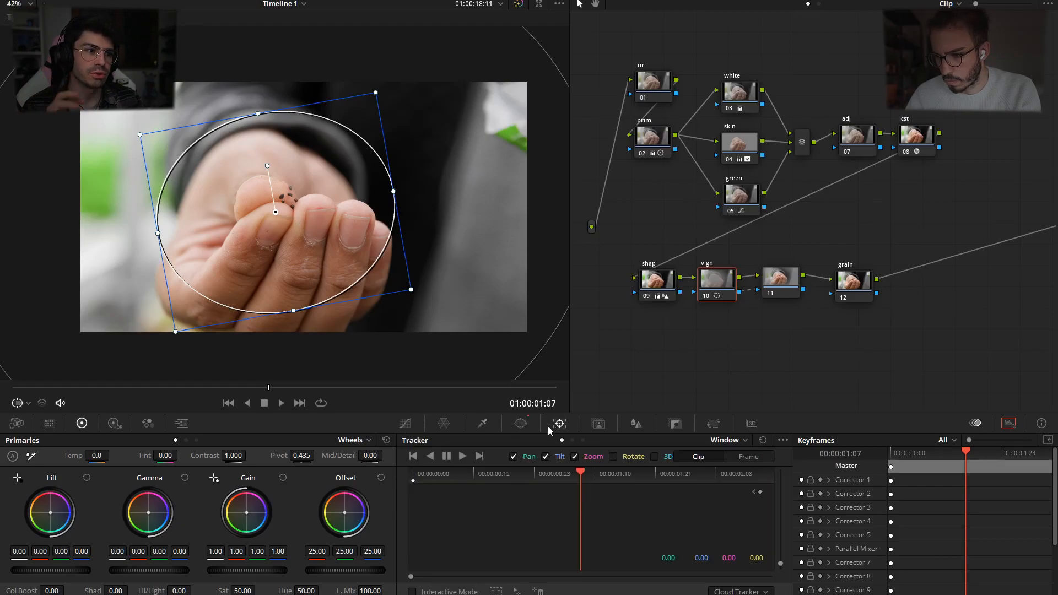
{"action": "left_click", "coordinate": [463, 457]}
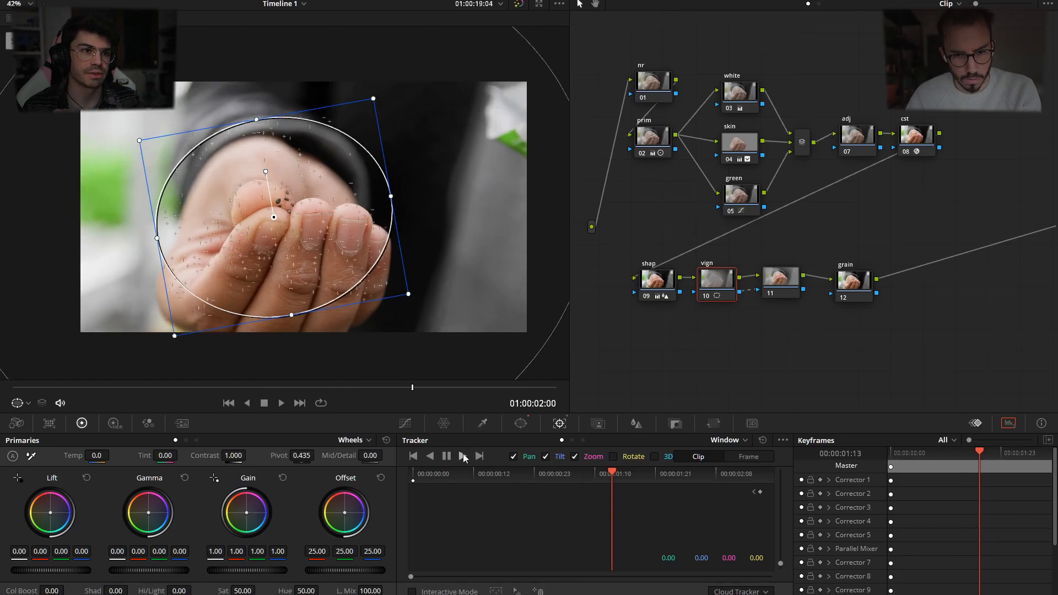
{"action": "left_click", "coordinate": [752, 492]}
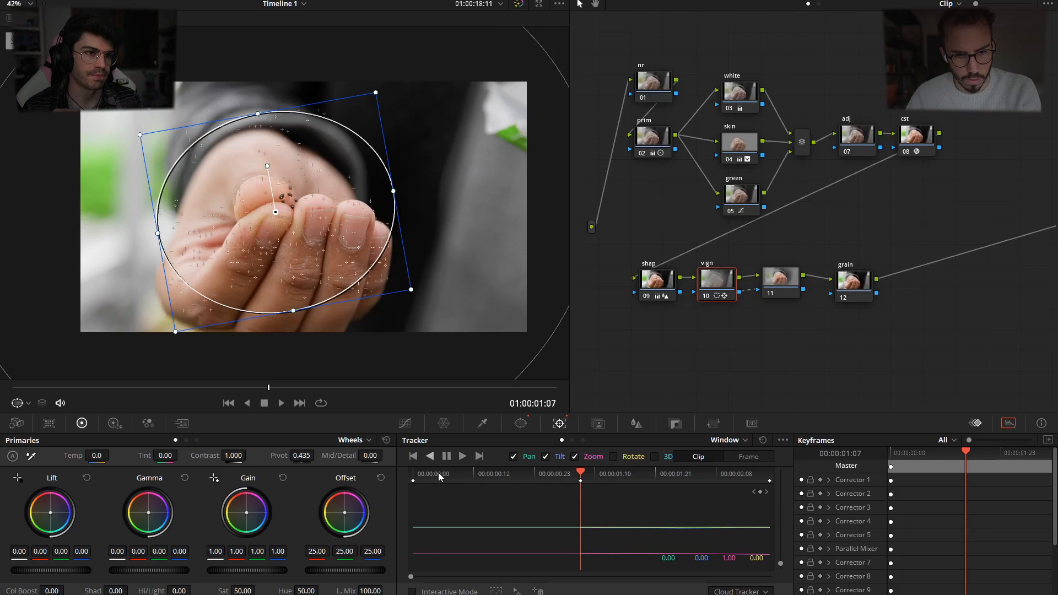
{"action": "key", "text": "Home"}
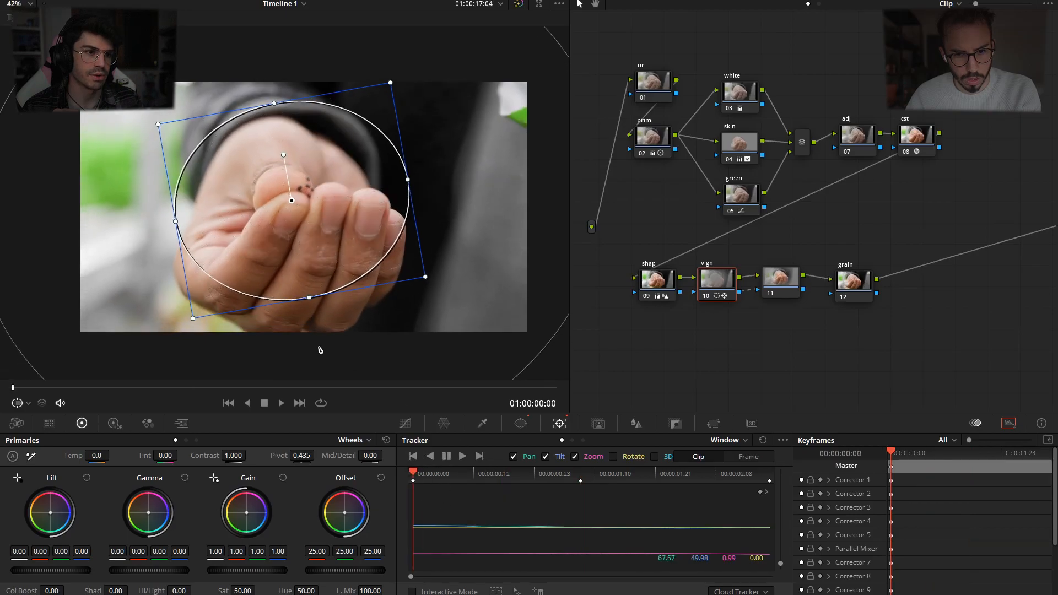
{"action": "left_click_drag", "start_coordinate": [160, 379], "coordinate": [242, 381]}
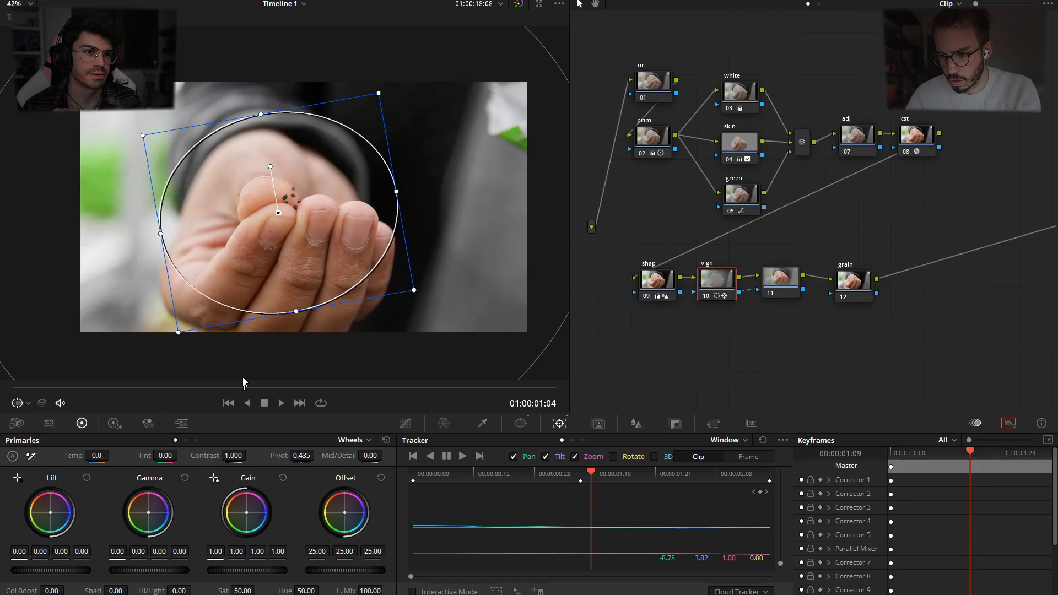
Add a midtone point to the vign node's custom curve and lower it slightly to darken the area outside the window.
{"action": "left_click", "coordinate": [406, 423]}
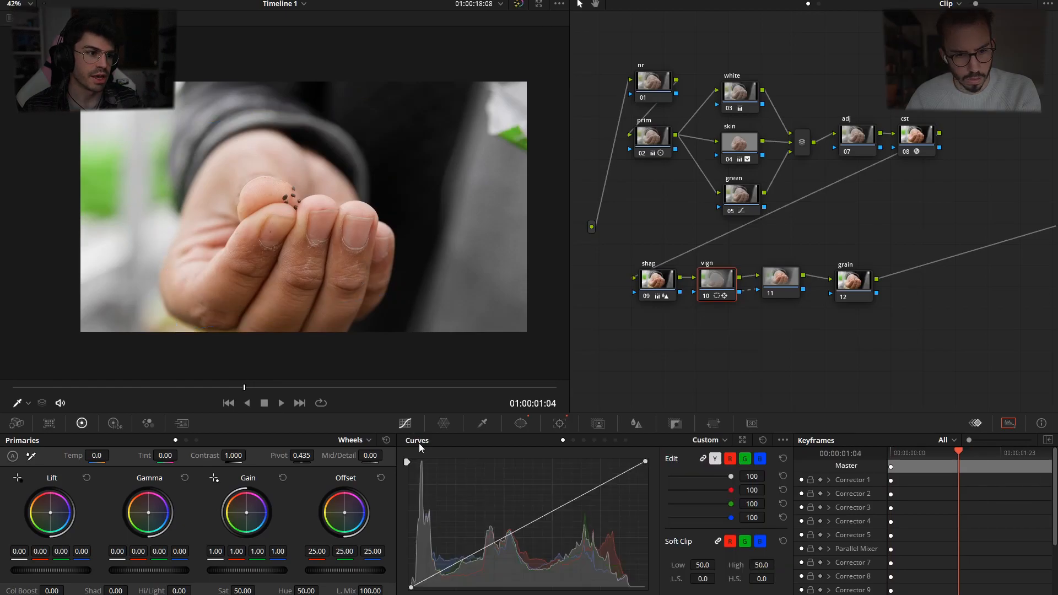
{"action": "left_click", "coordinate": [532, 525]}
{"action": "left_click_drag", "start_coordinate": [532, 526], "coordinate": [541, 536]}
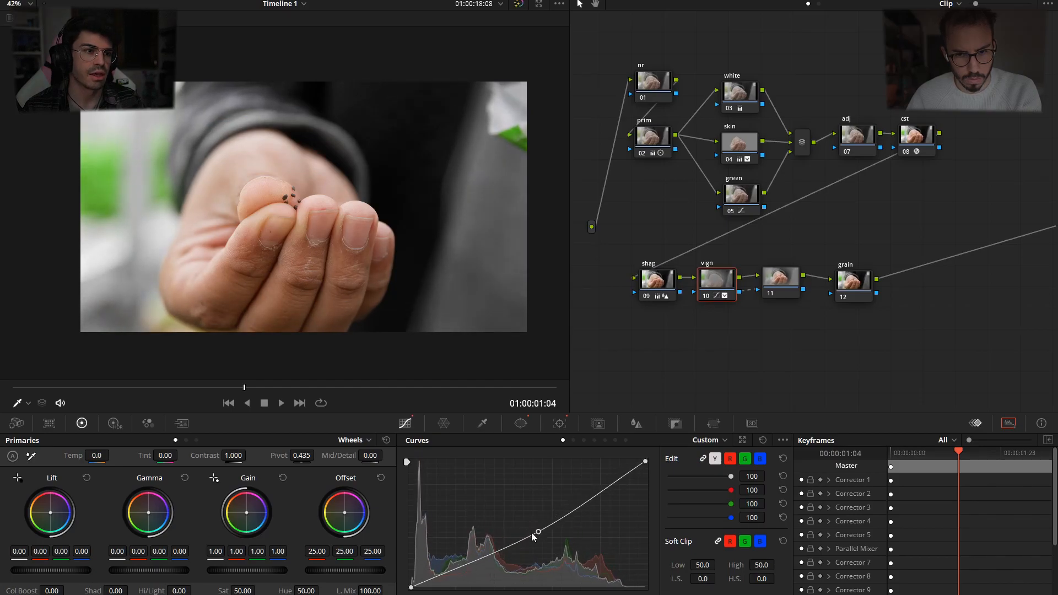
Show the scopes over the node graph and set them to Waveform.
{"action": "key", "text": "ctrl+shift+w"}
{"action": "left_click_drag", "start_coordinate": [721, 97], "coordinate": [876, 97]}
{"action": "left_click", "coordinate": [918, 113]}
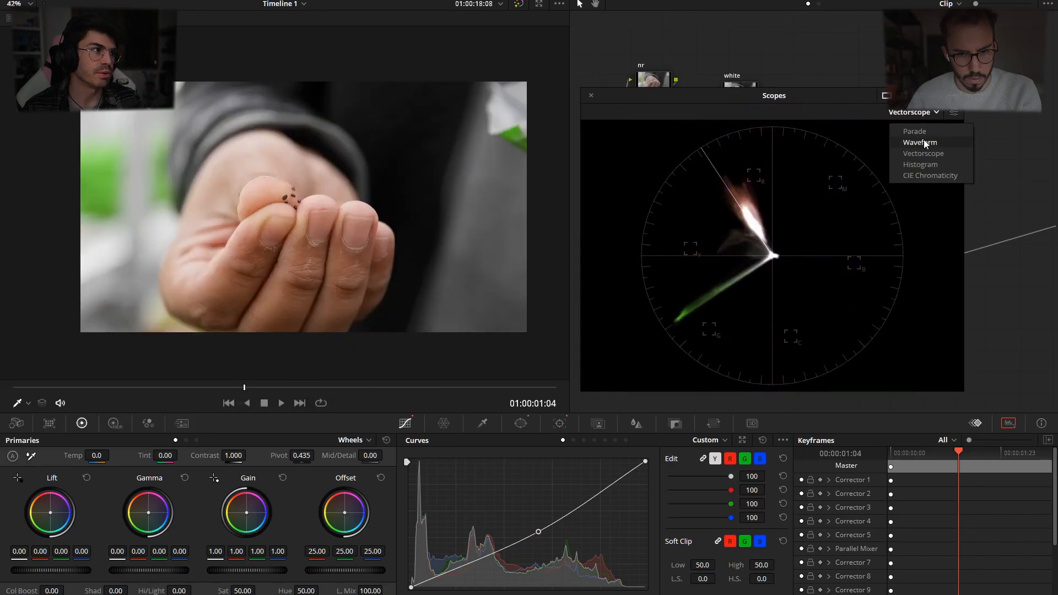
{"action": "left_click", "coordinate": [924, 140]}
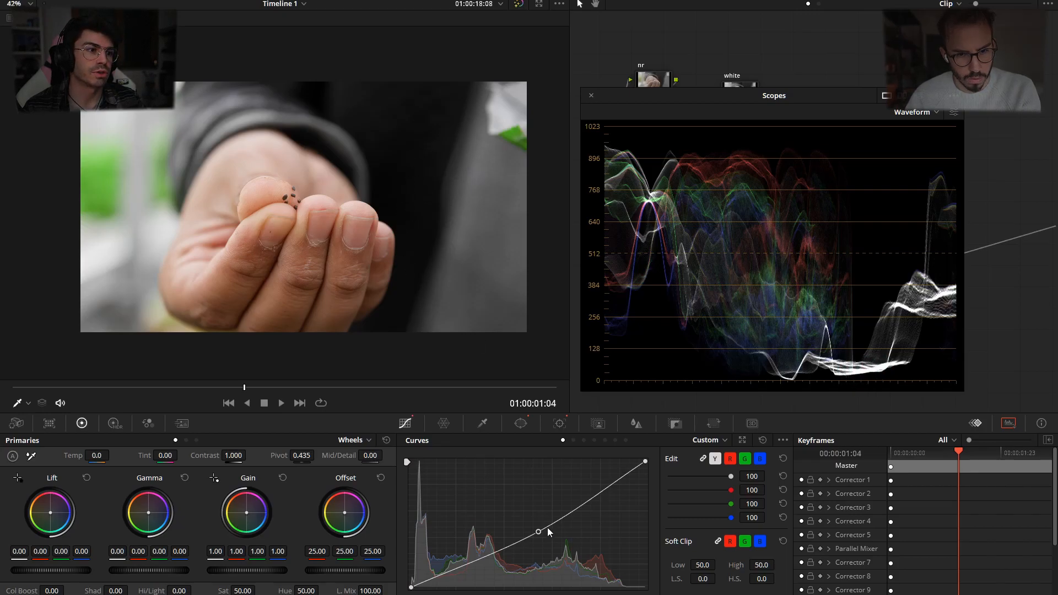
Try a much lower midtone point on the vign curve, settle on a moderate darkening, and check the node's matte in highlight view.
{"action": "left_click_drag", "start_coordinate": [538, 530], "coordinate": [553, 555]}
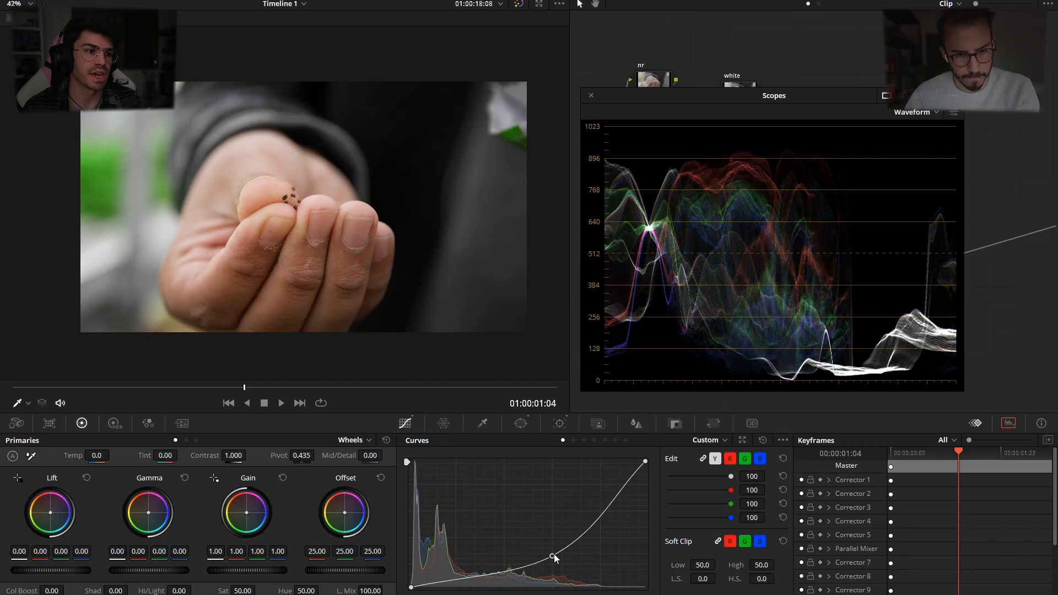
{"action": "left_click_drag", "start_coordinate": [550, 554], "coordinate": [534, 539]}
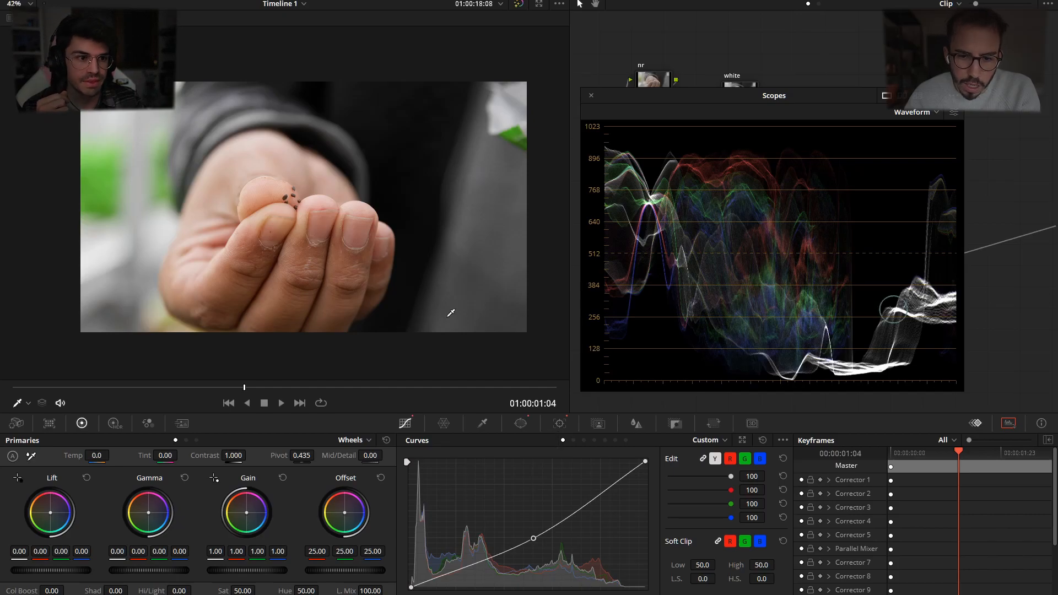
{"action": "key", "text": "shift+d"}
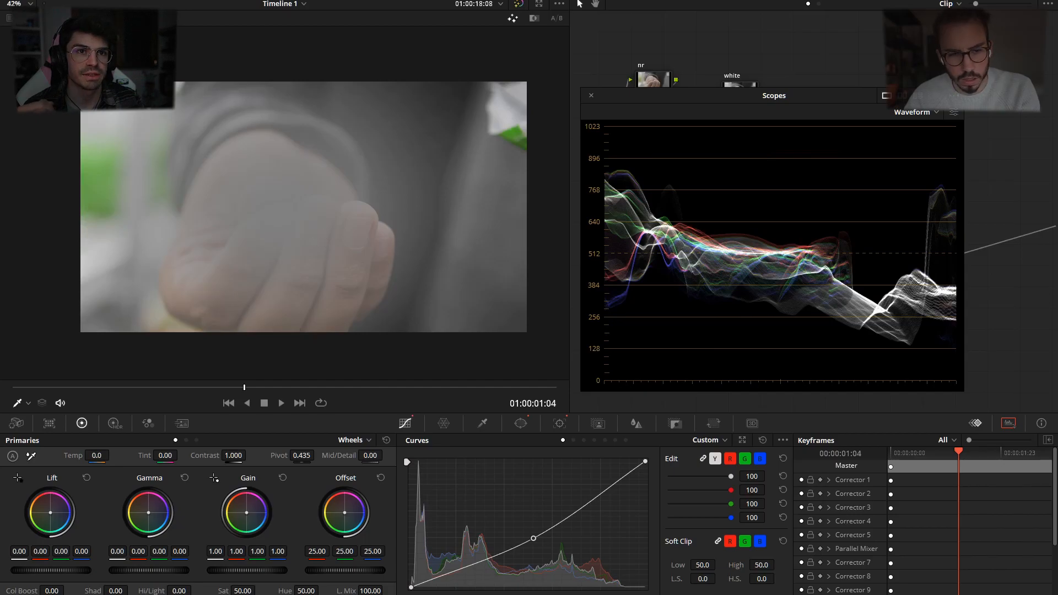
{"action": "key", "text": "shift+d"}
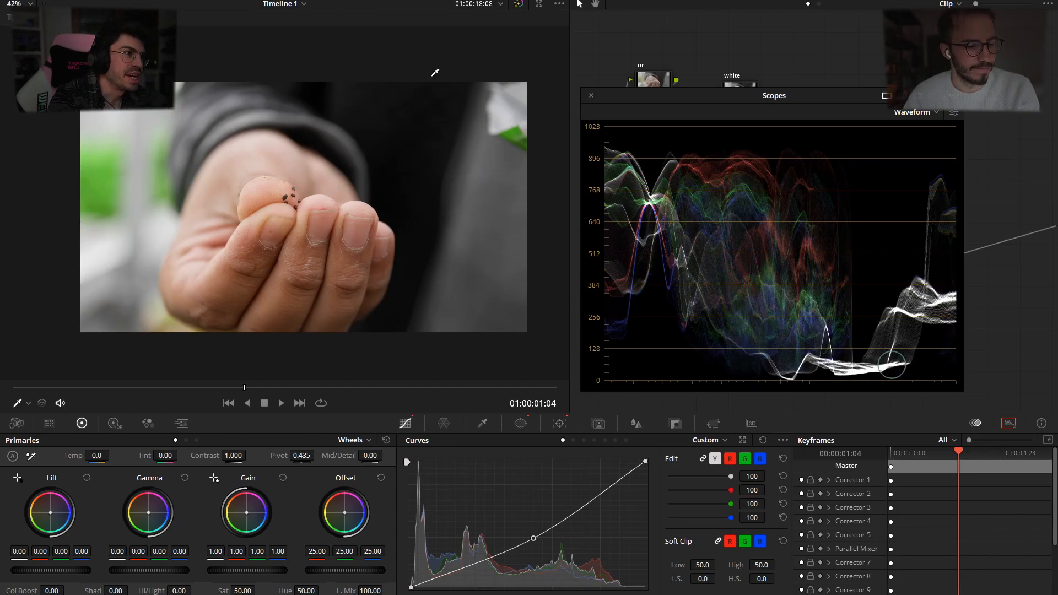
Move the scopes clear of the nodes, check the tracked vignette at other frames, and nudge the vign curve's midtone point up slightly.
{"action": "left_click_drag", "start_coordinate": [688, 102], "coordinate": [735, 316]}
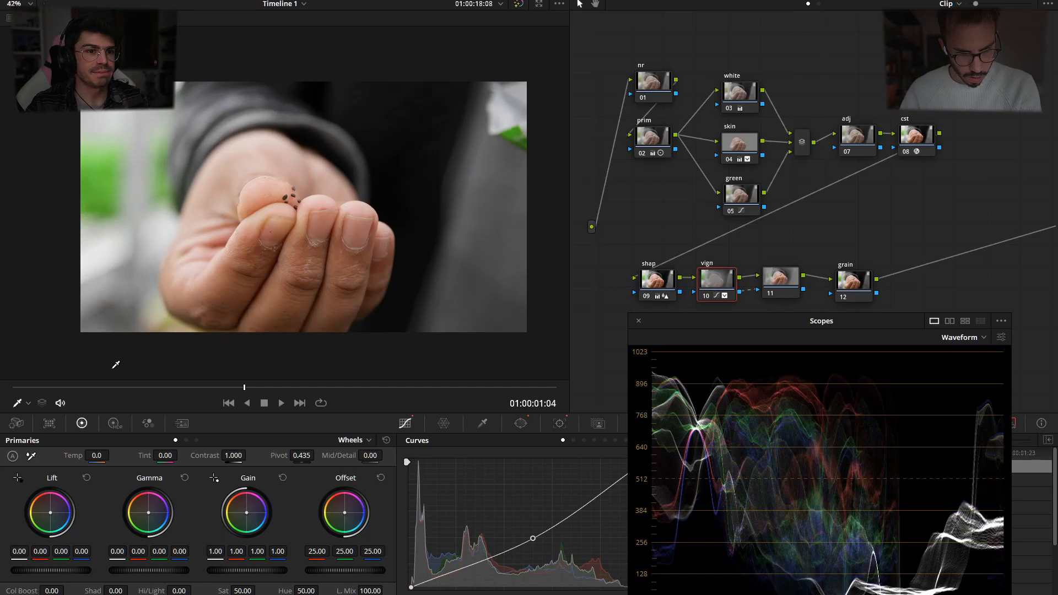
{"action": "left_click_drag", "start_coordinate": [243, 389], "coordinate": [301, 386]}
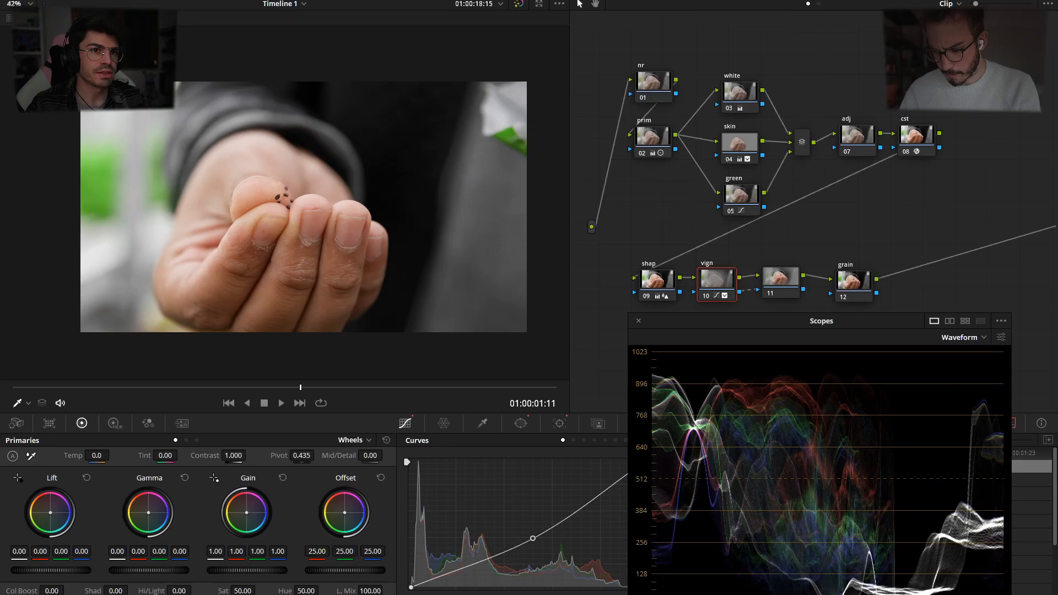
{"action": "left_click", "coordinate": [521, 423]}
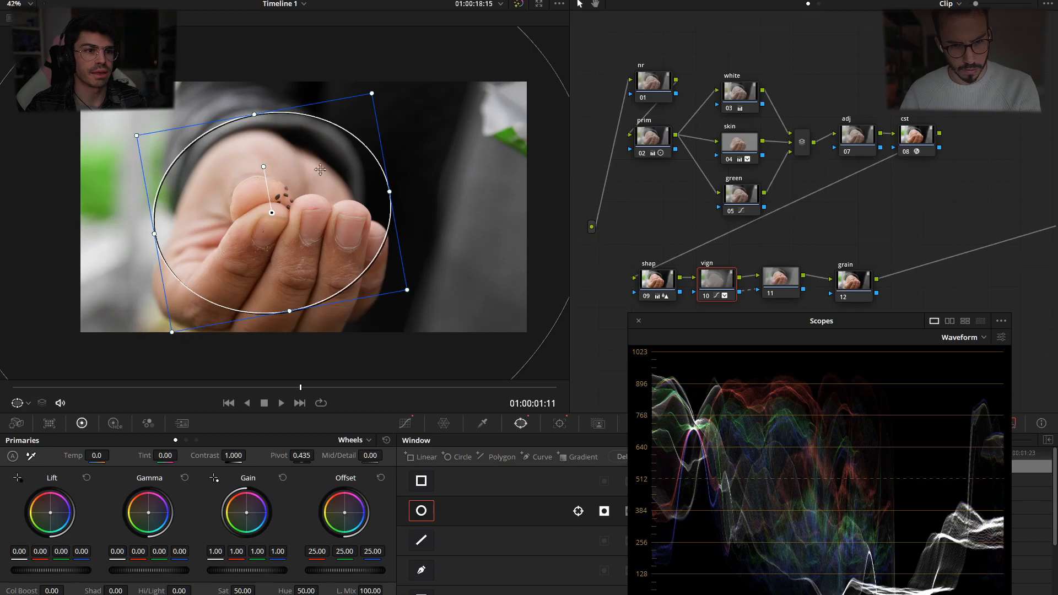
{"action": "left_click_drag", "start_coordinate": [229, 387], "coordinate": [164, 403]}
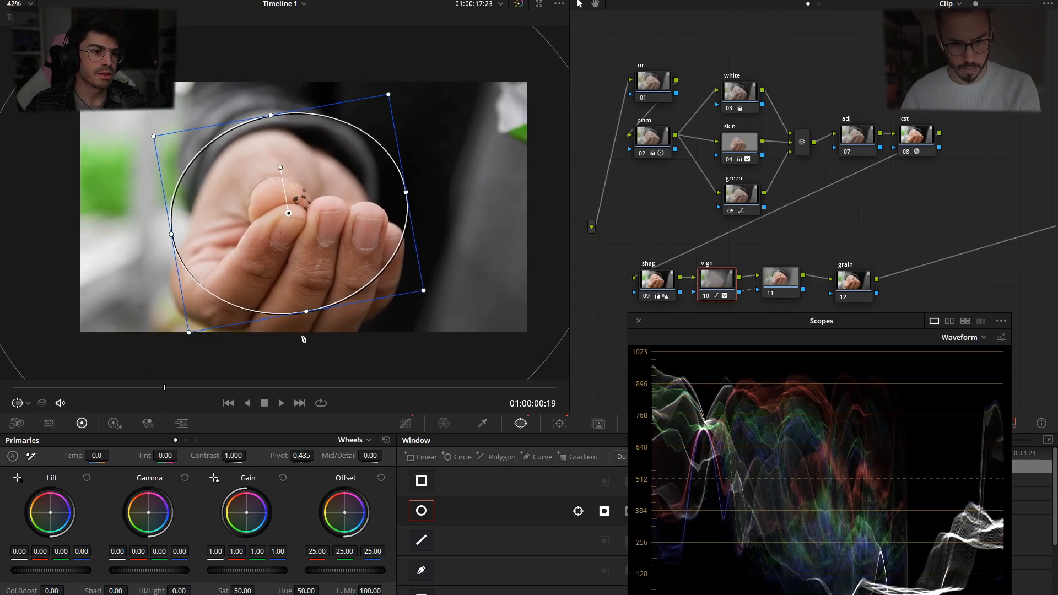
{"action": "left_click", "coordinate": [411, 423]}
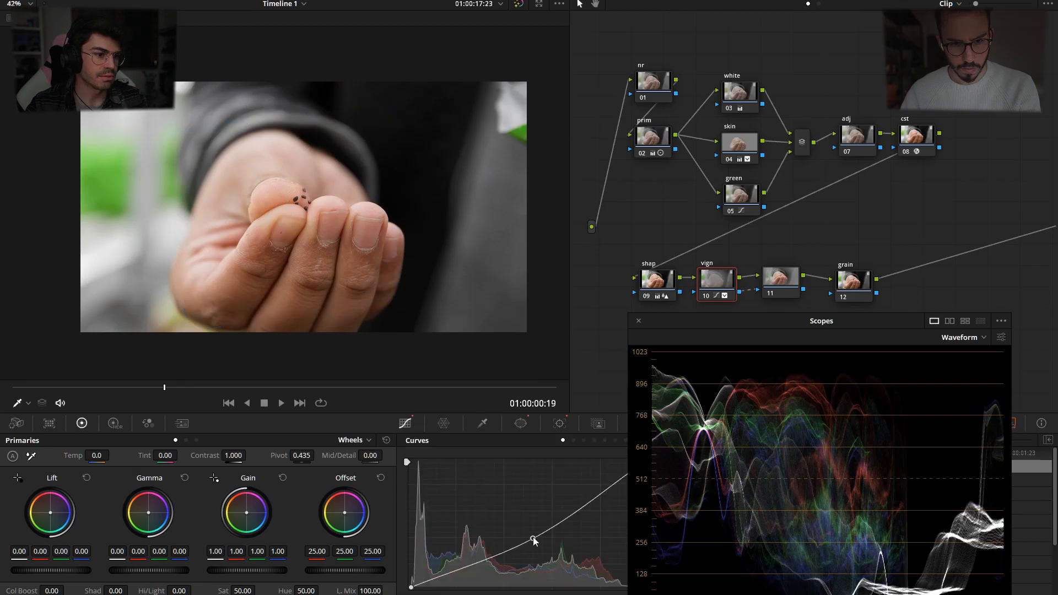
{"action": "left_click", "coordinate": [534, 537]}
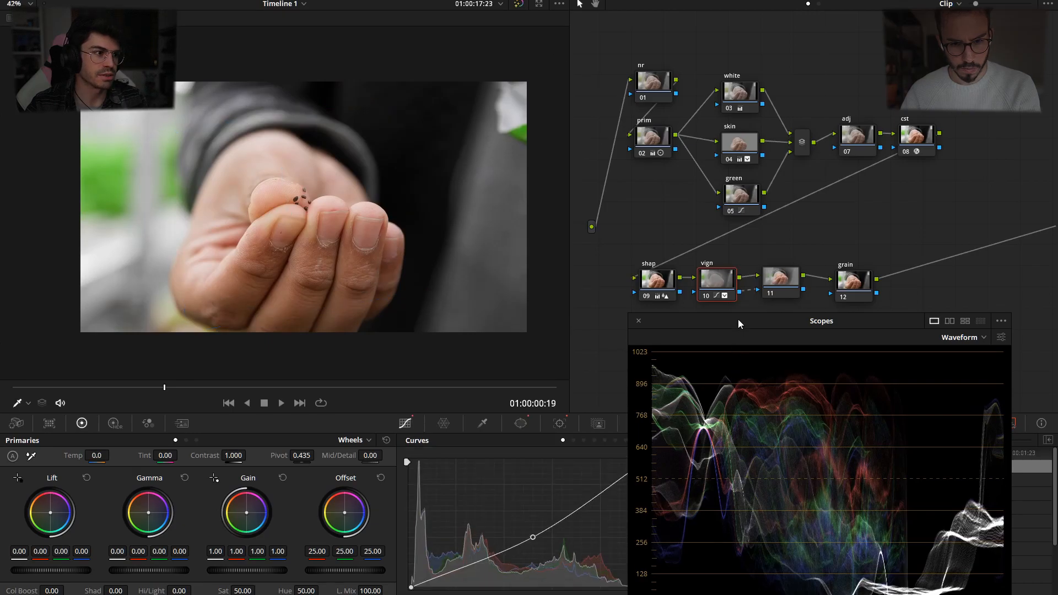
Select node 11 after the vign node, keep the scopes clear of it, and highlight the area it affects.
{"action": "left_click_drag", "start_coordinate": [739, 321], "coordinate": [726, 236]}
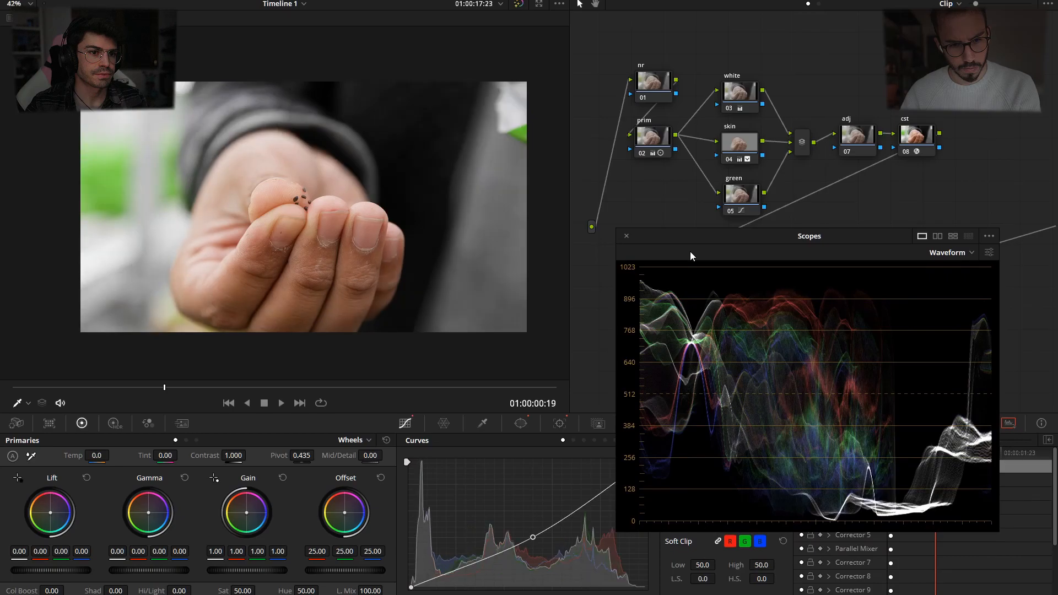
{"action": "left_click_drag", "start_coordinate": [714, 239], "coordinate": [766, 61]}
{"action": "left_click", "coordinate": [779, 292]}
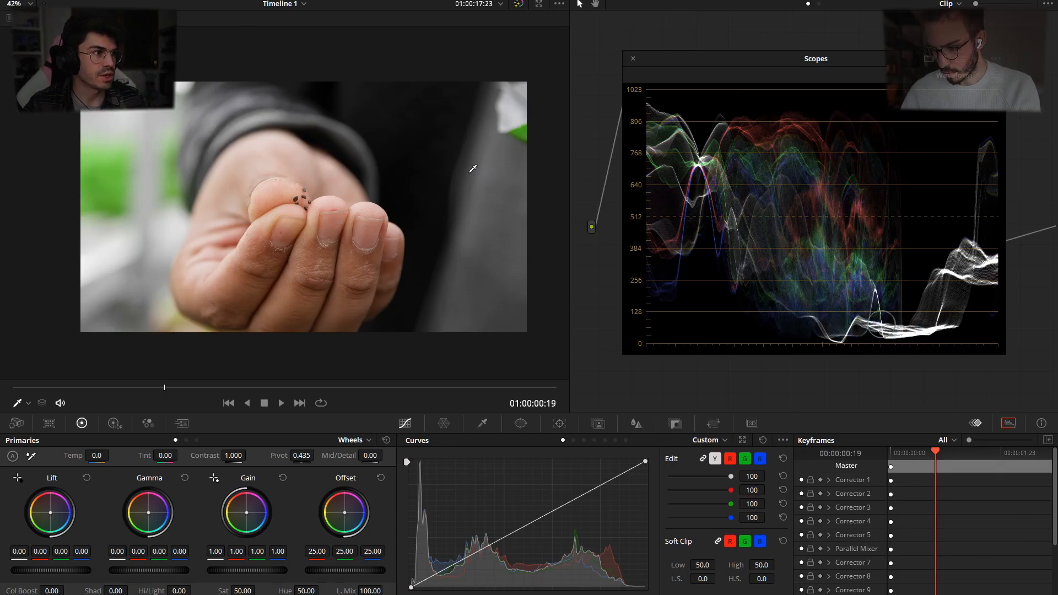
{"action": "left_click_drag", "start_coordinate": [714, 58], "coordinate": [780, 317]}
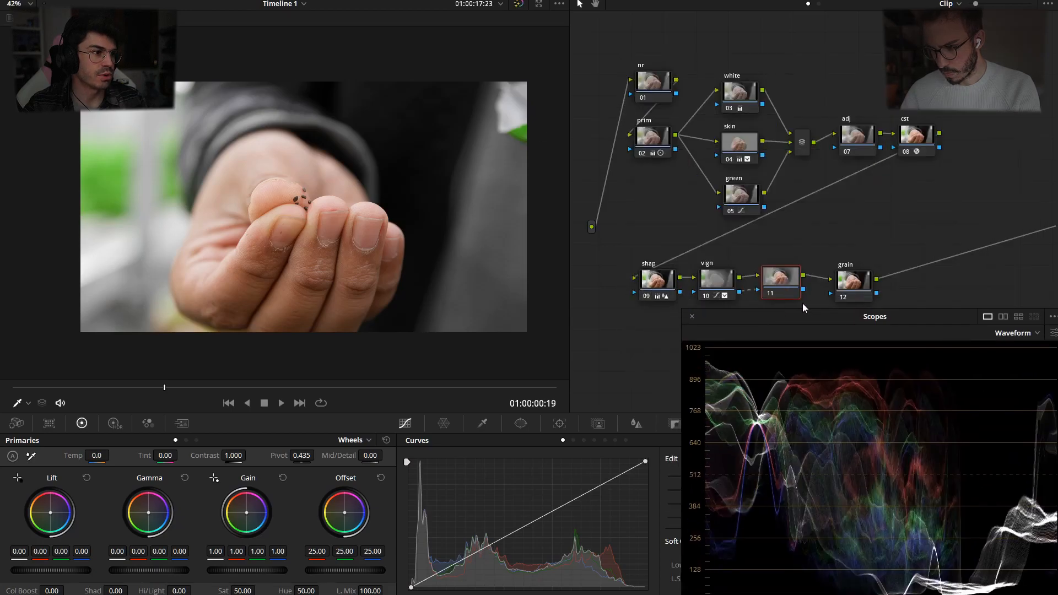
{"action": "left_click_drag", "start_coordinate": [783, 278], "coordinate": [782, 282]}
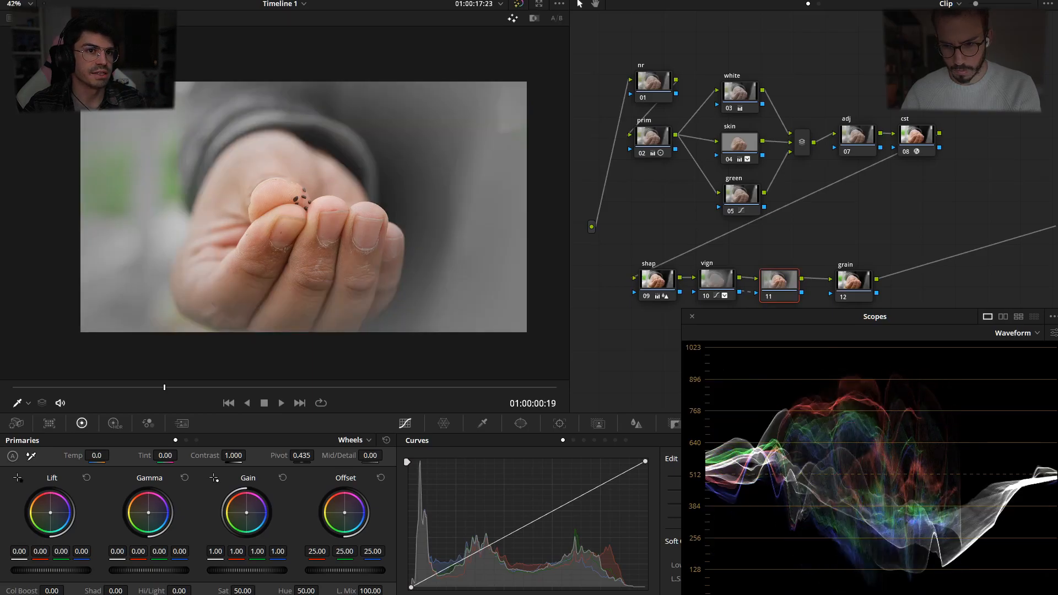
Enable editable splines for node 11's custom curve and pull the white point's handle so the midtones lift slightly, checking a neighbouring frame.
{"action": "left_click_drag", "start_coordinate": [861, 320], "coordinate": [782, 54]}
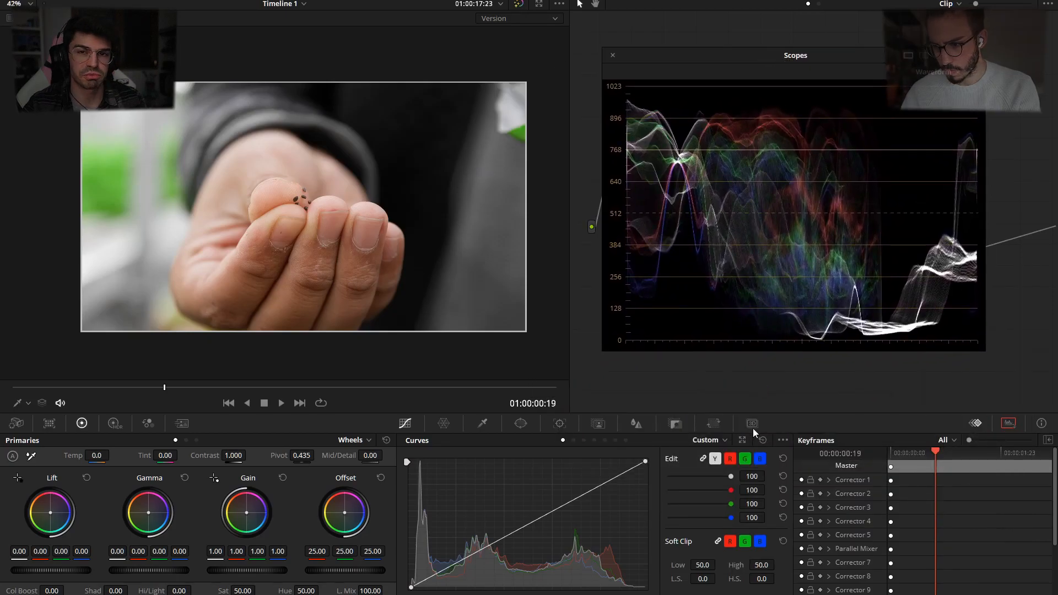
{"action": "left_click", "coordinate": [779, 439]}
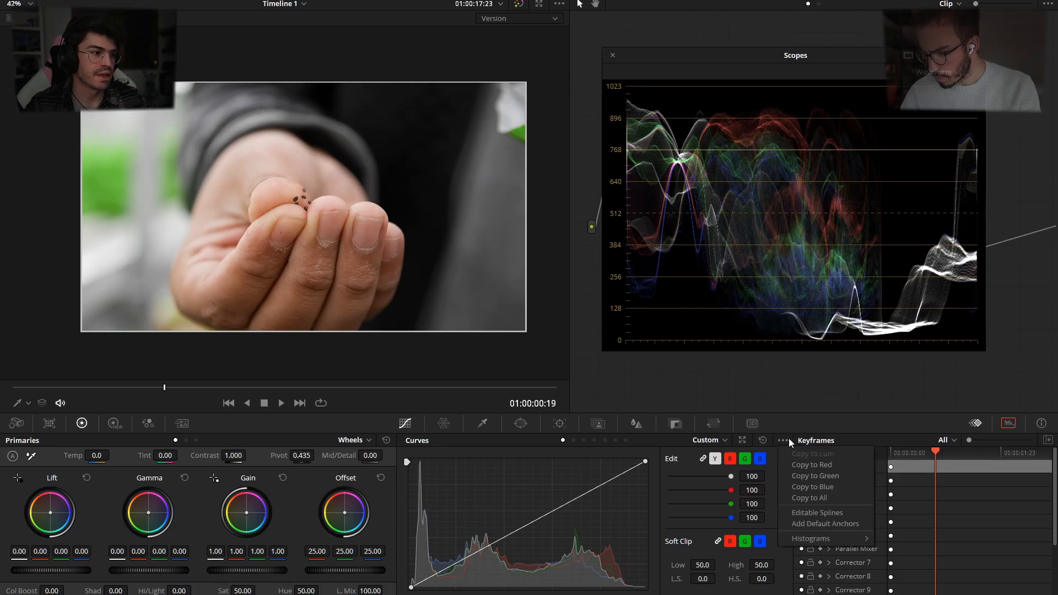
{"action": "left_click", "coordinate": [831, 514]}
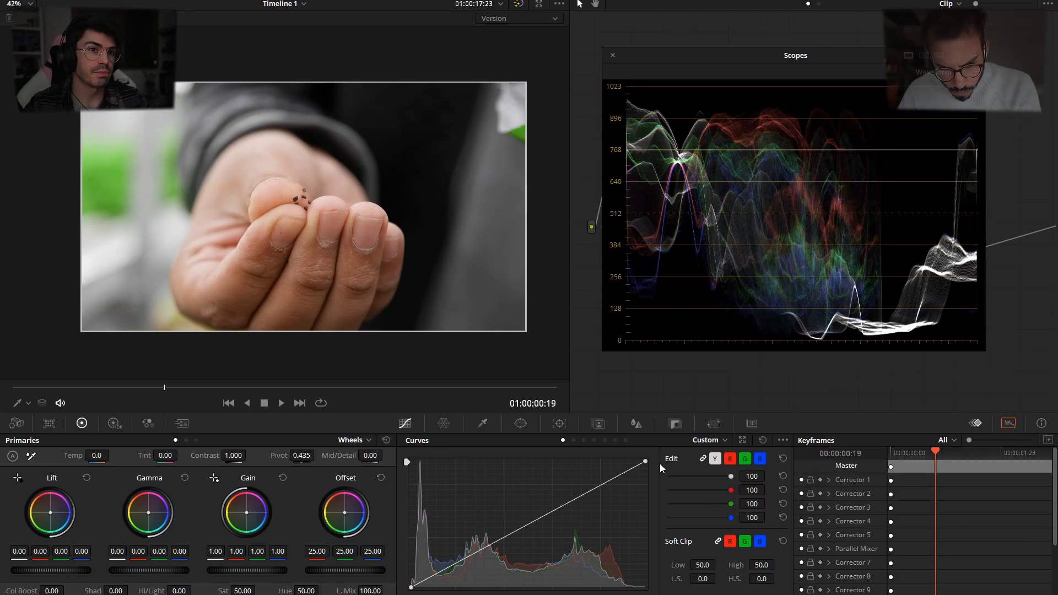
{"action": "left_click", "coordinate": [25, 18]}
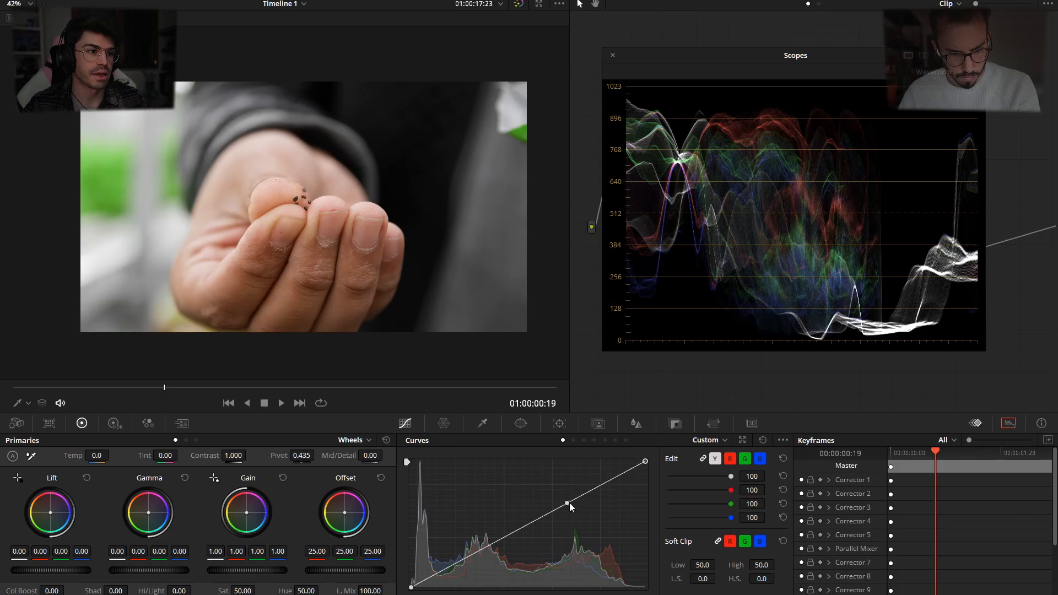
{"action": "left_click_drag", "start_coordinate": [568, 506], "coordinate": [512, 516]}
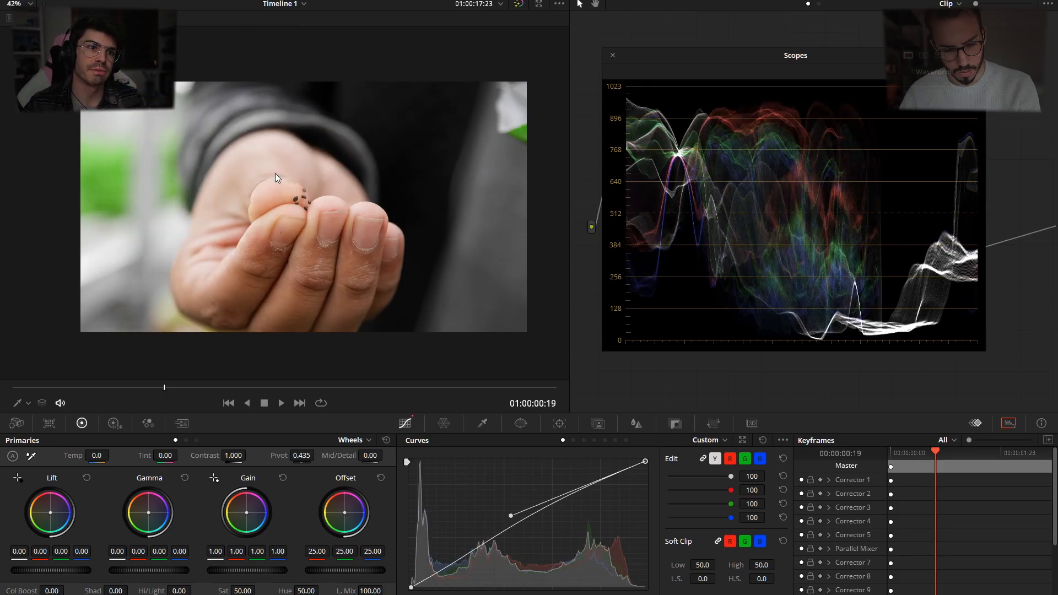
{"action": "mouse_move", "coordinate": [191, 387]}
{"action": "left_mouse_down"}
{"action": "mouse_move", "coordinate": [102, 396]}
{"action": "mouse_move", "coordinate": [173, 388]}
{"action": "left_mouse_up"}
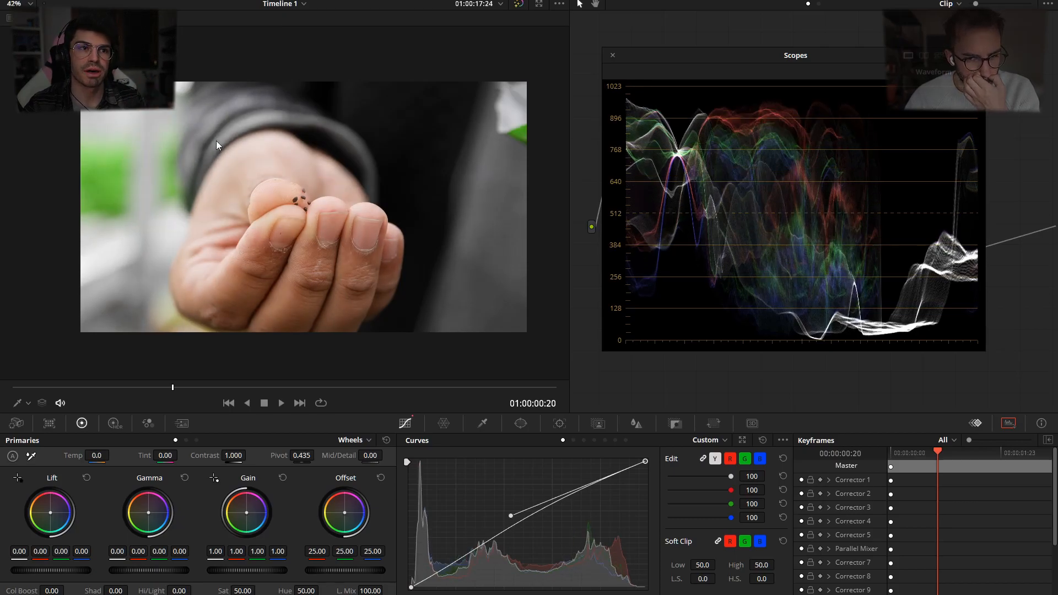
Move the scopes clear of the node graph and examine the graded hand shot full screen.
{"action": "left_click_drag", "start_coordinate": [710, 55], "coordinate": [767, 349]}
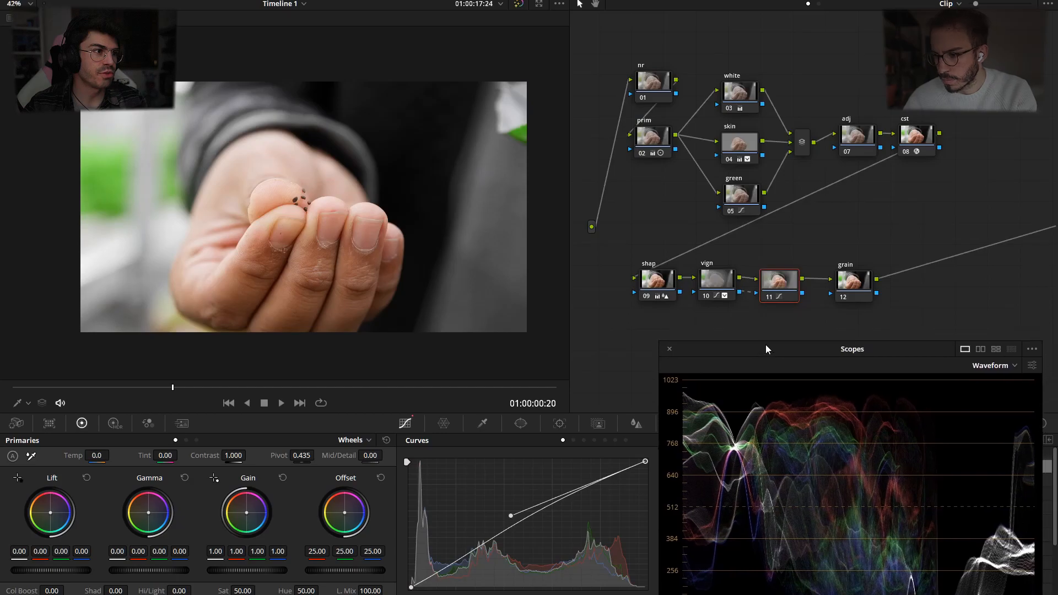
{"action": "left_click_drag", "start_coordinate": [783, 294], "coordinate": [782, 294]}
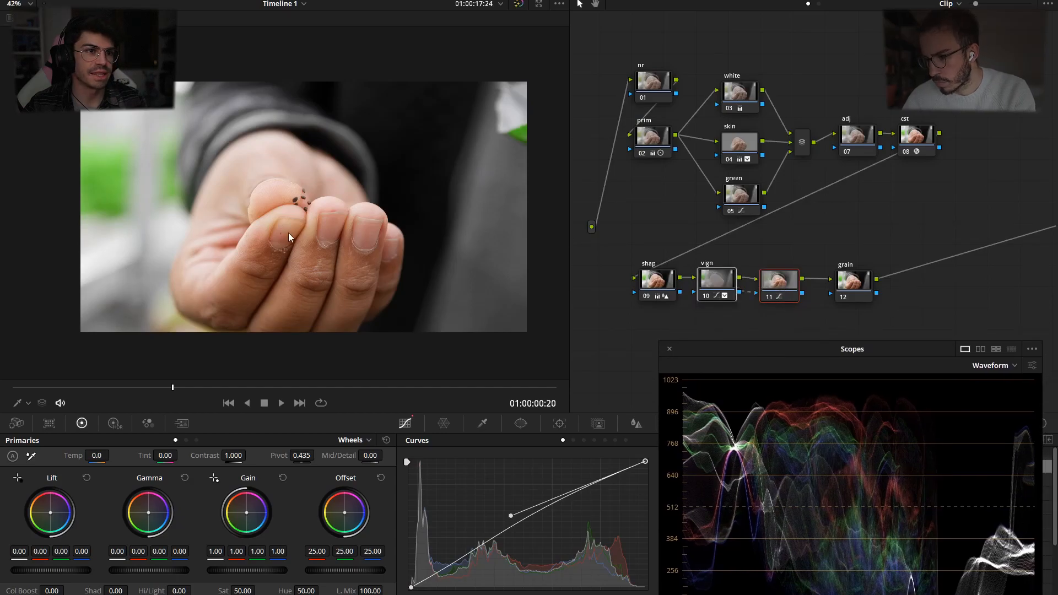
{"action": "key", "text": "ctrl+f"}
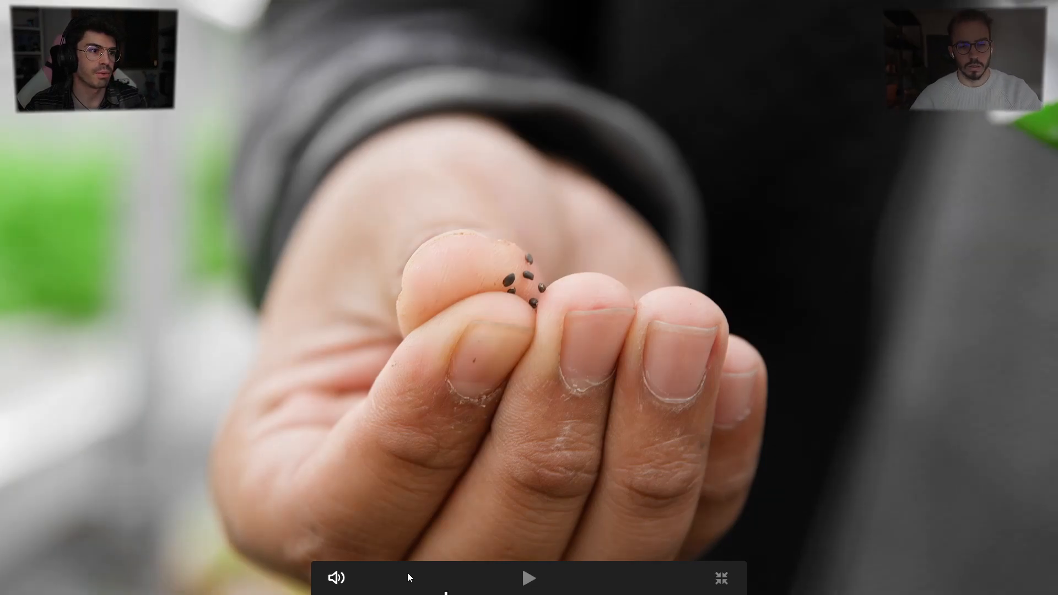
{"action": "key", "text": "Escape"}
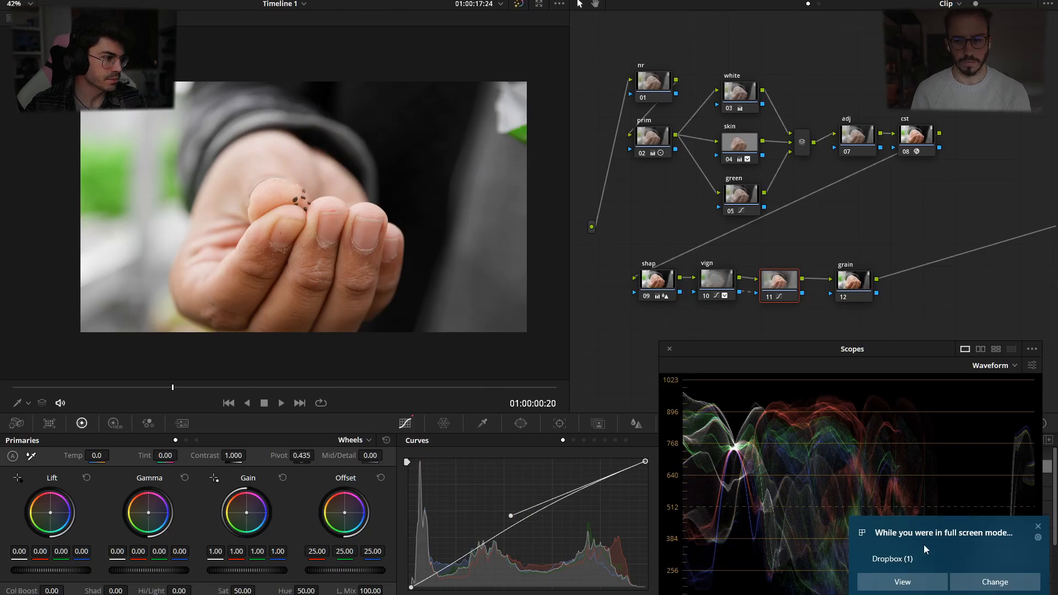
{"action": "left_click", "coordinate": [1038, 526]}
{"action": "left_click_drag", "start_coordinate": [838, 349], "coordinate": [809, 327]}
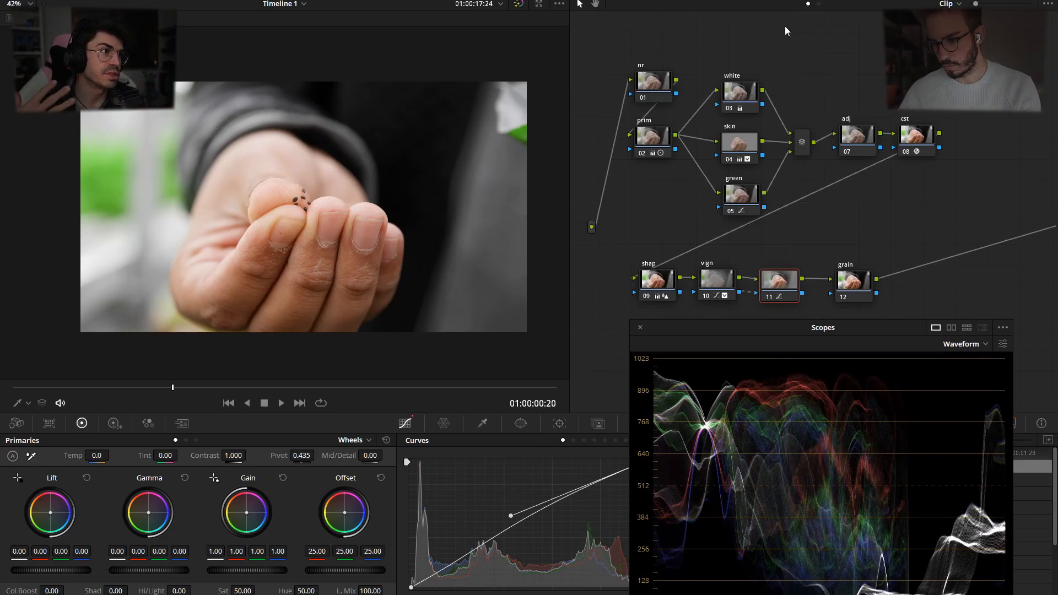
Show the clip thumbnails and copy clip 01's grade to clips 02 and 03.
{"action": "key", "text": "ctrl+shift+c"}
{"action": "left_click_drag", "start_coordinate": [753, 326], "coordinate": [772, 443]}
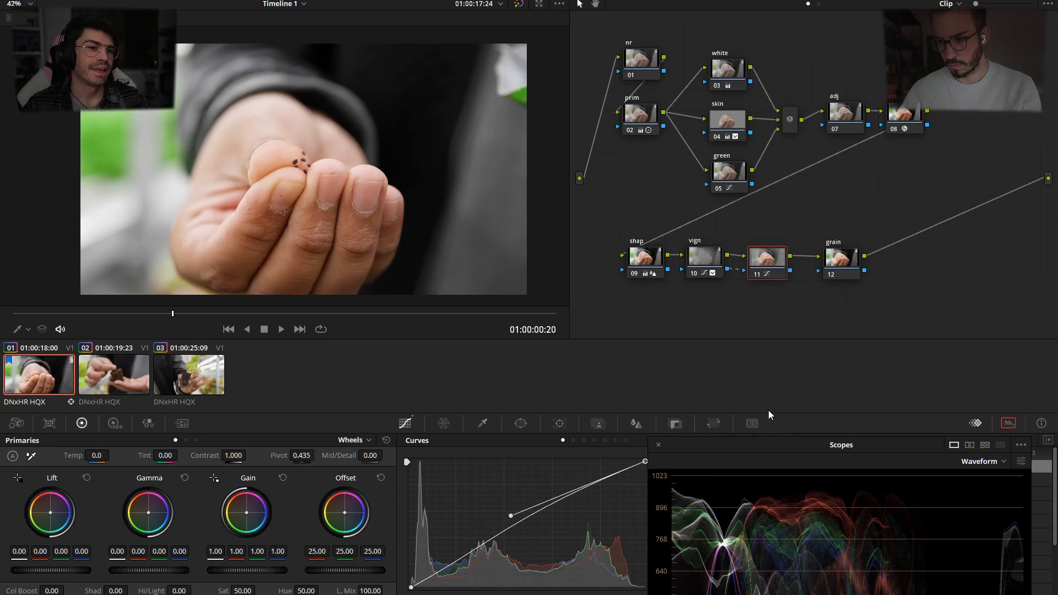
{"action": "left_click", "coordinate": [209, 372]}
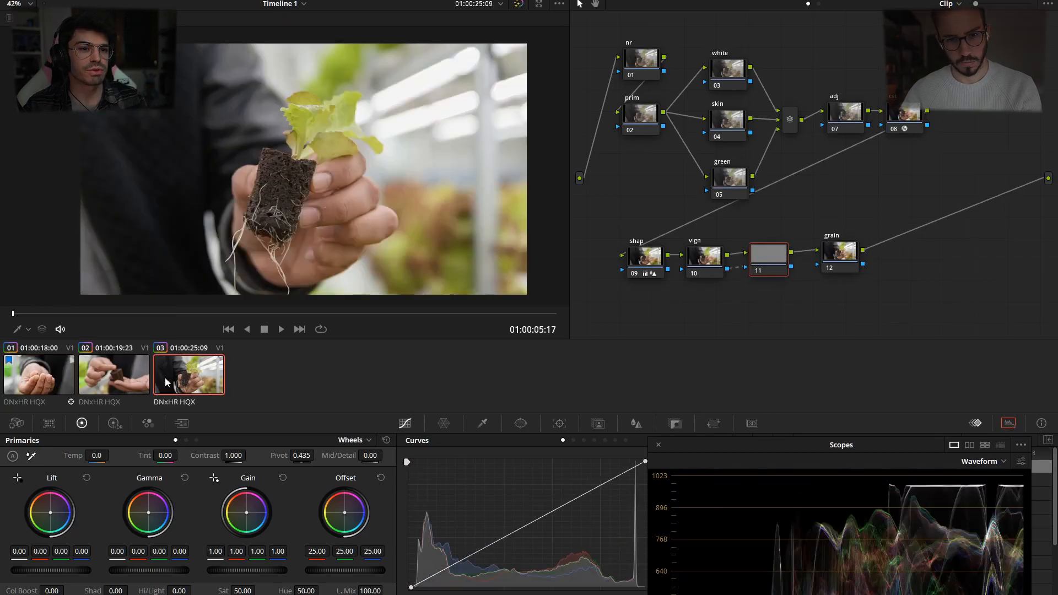
{"action": "left_click", "coordinate": [138, 381], "text": "ctrl"}
{"action": "middle_click", "coordinate": [37, 384]}
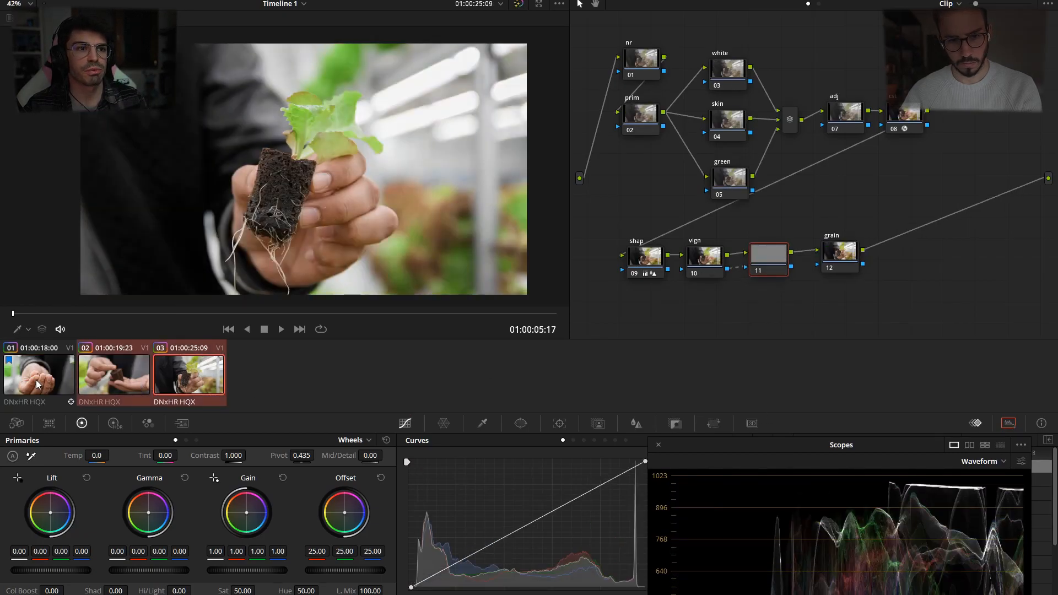
Select clip 02, compare it with its neighbor clips in a split screen, and hide the thumbnails to enlarge the view.
{"action": "left_click", "coordinate": [114, 359]}
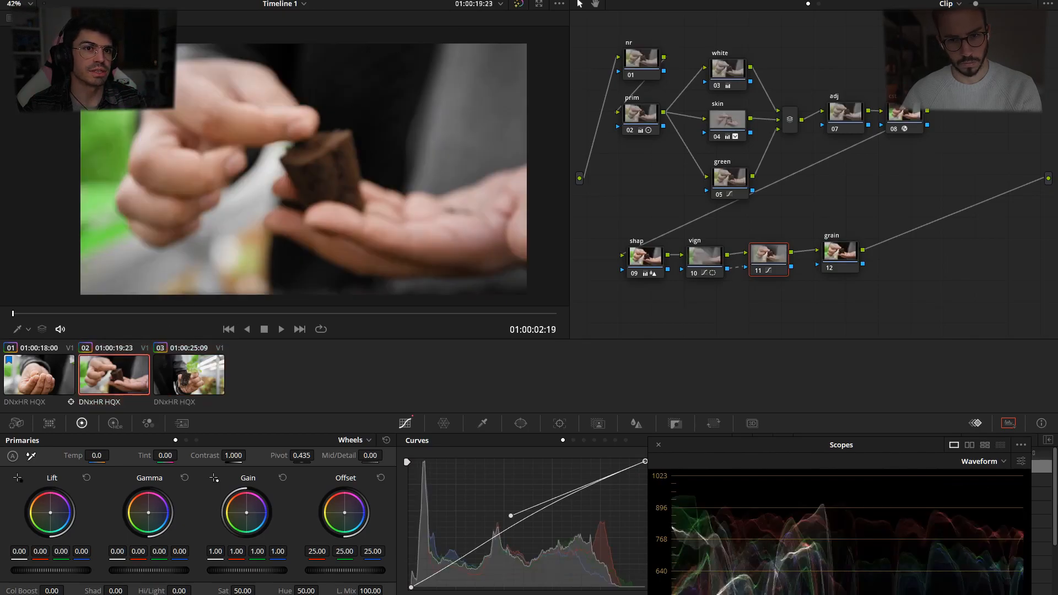
{"action": "key", "text": "ctrl+alt+w"}
{"action": "left_click", "coordinate": [489, 22]}
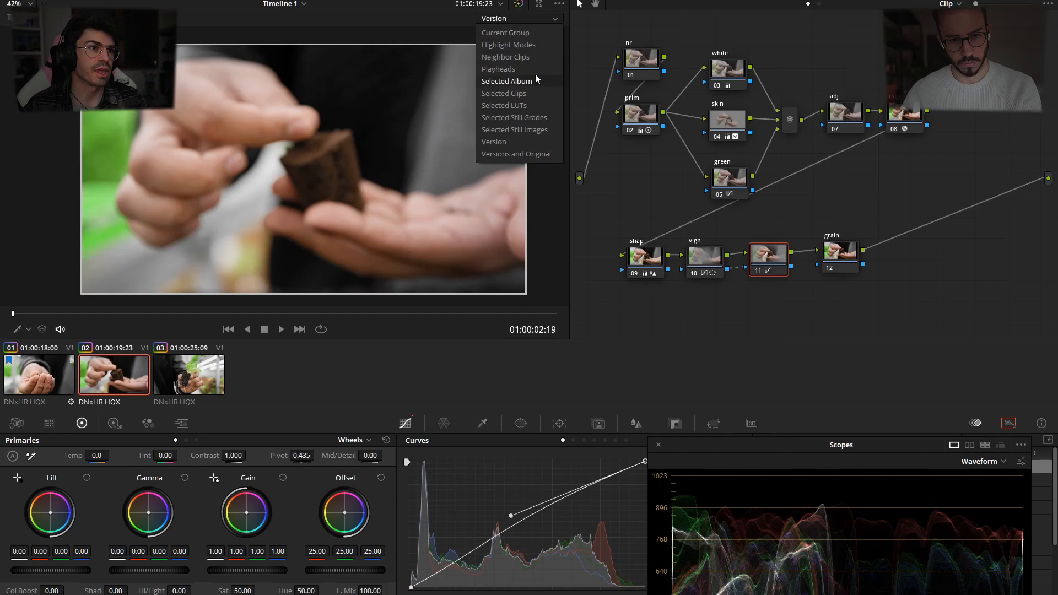
{"action": "left_click", "coordinate": [521, 56]}
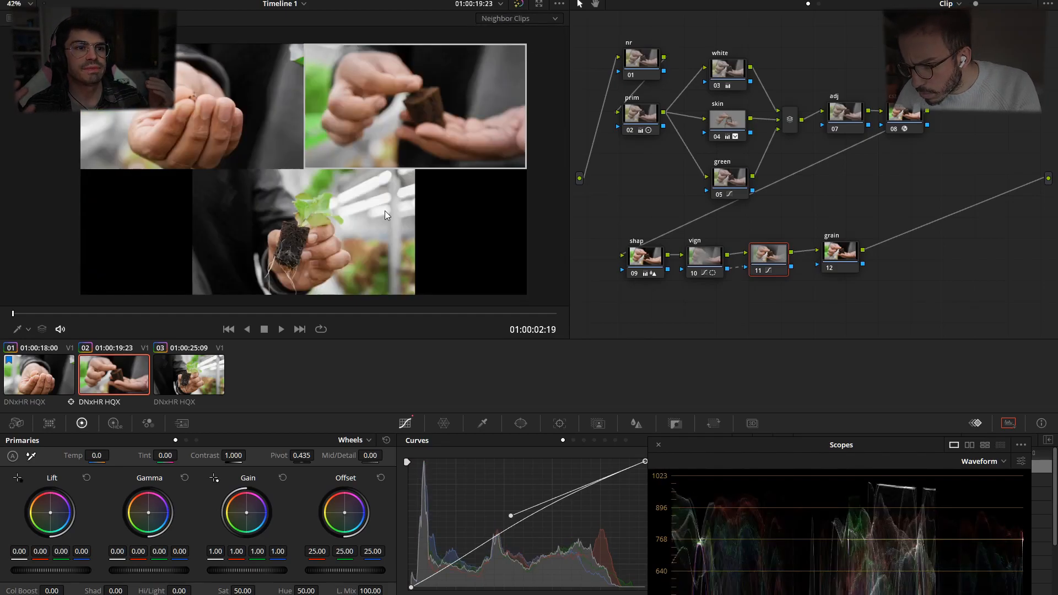
{"action": "key", "text": "ctrl+shift+w"}
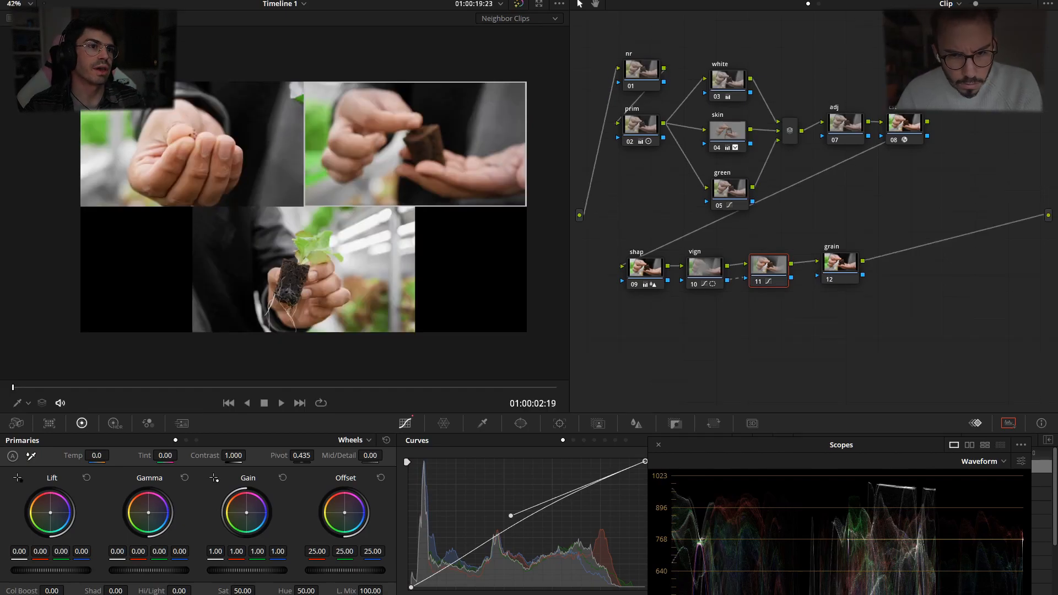
{"action": "scroll", "coordinate": [376, 166], "scroll_direction": "up", "scroll_amount": 1}
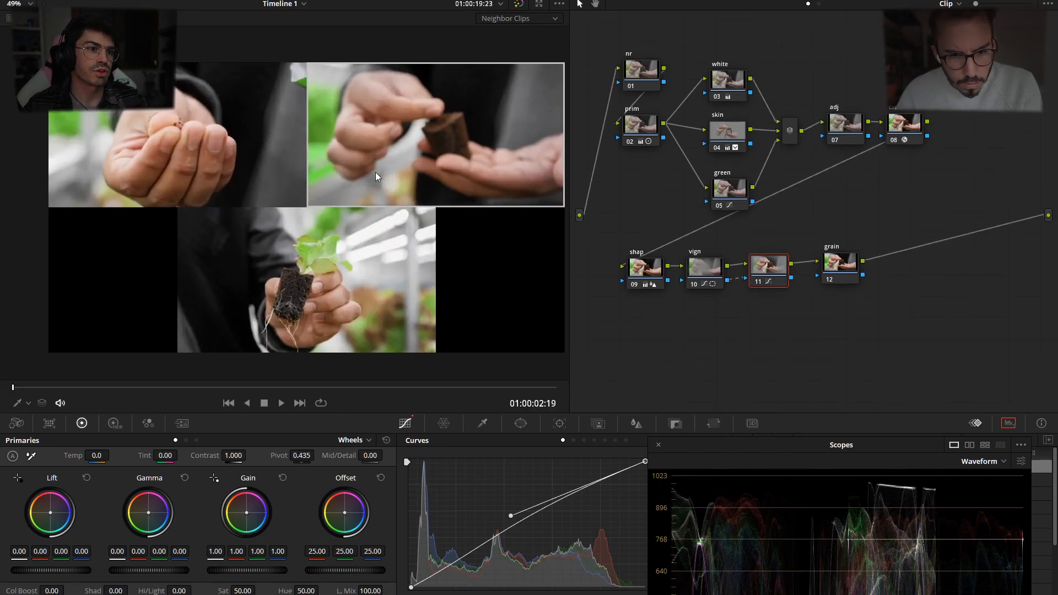
{"action": "mouse_move", "coordinate": [378, 169]}
{"action": "left_mouse_down"}
{"action": "mouse_move", "coordinate": [352, 169]}
{"action": "mouse_move", "coordinate": [363, 174]}
{"action": "left_mouse_up"}
{"action": "scroll", "coordinate": [359, 175], "scroll_direction": "up", "scroll_amount": 1}
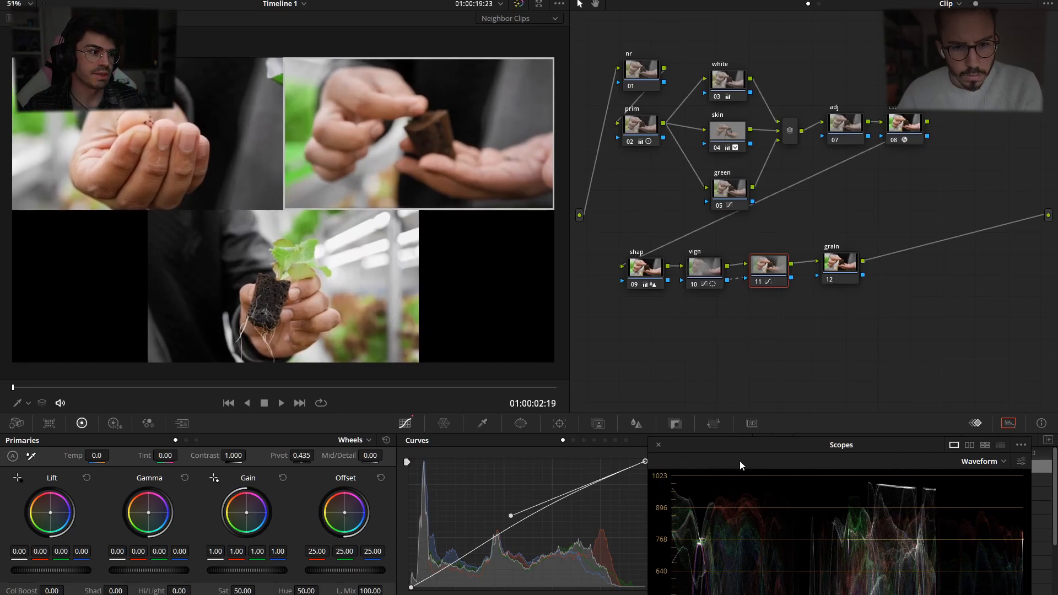
Compare the three clips on the scopes and full screen with clip 02's adj node selected, and return to a single view of clip 01.
{"action": "left_click_drag", "start_coordinate": [747, 455], "coordinate": [732, 300]}
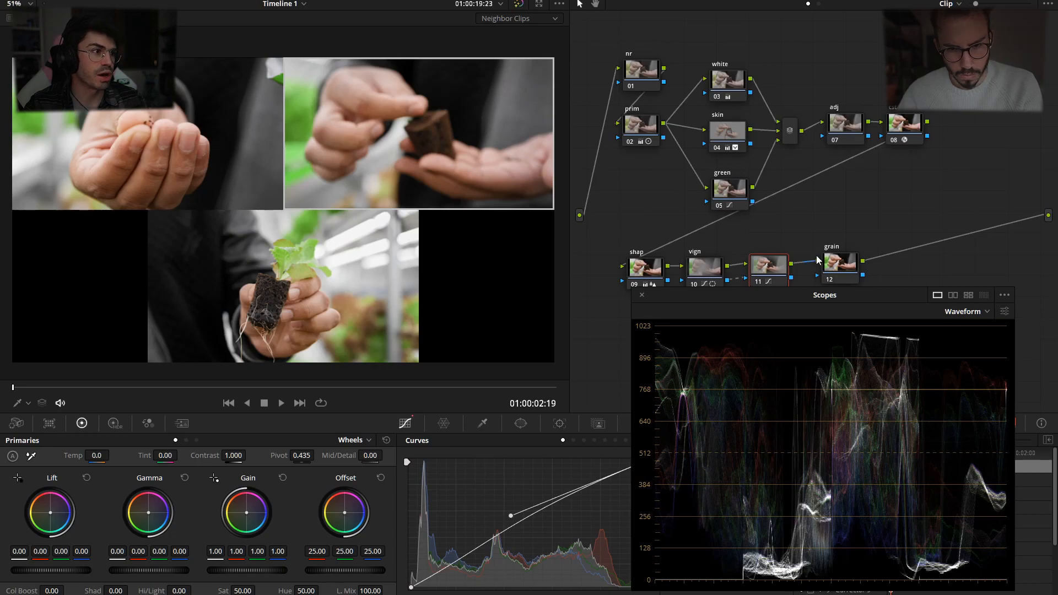
{"action": "left_click_drag", "start_coordinate": [856, 126], "coordinate": [845, 129]}
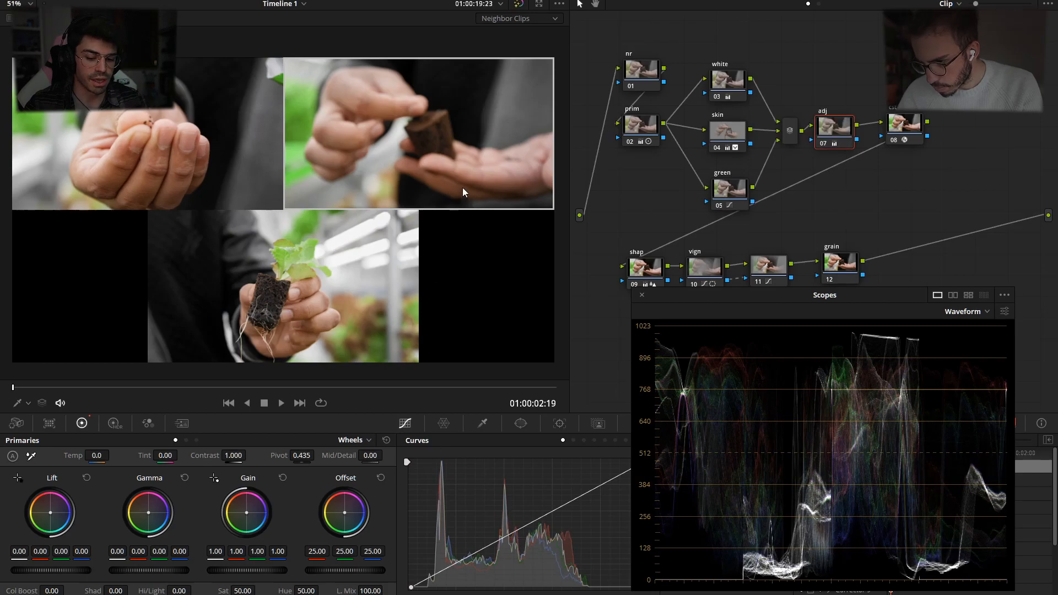
{"action": "key", "text": "ctrl+f"}
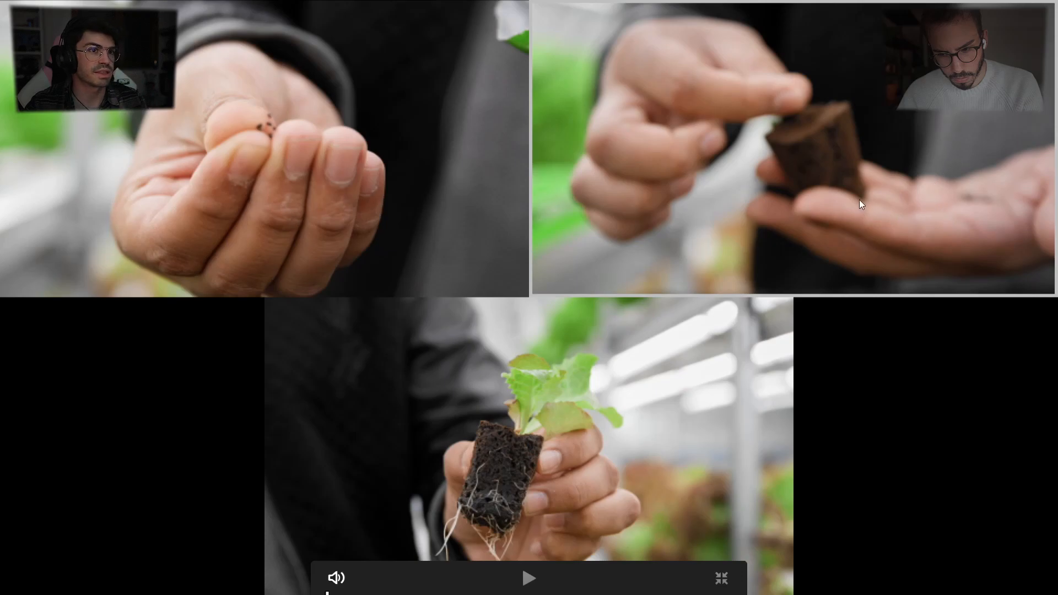
{"action": "key", "text": "Escape"}
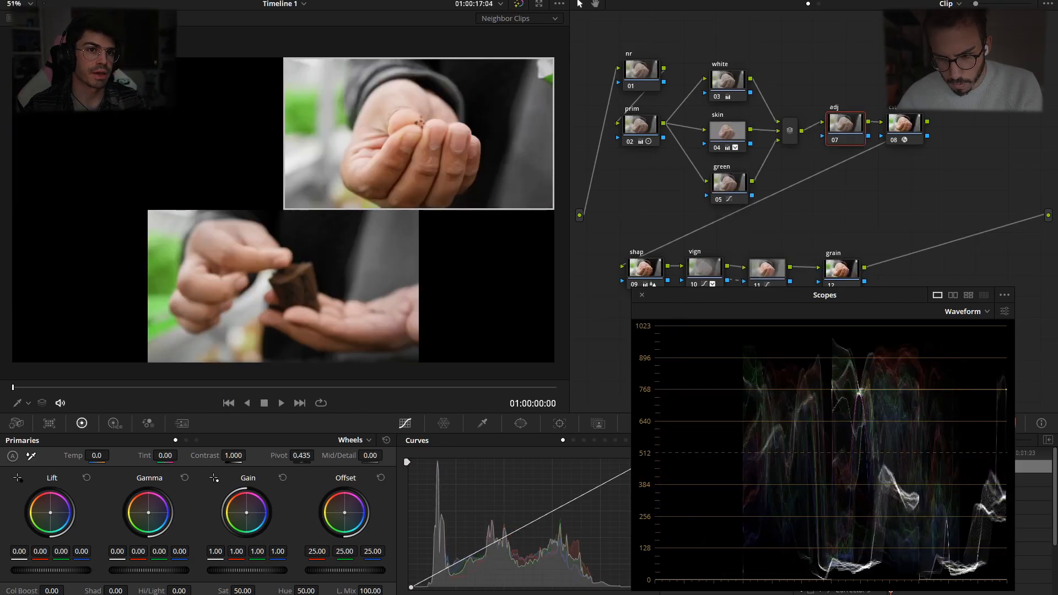
{"action": "key", "text": "ctrl+alt+w"}
{"action": "left_click_drag", "start_coordinate": [748, 296], "coordinate": [742, 363]}
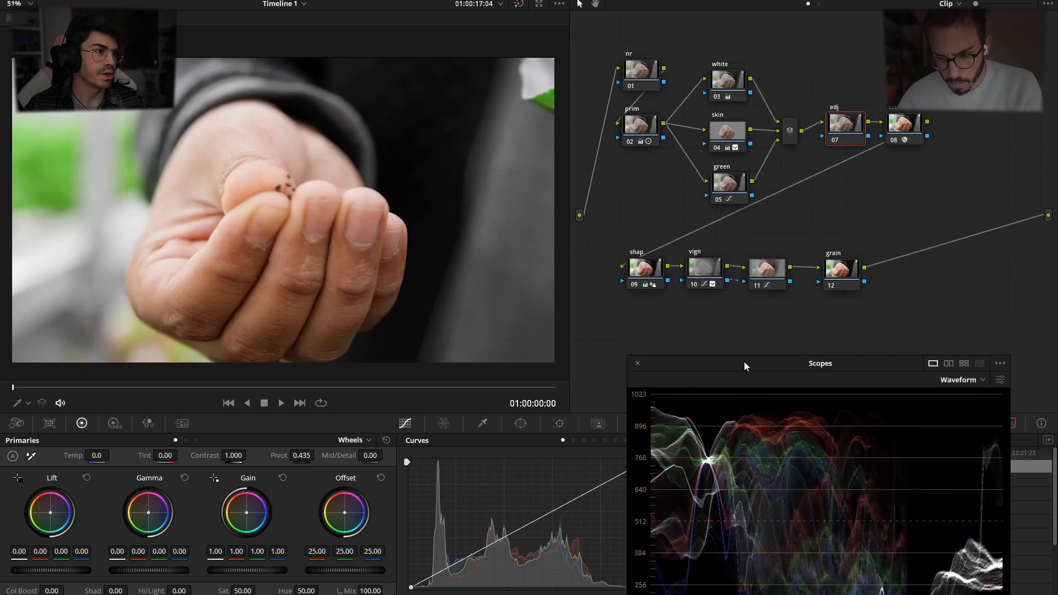
Disable clip 01's adj, vign, 11, green and white nodes to compare the image without them.
{"action": "left_click_drag", "start_coordinate": [637, 318], "coordinate": [770, 277]}
{"action": "key", "text": "ctrl+d"}
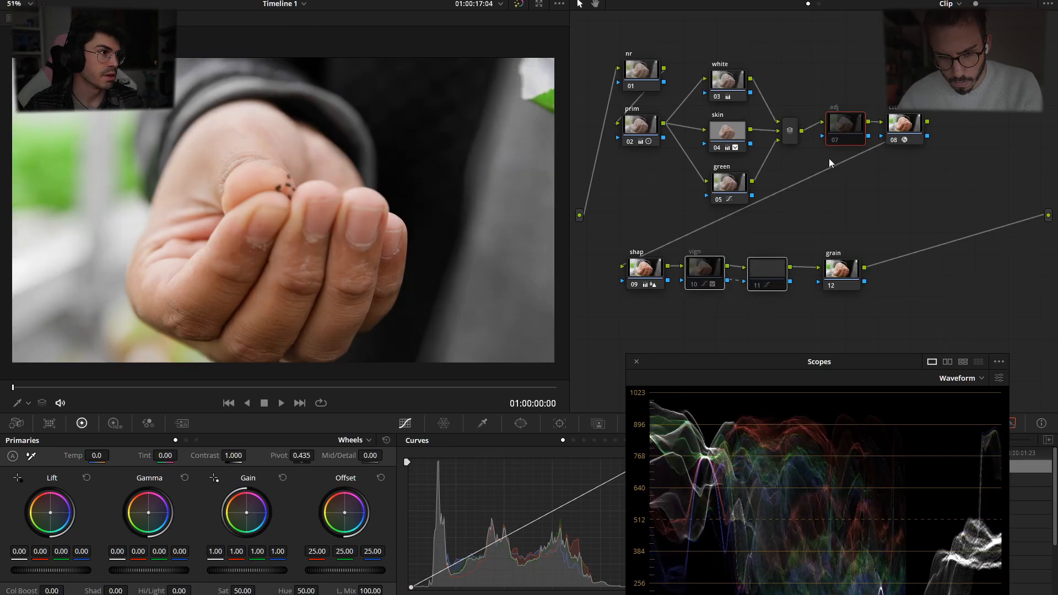
{"action": "left_click", "coordinate": [905, 135]}
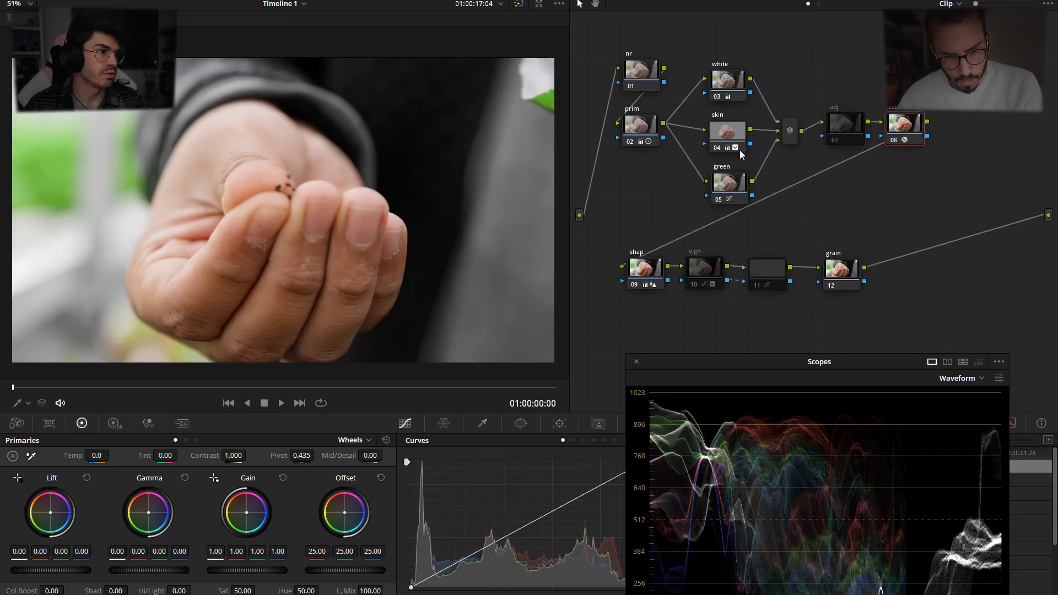
{"action": "left_click", "coordinate": [732, 186]}
{"action": "key", "text": "ctrl+d"}
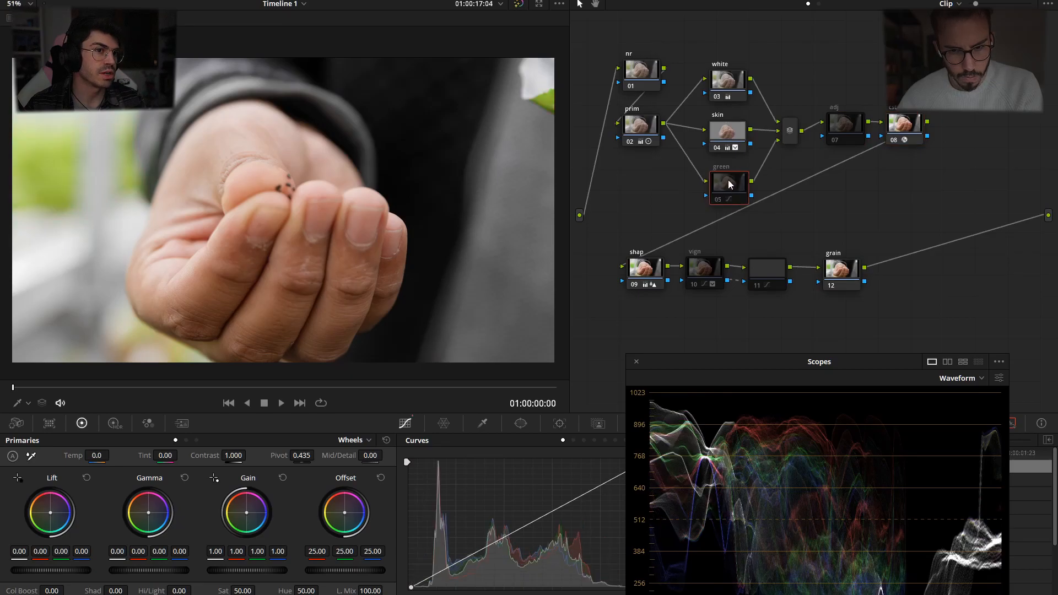
{"action": "left_click", "coordinate": [728, 82]}
{"action": "key", "text": "ctrl+d"}
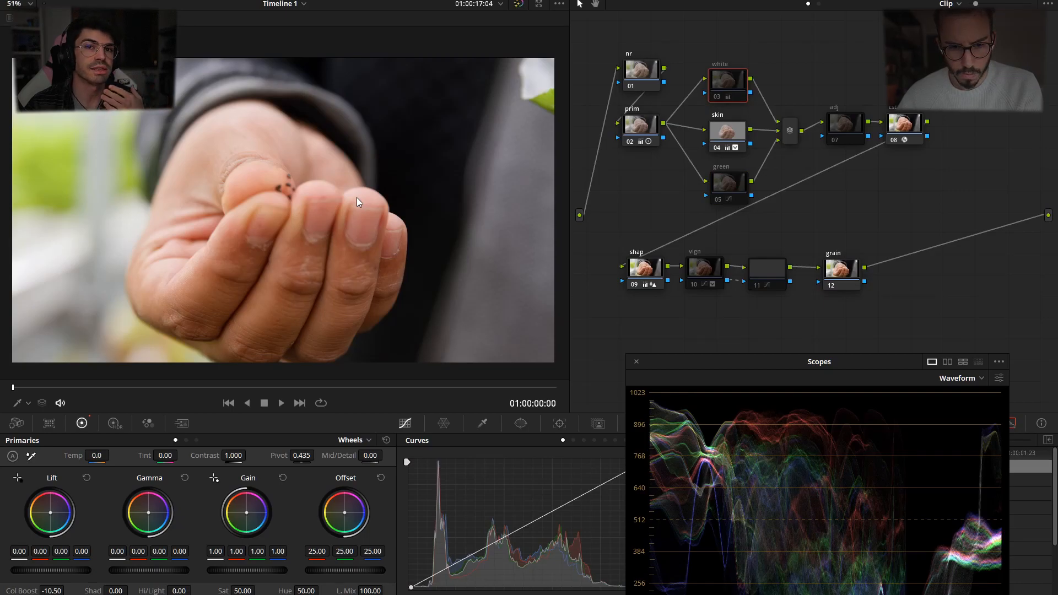
Check the waveform with those nodes off, move the scopes out of the workspace, and view the frame at 01:00:00:14.
{"action": "left_click_drag", "start_coordinate": [703, 358], "coordinate": [695, 219]}
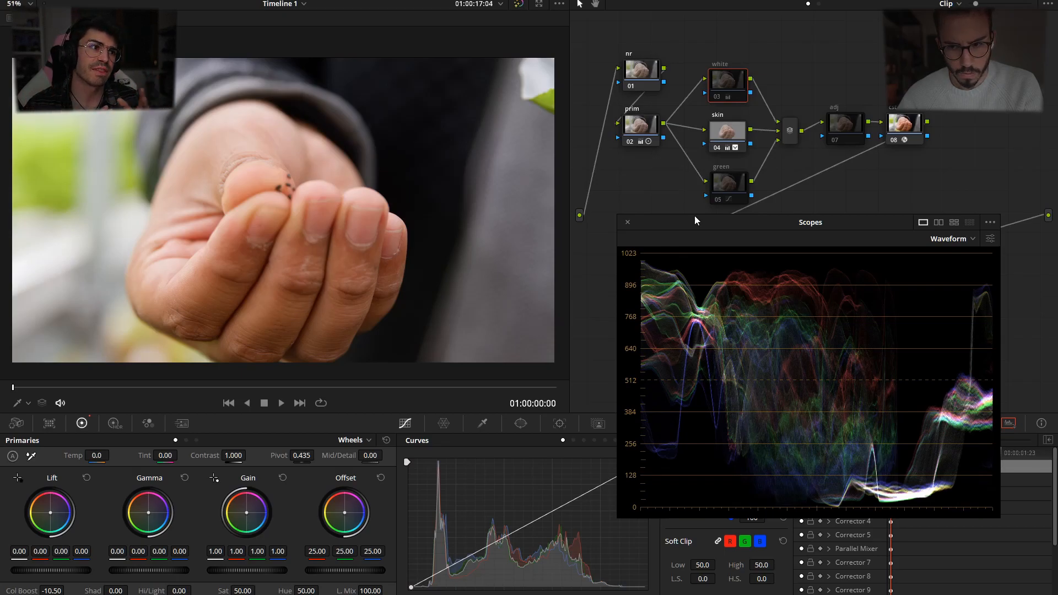
{"action": "left_click_drag", "start_coordinate": [690, 216], "coordinate": [0, 209]}
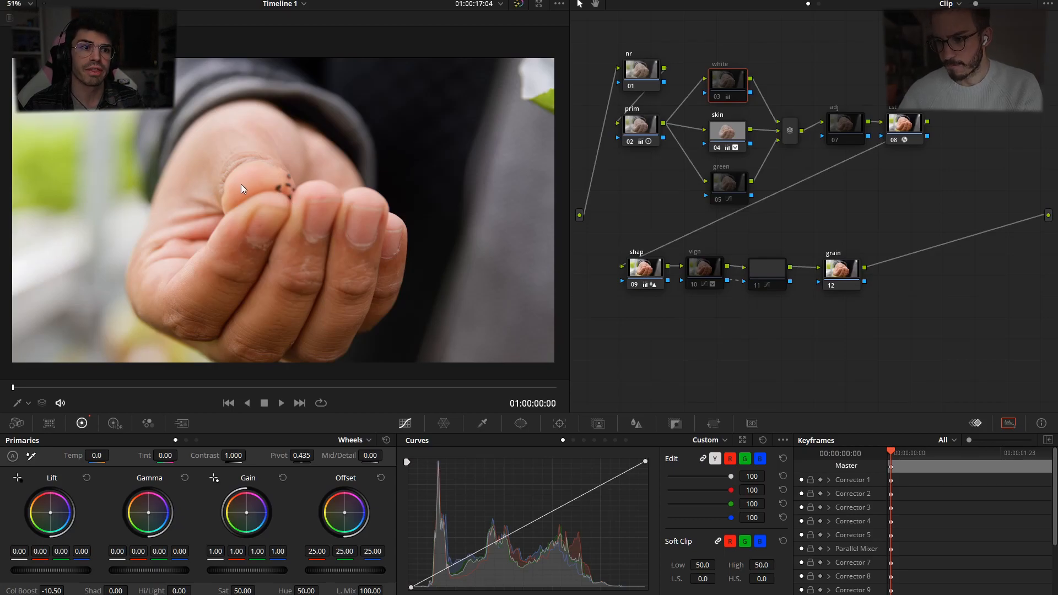
{"action": "left_click", "coordinate": [124, 388]}
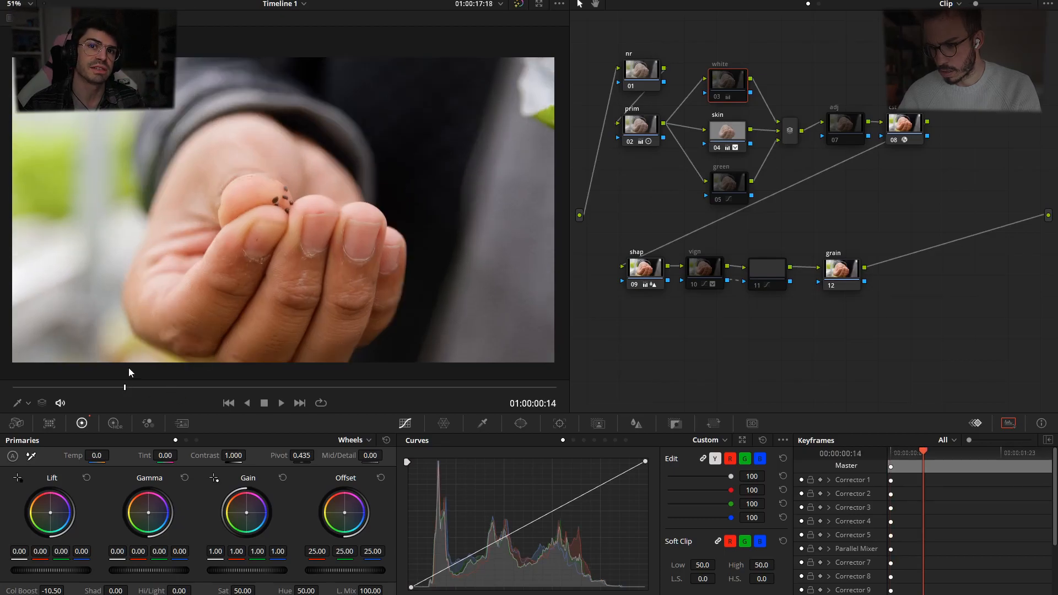
Re-enable all the disabled nodes in clip 01's node graph and clear the selection.
{"action": "left_click", "coordinate": [730, 97]}
{"action": "left_click_drag", "start_coordinate": [689, 52], "coordinate": [951, 302]}
{"action": "key", "text": "ctrl+d"}
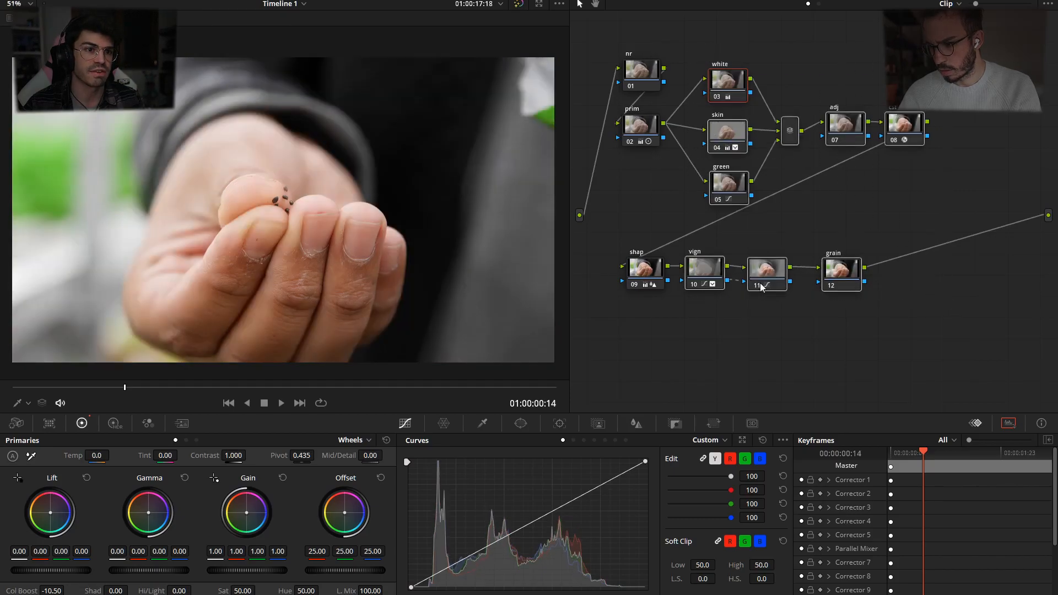
{"action": "left_click", "coordinate": [729, 326]}
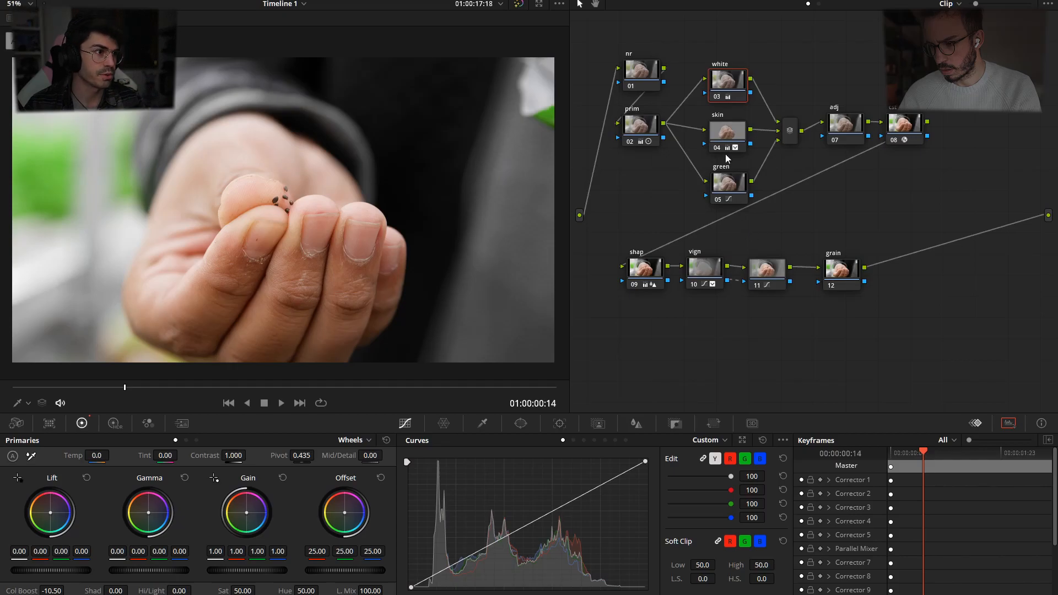
Disable the parallel white, skin and green nodes on clip 01.
{"action": "left_click", "coordinate": [718, 96]}
{"action": "left_click", "coordinate": [734, 134]}
{"action": "key", "text": "ctrl+d"}
{"action": "left_click", "coordinate": [729, 182]}
{"action": "key", "text": "ctrl+d"}
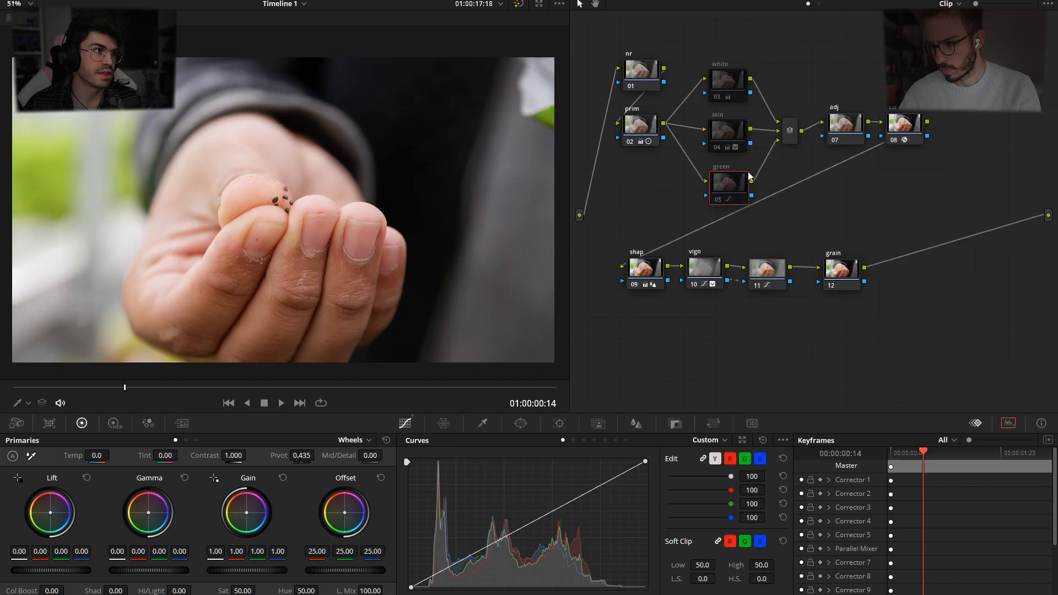
Disable the vign and 11 nodes on clip 01 and clear the node selection.
{"action": "left_click_drag", "start_coordinate": [732, 292], "coordinate": [755, 278]}
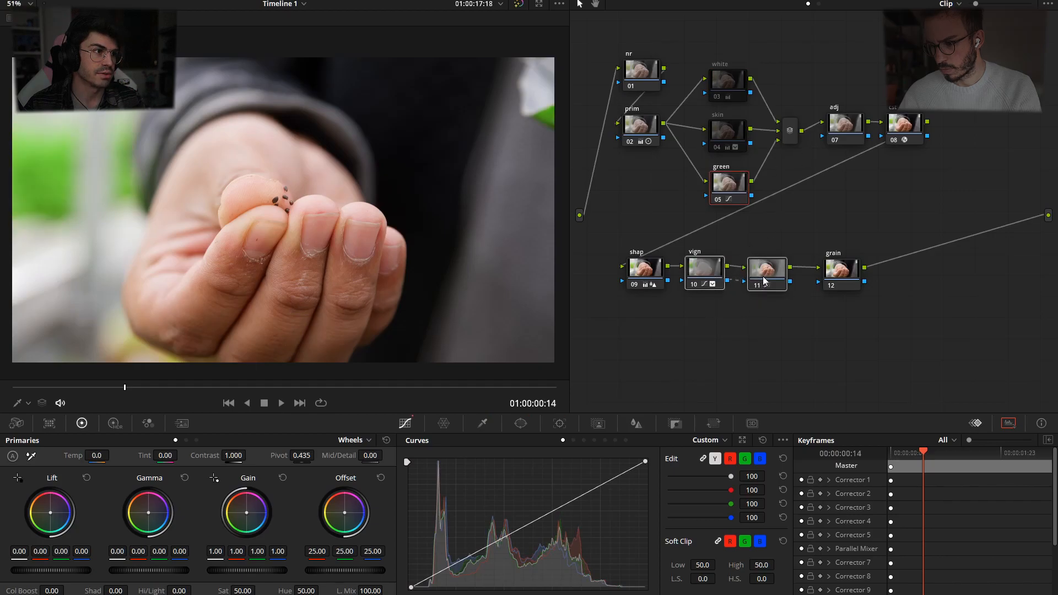
{"action": "key", "text": "ctrl+d"}
{"action": "left_click", "coordinate": [805, 197]}
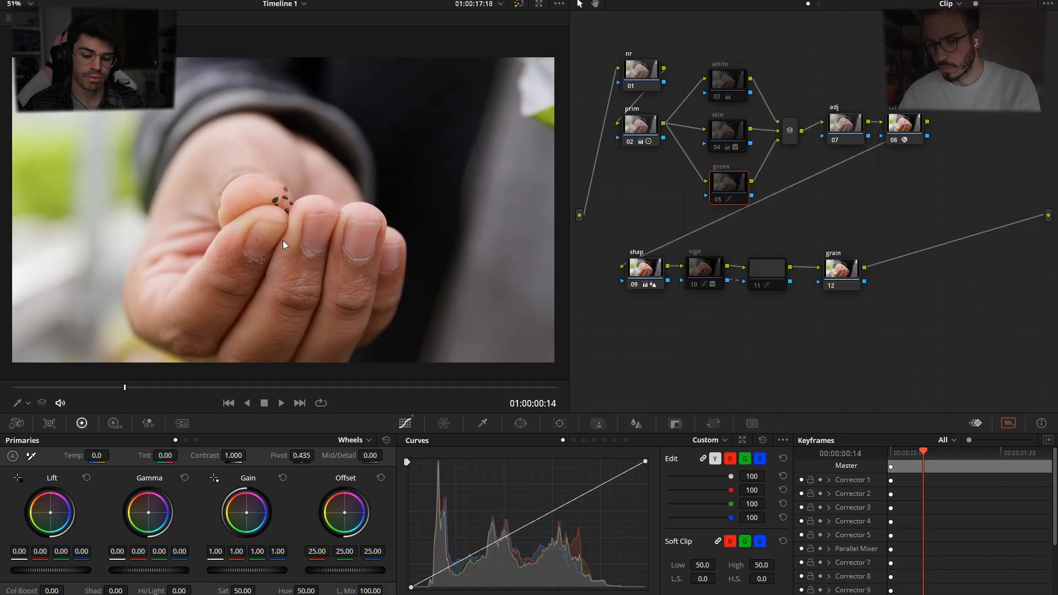
Undo the node disabling so clip 01's white, skin, green, vign and 11 nodes are all enabled again.
{"action": "key", "text": "ctrl+d"}
{"action": "key", "text": "ctrl+z"}
{"action": "key", "text": "ctrl+z"}
{"action": "key", "text": "ctrl+z"}
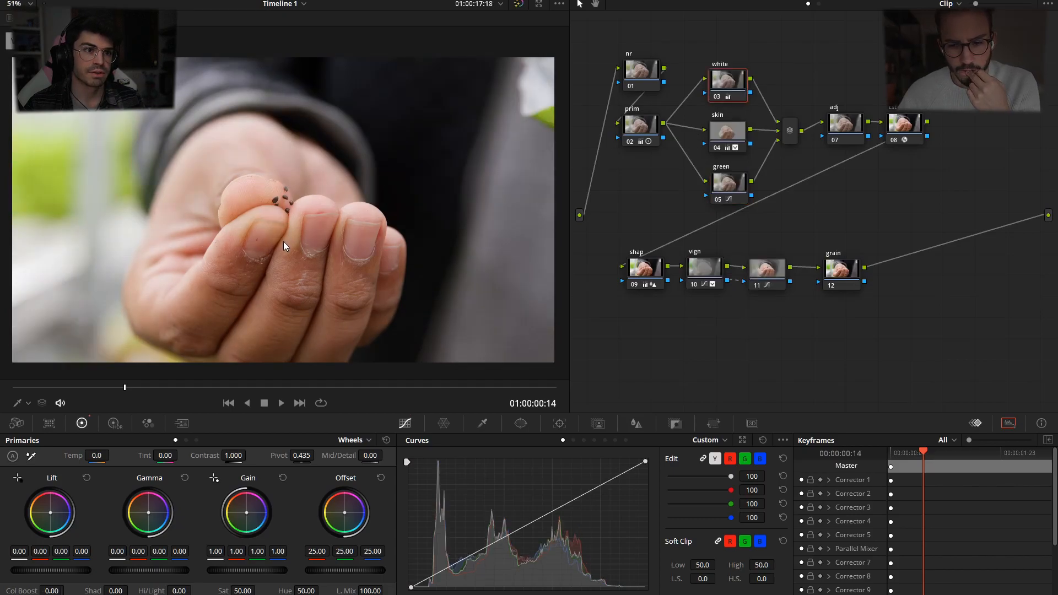
{"action": "key", "text": "ctrl+shift+z"}
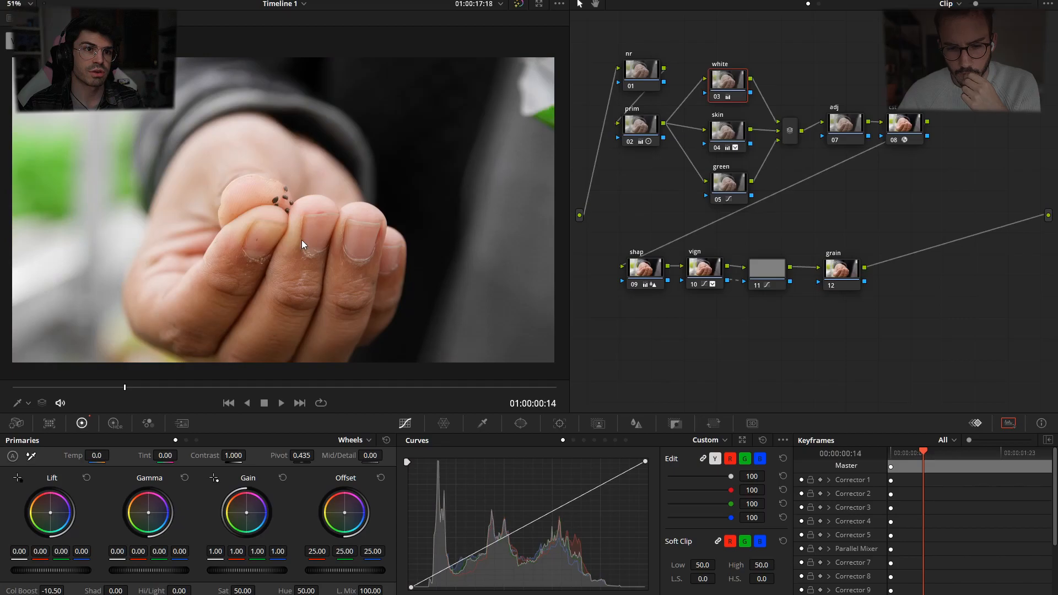
Compare the hand clip's versions side by side in a full-screen split screen set to Version, and return to the workspace.
{"action": "key", "text": "ctrl+alt+w"}
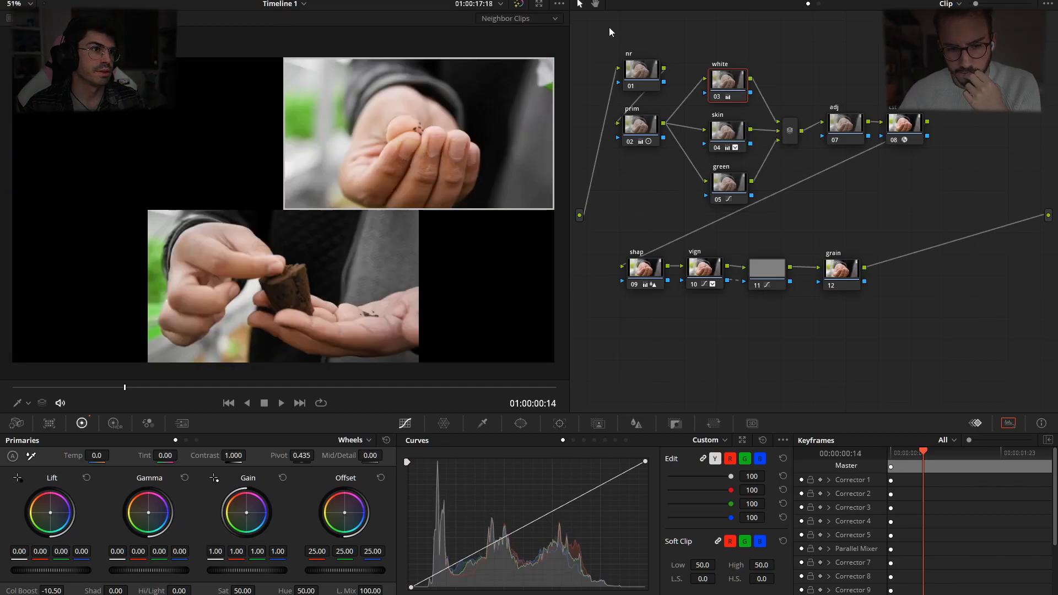
{"action": "left_click", "coordinate": [527, 18]}
{"action": "left_click", "coordinate": [533, 140]}
{"action": "key", "text": "ctrl+f"}
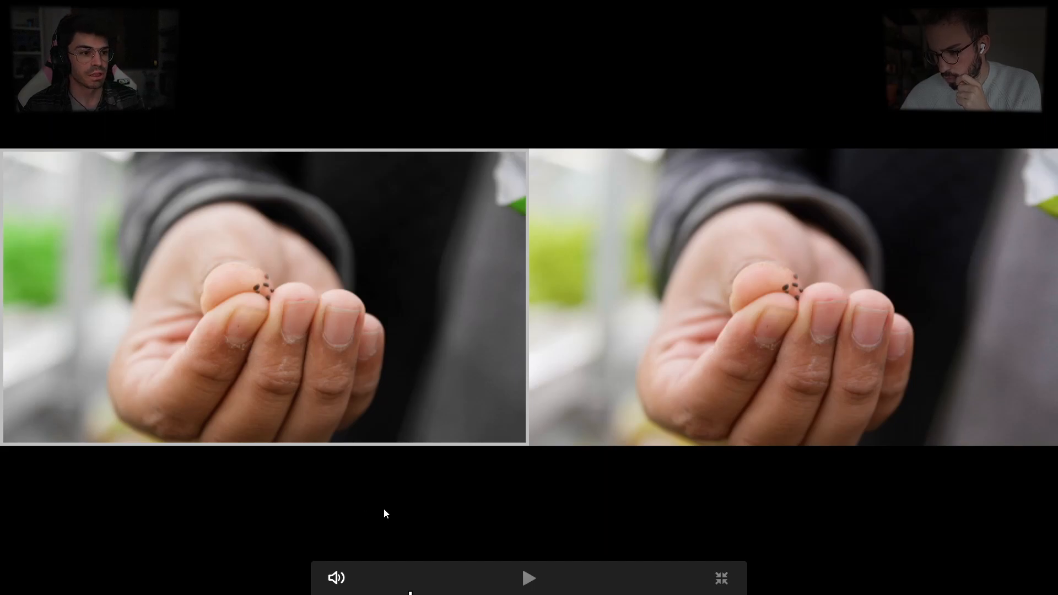
{"action": "key", "text": "Escape"}
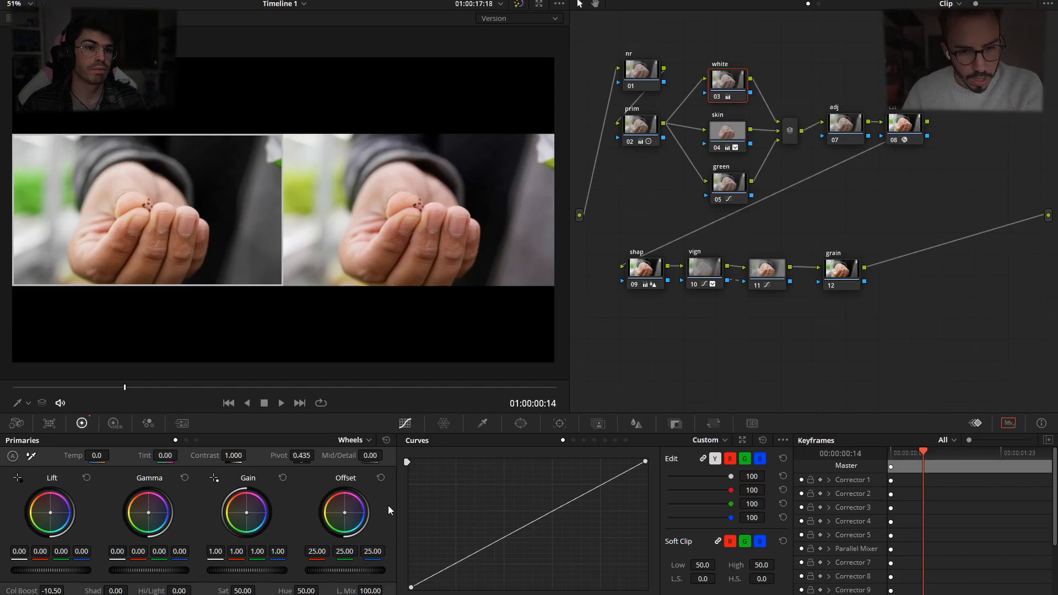
Go to 01:00:03:21 in the next clip, turn off the split screen, and reset the adj node's grade.
{"action": "left_click", "coordinate": [300, 403]}
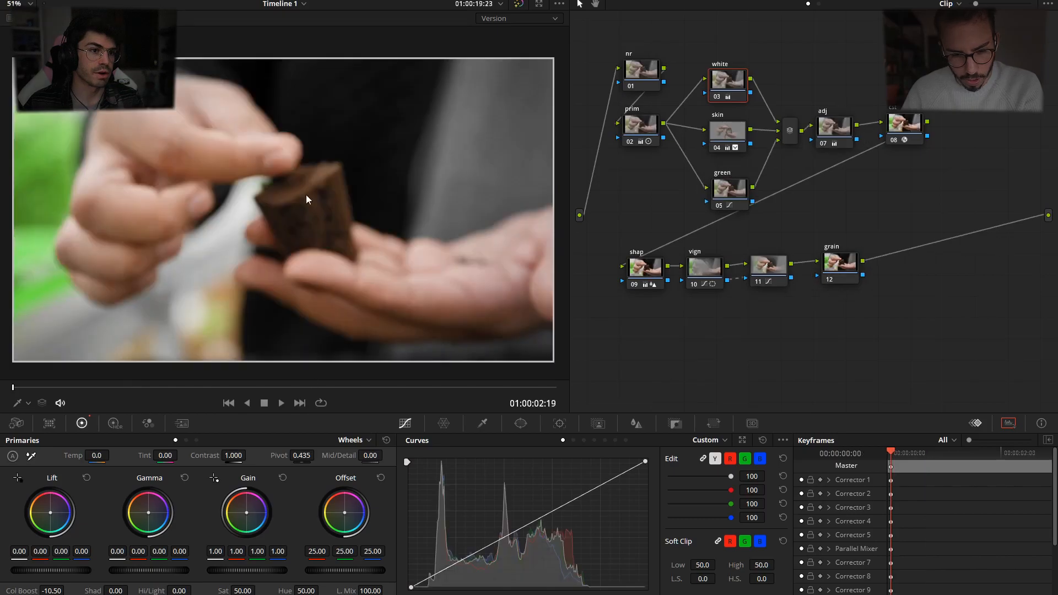
{"action": "left_click", "coordinate": [217, 386]}
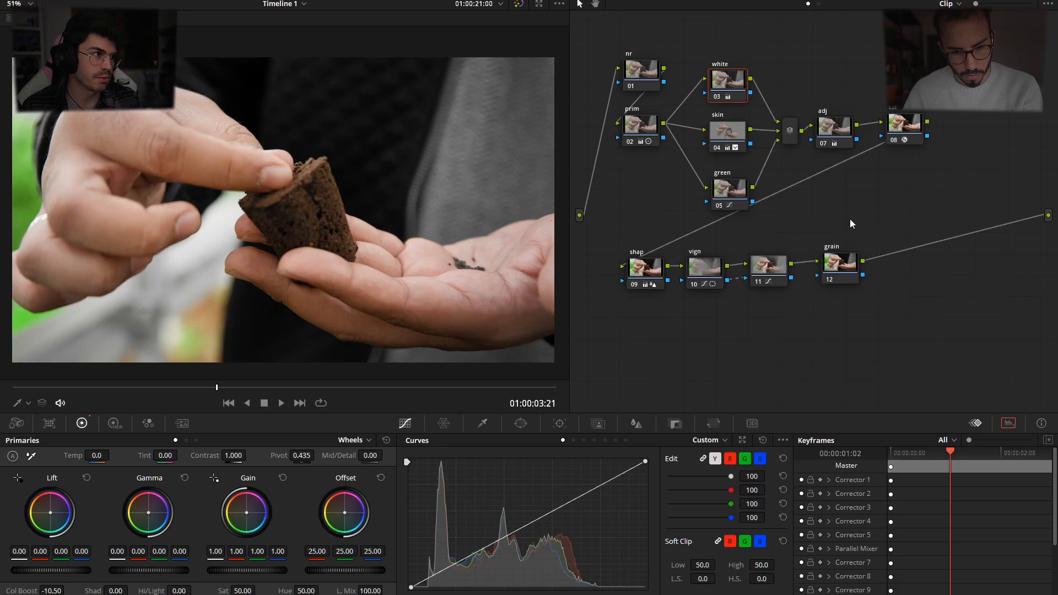
{"action": "left_click", "coordinate": [852, 129]}
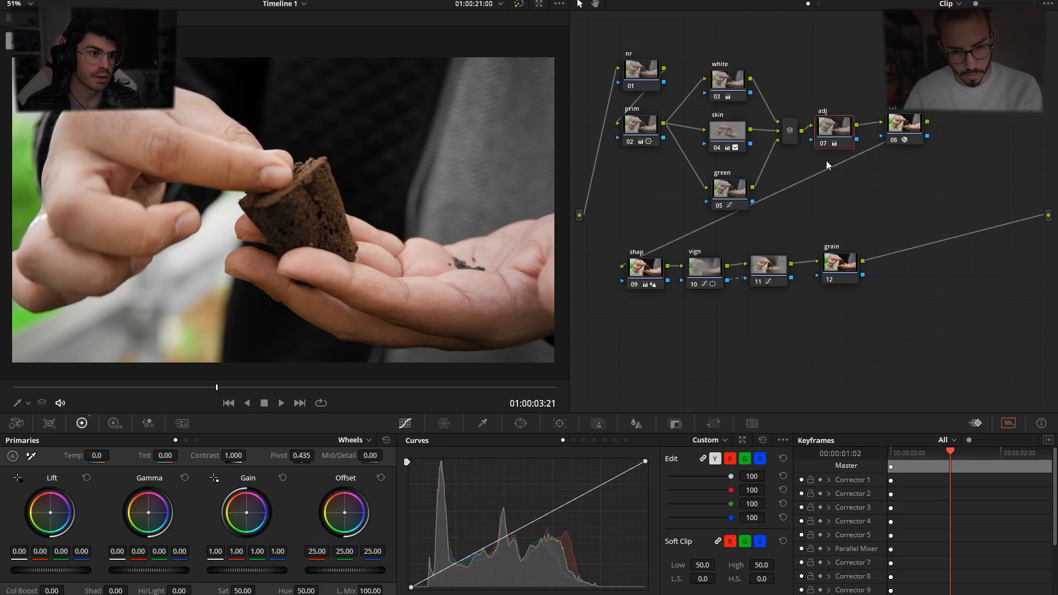
{"action": "right_click", "coordinate": [831, 131]}
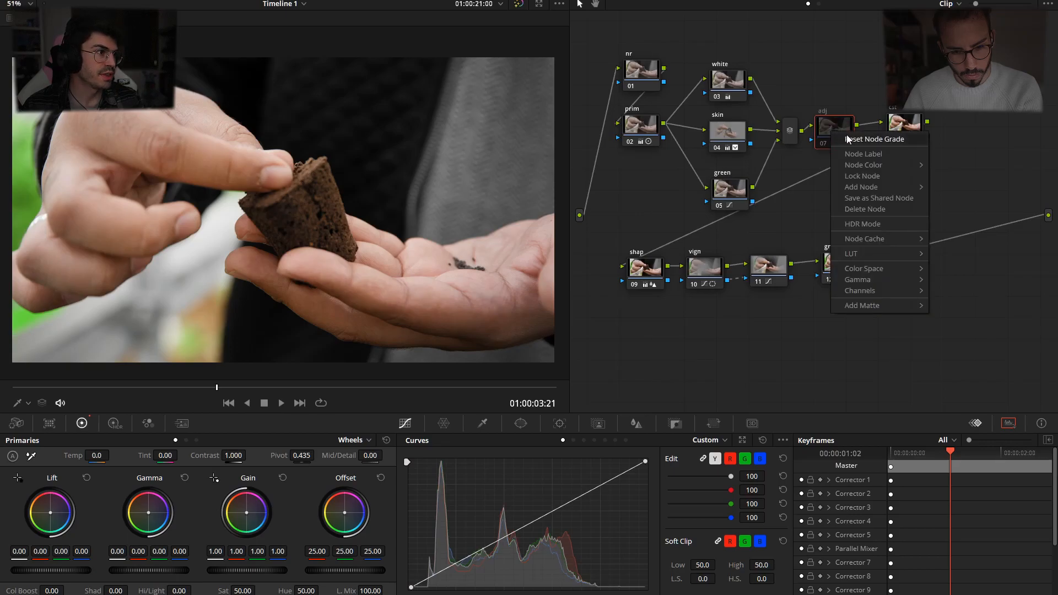
{"action": "left_click", "coordinate": [849, 140]}
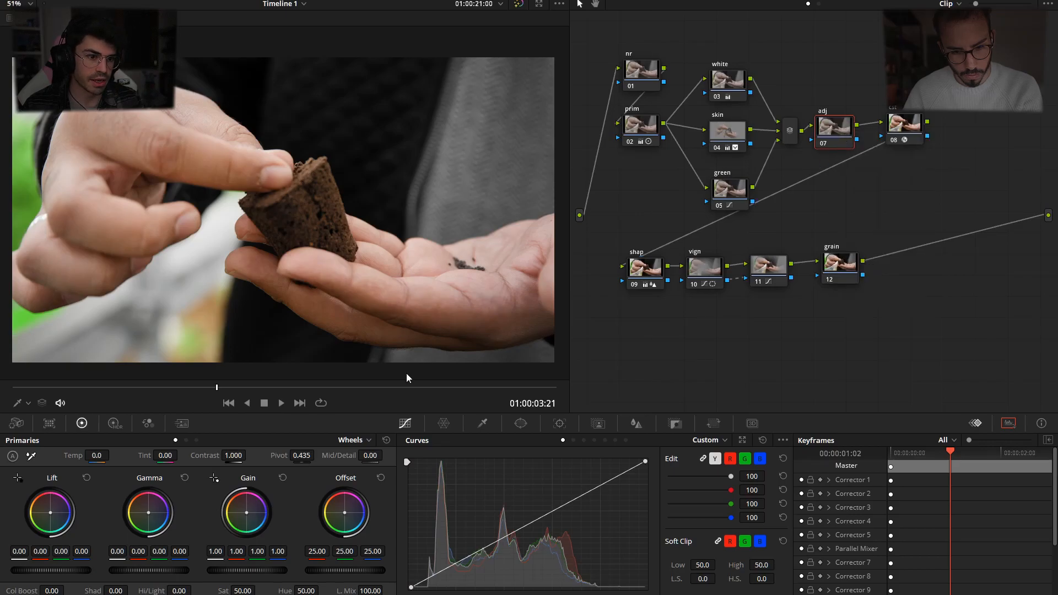
Shift the adj node's Gain colour balance to about 0.99 red, 1.01 green and 0.98 blue, discarding the first attempt.
{"action": "left_click_drag", "start_coordinate": [246, 511], "coordinate": [246, 512]}
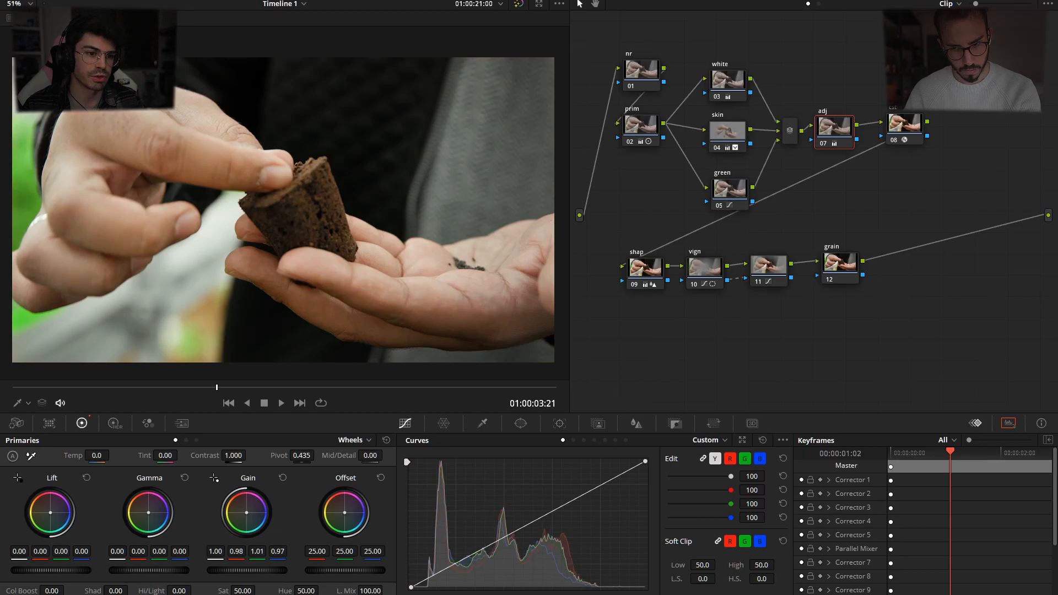
{"action": "left_click", "coordinate": [282, 478]}
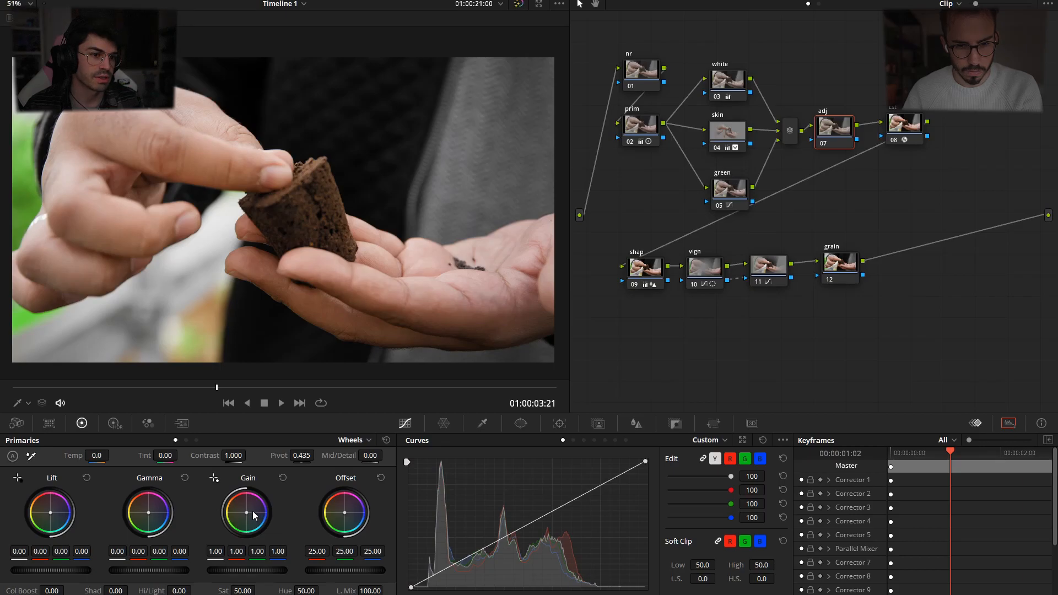
{"action": "left_click_drag", "start_coordinate": [253, 511], "coordinate": [257, 521]}
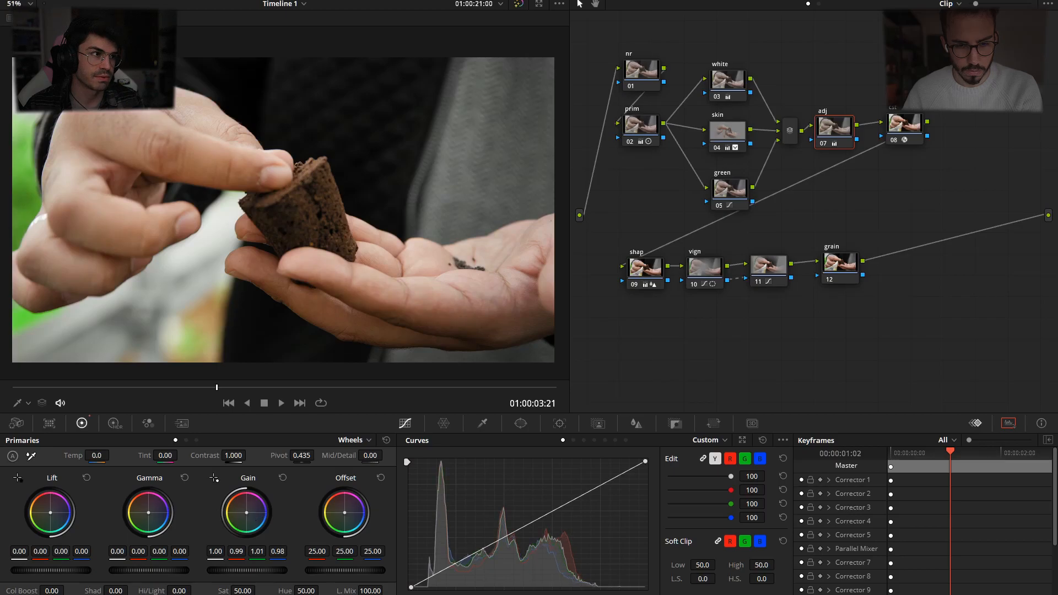